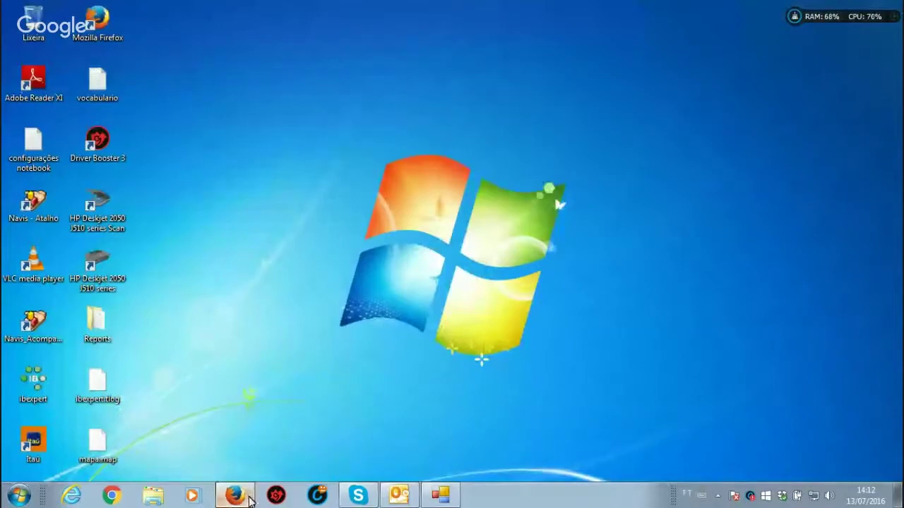
# Step: Minimize Firefox and launch Navis from the Navis - Atalho desktop shortcut
pyautogui.click(249, 498)
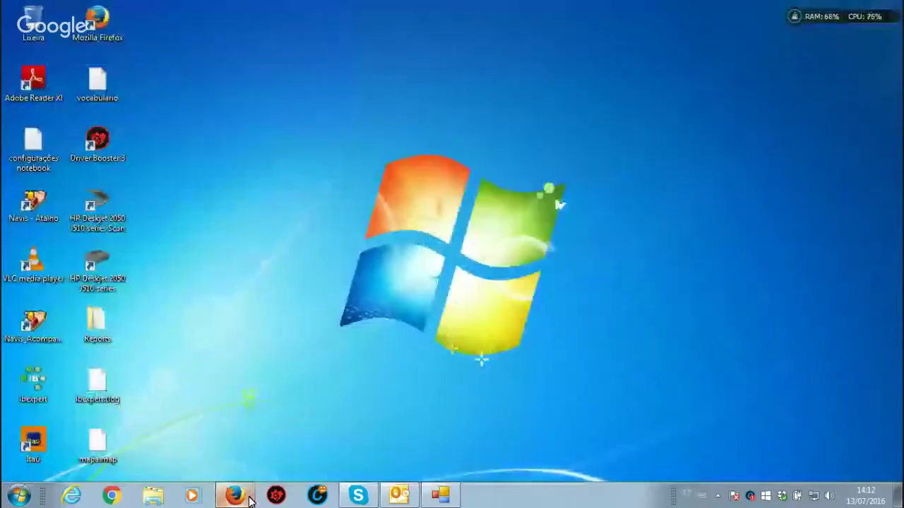
pyautogui.doubleClick(32, 216)
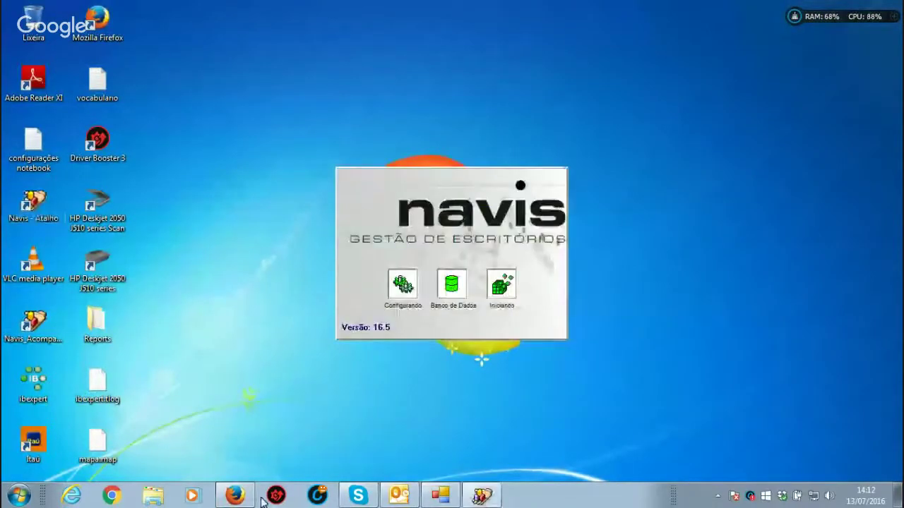
pyautogui.click(235, 496)
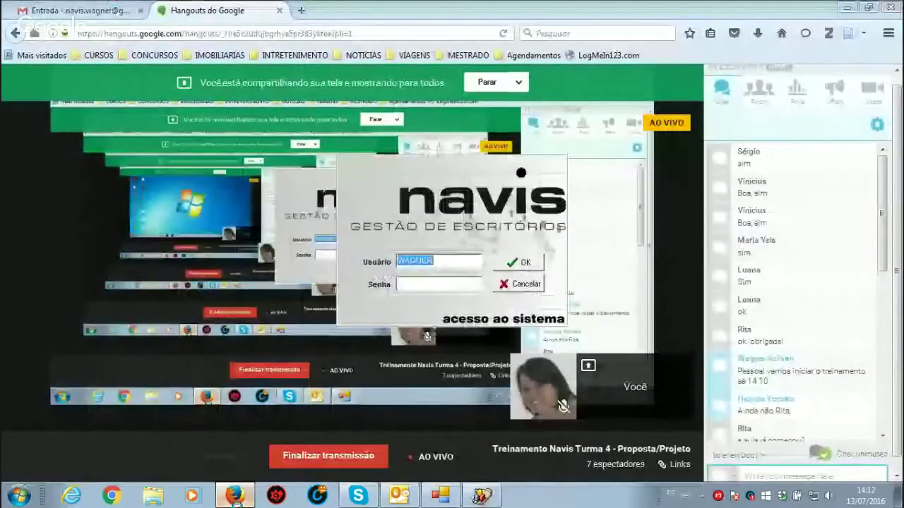
pyautogui.click(235, 496)
# Step: Log in with the account password and dismiss the screensaver notice
pyautogui.click(440, 280)
pyautogui.write('********')
pyautogui.press('Return')
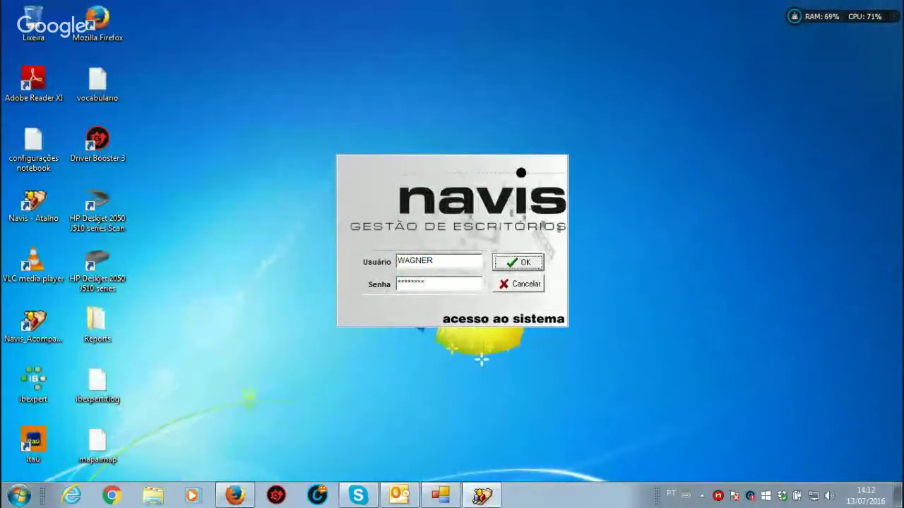
pyautogui.click(439, 279)
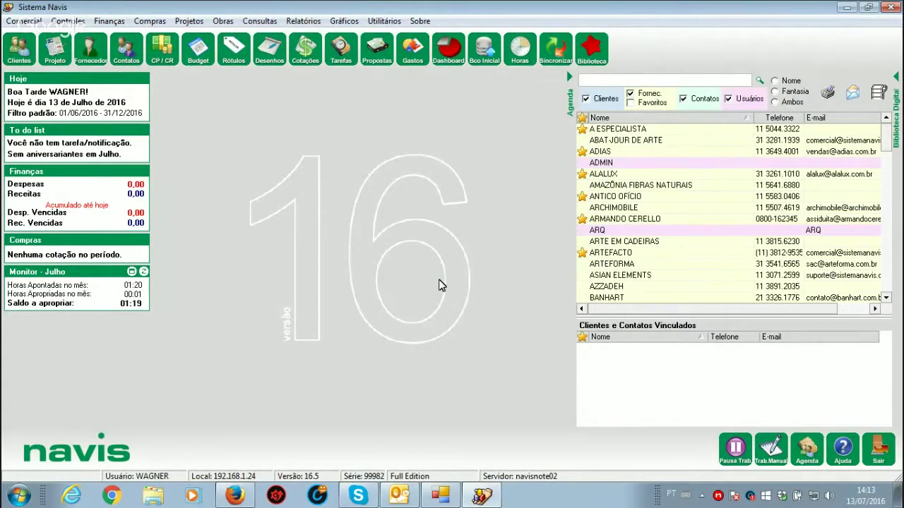
# Step: Switch briefly to Firefox, then minimize it to return to the Navis dashboard
pyautogui.click(248, 498)
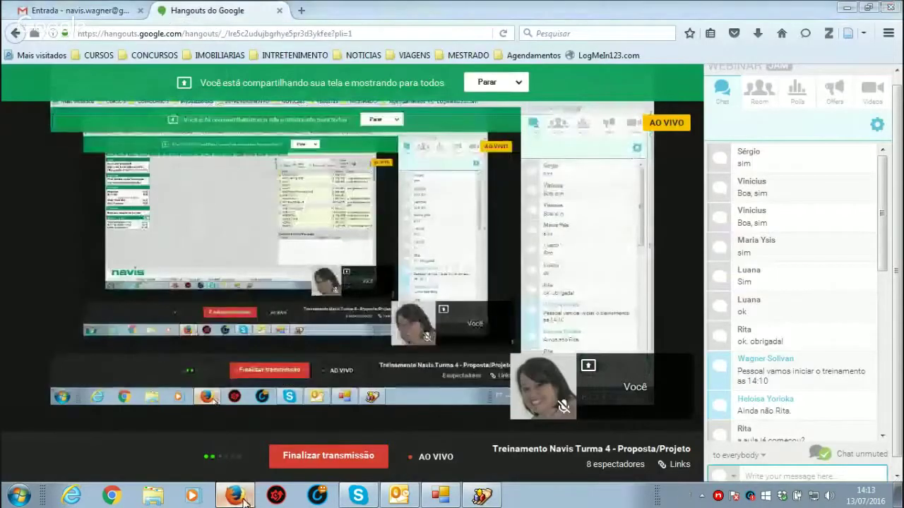
pyautogui.click(244, 499)
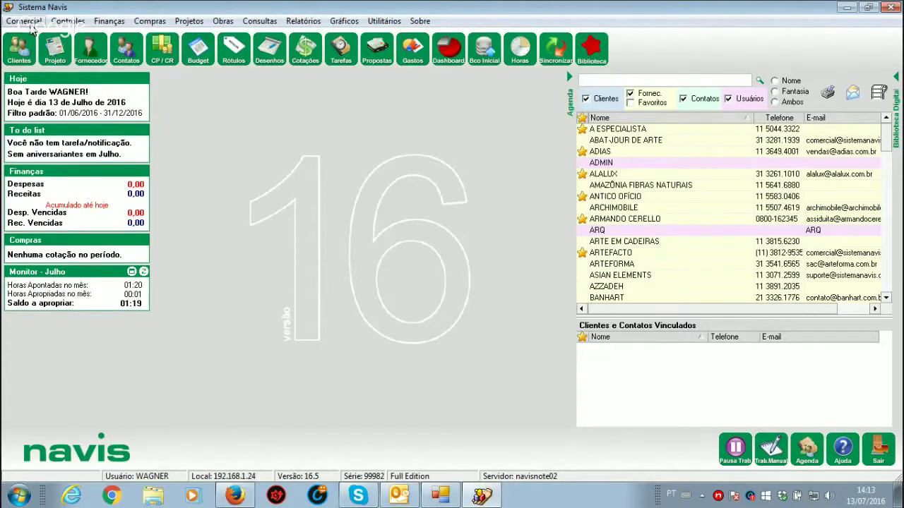
# Step: Open Comercial > Projetos > Tipos de Projetos and browse the six existing types without selecting one
pyautogui.click(31, 23)
pyautogui.moveTo(38, 52)
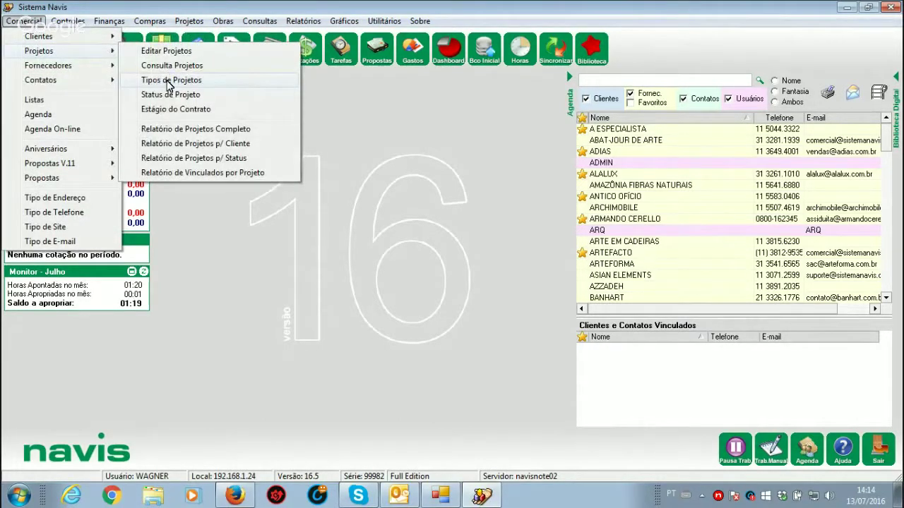
pyautogui.click(169, 82)
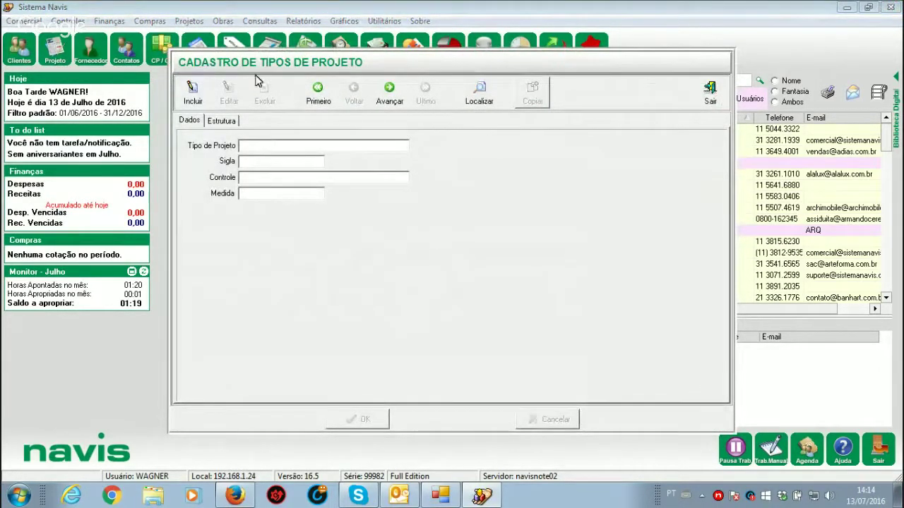
pyautogui.click(475, 100)
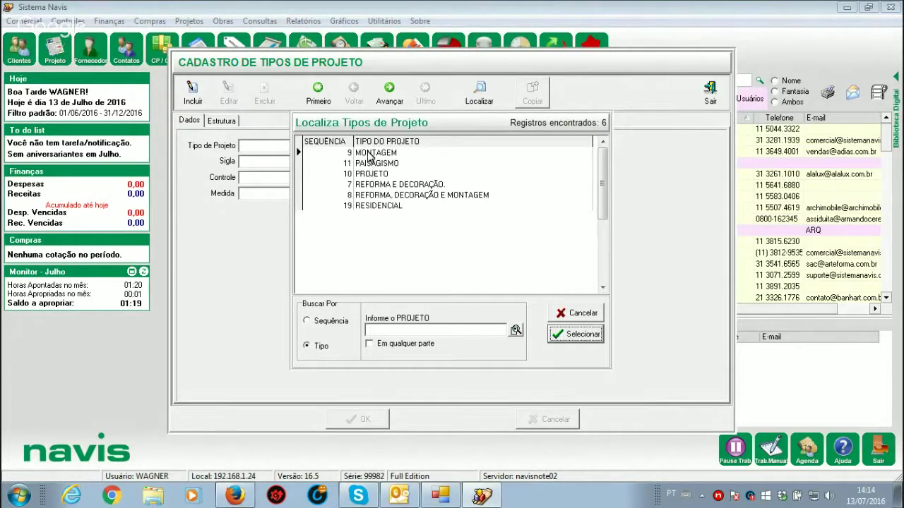
pyautogui.moveTo(369, 157); pyautogui.dragTo(366, 185)
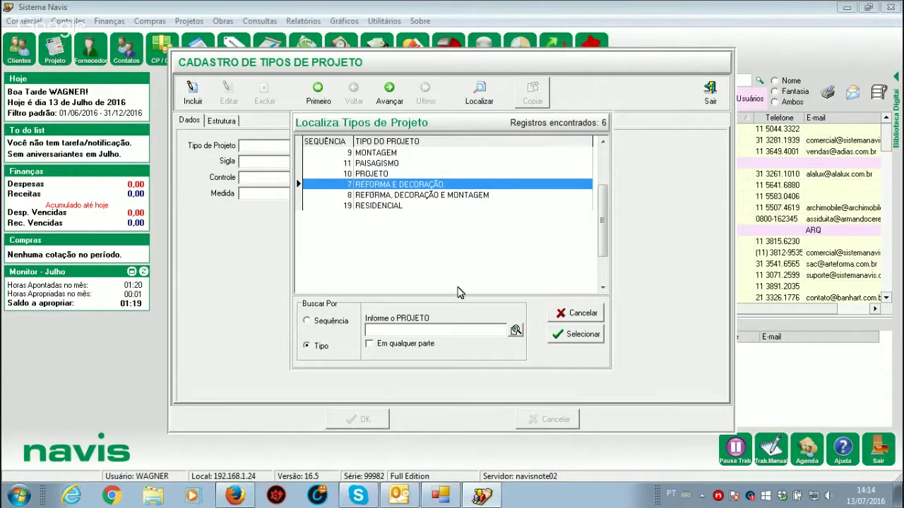
pyautogui.click(580, 319)
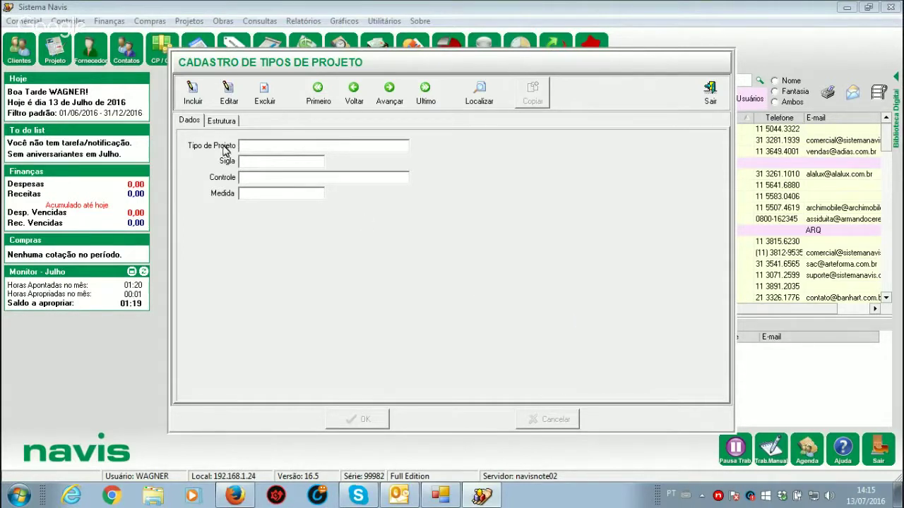
# Step: Create project type ARQUITETONICO with Sigla ARQ, Controle AREA and Medida M², accepting the warning
pyautogui.click(479, 95)
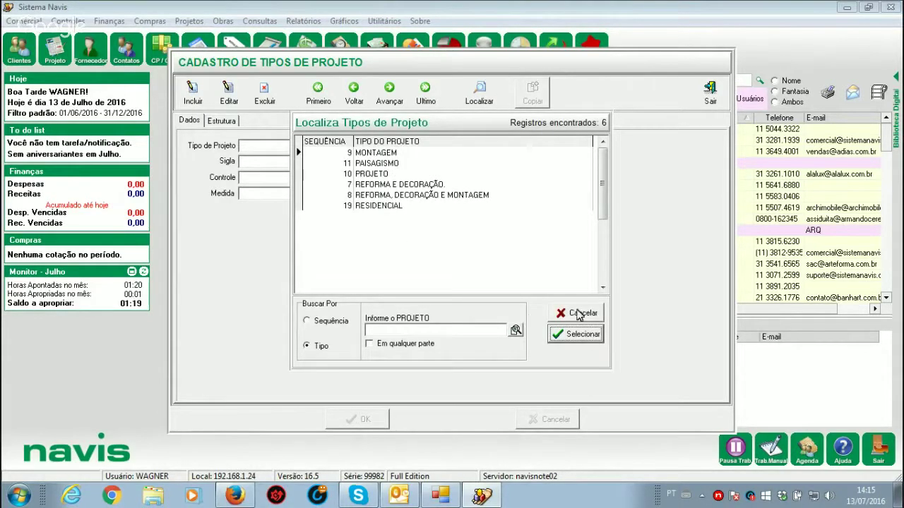
pyautogui.click(578, 313)
pyautogui.click(192, 94)
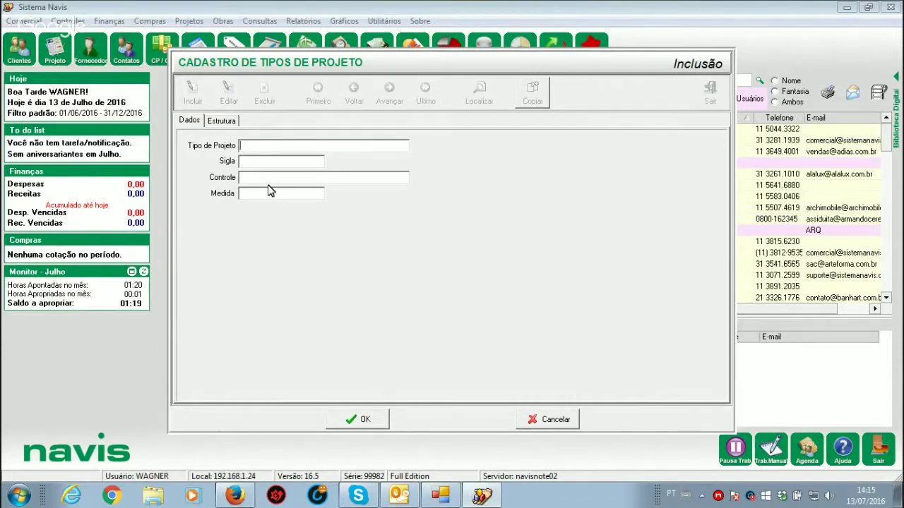
pyautogui.write('ARQUITETONICO')
pyautogui.click(266, 163)
pyautogui.write('ARQ')
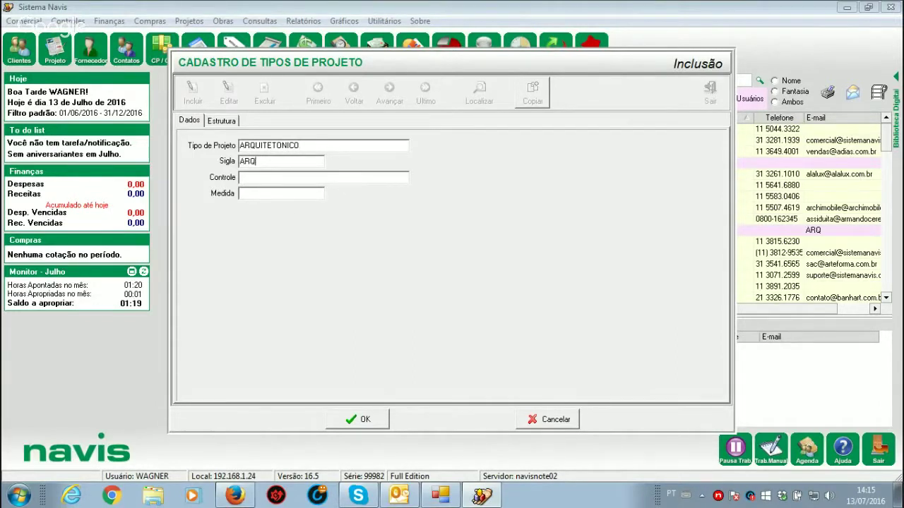
pyautogui.click(272, 178)
pyautogui.write('AREA')
pyautogui.click(269, 195)
pyautogui.write('M²')
pyautogui.click(360, 424)
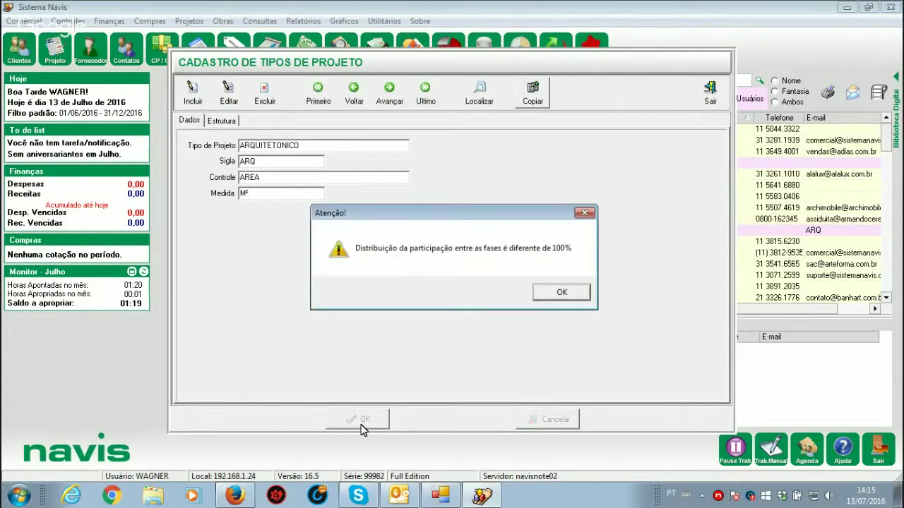
pyautogui.click(560, 295)
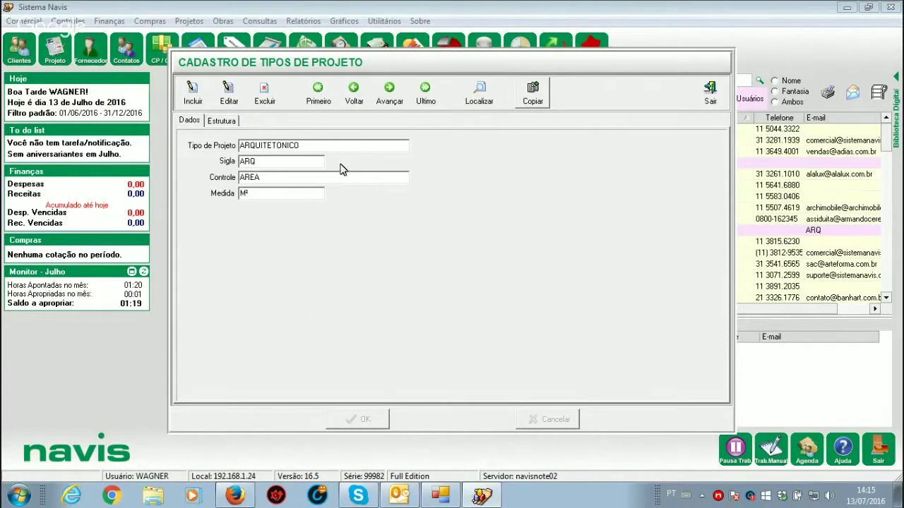
# Step: Make the ARQUITETONICO record editable and display its Estrutura tab
pyautogui.click(230, 92)
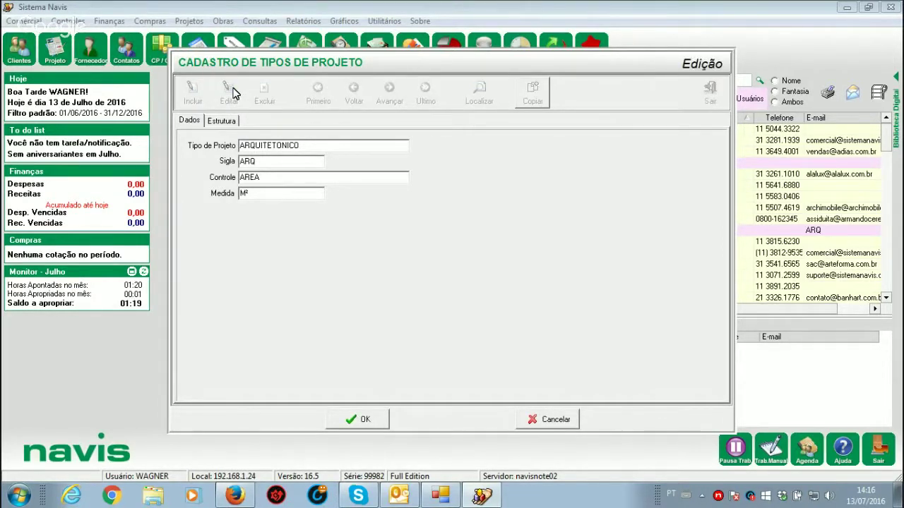
pyautogui.click(222, 122)
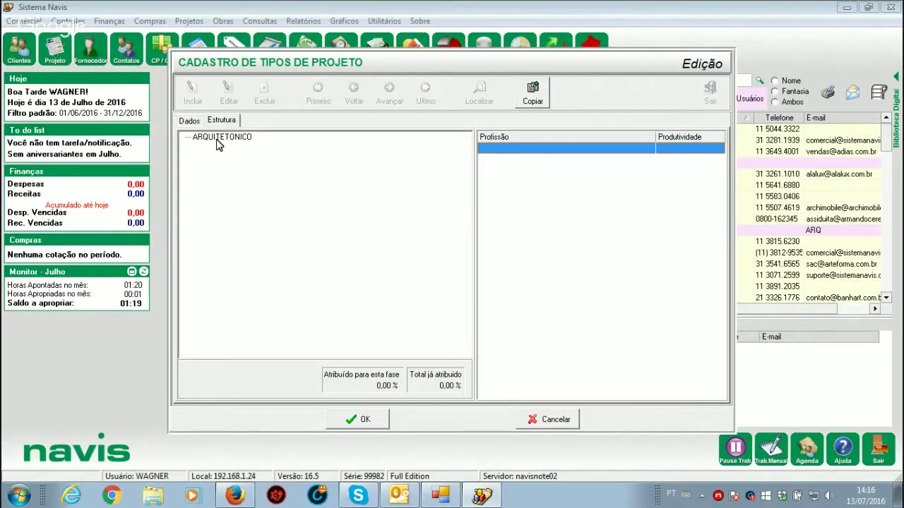
# Step: Add phase 001 ANTEPROJETO under ARQUITETONICO with 10% participation
pyautogui.click(218, 144)
pyautogui.rightClick(217, 144)
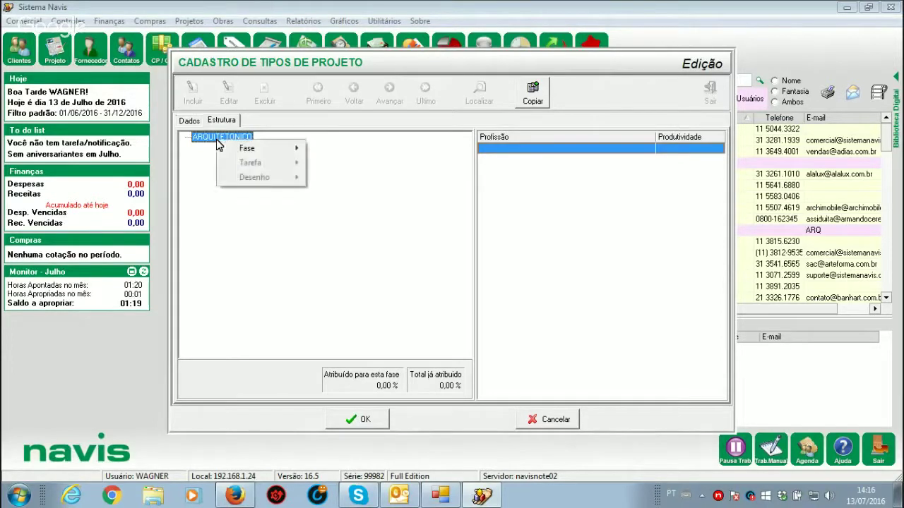
pyautogui.moveTo(243, 148)
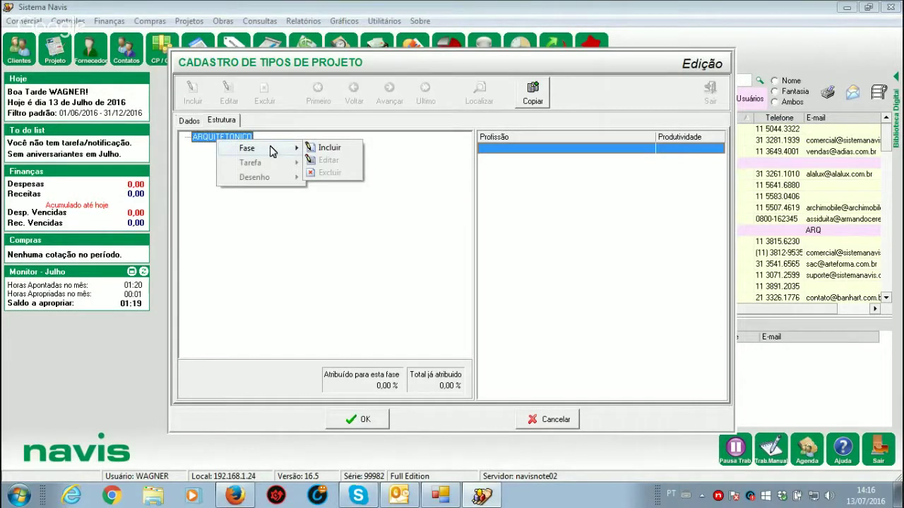
pyautogui.click(329, 149)
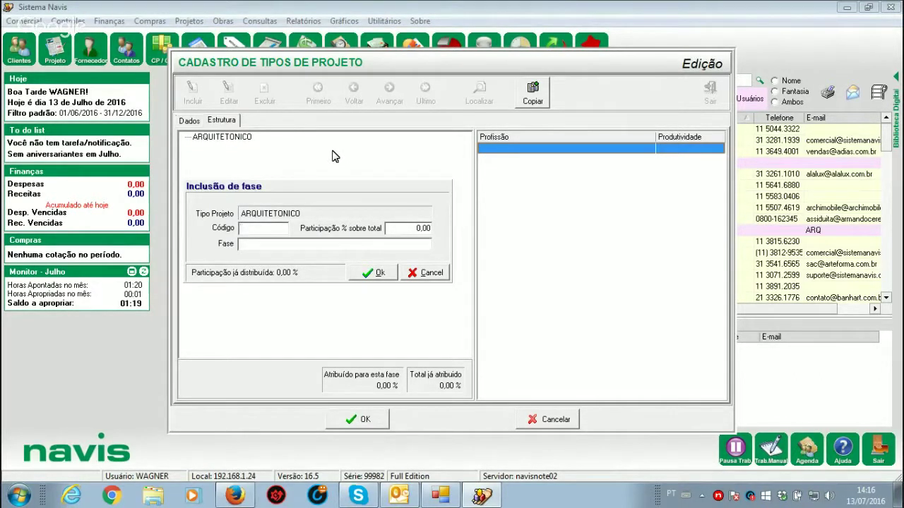
pyautogui.write('01')
pyautogui.press('BackSpace')
pyautogui.write('01')
pyautogui.write('ANTEPROJE')
pyautogui.write('TO')
pyautogui.click(398, 231)
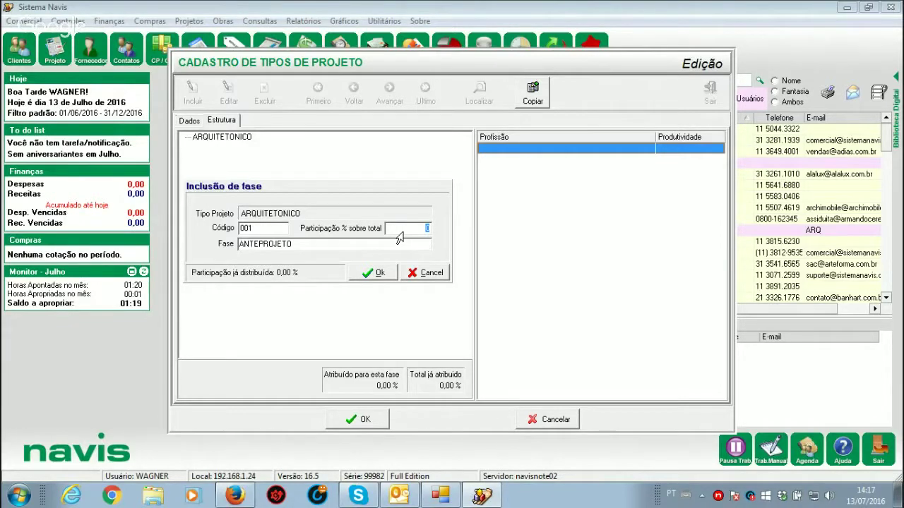
pyautogui.write('10')
pyautogui.click(377, 278)
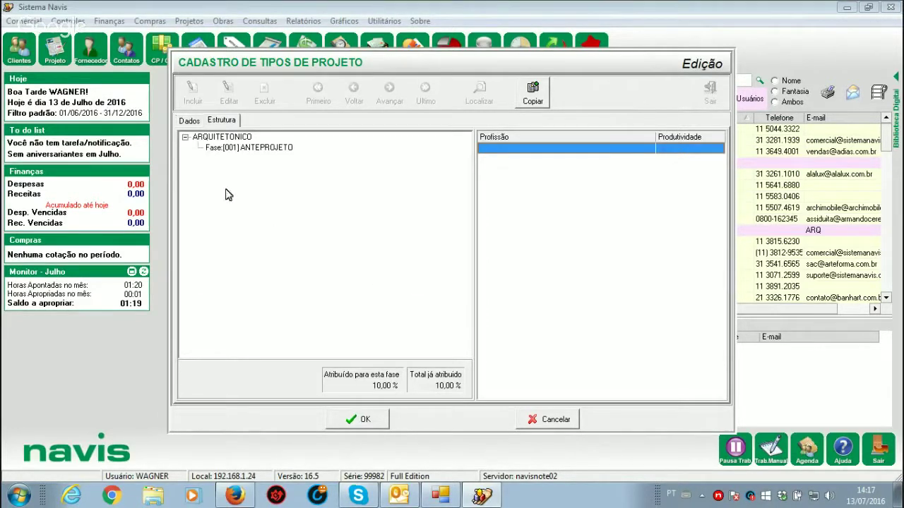
# Step: Add phase 002 PROJETO EXECUTIVO under ARQUITETONICO with 30% participation
pyautogui.click(214, 139)
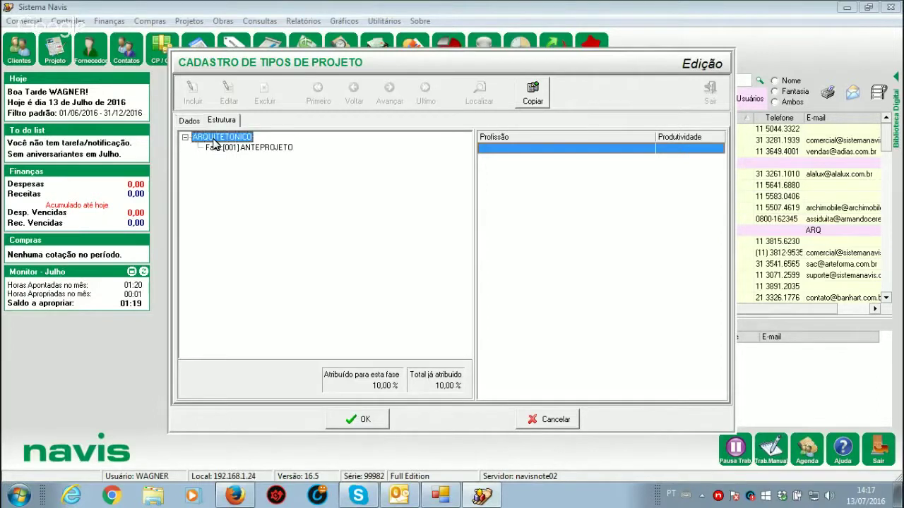
pyautogui.rightClick(214, 141)
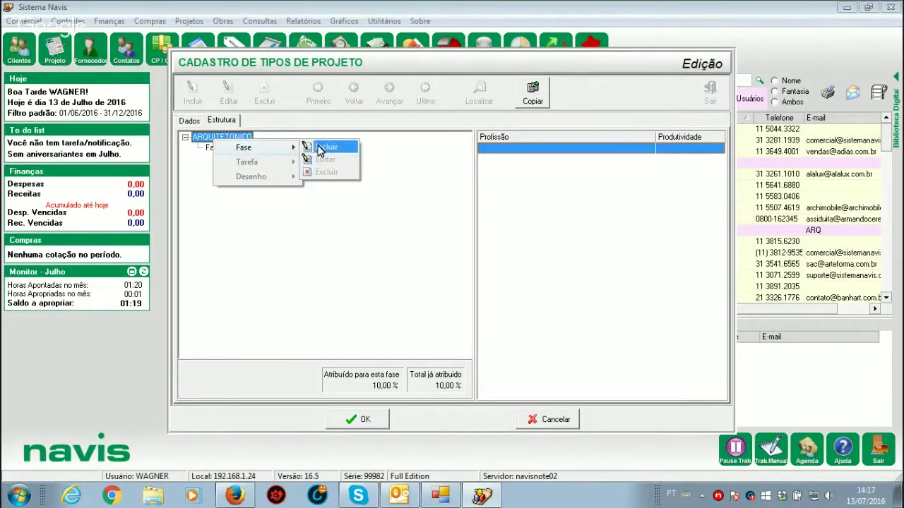
pyautogui.click(319, 150)
pyautogui.write('002')
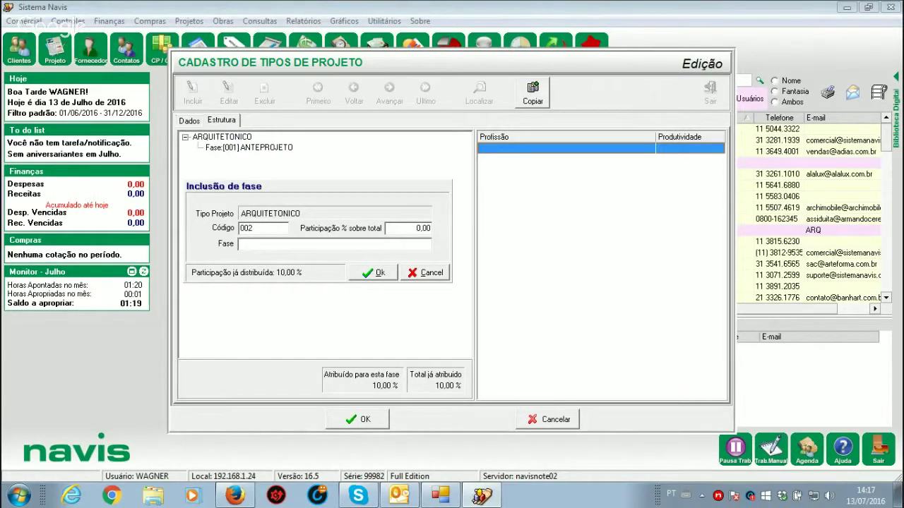
pyautogui.write('PROJETO EXECUTIVO')
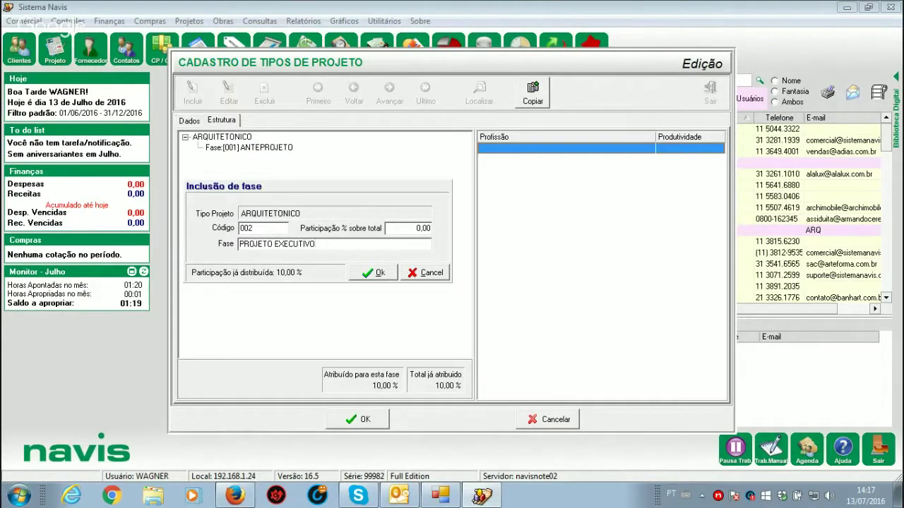
pyautogui.click(417, 231)
pyautogui.write('30')
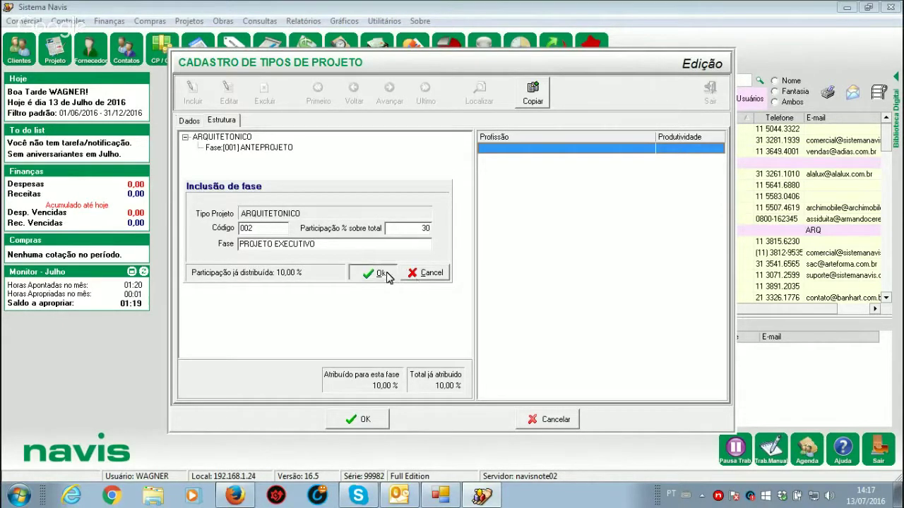
pyautogui.click(387, 277)
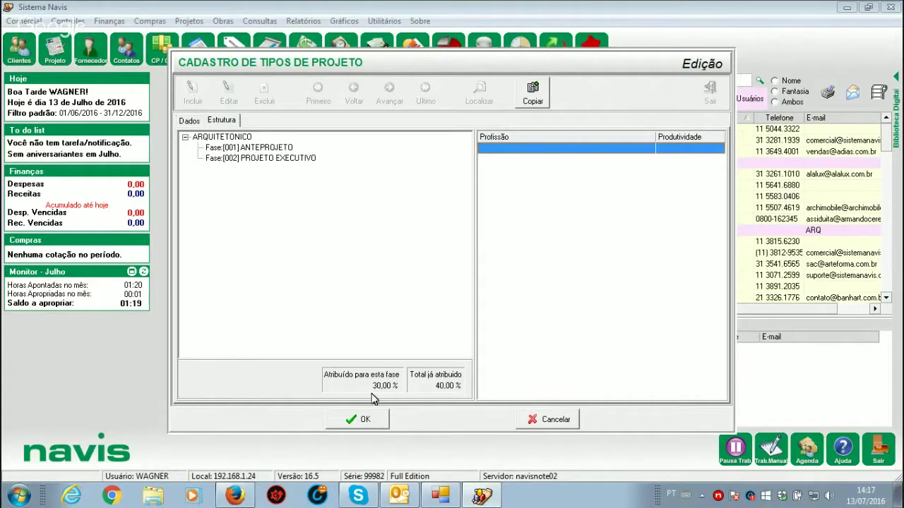
# Step: Review the ANTEPROJETO and PROJETO EXECUTIVO shares, then reselect ARQUITETONICO
pyautogui.click(233, 150)
pyautogui.click(233, 158)
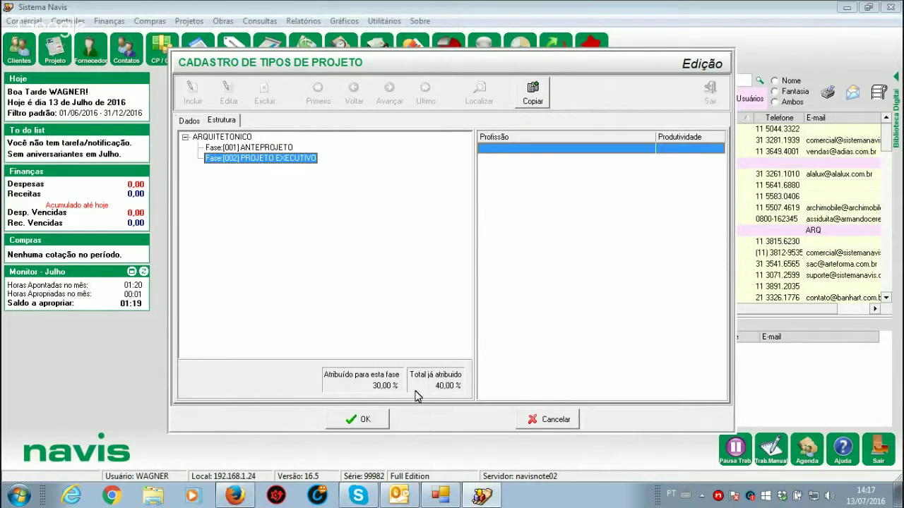
pyautogui.click(224, 138)
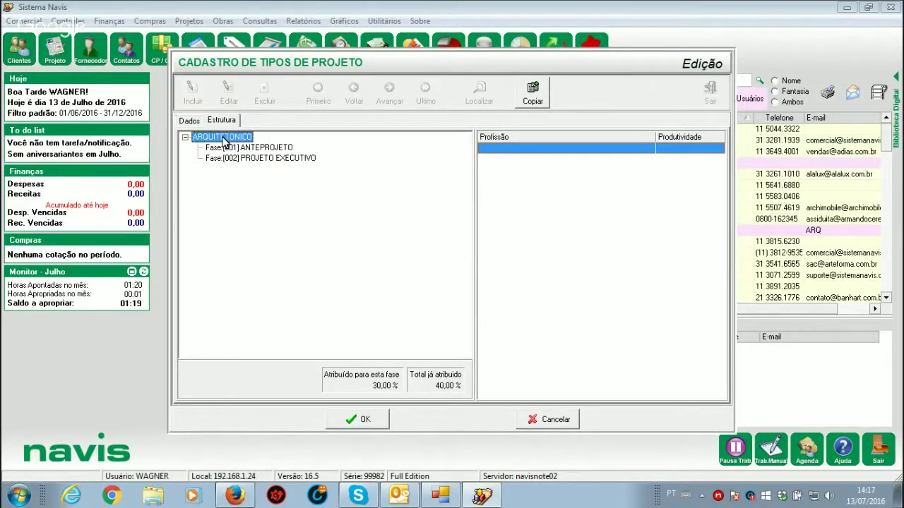
# Step: Add phase 003 DETALHAMENTO at 60%, completing ARQUITETONICO's 100% phase distribution
pyautogui.rightClick(224, 139)
pyautogui.moveTo(254, 146)
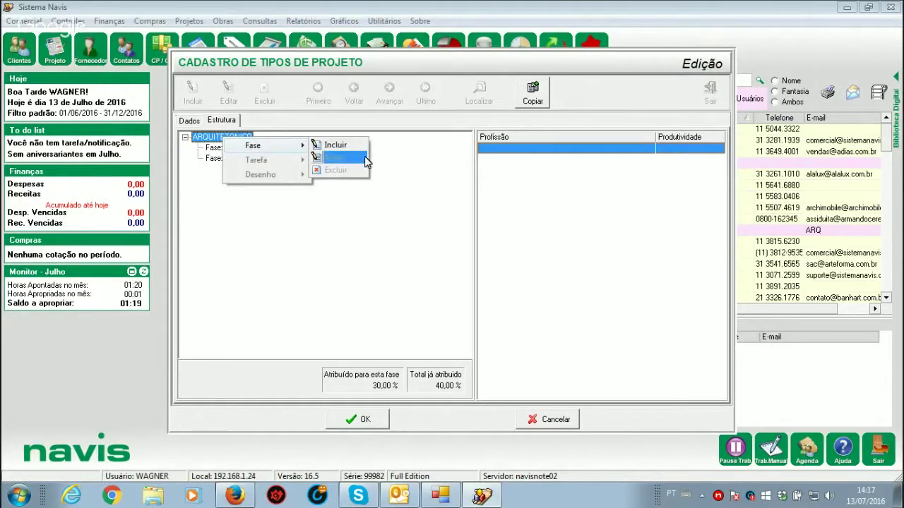
pyautogui.click(358, 149)
pyautogui.write('0')
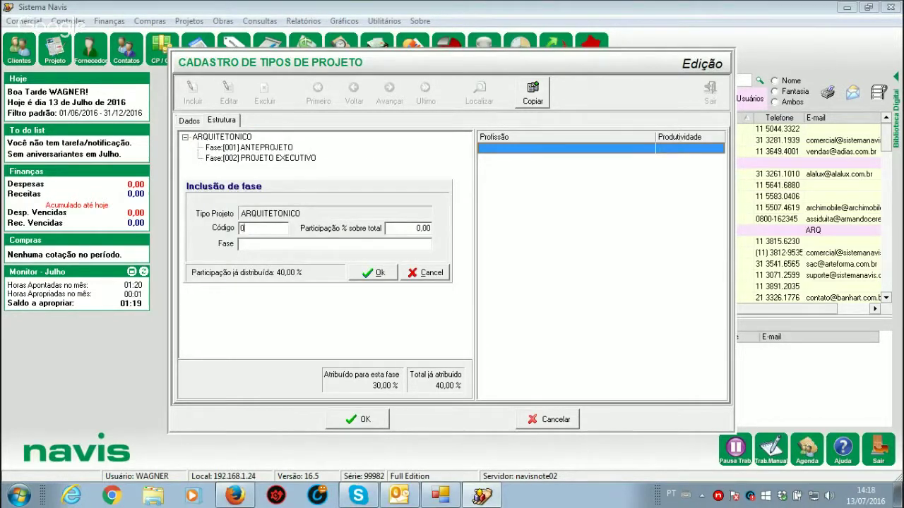
pyautogui.write('03DETALHAMENTO')
pyautogui.click(398, 233)
pyautogui.write('60')
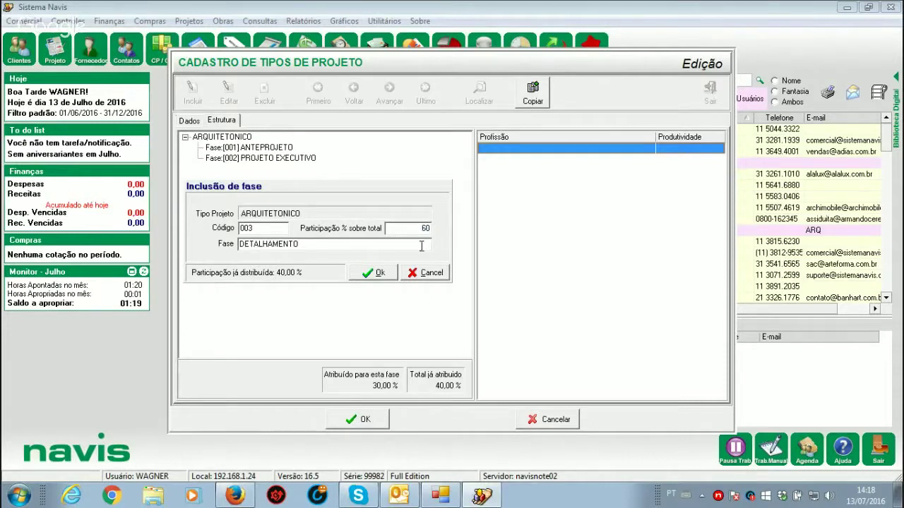
pyautogui.click(377, 273)
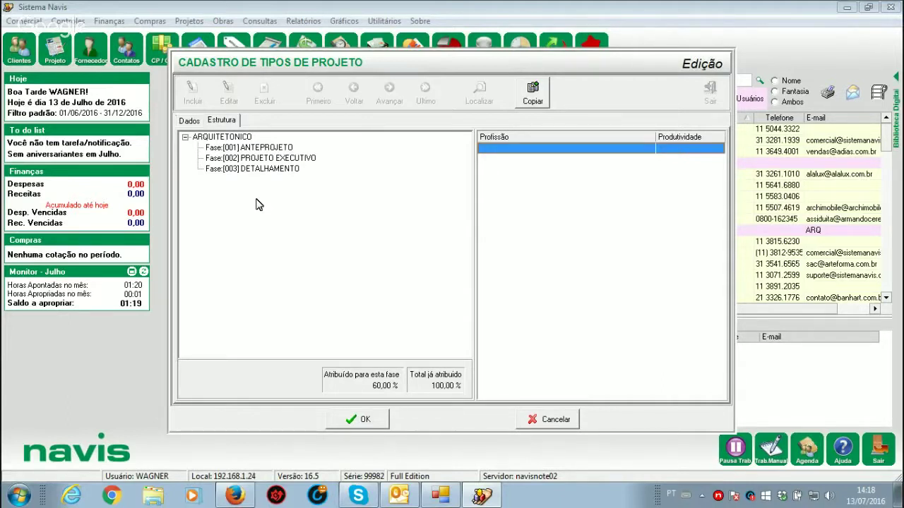
pyautogui.click(252, 148)
pyautogui.click(256, 159)
pyautogui.click(263, 169)
pyautogui.click(259, 149)
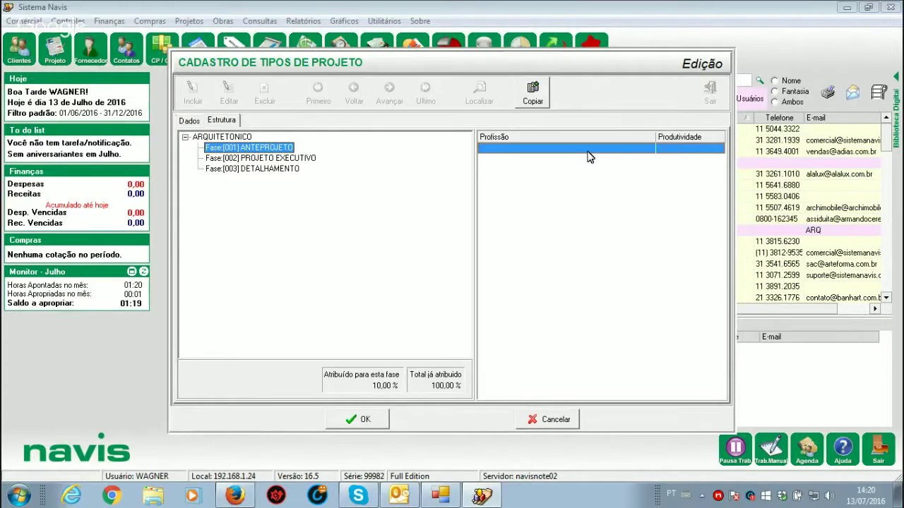
# Step: Assign profession ARQUITETO with productivity 0,004 to the ANTEPROJETO phase
pyautogui.rightClick(590, 156)
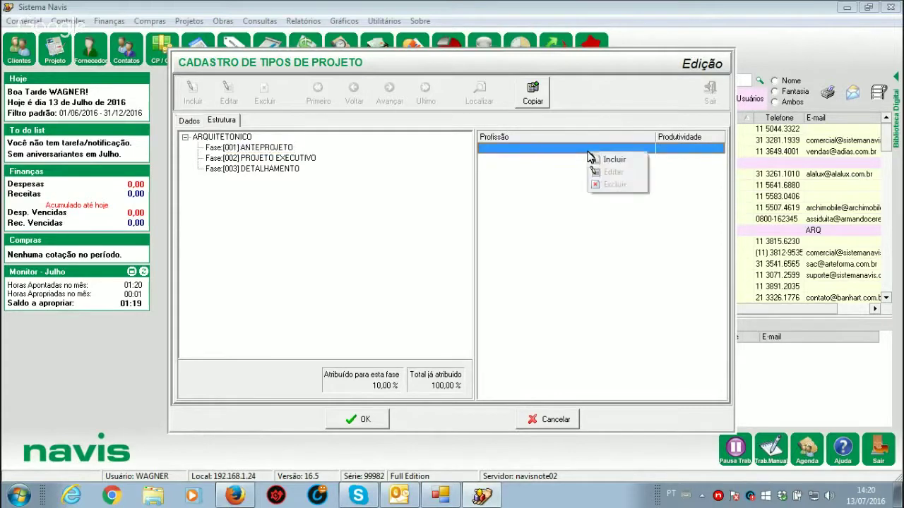
pyautogui.click(265, 150)
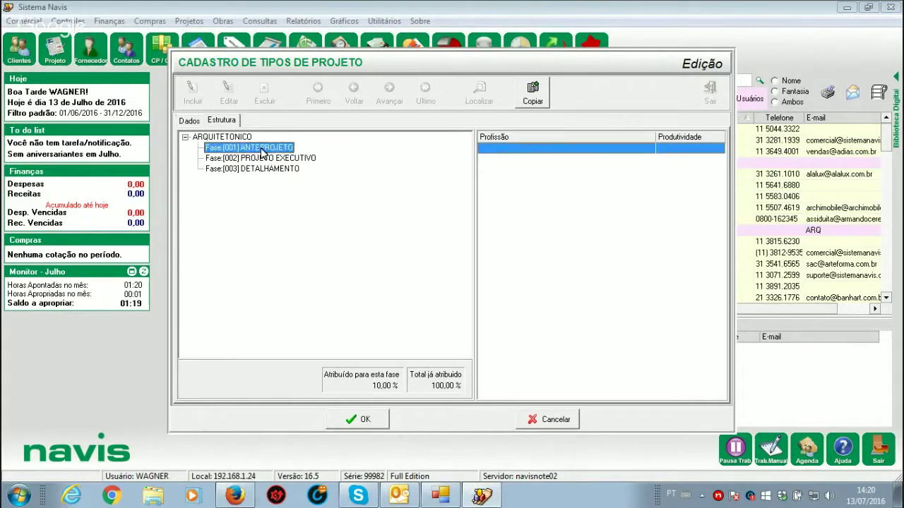
pyautogui.rightClick(515, 153)
pyautogui.click(532, 156)
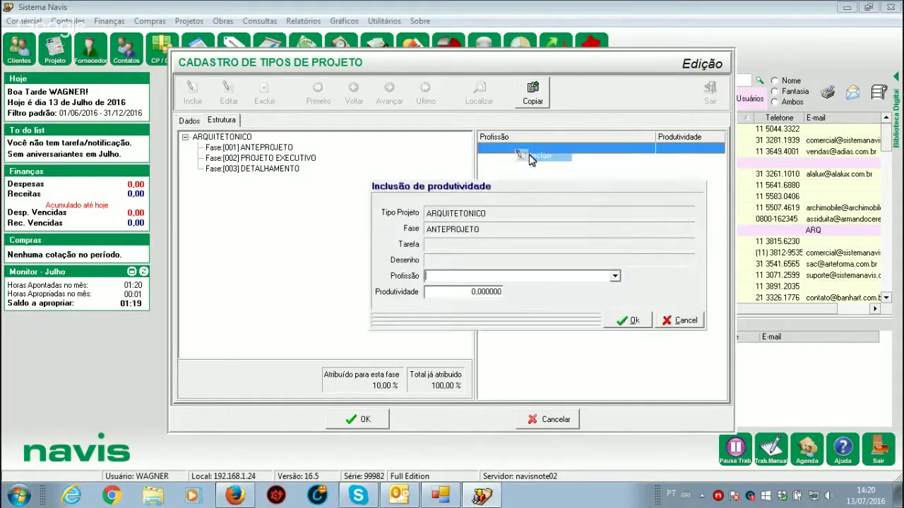
pyautogui.click(616, 276)
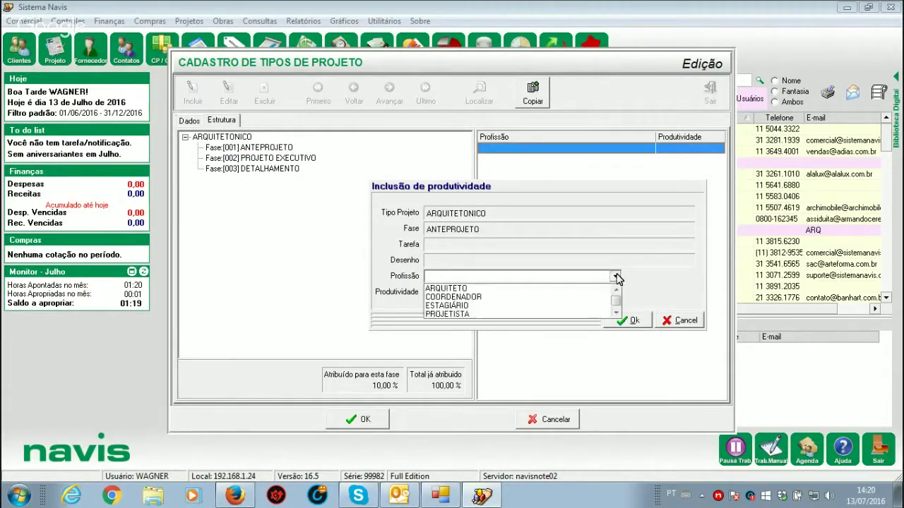
pyautogui.click(467, 289)
pyautogui.click(459, 295)
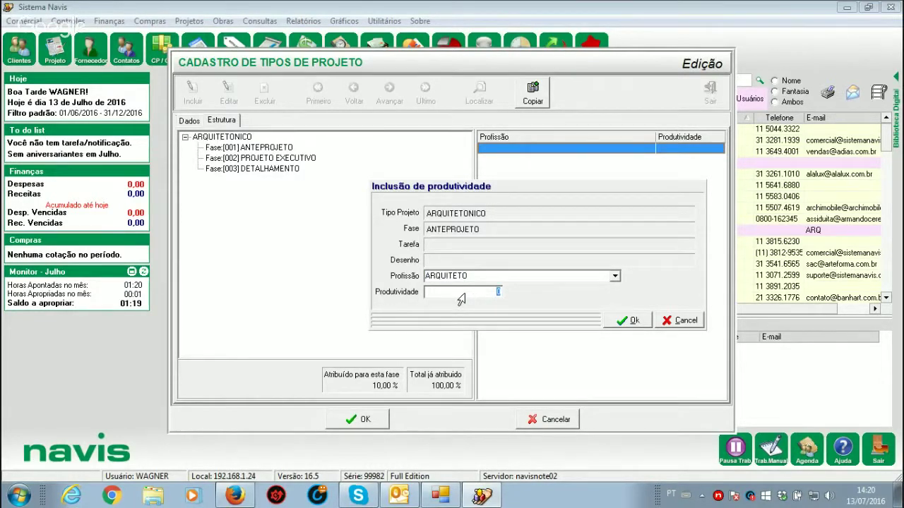
pyautogui.press('End')
pyautogui.write(',004')
pyautogui.click(627, 320)
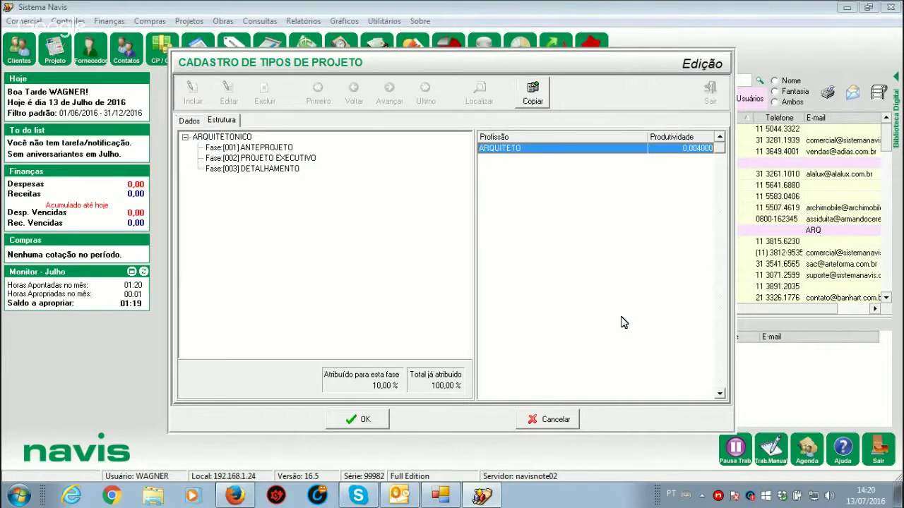
# Step: Browse the three phases, returning to ANTEPROJETO to confirm its ARQUITETO productivity
pyautogui.click(243, 150)
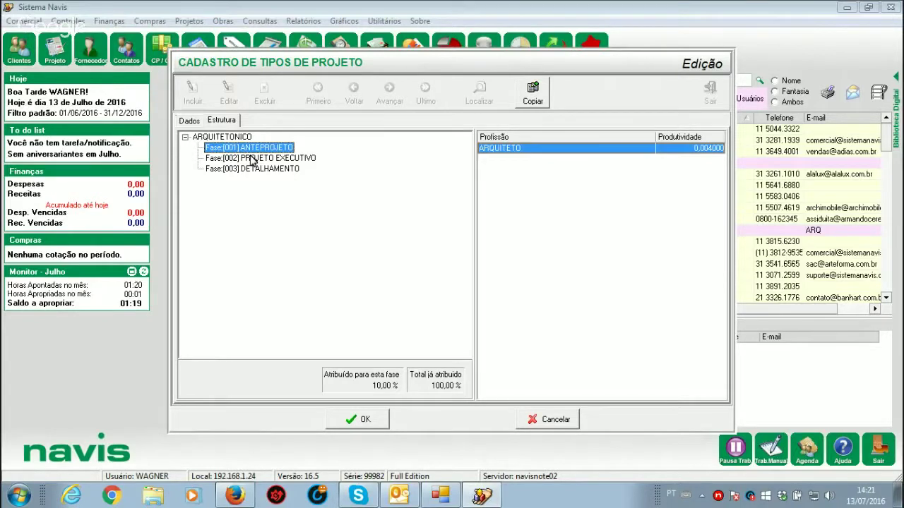
pyautogui.click(250, 158)
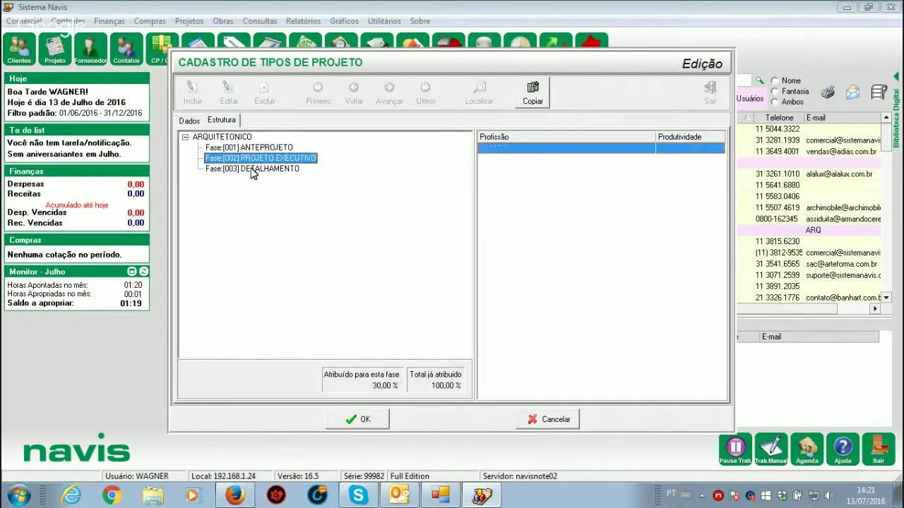
pyautogui.click(250, 171)
pyautogui.click(248, 159)
pyautogui.click(243, 149)
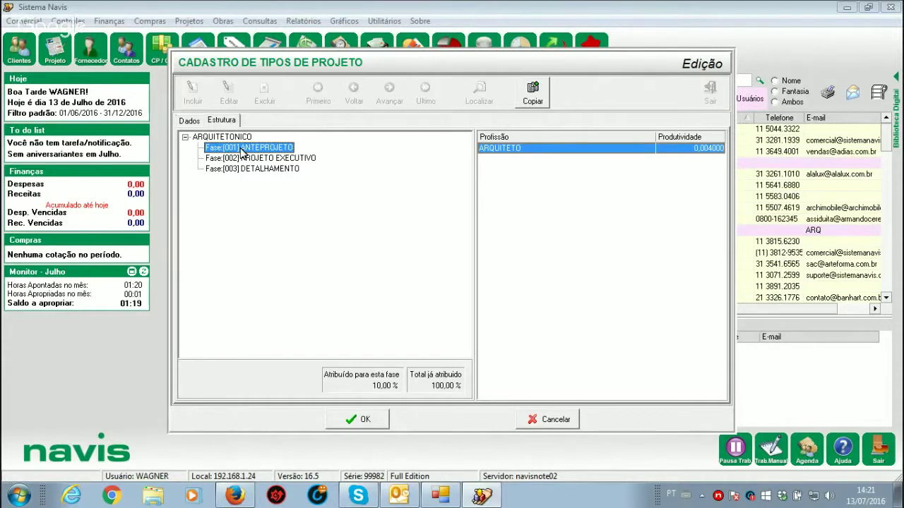
# Step: Begin a new ANTEPROJETO task via Tarefa > Incluir and set Duração to 1
pyautogui.rightClick(242, 151)
pyautogui.moveTo(274, 173)
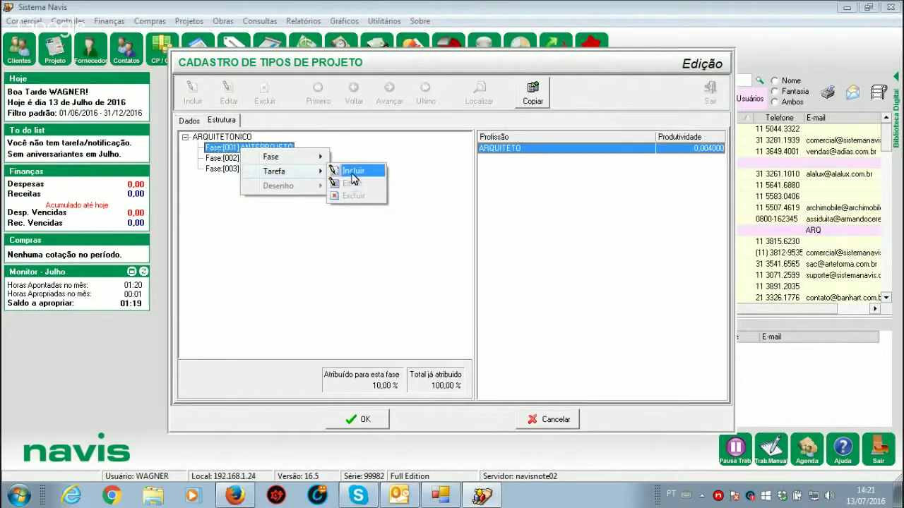
pyautogui.click(352, 172)
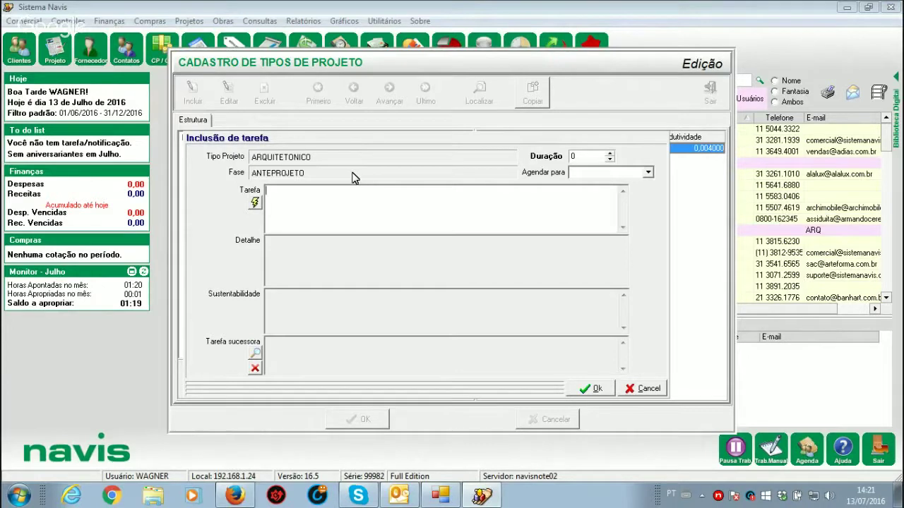
pyautogui.click(576, 157)
# Step: Schedule the new ANTEPROJETO task for the logged-in user in Agendar para
pyautogui.click(650, 176)
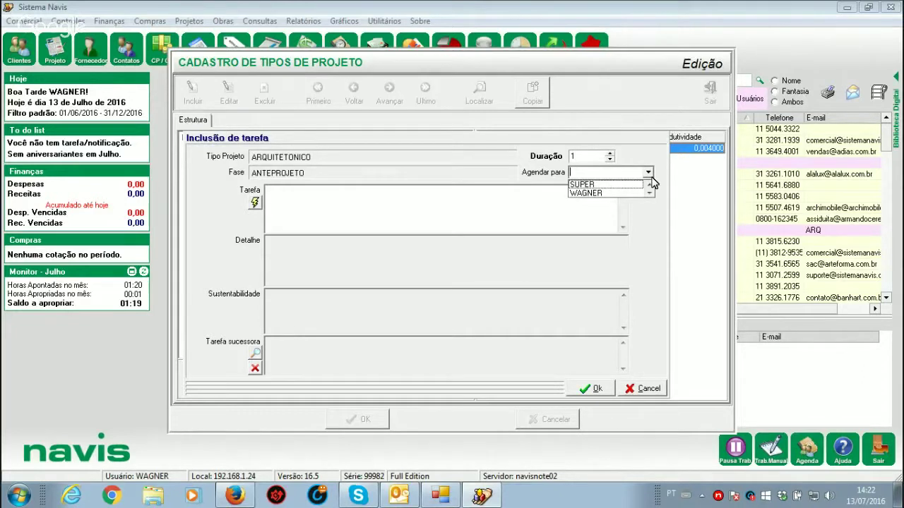
pyautogui.click(599, 193)
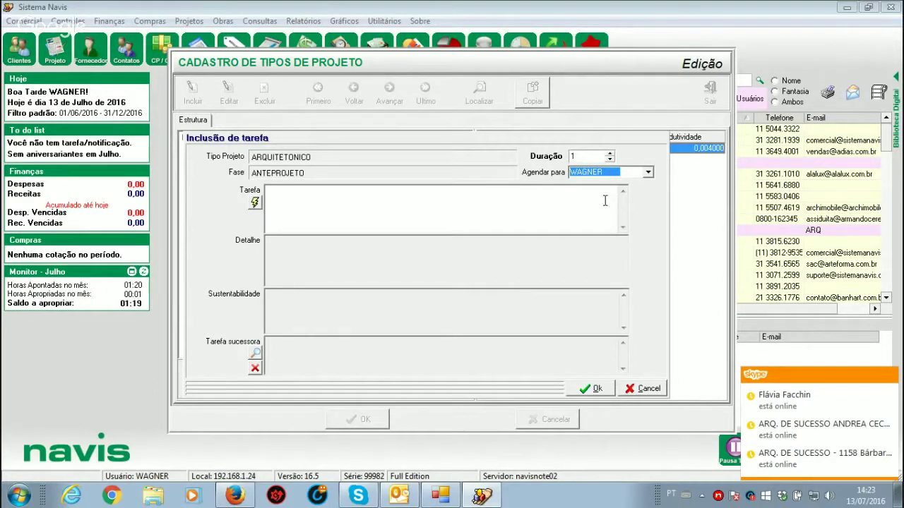
pyautogui.press('BackSpace')
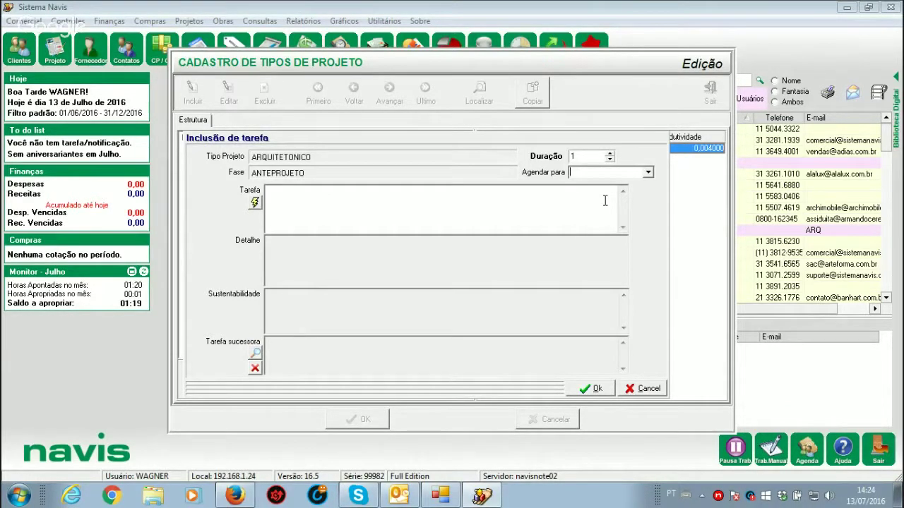
pyautogui.hotkey('alt', 'Down')
pyautogui.press('Return')
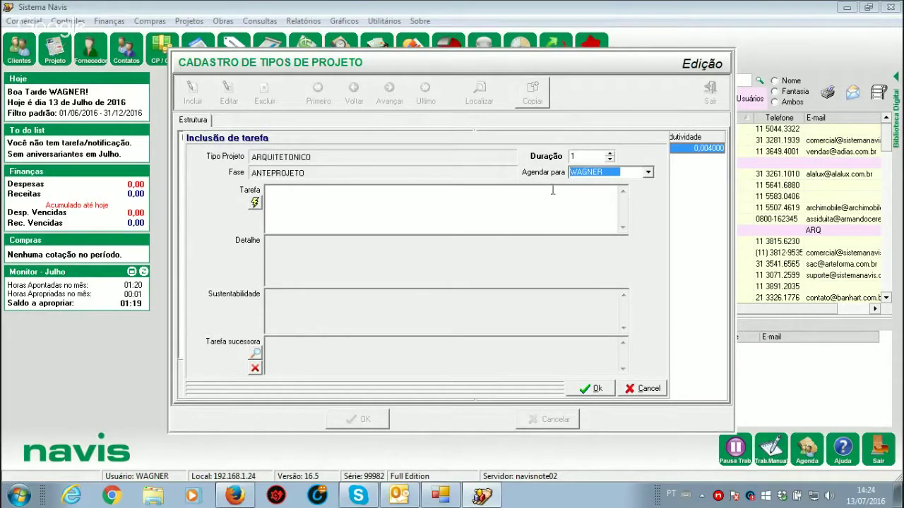
# Step: Type a test name in Tarefa, then erase it so the name stays blank
pyautogui.click(282, 203)
pyautogui.write('DDIDNJ')
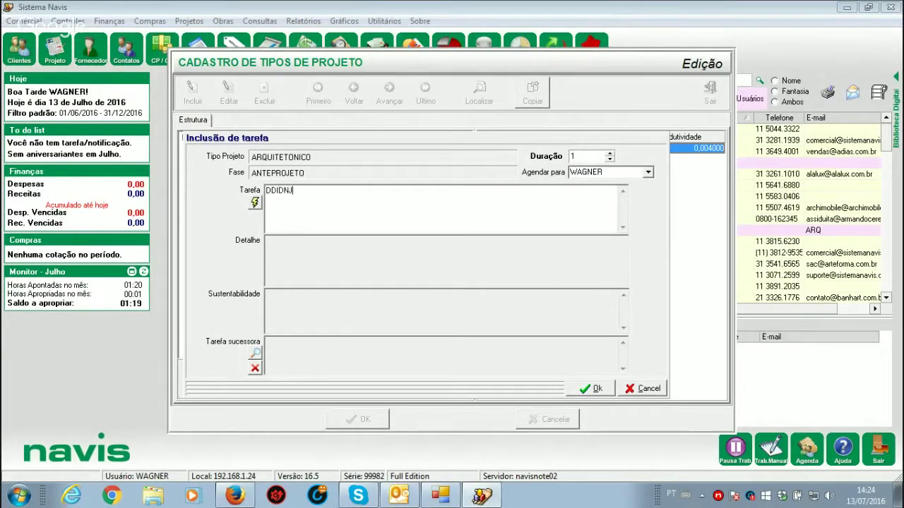
pyautogui.write('DIDNMDIDJDIDJNDIUDNDIDDOIDM')
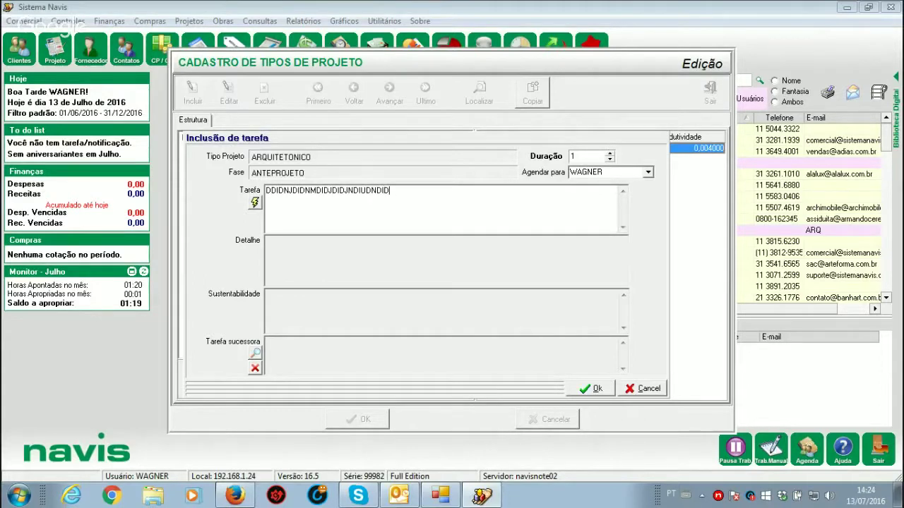
pyautogui.press('BackSpace')
pyautogui.press('BackSpace')
pyautogui.press('BackSpace')
pyautogui.press('BackSpace')
pyautogui.press('BackSpace')
pyautogui.press('BackSpace')
pyautogui.press('BackSpace')
pyautogui.press('BackSpace')
pyautogui.press('BackSpace')
pyautogui.press('BackSpace')
pyautogui.press('BackSpace')
pyautogui.press('BackSpace')
pyautogui.press('BackSpace')
pyautogui.press('BackSpace')
pyautogui.press('BackSpace')
pyautogui.press('BackSpace')
pyautogui.press('BackSpace')
pyautogui.press('BackSpace')
pyautogui.press('BackSpace')
pyautogui.press('BackSpace')
pyautogui.press('BackSpace')
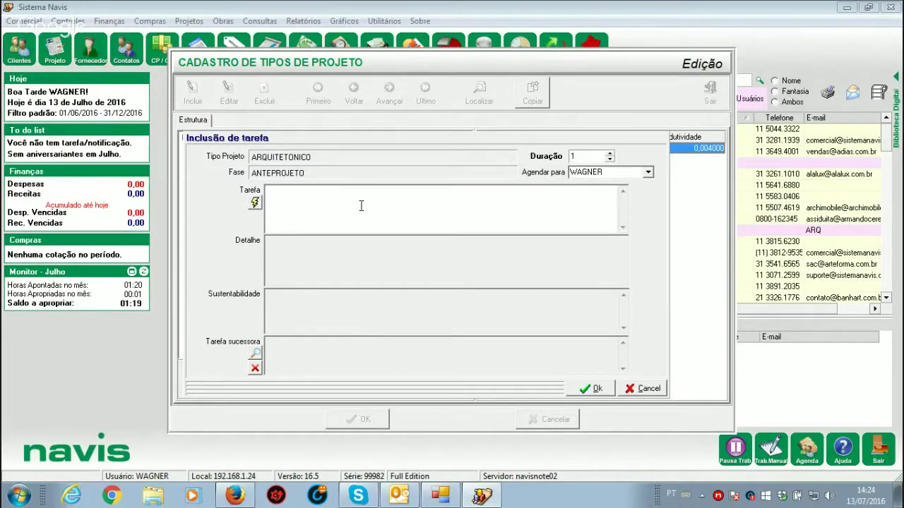
pyautogui.click(255, 206)
pyautogui.click(444, 177)
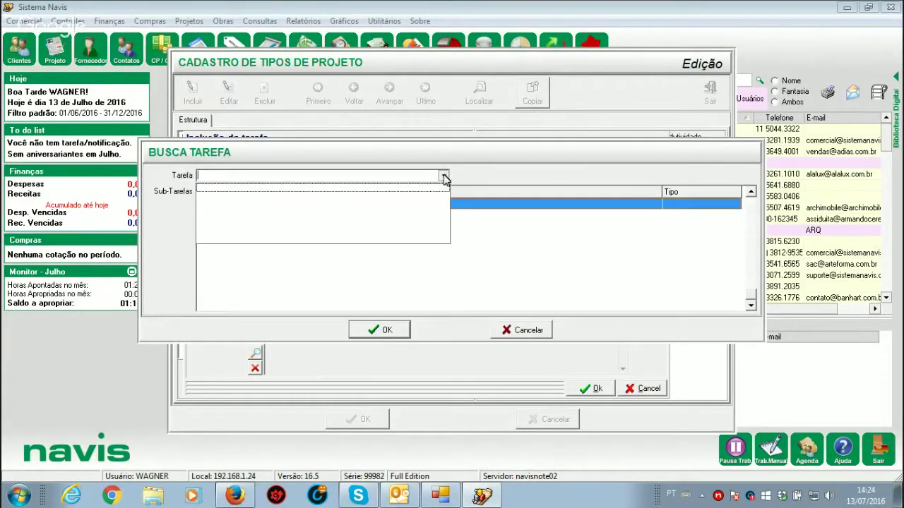
pyautogui.click(408, 191)
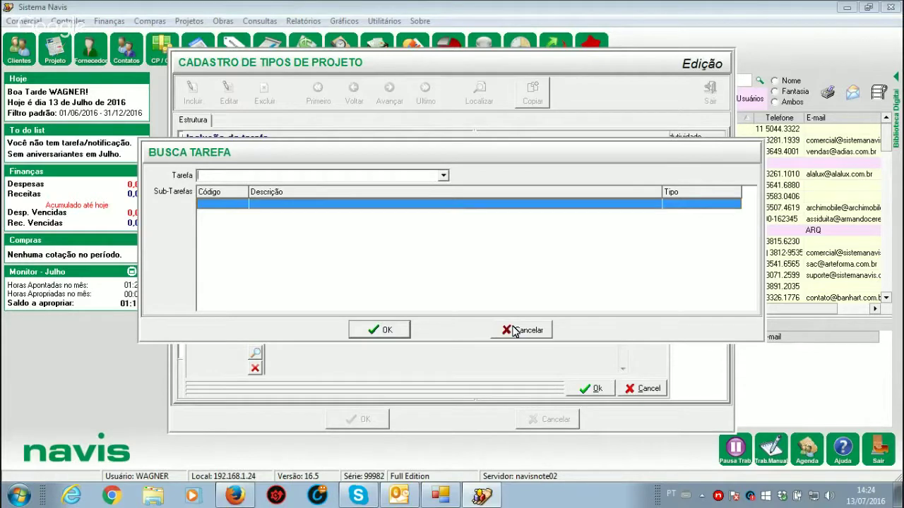
pyautogui.click(515, 331)
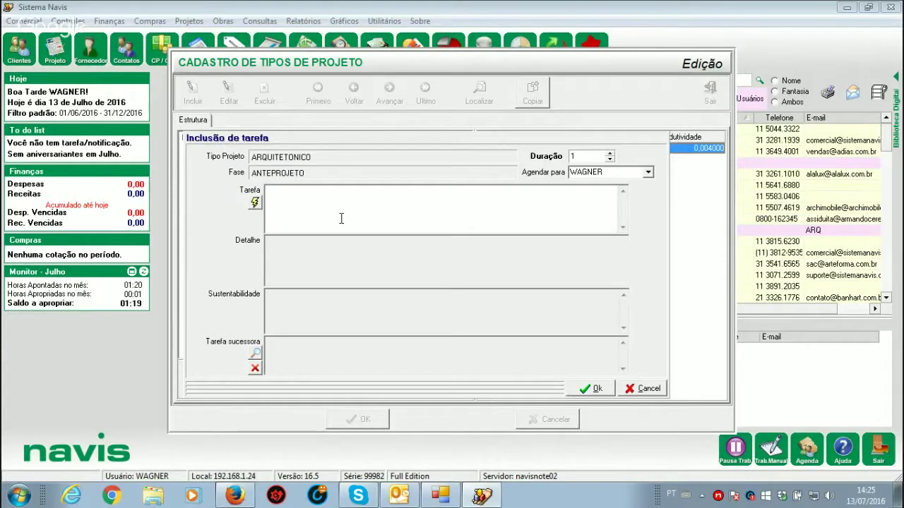
pyautogui.click(255, 202)
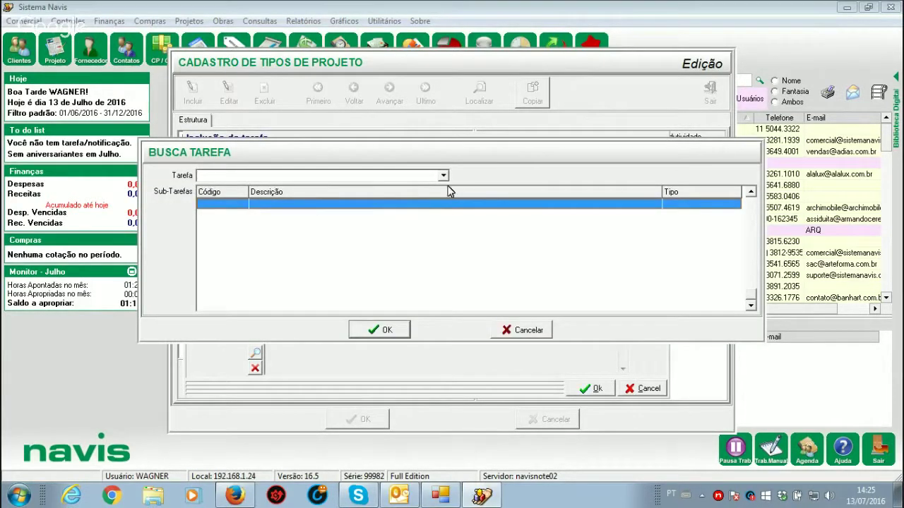
pyautogui.click(528, 331)
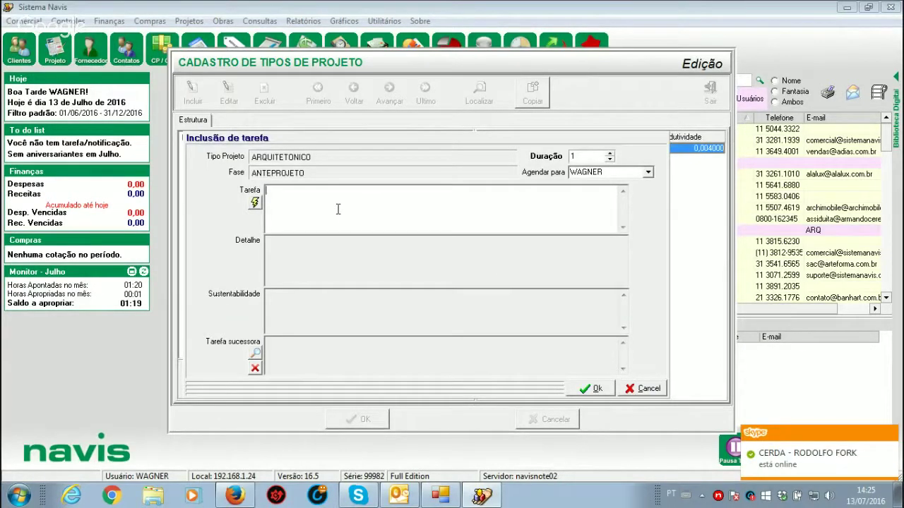
# Step: Save the task named LEVANTAMENTO DE DADOS and reselect the ANTEPROJETO phase
pyautogui.write('LEVANTAMENTO DE DADOS')
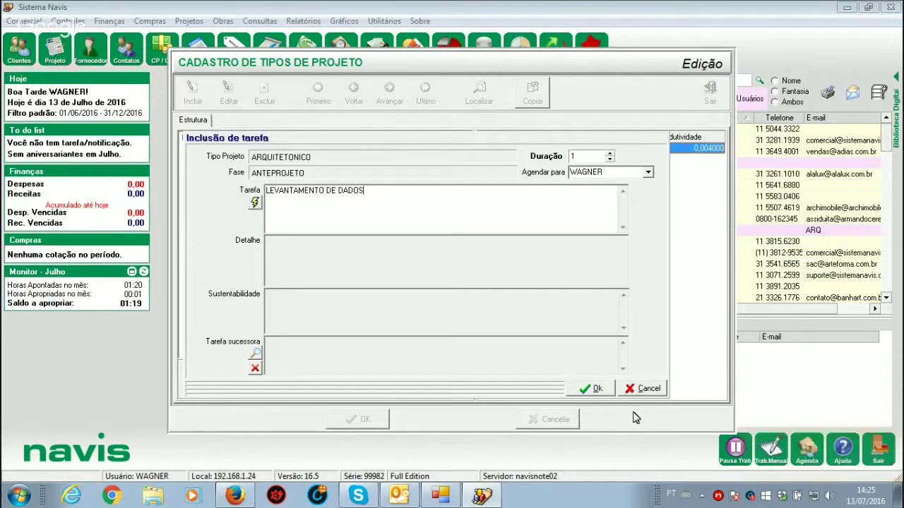
pyautogui.click(596, 390)
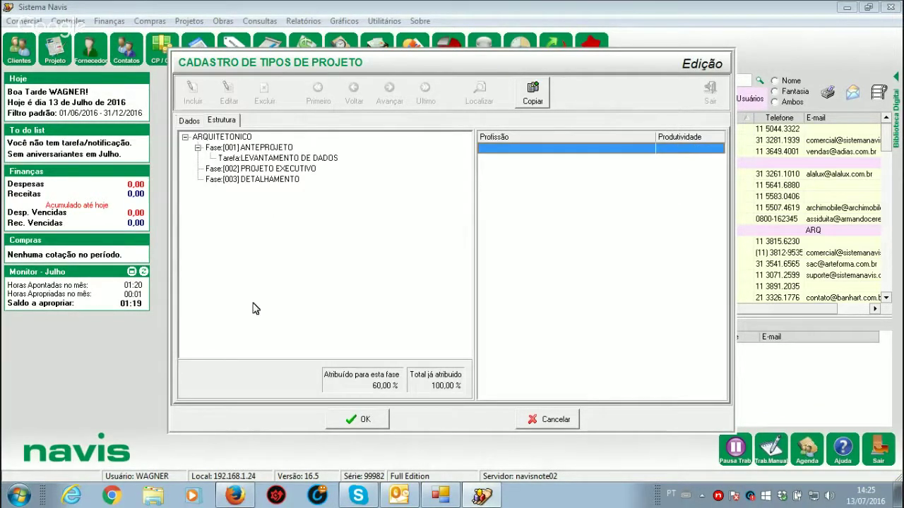
pyautogui.click(261, 148)
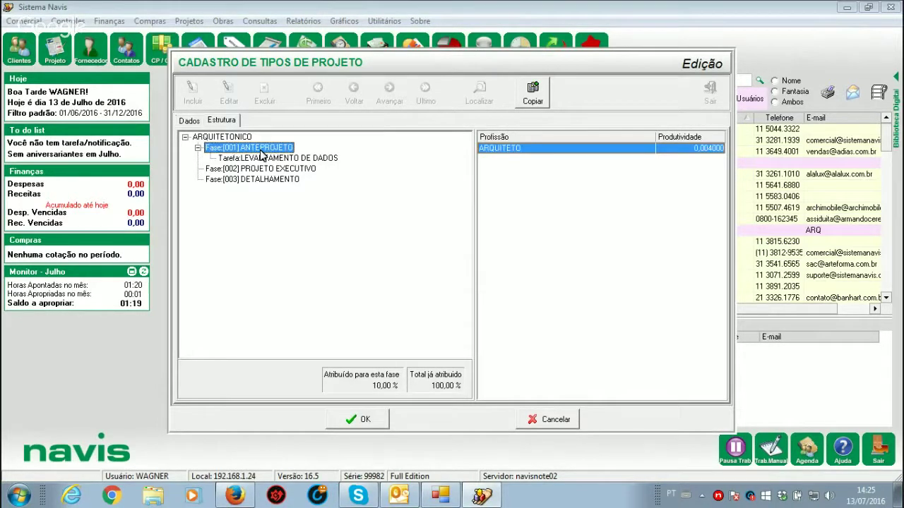
# Step: Add a duration-1 task named JDUIDIDJDIDNKINDVLDLKVHVBLOL under ANTEPROJETO and save it
pyautogui.rightClick(262, 155)
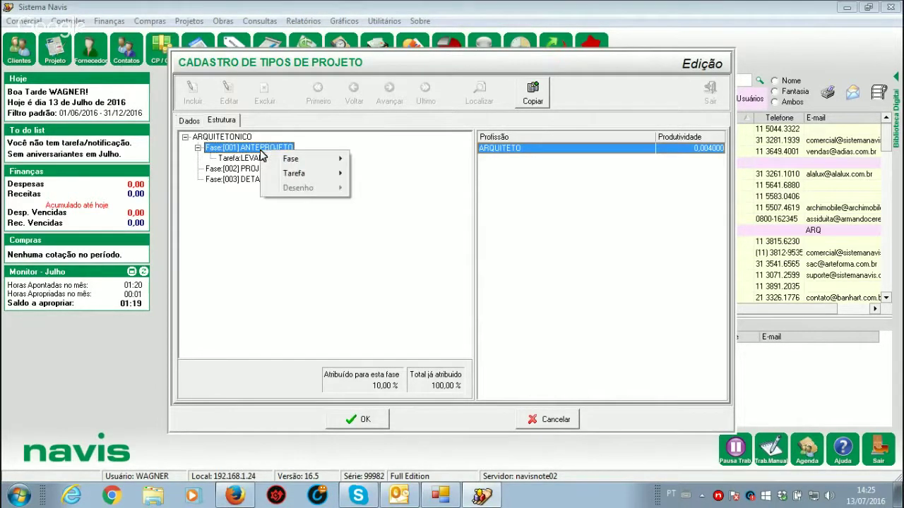
pyautogui.moveTo(339, 174)
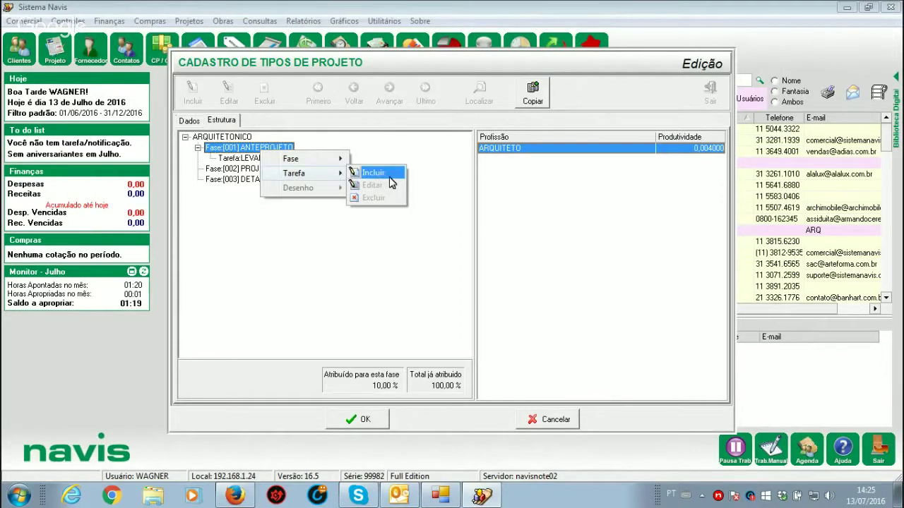
pyautogui.click(389, 175)
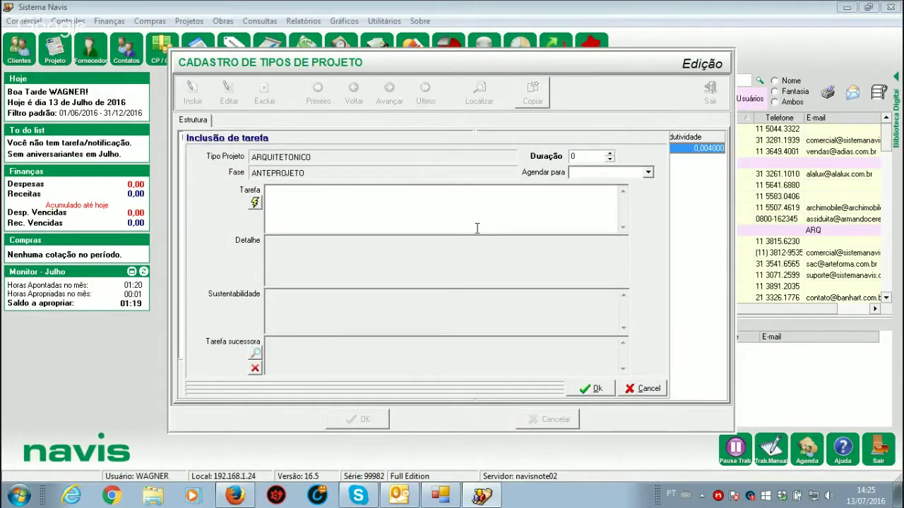
pyautogui.click(584, 159)
pyautogui.write('1')
pyautogui.click(393, 201)
pyautogui.write('E')
pyautogui.press('BackSpace')
pyautogui.write('JDUIDIDJDIDNKINDVLDLKVHVBLOL')
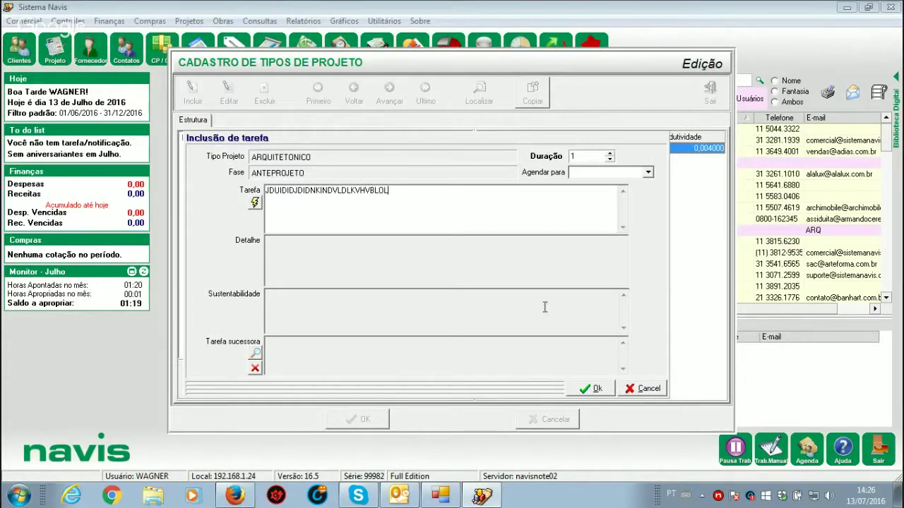
pyautogui.click(596, 389)
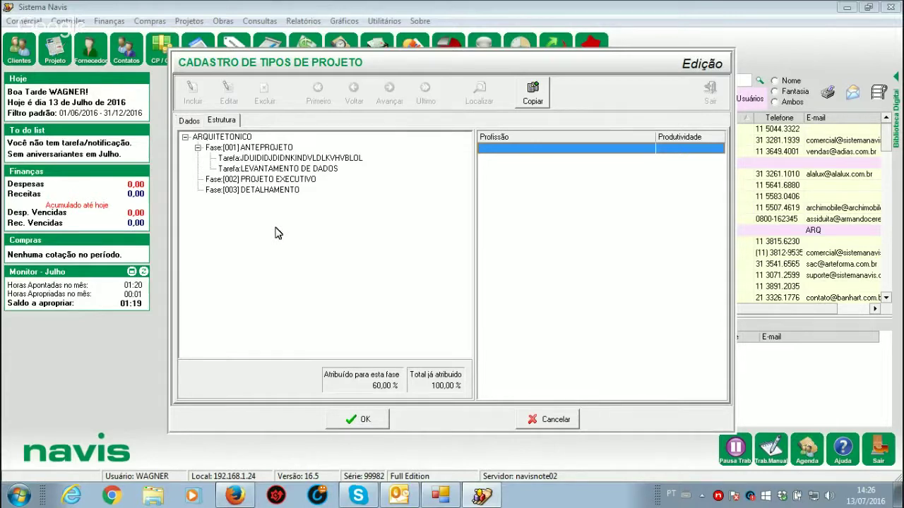
pyautogui.click(259, 171)
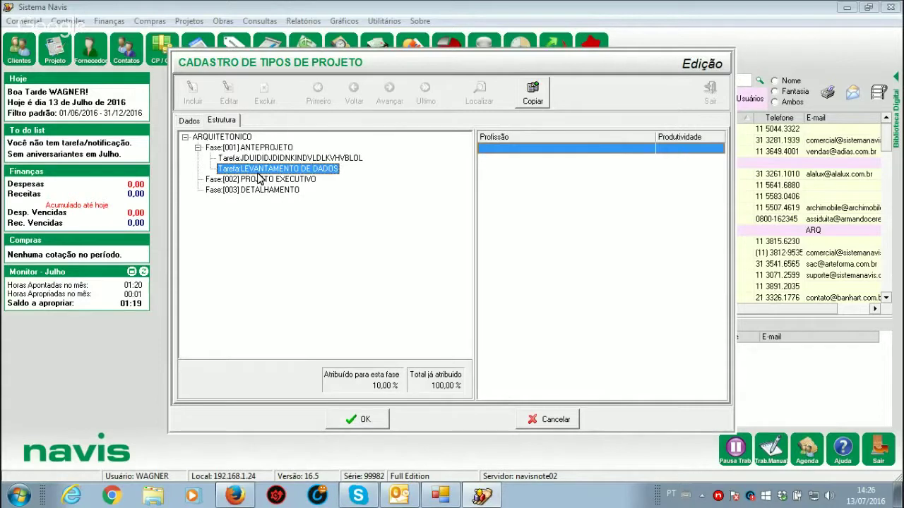
# Step: Open Tarefa:LEVANTAMENTO DE DADOS in the Alteração de tarefa editor from its context menu
pyautogui.click(264, 159)
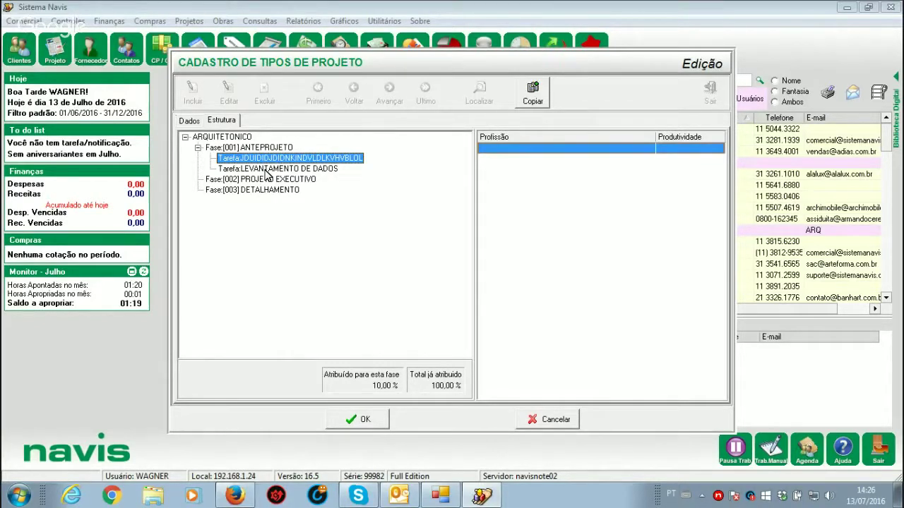
pyautogui.click(266, 170)
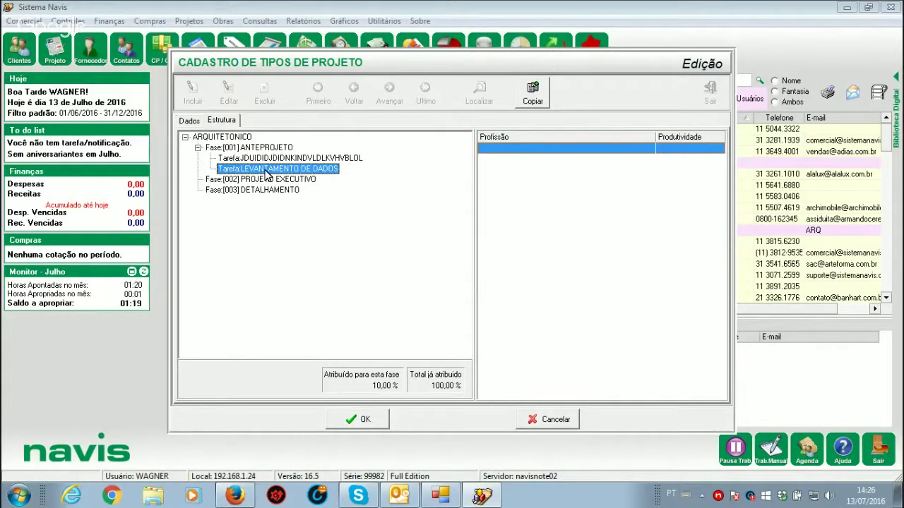
pyautogui.rightClick(266, 171)
pyautogui.moveTo(317, 207)
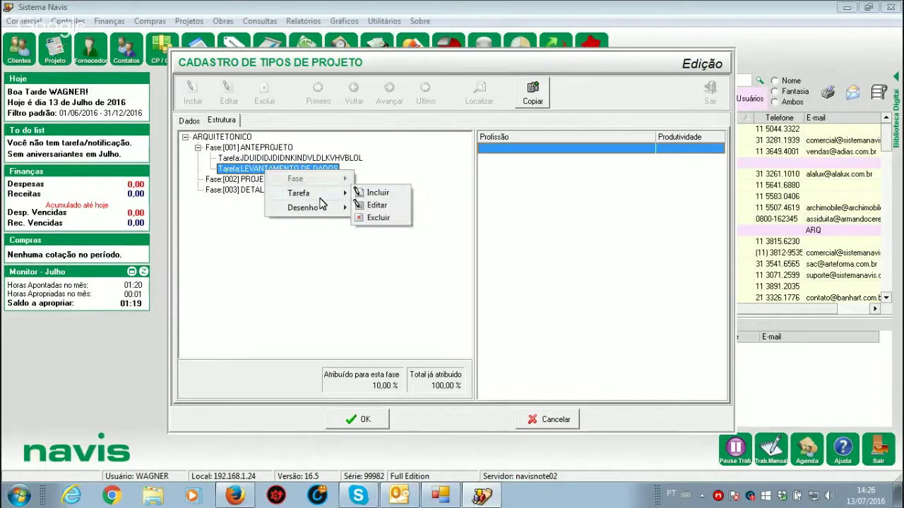
pyautogui.click(369, 205)
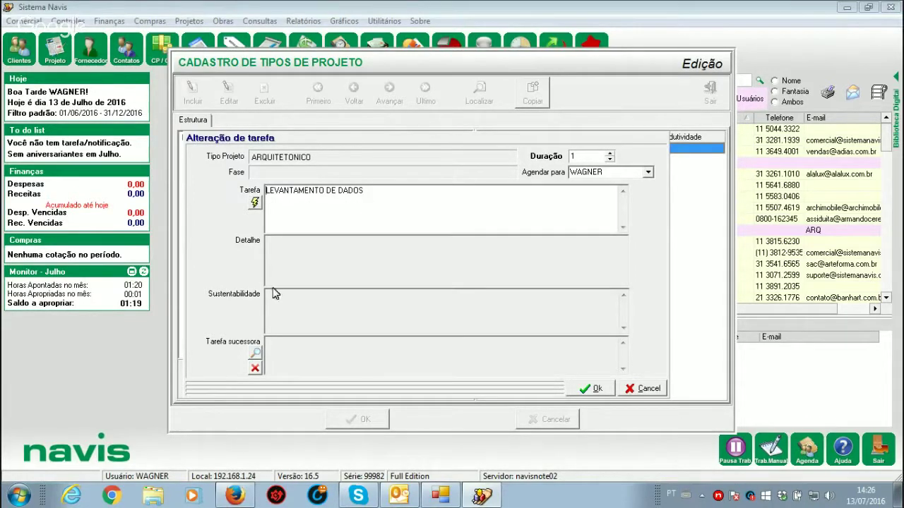
# Step: Make JDUIDIDJDIDNKINDVLDLKVHVBLOL the successor of LEVANTAMENTO DE DADOS and save the edit
pyautogui.click(255, 355)
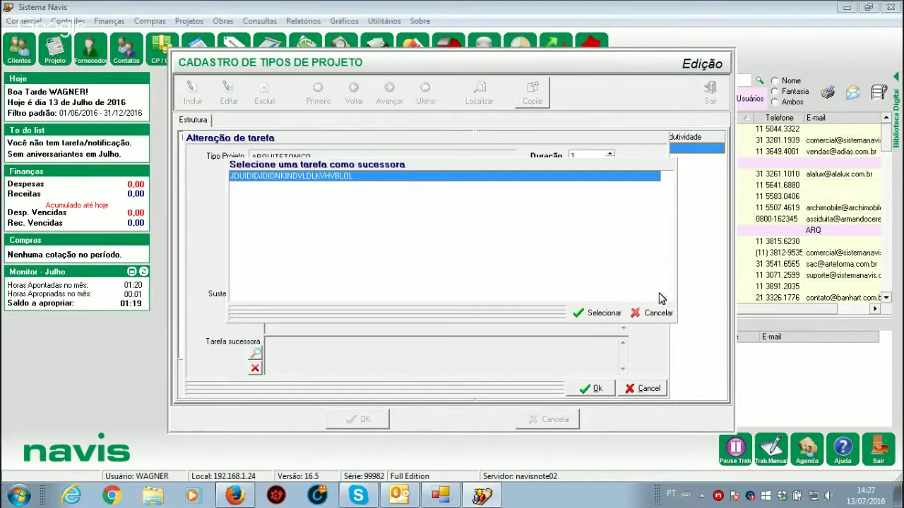
pyautogui.click(604, 316)
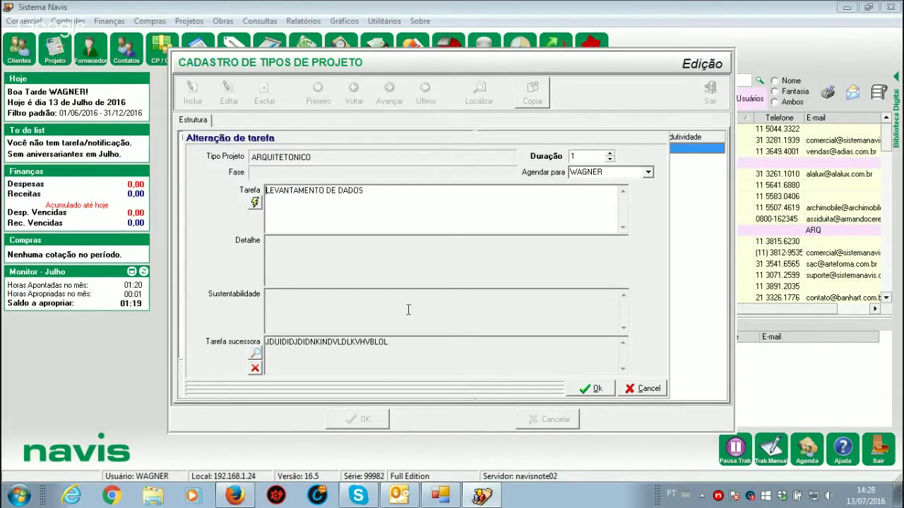
pyautogui.click(596, 390)
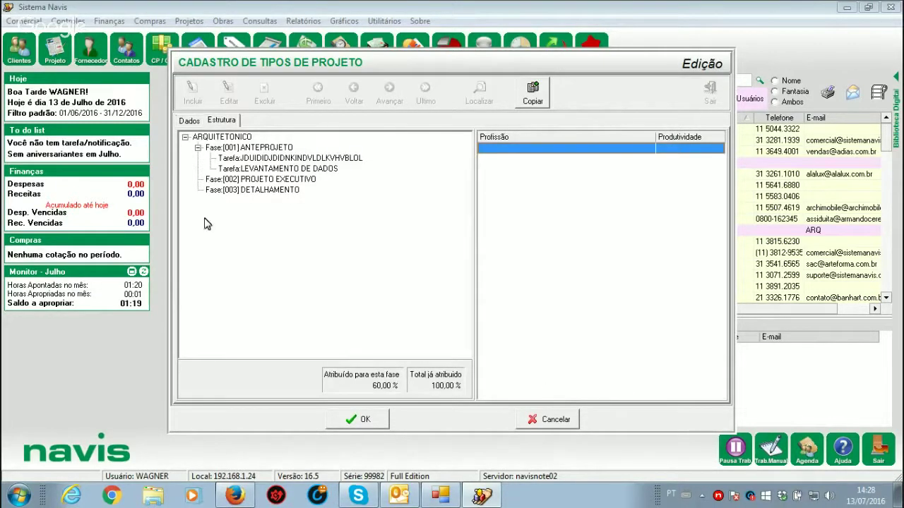
# Step: Reopen LEVANTAMENTO DE DADOS, close it unchanged, and save the ARQUITETONICO structure
pyautogui.click(264, 150)
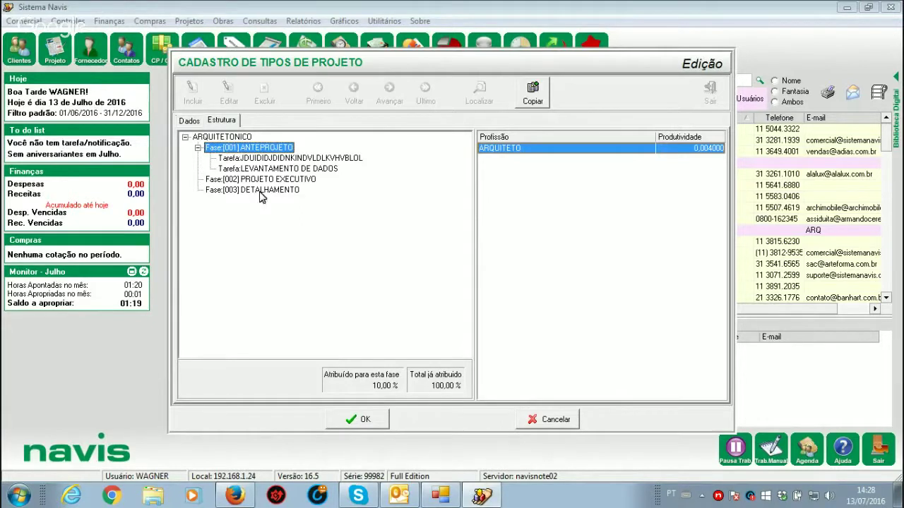
pyautogui.click(271, 173)
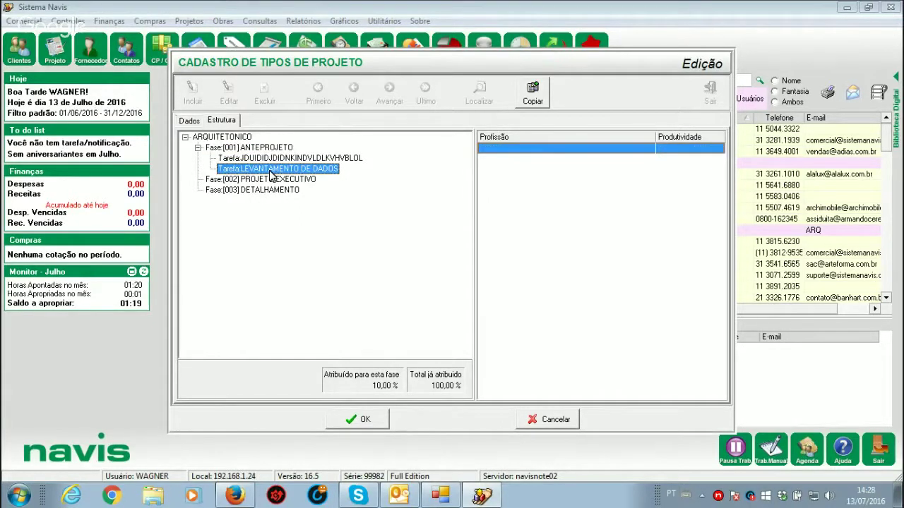
pyautogui.rightClick(271, 175)
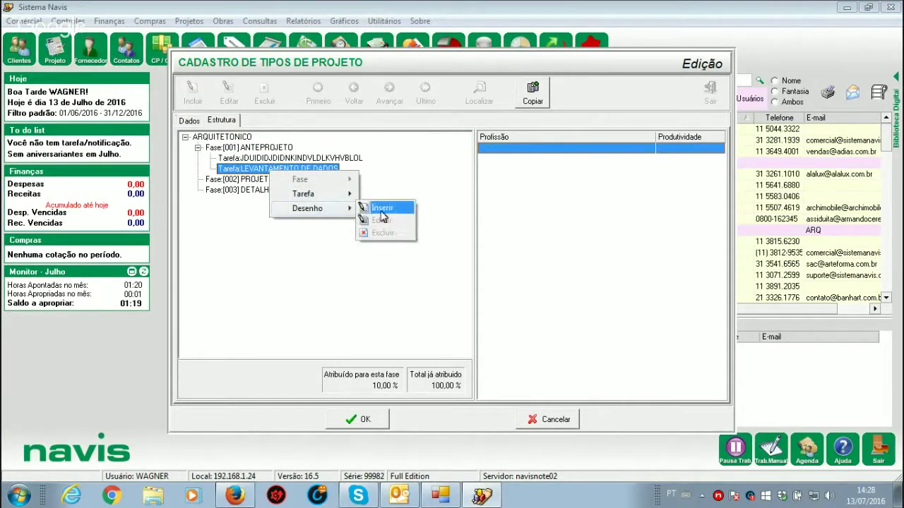
pyautogui.moveTo(355, 197)
pyautogui.click(379, 206)
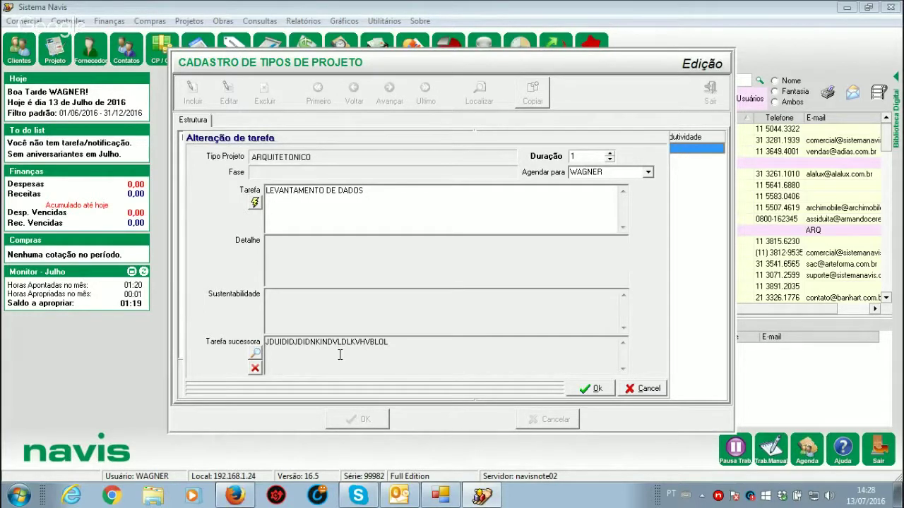
pyautogui.click(597, 390)
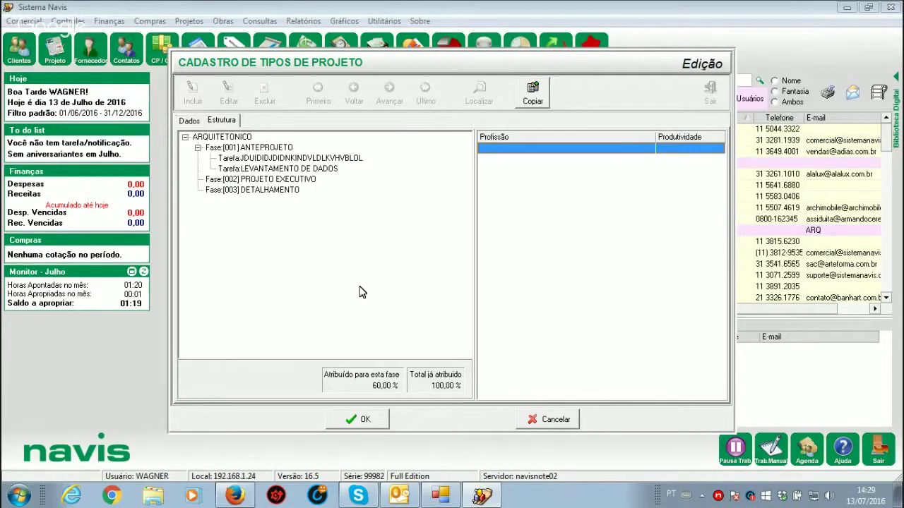
pyautogui.click(358, 421)
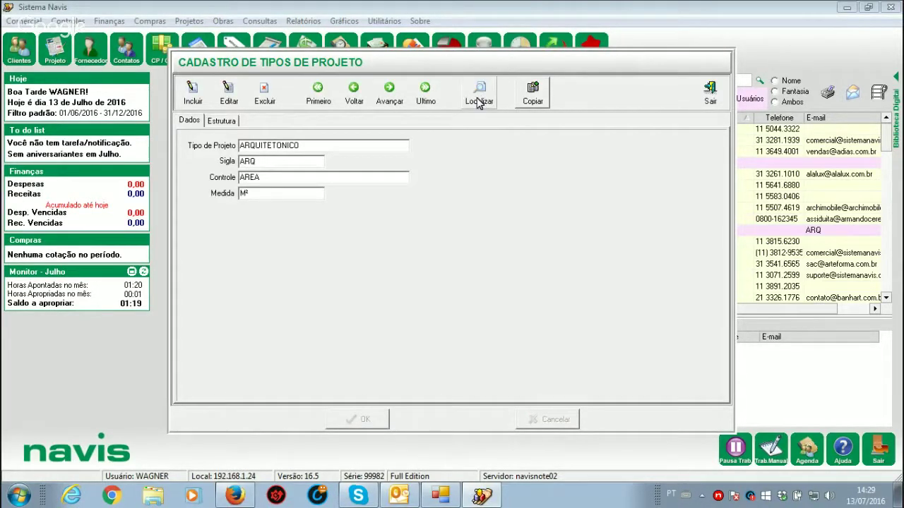
# Step: Reload project type 21 ARQUITETONICO from Localizar and copy it as a new project type
pyautogui.click(480, 99)
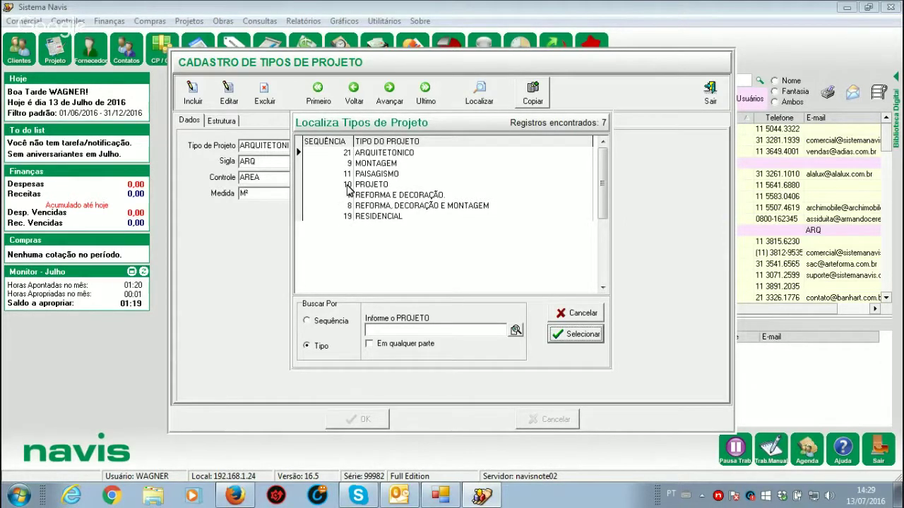
pyautogui.click(584, 314)
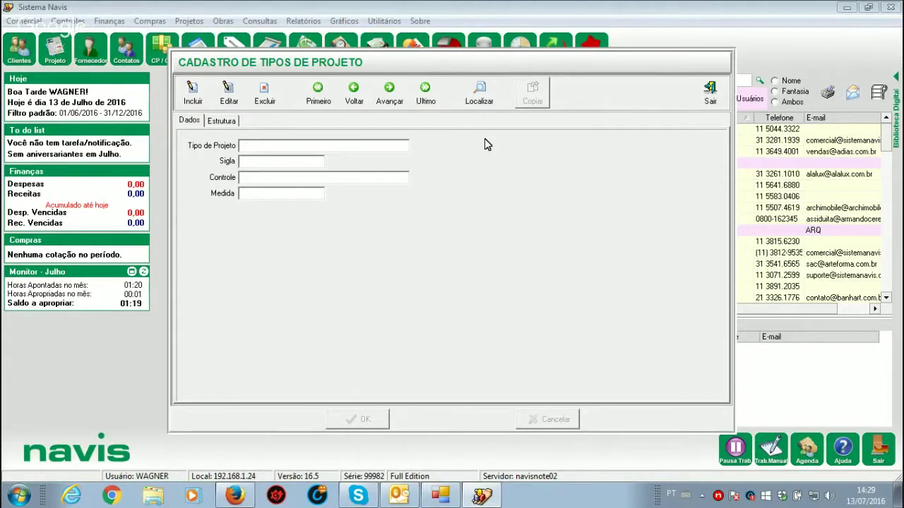
pyautogui.click(478, 104)
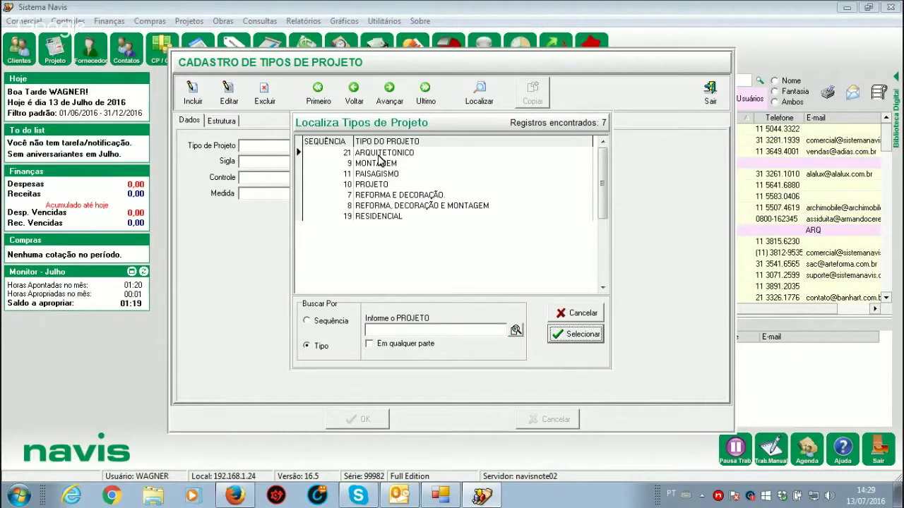
pyautogui.click(381, 154)
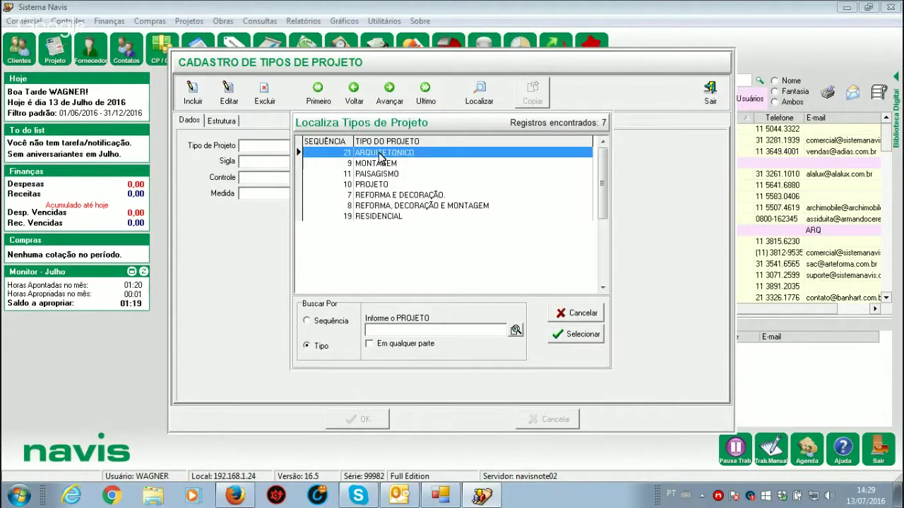
pyautogui.doubleClick(381, 154)
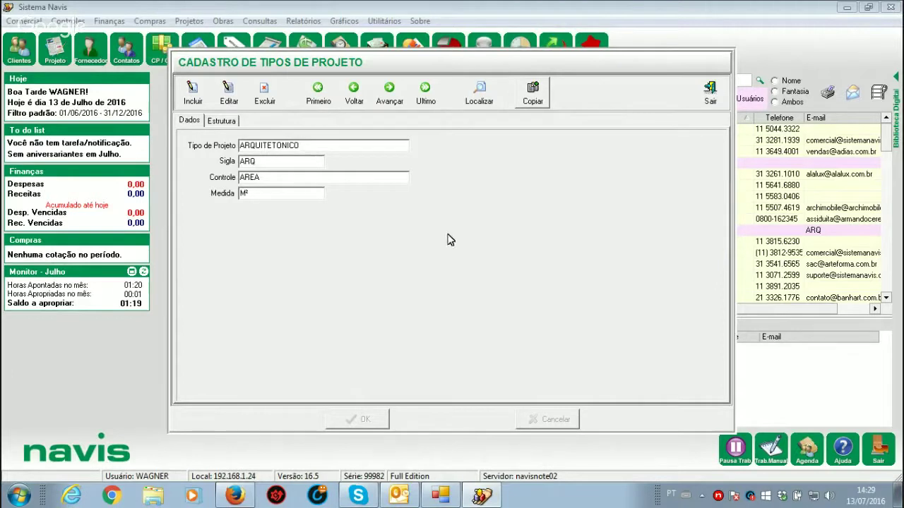
pyautogui.click(533, 103)
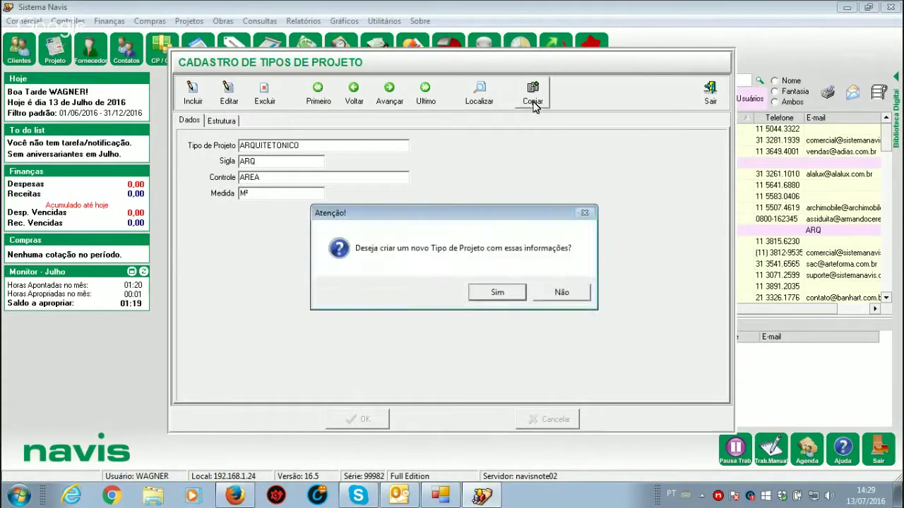
# Step: Create the copy and rename it PROJETO HIDRAULICO with abbreviation HID, then save
pyautogui.click(501, 294)
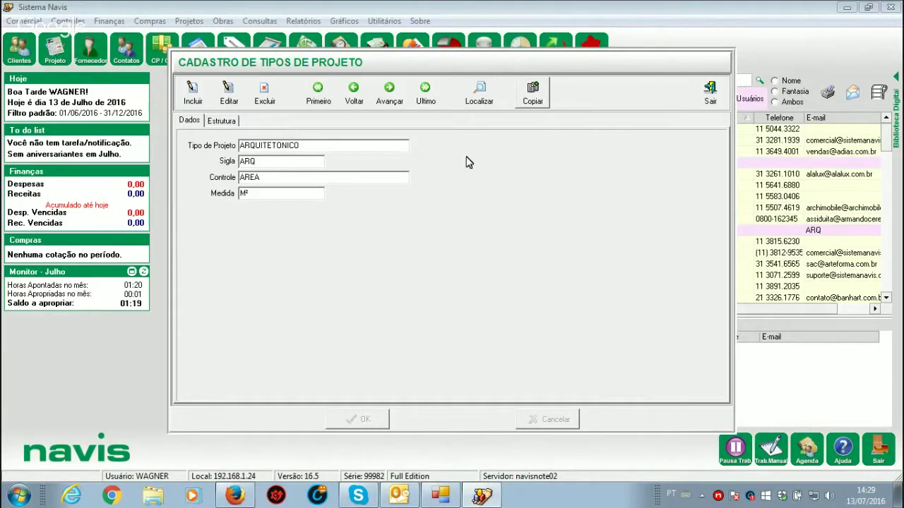
pyautogui.click(479, 92)
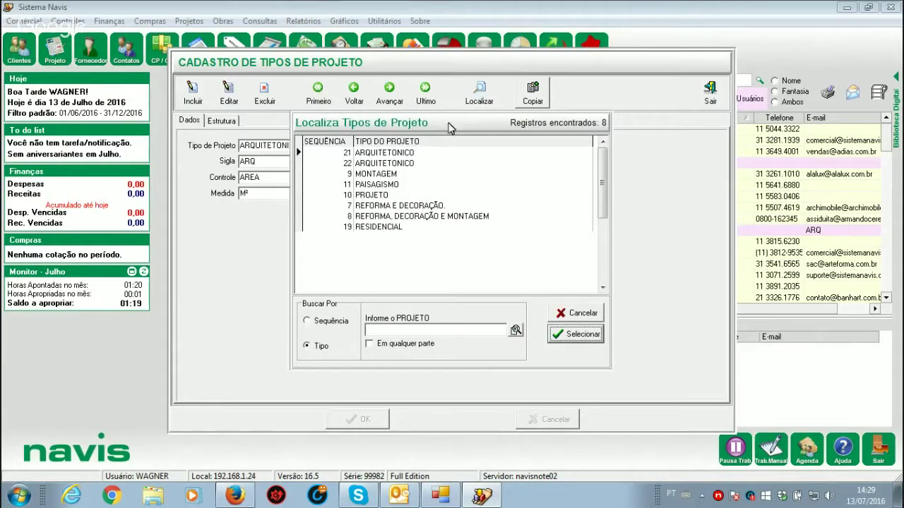
pyautogui.doubleClick(404, 165)
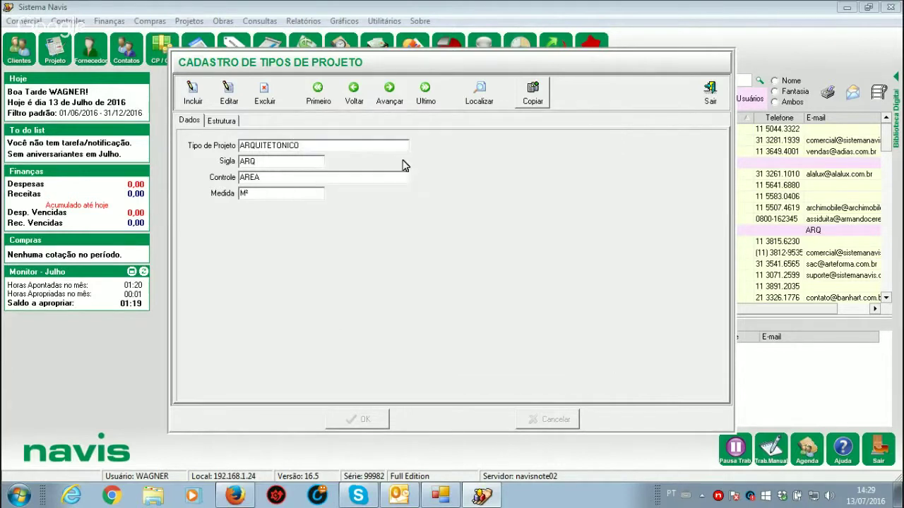
pyautogui.click(228, 91)
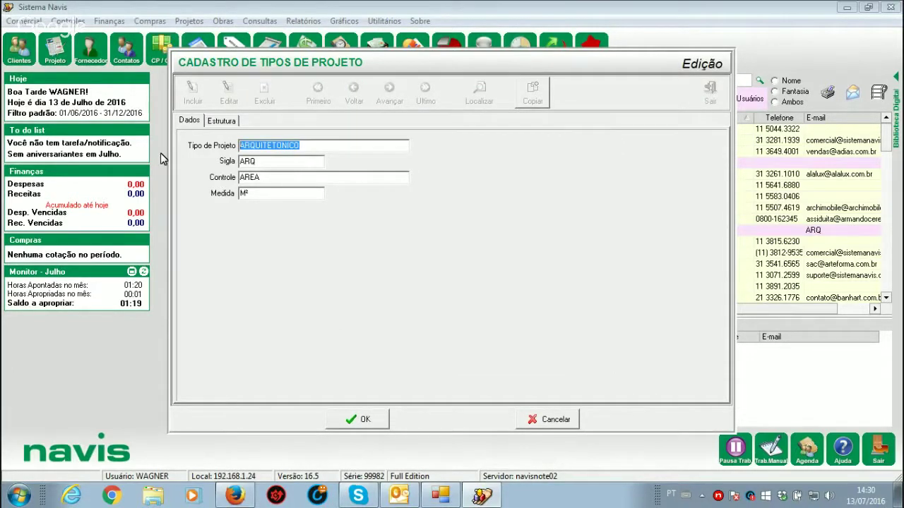
pyautogui.write('PROJET')
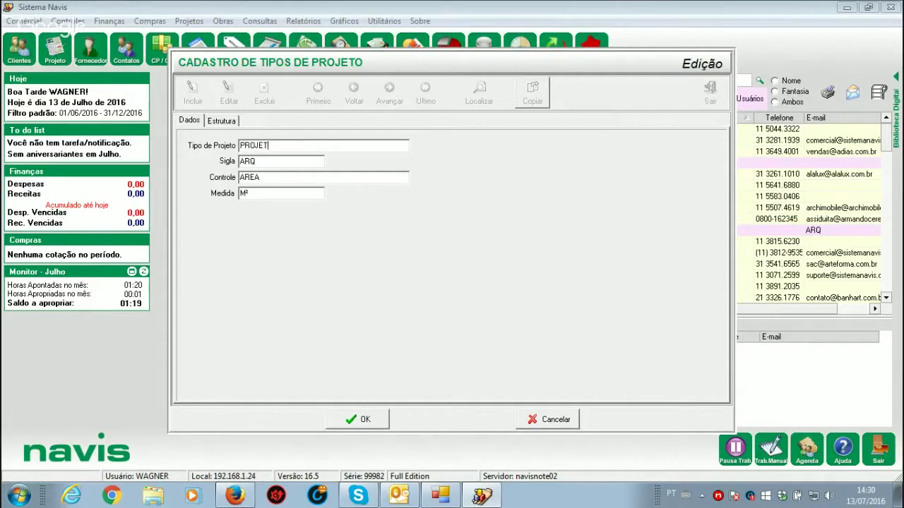
pyautogui.write('O HIDRAULICO')
pyautogui.press('Tab')
pyautogui.write('HID')
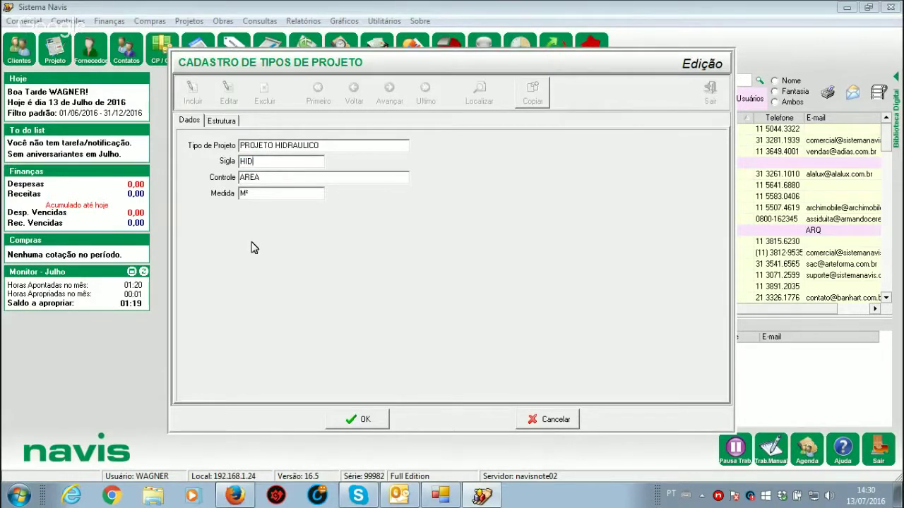
pyautogui.click(354, 418)
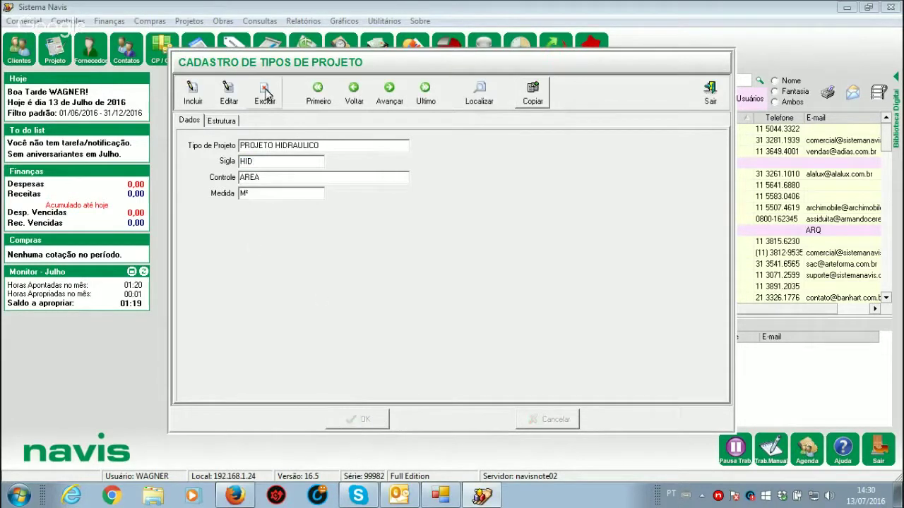
# Step: Inspect the first ANTEPROJETO task in PROJETO HIDRAULICO's structure, then return to its general data
pyautogui.click(229, 94)
pyautogui.click(221, 121)
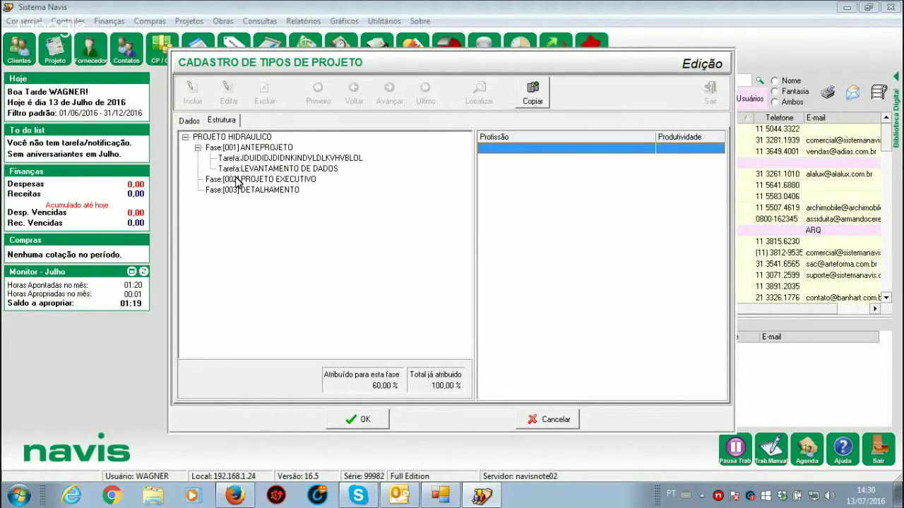
pyautogui.click(245, 148)
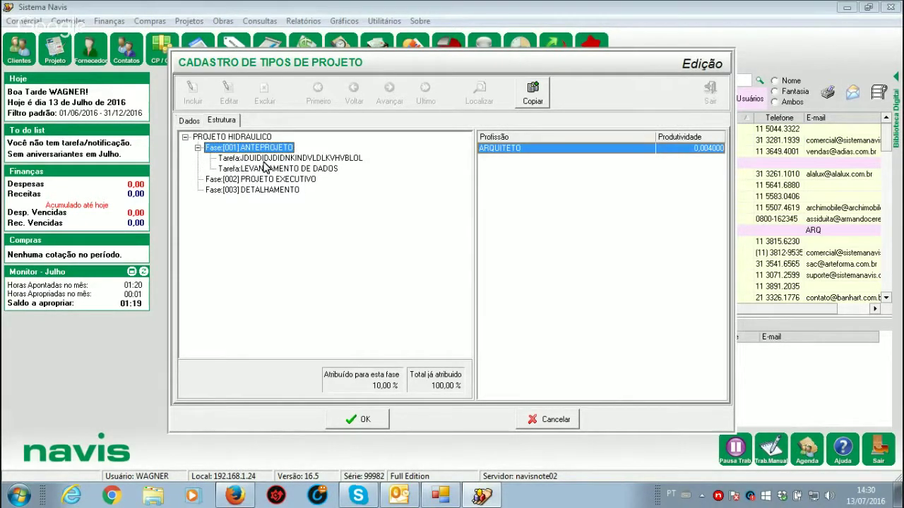
pyautogui.click(254, 159)
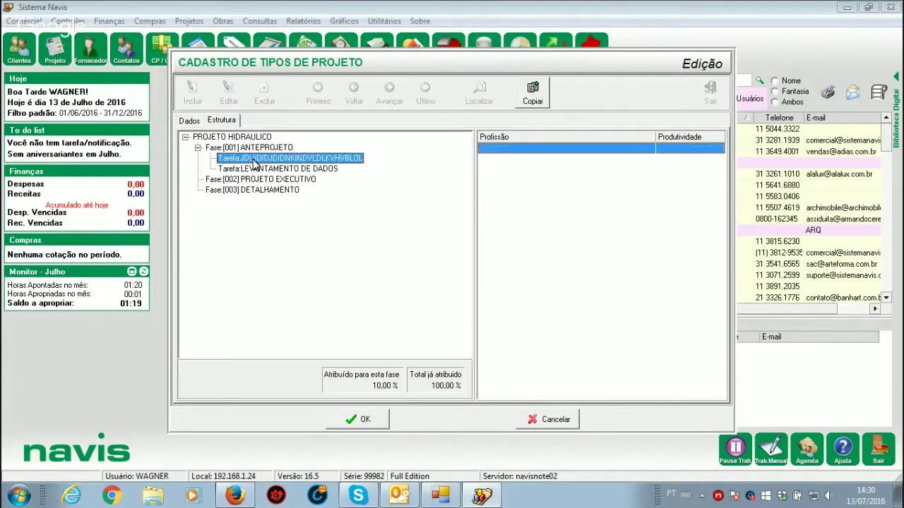
pyautogui.rightClick(255, 163)
pyautogui.moveTo(317, 188)
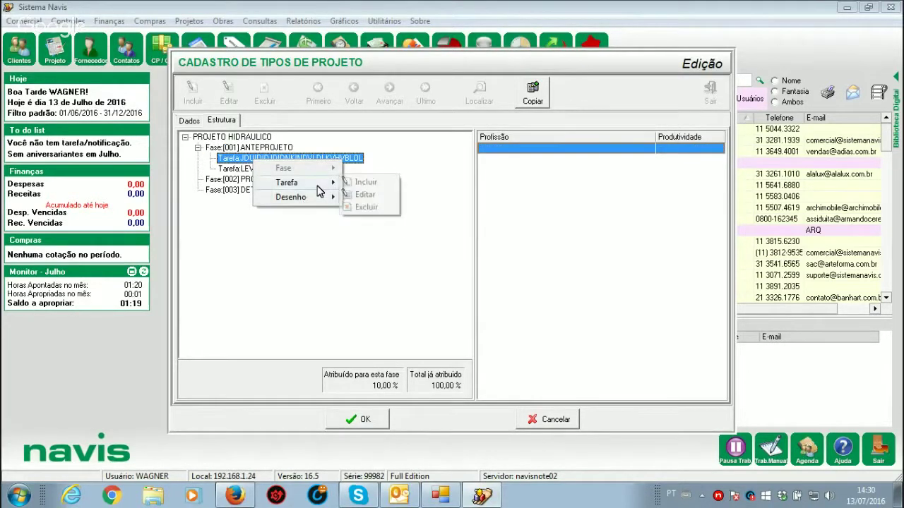
pyautogui.click(365, 195)
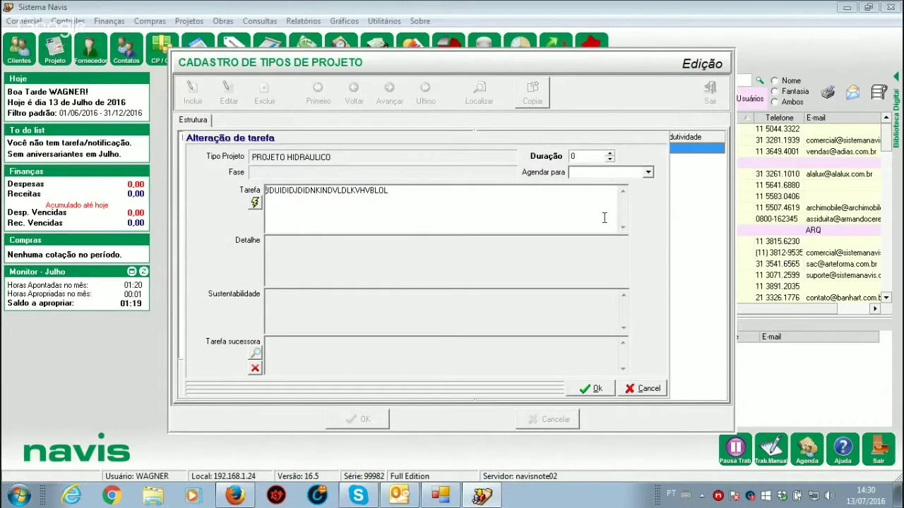
pyautogui.click(646, 389)
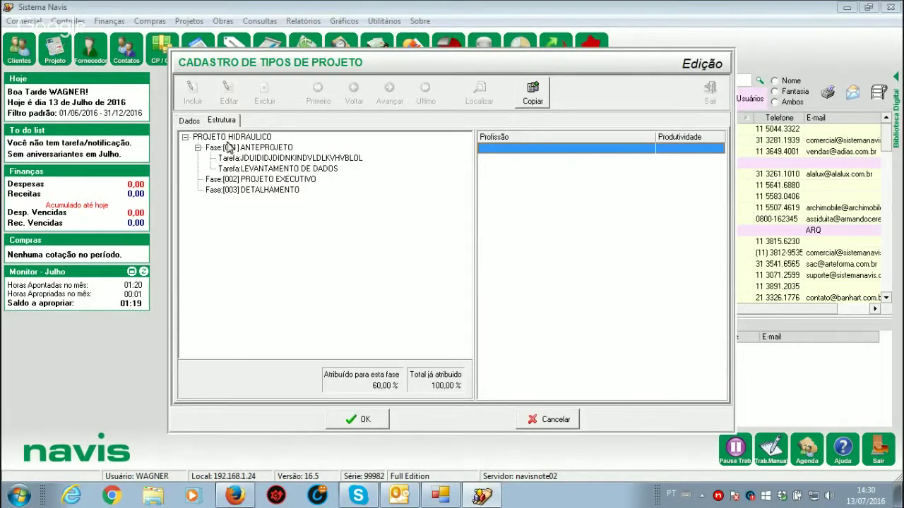
pyautogui.click(188, 122)
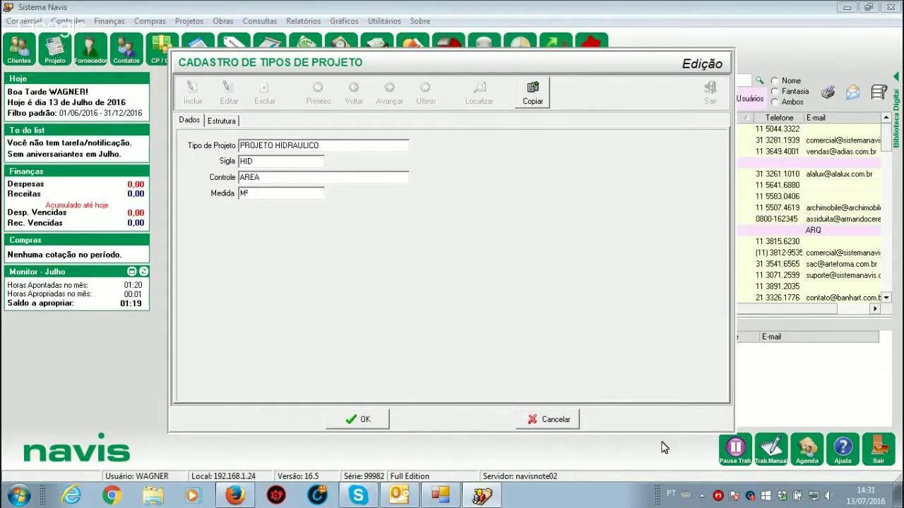
# Step: Discard the project type edits, exit, and open Comercial > Propostas > Status de Proposta
pyautogui.click(556, 421)
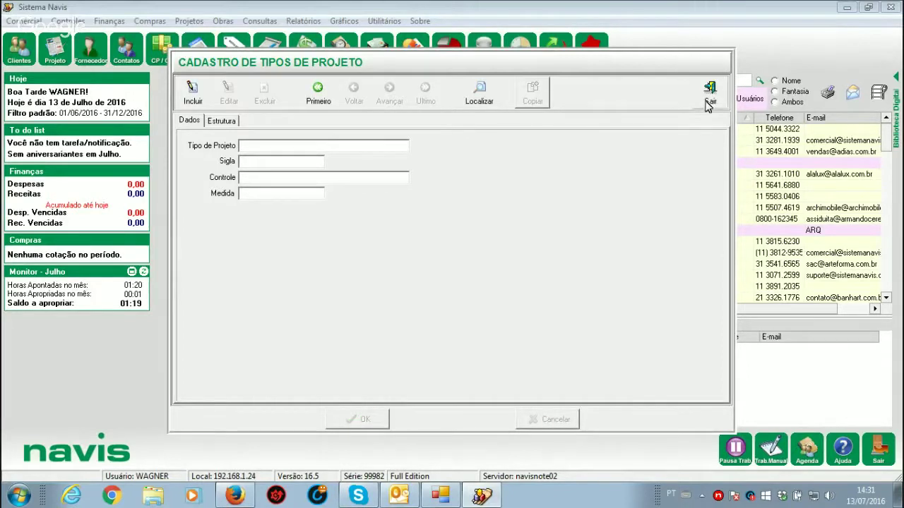
pyautogui.click(710, 90)
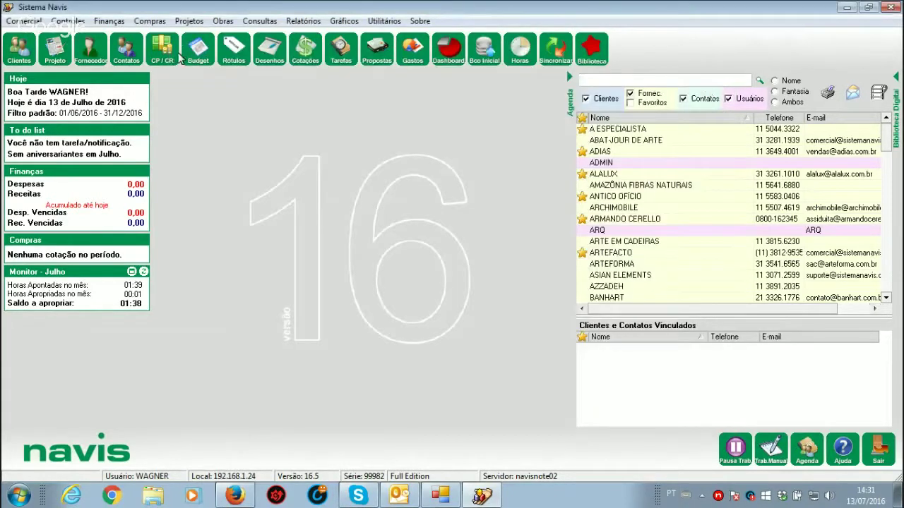
pyautogui.click(21, 21)
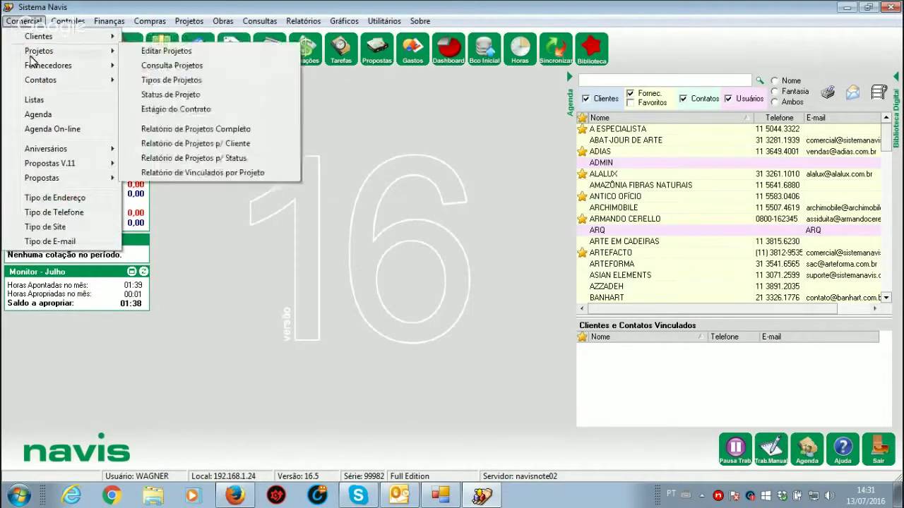
pyautogui.moveTo(30, 182)
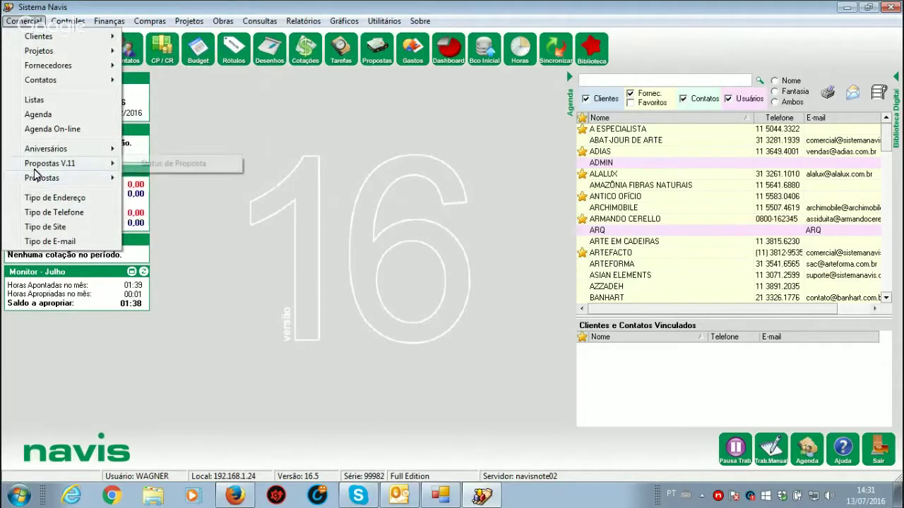
pyautogui.moveTo(77, 172)
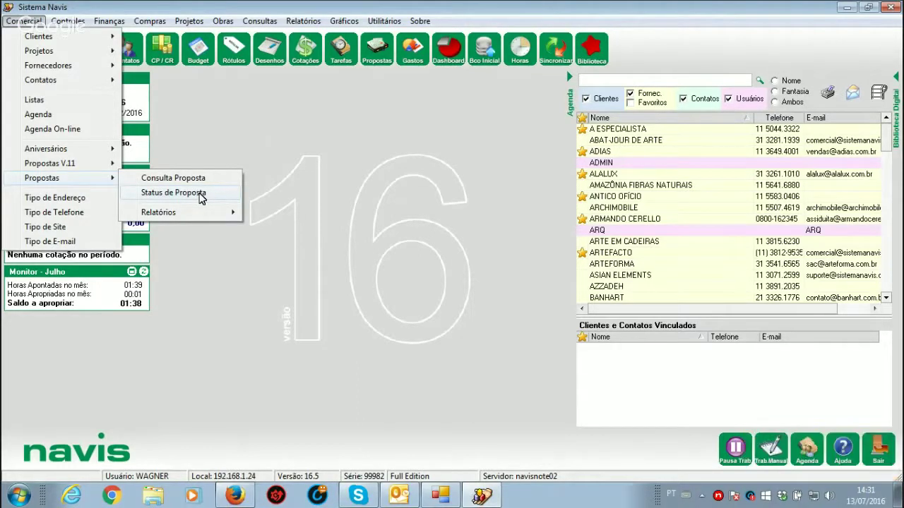
pyautogui.click(202, 193)
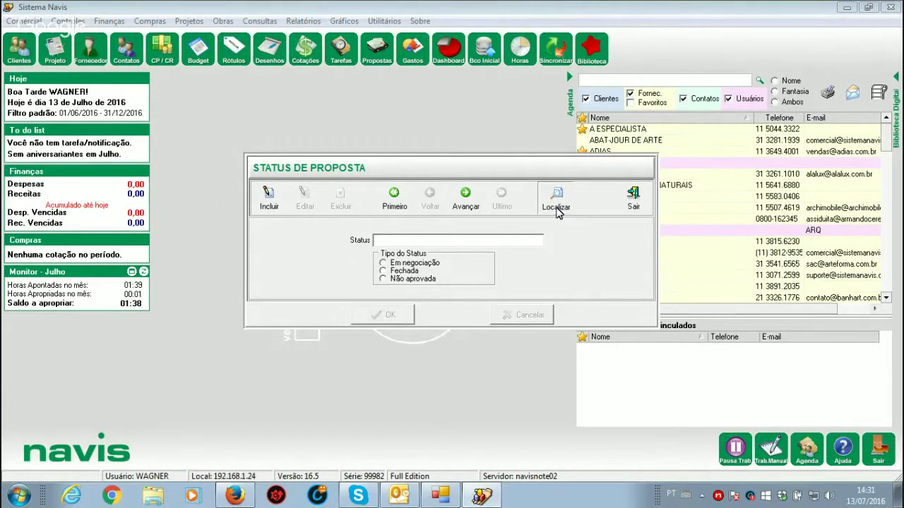
# Step: Set the NÃO APROVADA proposal status's type to Não aprovada and save
pyautogui.click(555, 204)
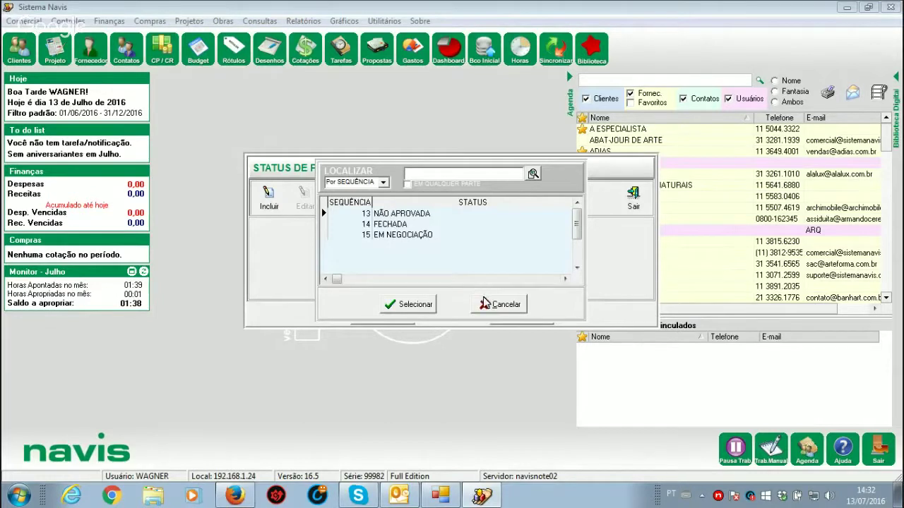
pyautogui.doubleClick(400, 215)
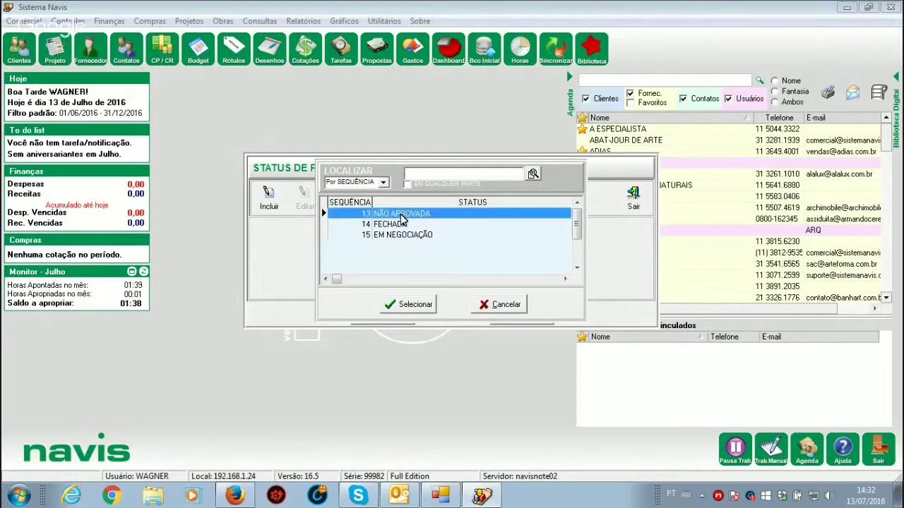
pyautogui.click(304, 202)
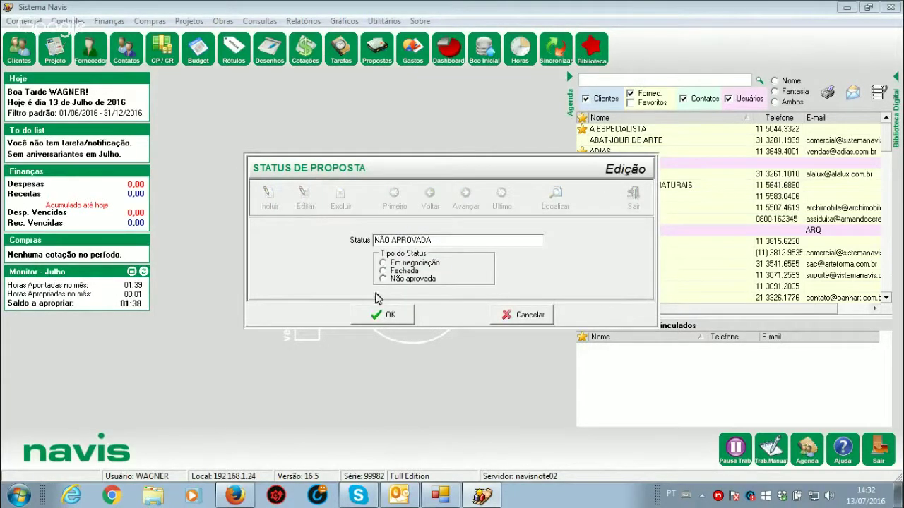
pyautogui.click(383, 280)
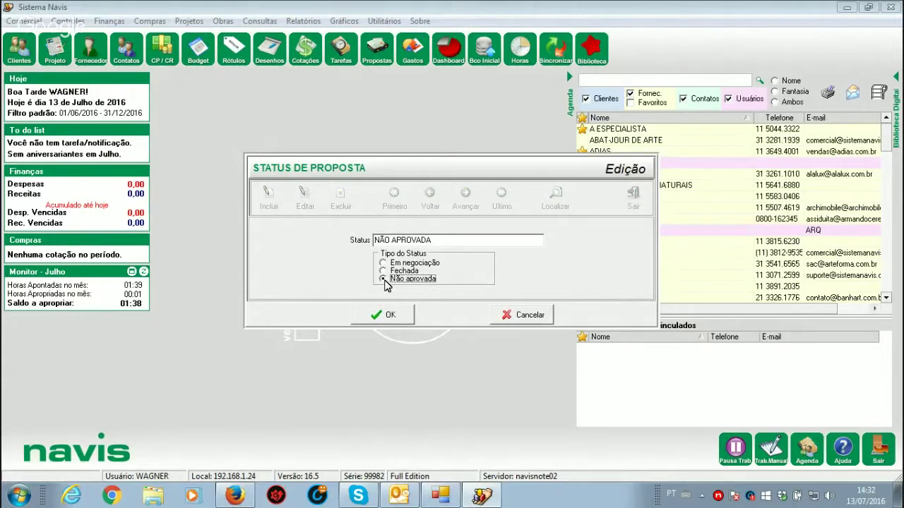
pyautogui.click(395, 316)
# Step: Search the statuses again and load the FECHADA record
pyautogui.click(555, 198)
pyautogui.click(389, 224)
pyautogui.doubleClick(389, 224)
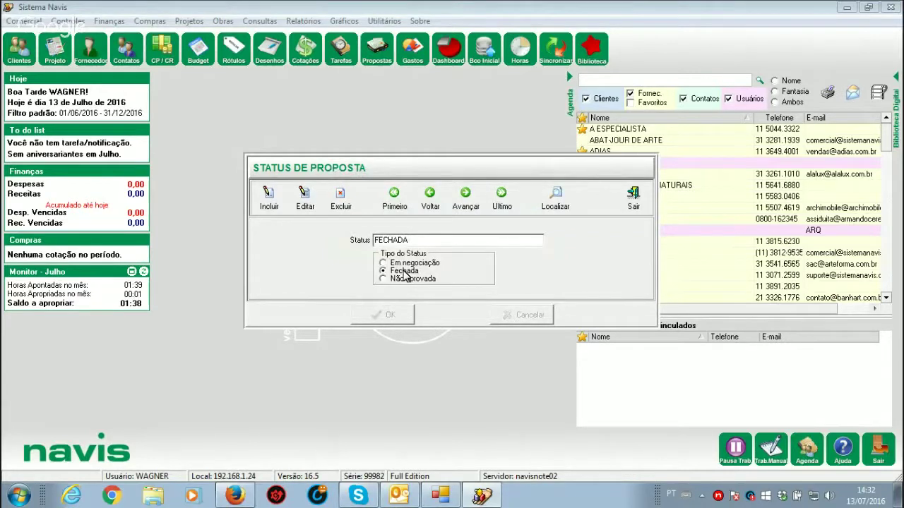
# Step: Draft a CANCELADA status of type Não aprovada, discard it unsaved, and exit the Status de Proposta register
pyautogui.click(269, 202)
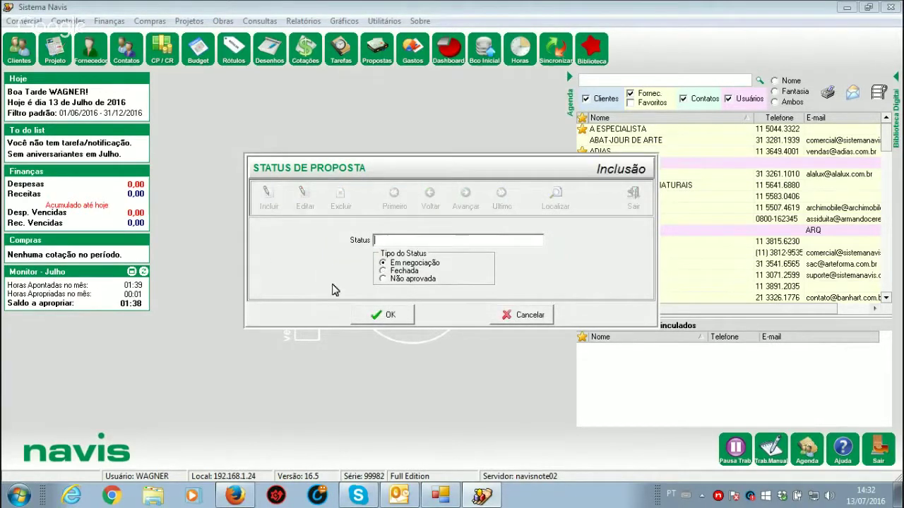
pyautogui.write('CANCELADA')
pyautogui.click(385, 279)
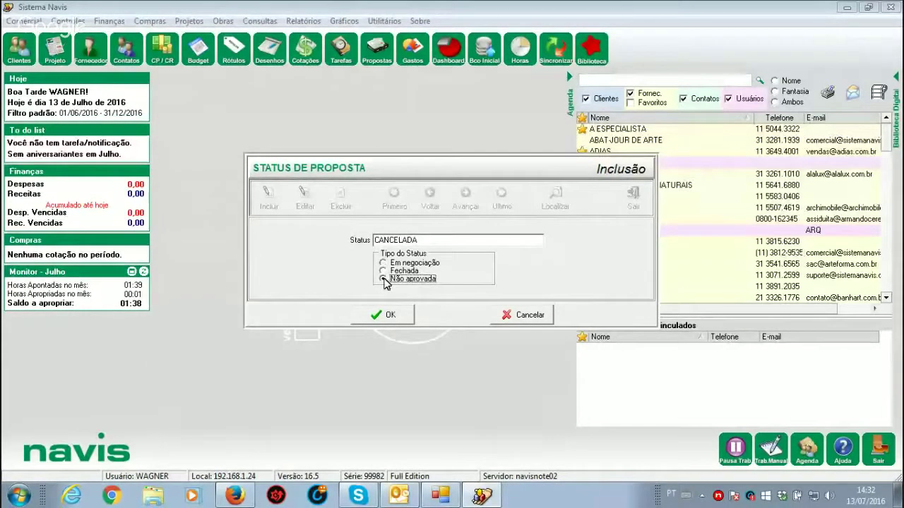
pyautogui.click(531, 315)
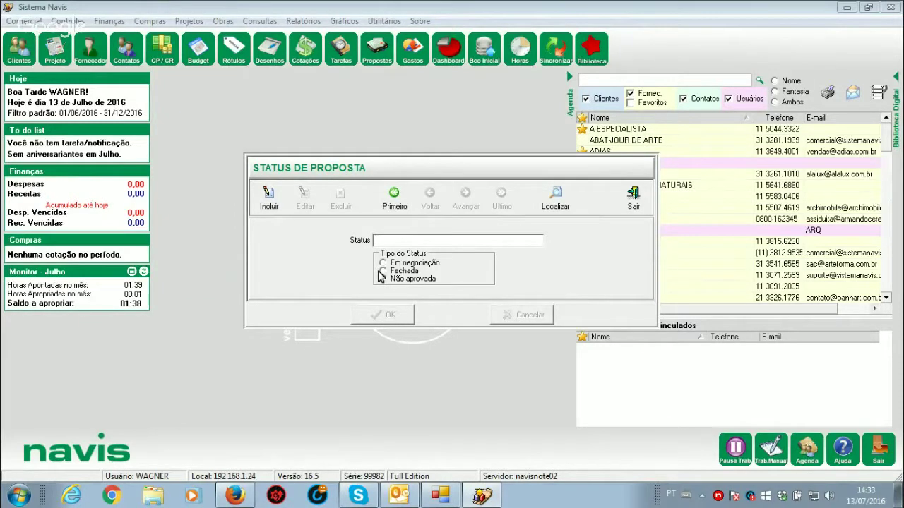
pyautogui.click(634, 200)
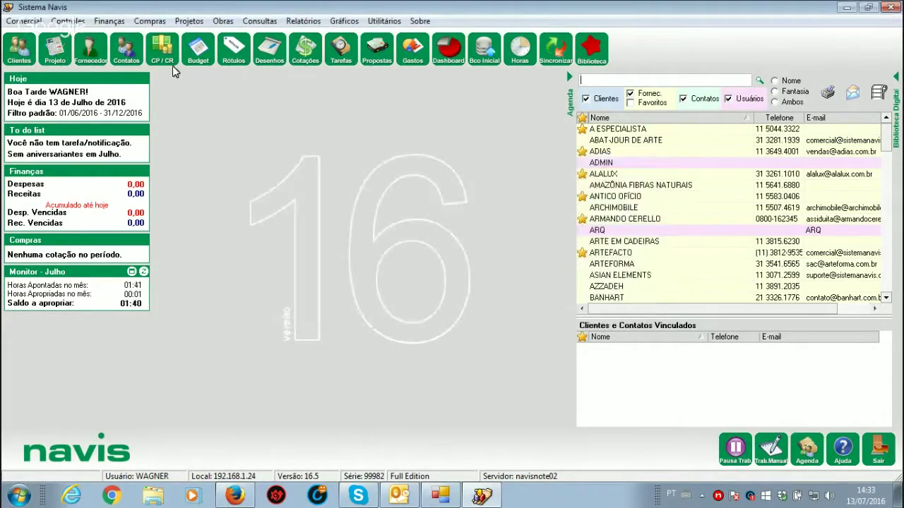
# Step: Go to Comercial > Propostas > Consulta Proposta to show proposals for 01/06/2016–31/12/2016
pyautogui.click(24, 22)
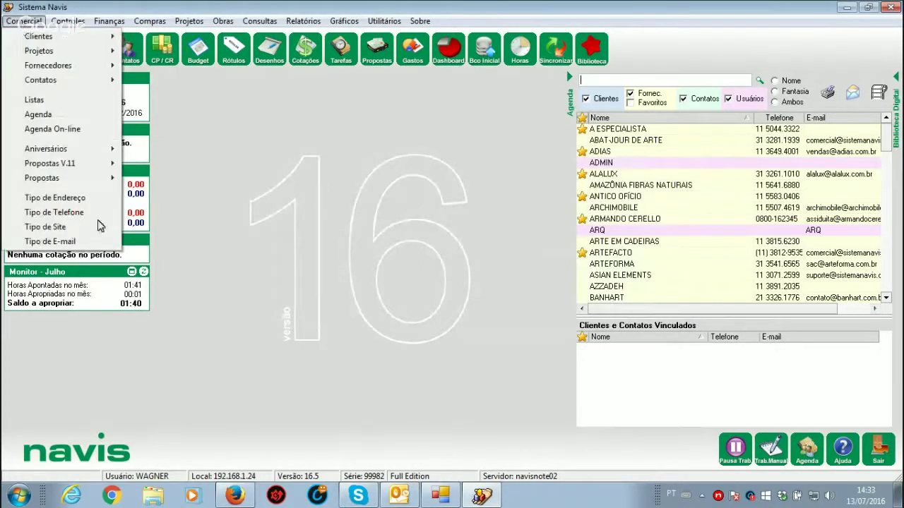
pyautogui.moveTo(82, 182)
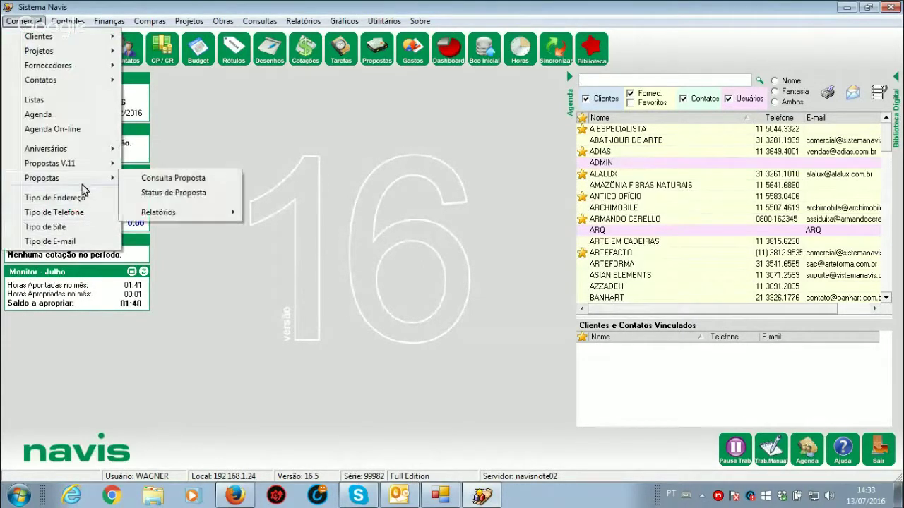
pyautogui.click(174, 183)
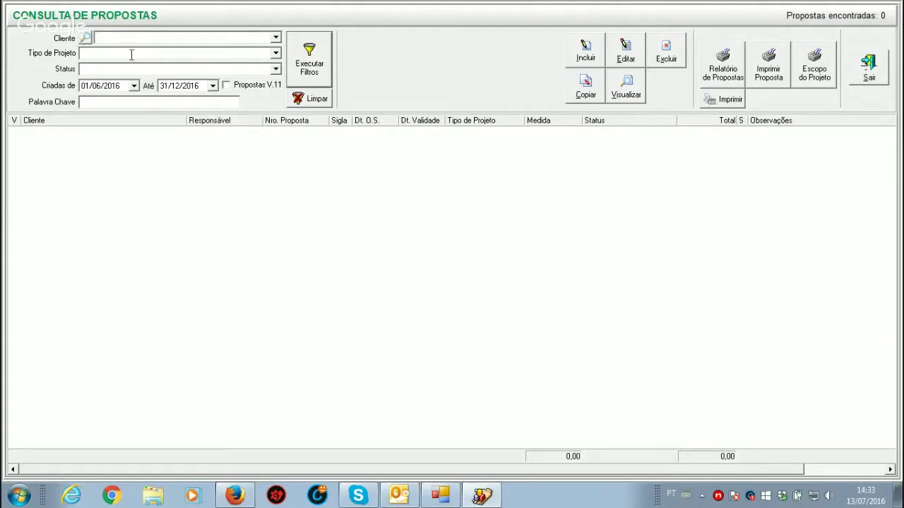
pyautogui.click(275, 54)
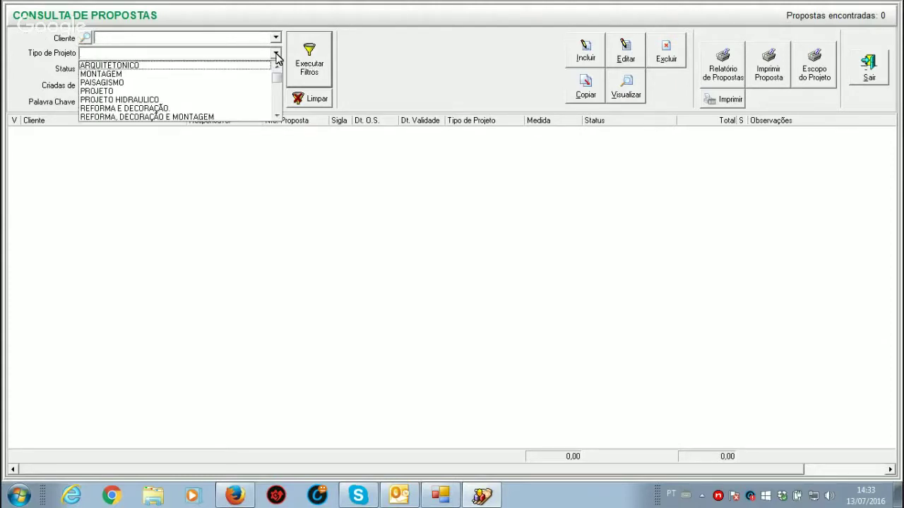
pyautogui.click(277, 55)
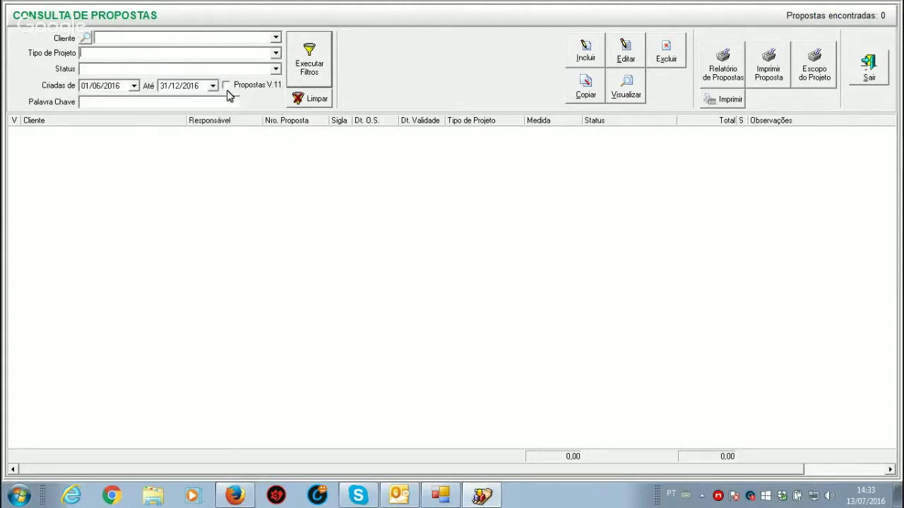
pyautogui.click(276, 69)
pyautogui.click(277, 70)
pyautogui.click(124, 105)
pyautogui.write('SNSI')
pyautogui.click(304, 80)
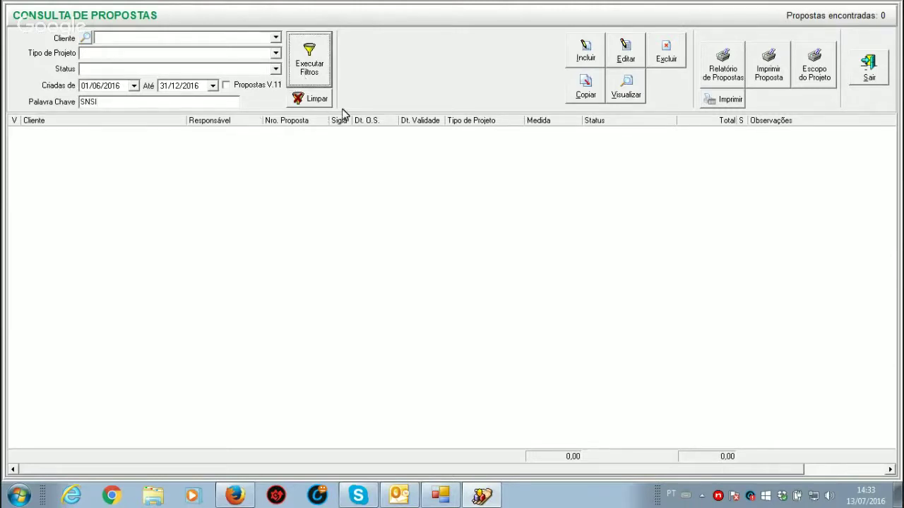
pyautogui.click(315, 100)
pyautogui.click(130, 34)
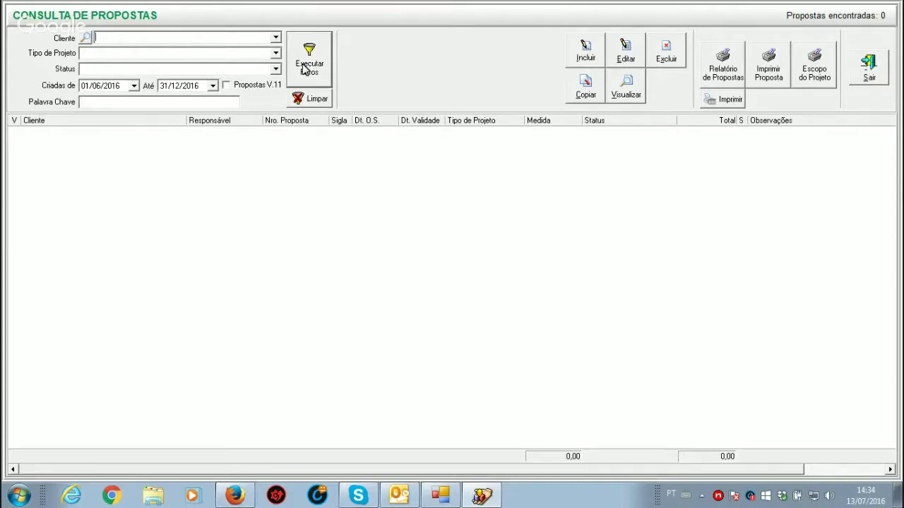
pyautogui.click(305, 69)
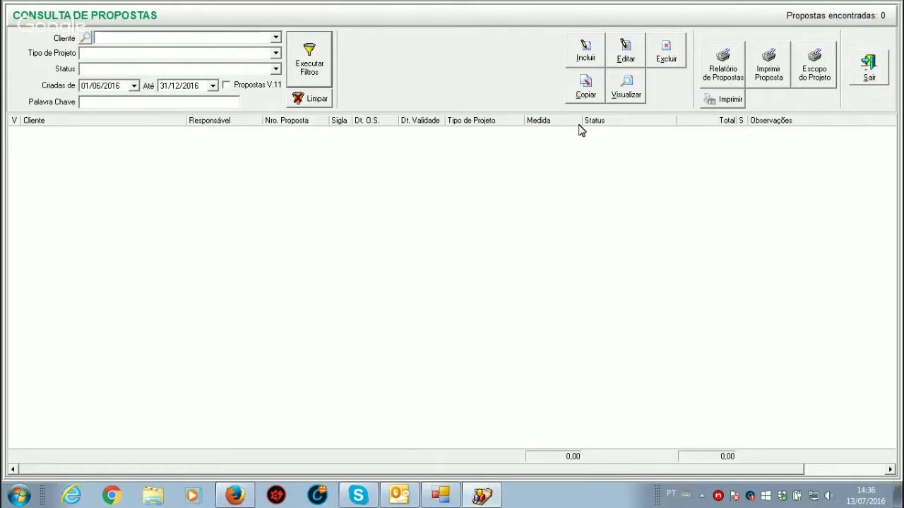
# Step: Open a new Inclusão de Proposta form, prefilled with responsible WAGNER and type ARQUITETONICO
pyautogui.click(585, 59)
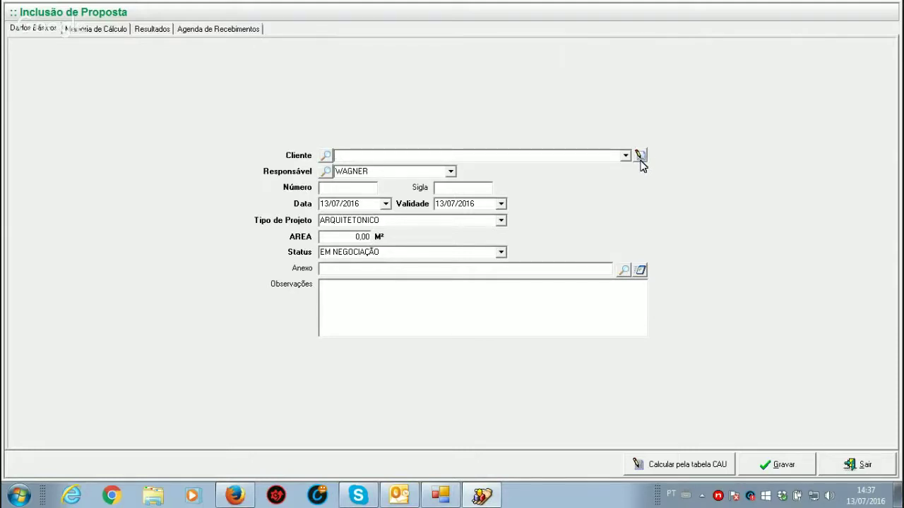
# Step: Pick an existing client from the Cliente search and keep the current responsible person
pyautogui.click(639, 156)
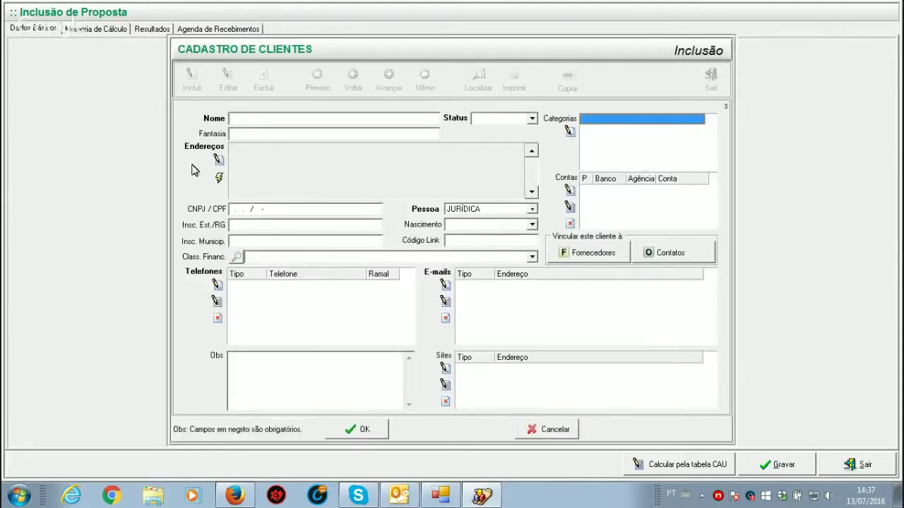
pyautogui.click(554, 430)
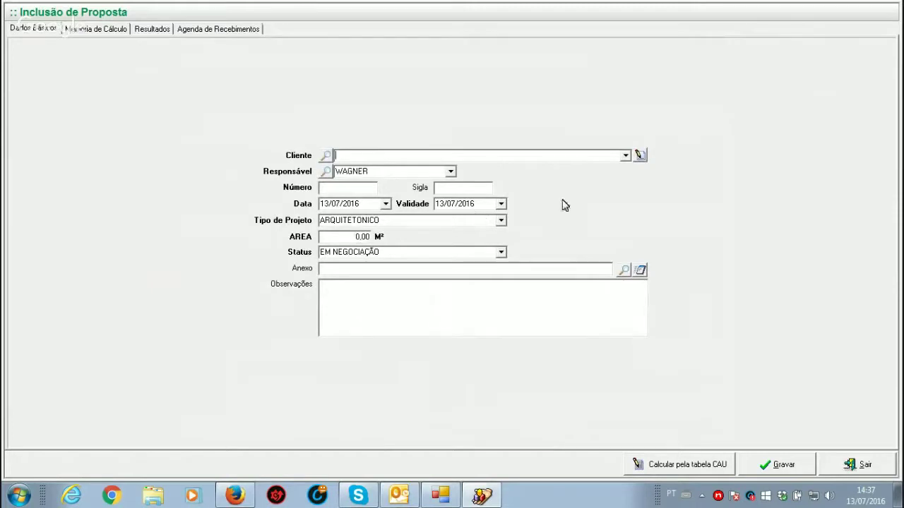
pyautogui.click(325, 157)
pyautogui.doubleClick(297, 106)
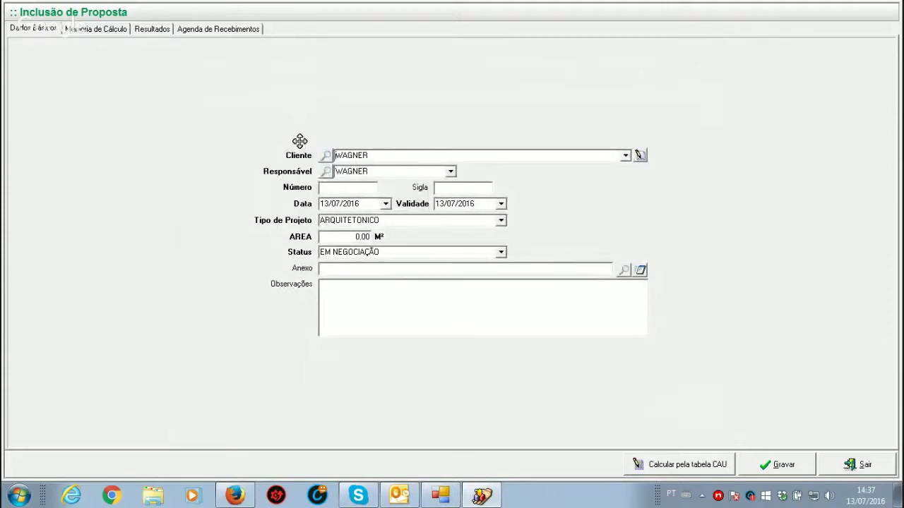
pyautogui.click(452, 172)
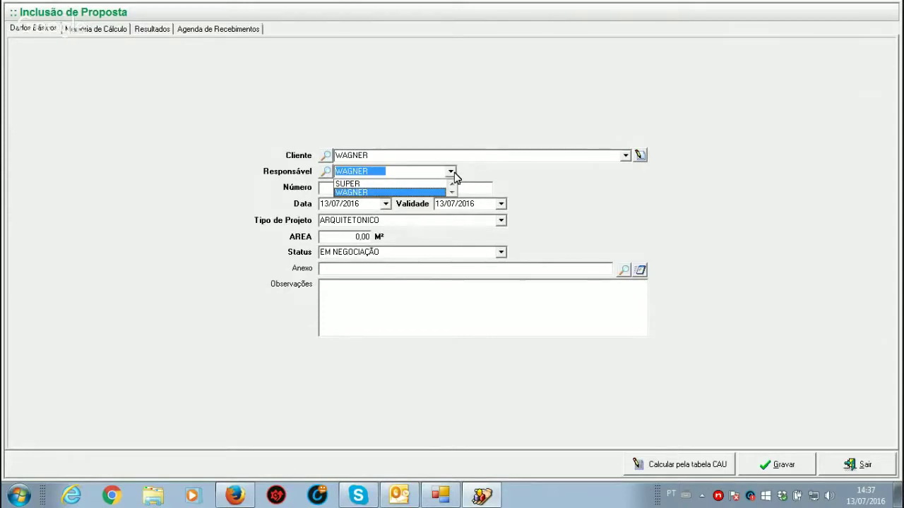
pyautogui.click(346, 192)
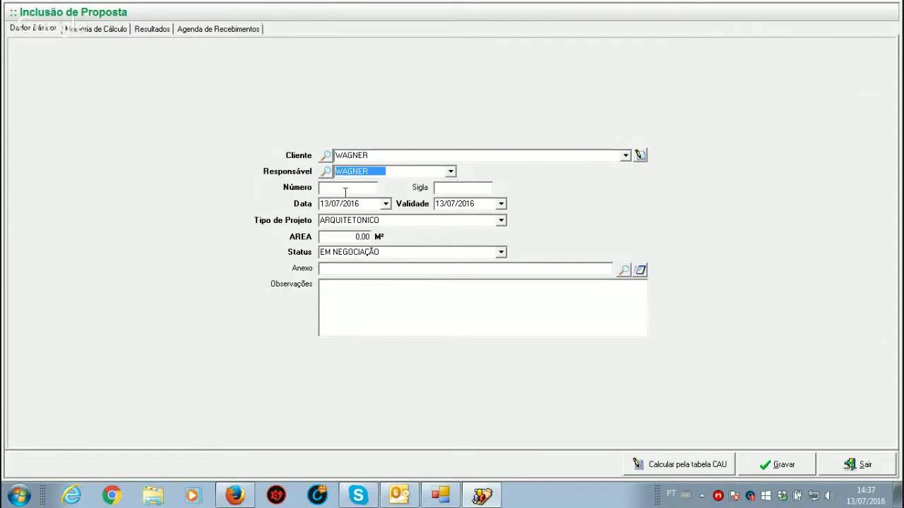
# Step: Enter proposal number 1234 and Sigla SSSS, then close the form without saving
pyautogui.click(341, 188)
pyautogui.write('1234ddkodmdodm')
pyautogui.press('BackSpace')
pyautogui.press('BackSpace')
pyautogui.press('BackSpace')
pyautogui.press('BackSpace')
pyautogui.press('BackSpace')
pyautogui.press('BackSpace')
pyautogui.press('BackSpace')
pyautogui.press('BackSpace')
pyautogui.press('BackSpace')
pyautogui.press('BackSpace')
pyautogui.press('BackSpace')
pyautogui.press('BackSpace')
pyautogui.press('BackSpace')
pyautogui.press('BackSpace')
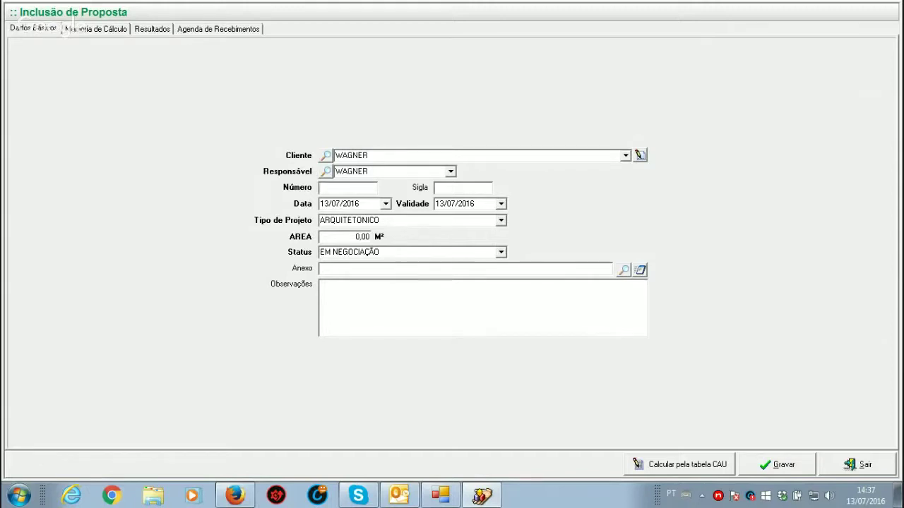
pyautogui.write('1234')
pyautogui.click(437, 188)
pyautogui.write('SSSS')
pyautogui.doubleClick(347, 190)
pyautogui.click(864, 466)
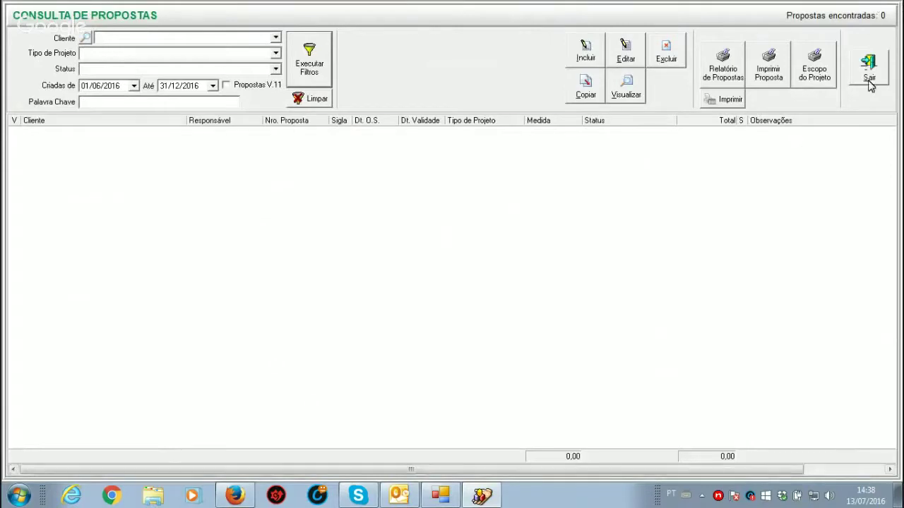
# Step: Close the proposals list and go to Empresa Principal's Auto Completar numbering settings
pyautogui.click(870, 78)
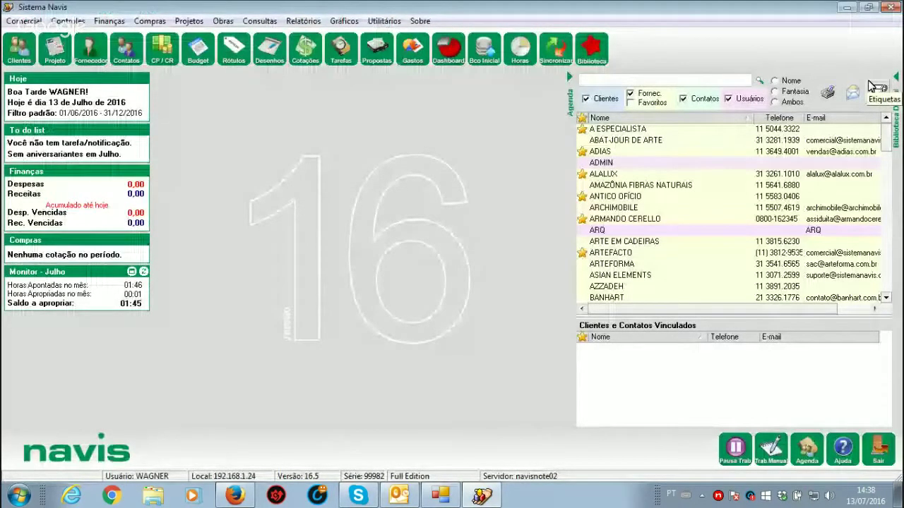
pyautogui.click(876, 88)
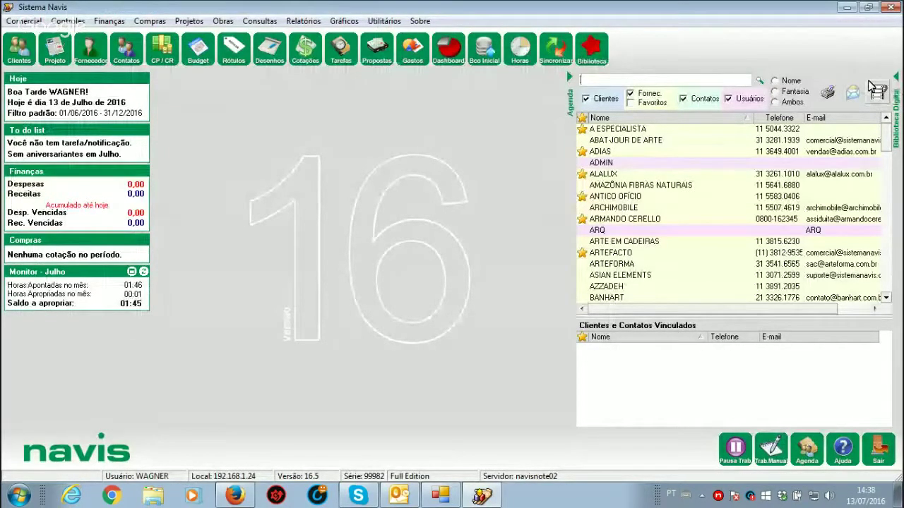
pyautogui.click(383, 23)
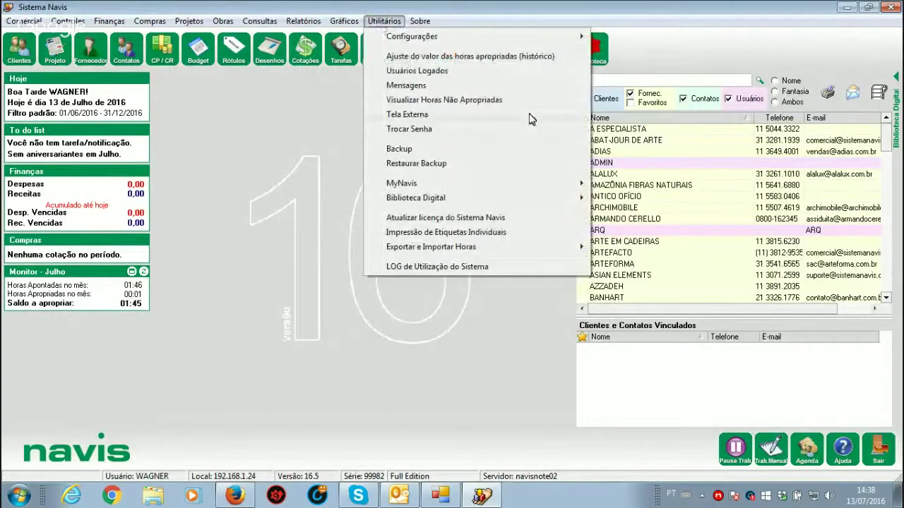
pyautogui.moveTo(583, 36)
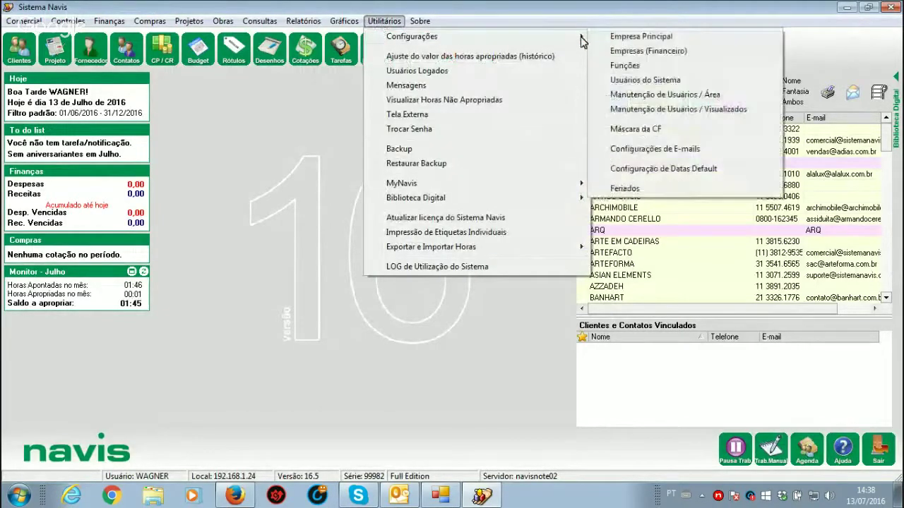
pyautogui.click(639, 37)
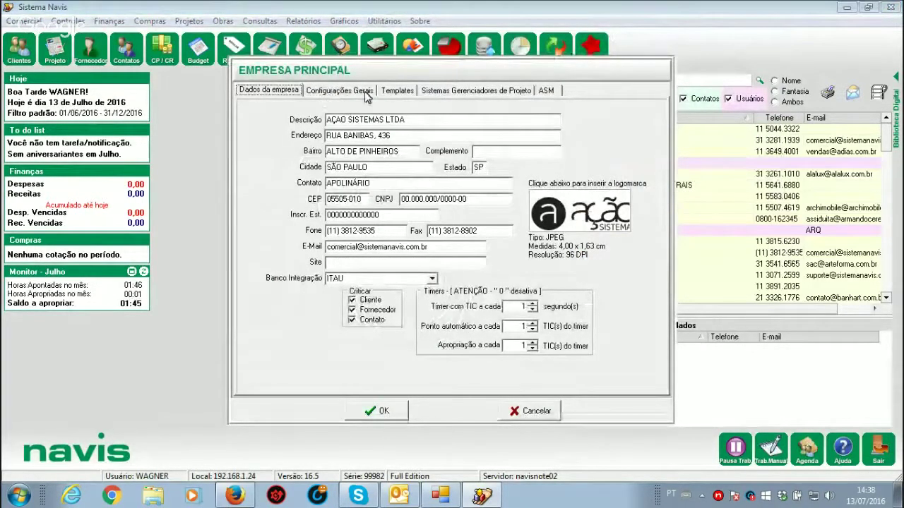
pyautogui.click(347, 92)
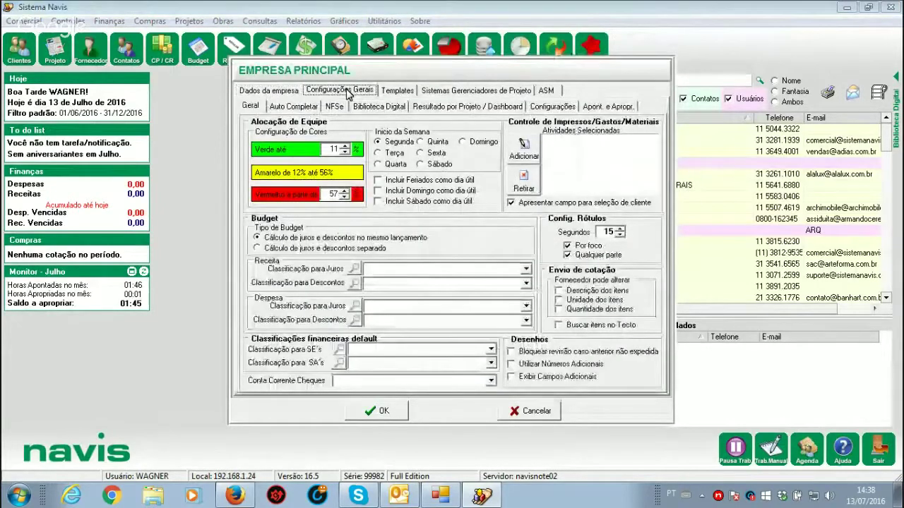
pyautogui.click(295, 106)
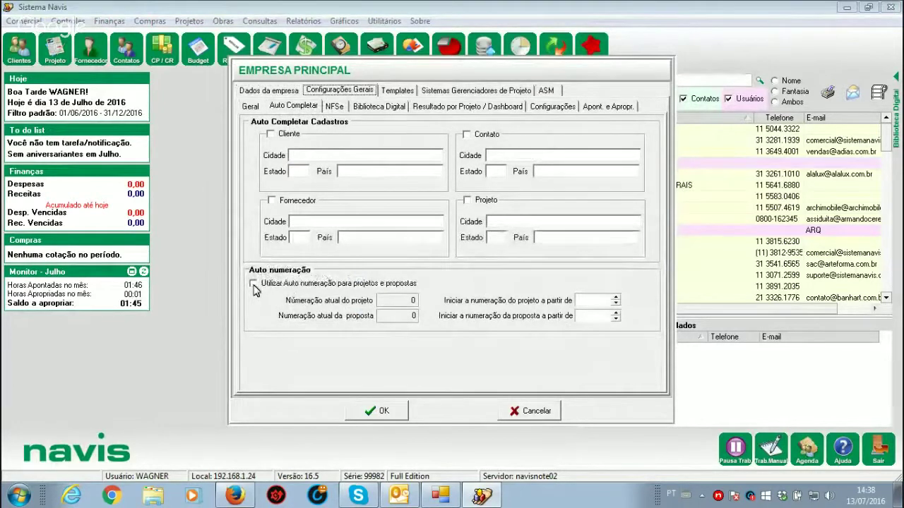
# Step: Set both the project and proposal starting numbers to 1000 and save
pyautogui.click(254, 286)
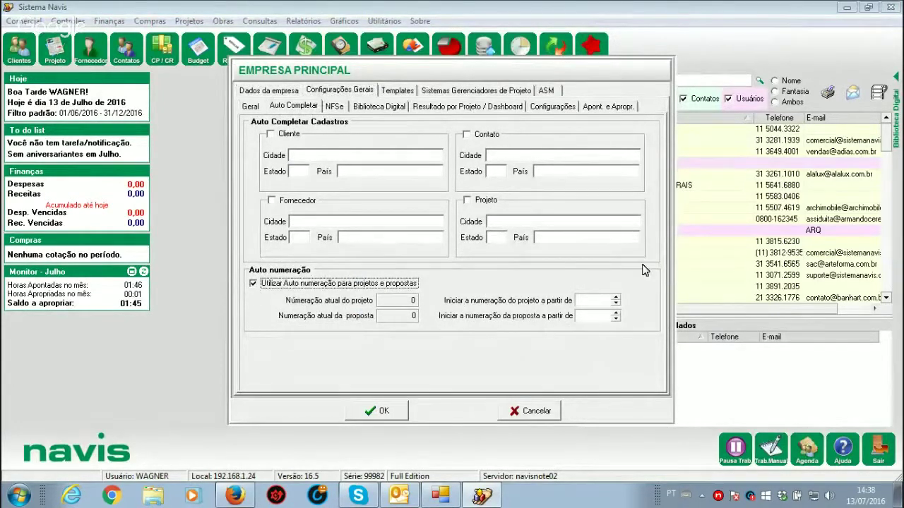
pyautogui.click(595, 300)
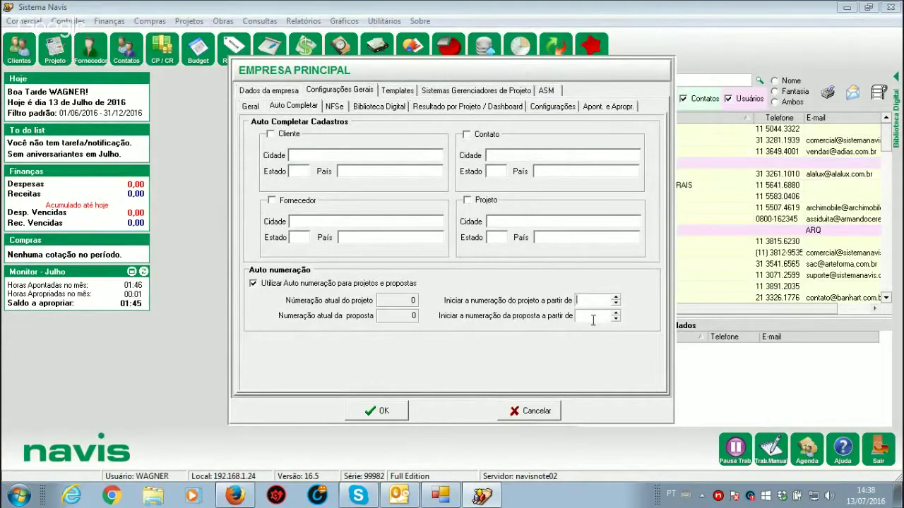
pyautogui.write('1000')
pyautogui.click(586, 318)
pyautogui.write('1000')
pyautogui.click(390, 416)
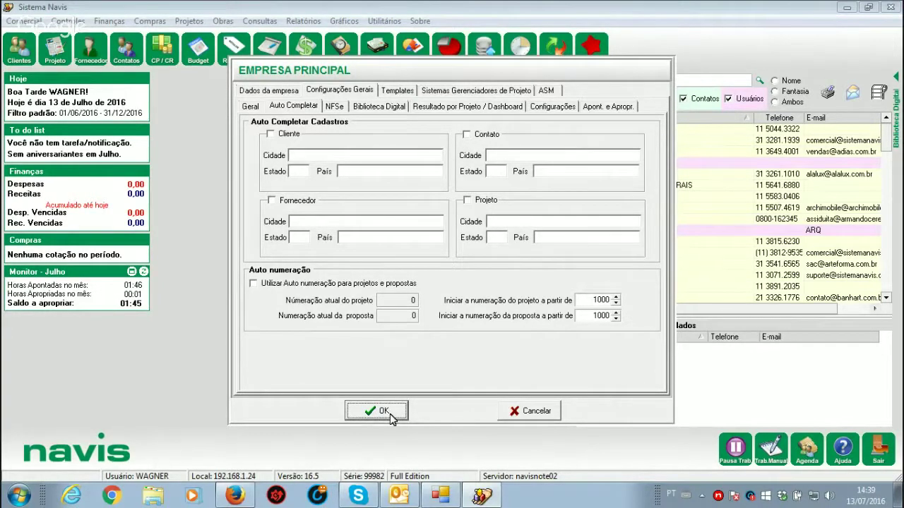
pyautogui.click(391, 416)
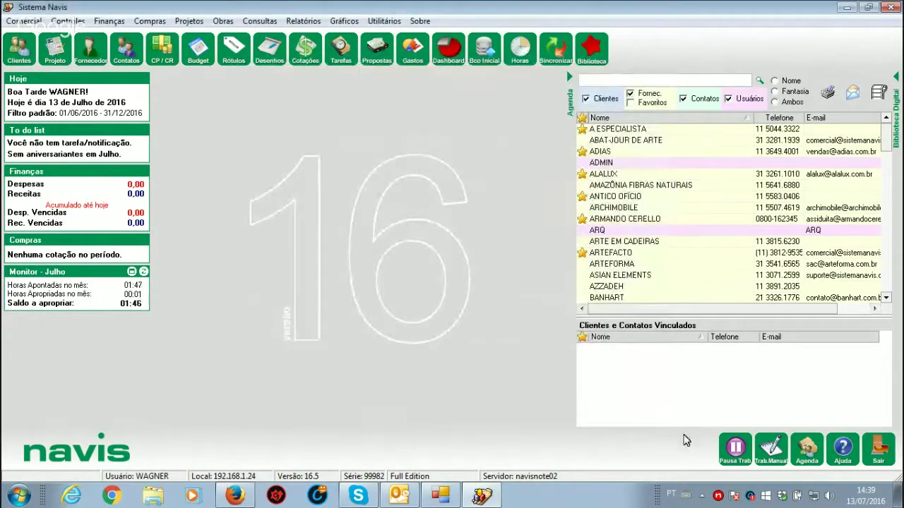
# Step: Restart Navis and log in as user SUPER with its password, dismissing the warning
pyautogui.click(878, 452)
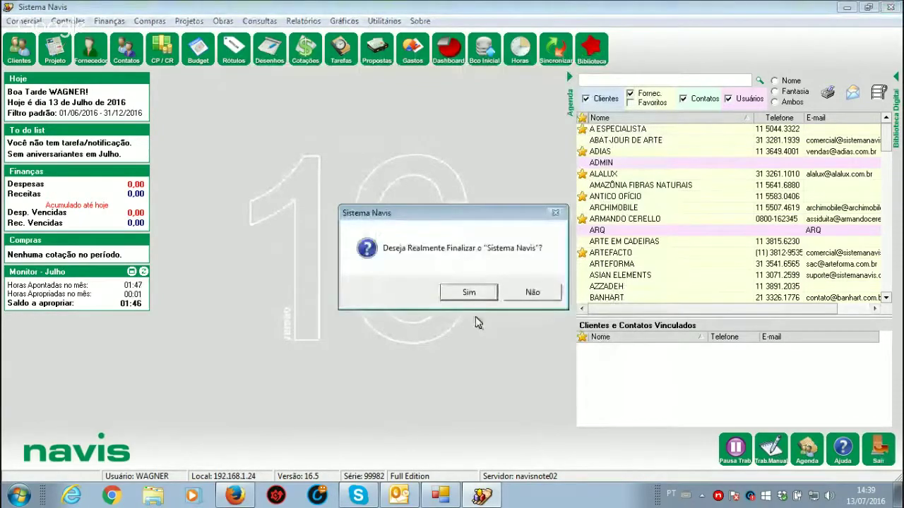
pyautogui.click(456, 296)
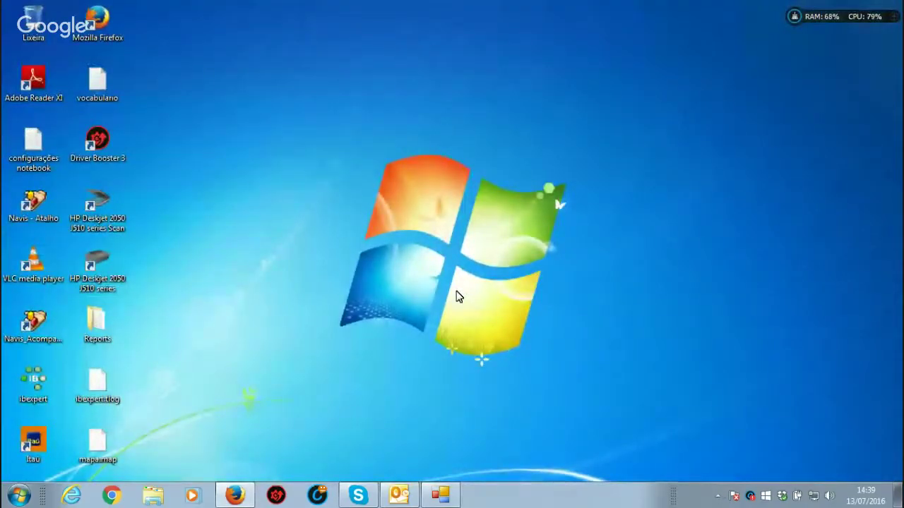
pyautogui.doubleClick(37, 218)
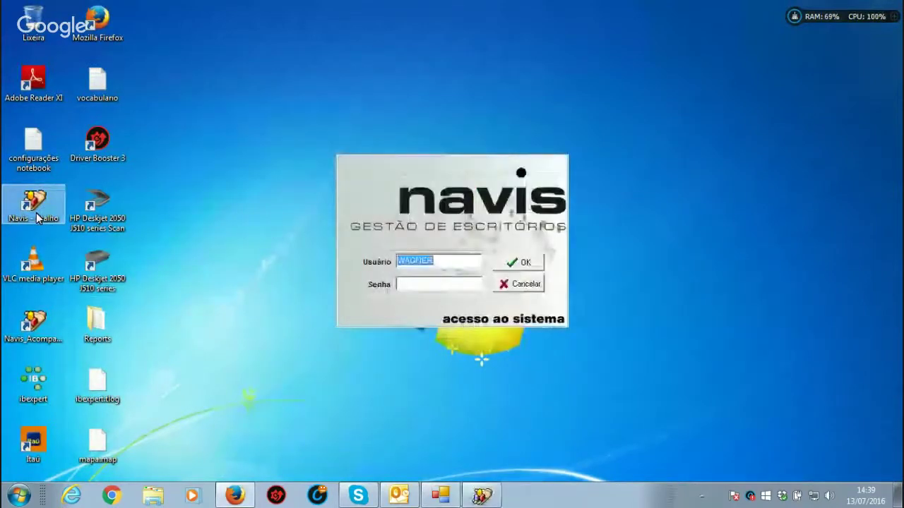
pyautogui.write('S')
pyautogui.press('BackSpace')
pyautogui.press('BackSpace')
pyautogui.press('BackSpace')
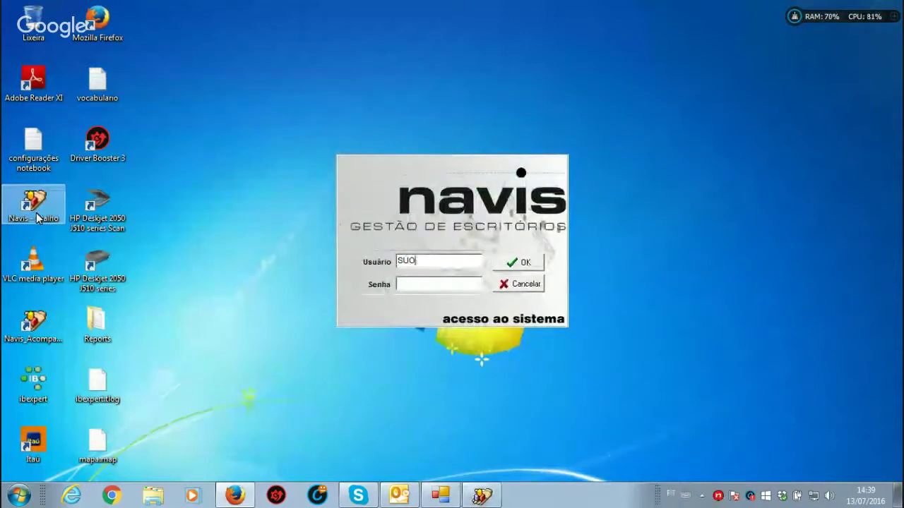
pyautogui.write('PER')
pyautogui.press('Tab')
pyautogui.write('******')
pyautogui.press('Return')
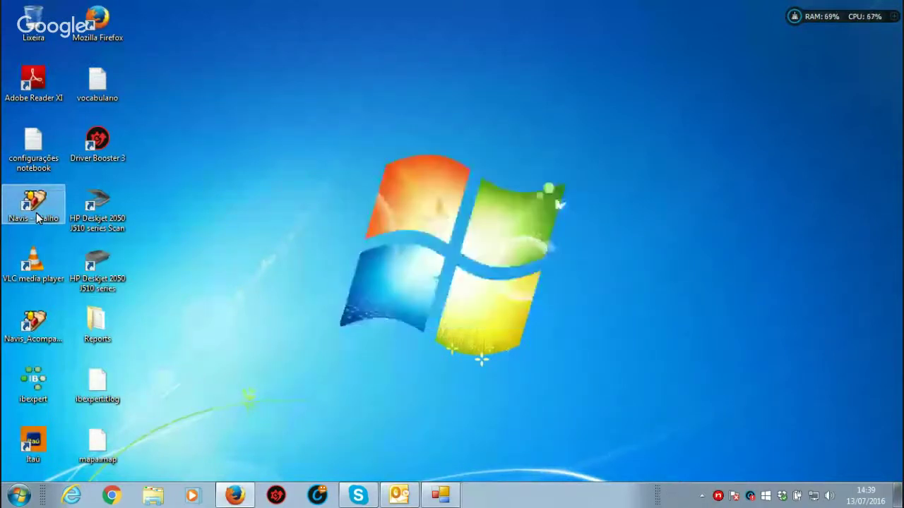
pyautogui.press('Return')
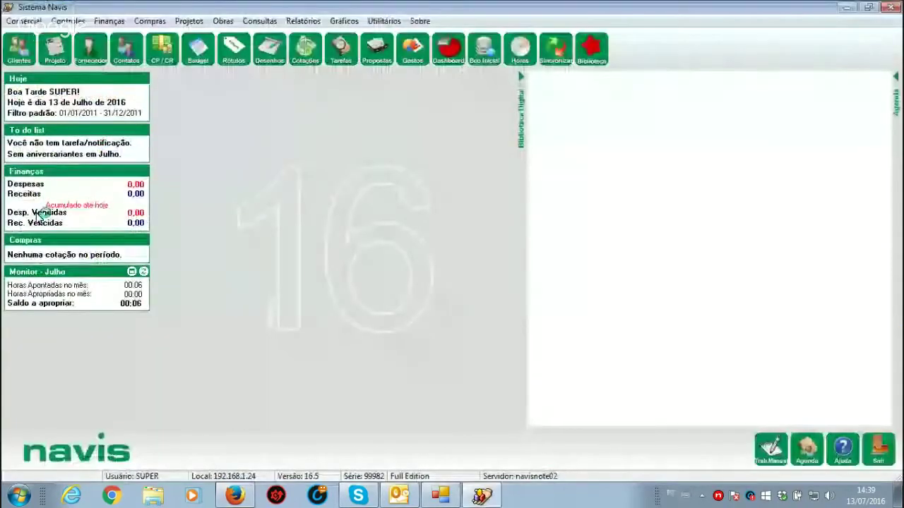
# Step: Go to Comercial > Consulta Proposta and start a new proposal
pyautogui.click(24, 21)
pyautogui.moveTo(106, 178)
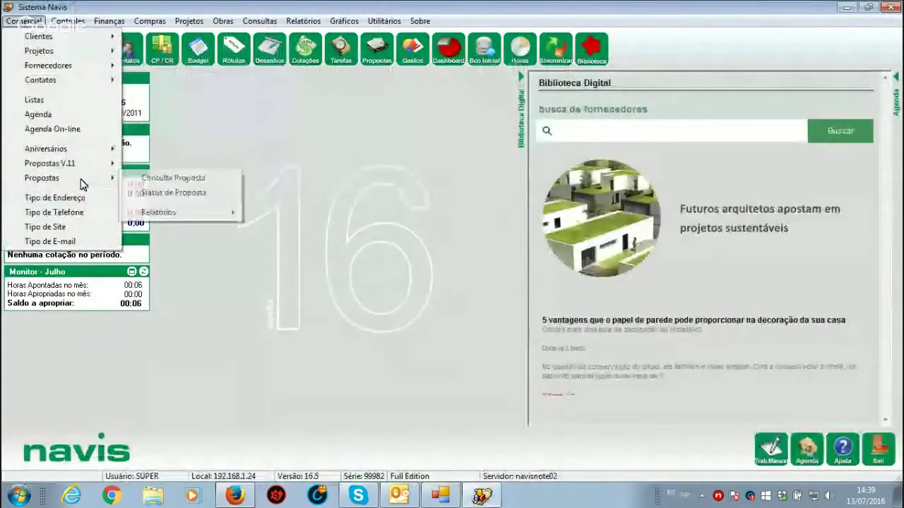
pyautogui.click(170, 178)
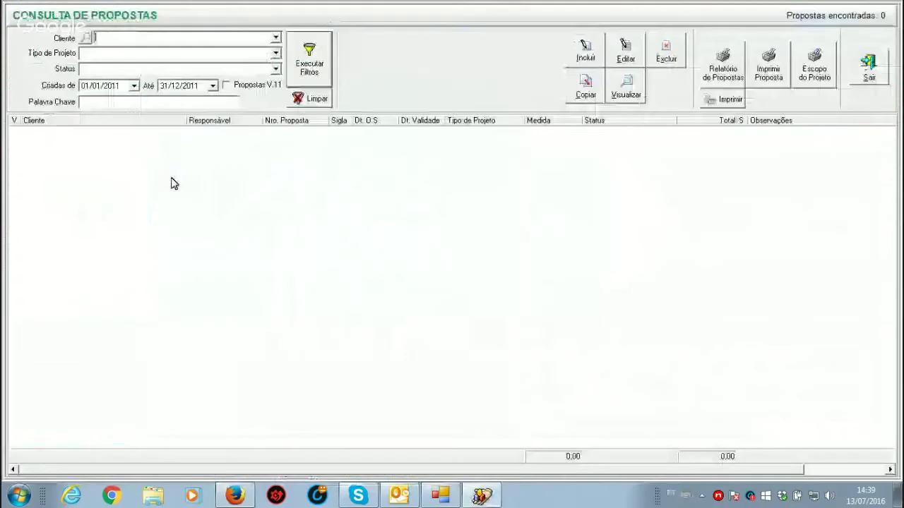
pyautogui.click(189, 88)
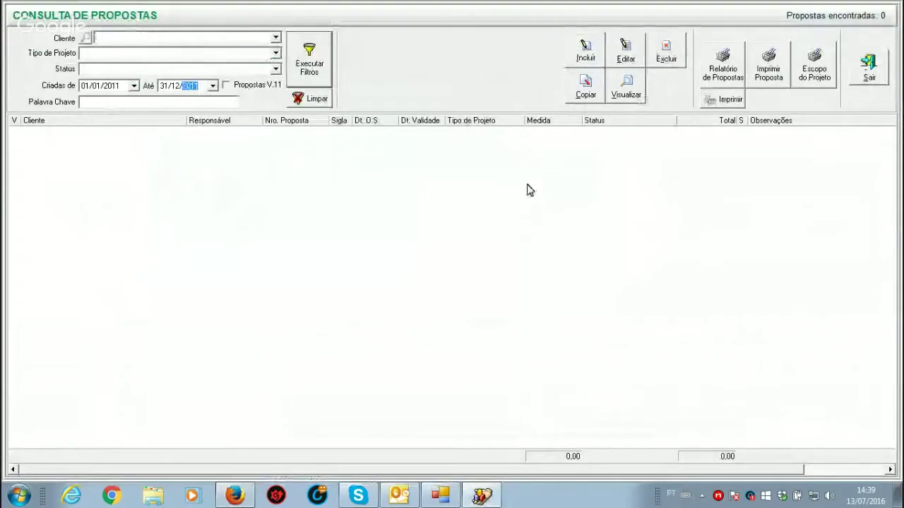
pyautogui.click(587, 53)
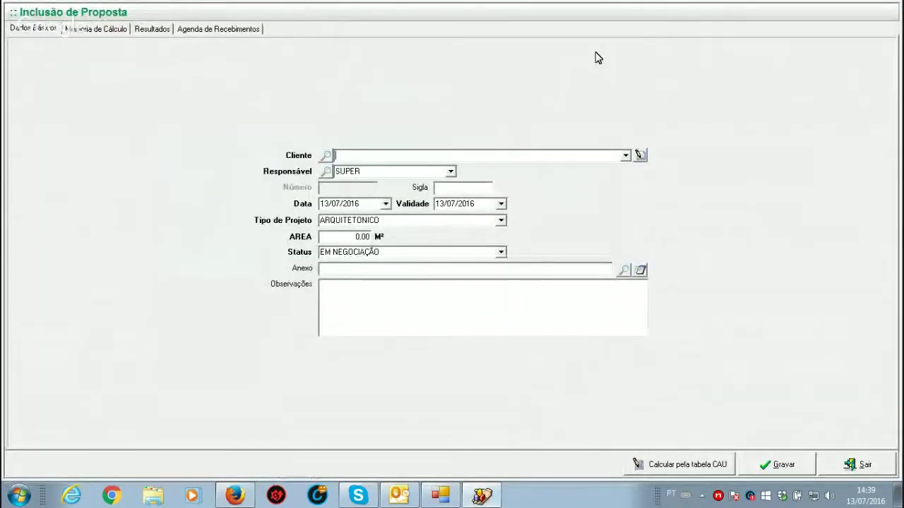
# Step: Choose the proposal's client from the Cliente list and enter Sigla NAV
pyautogui.click(626, 156)
pyautogui.click(346, 173)
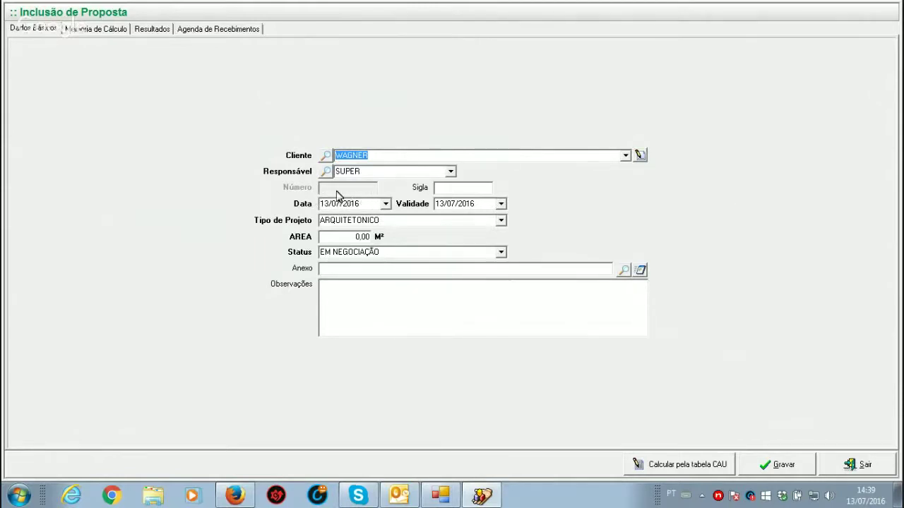
pyautogui.click(454, 189)
pyautogui.write('NAVI')
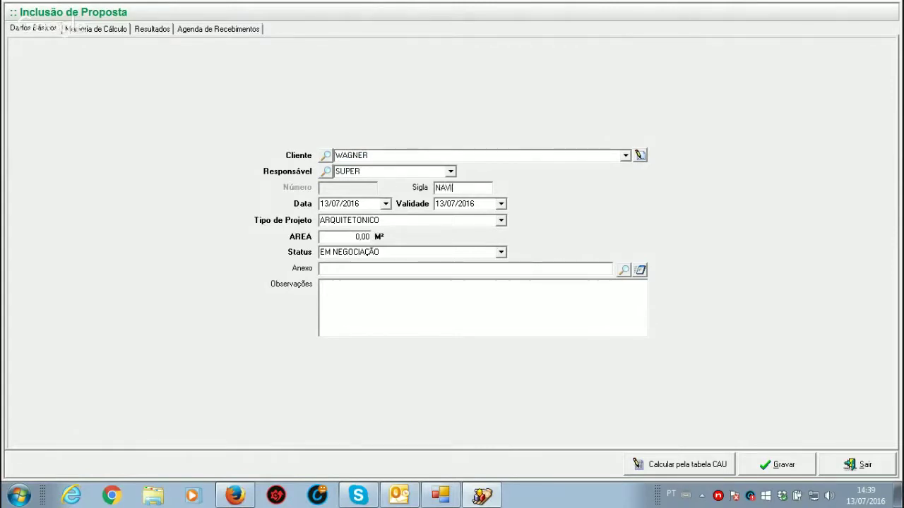
pyautogui.press('BackSpace')
# Step: Keep project type ARQUITETONICO and enter an area of 200 m²
pyautogui.click(500, 221)
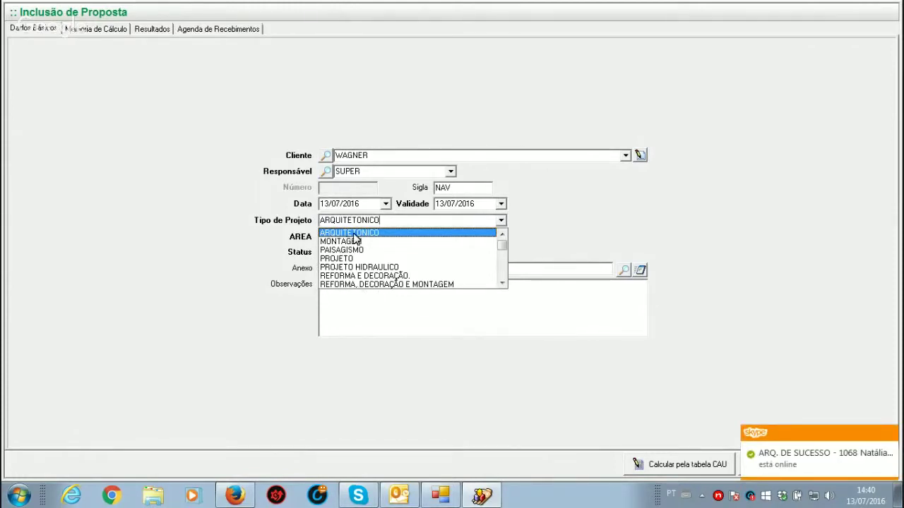
pyautogui.click(353, 235)
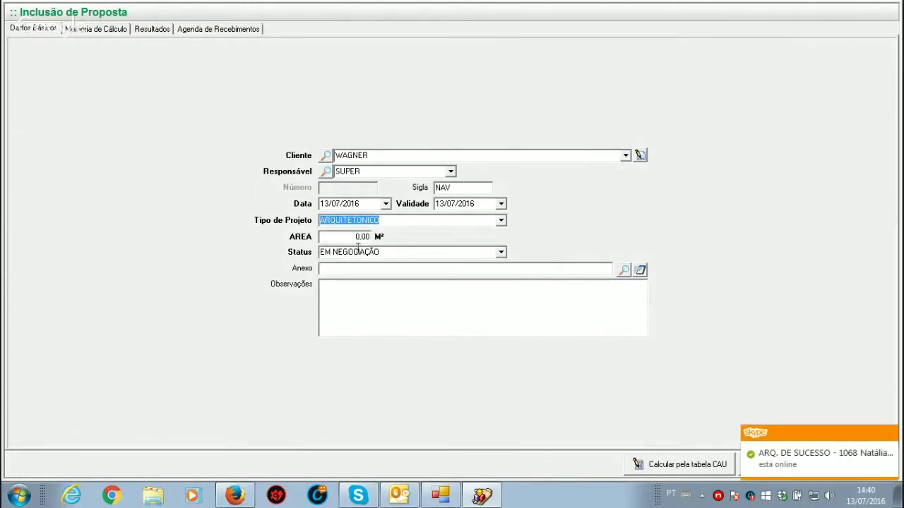
pyautogui.click(348, 239)
pyautogui.write('200')
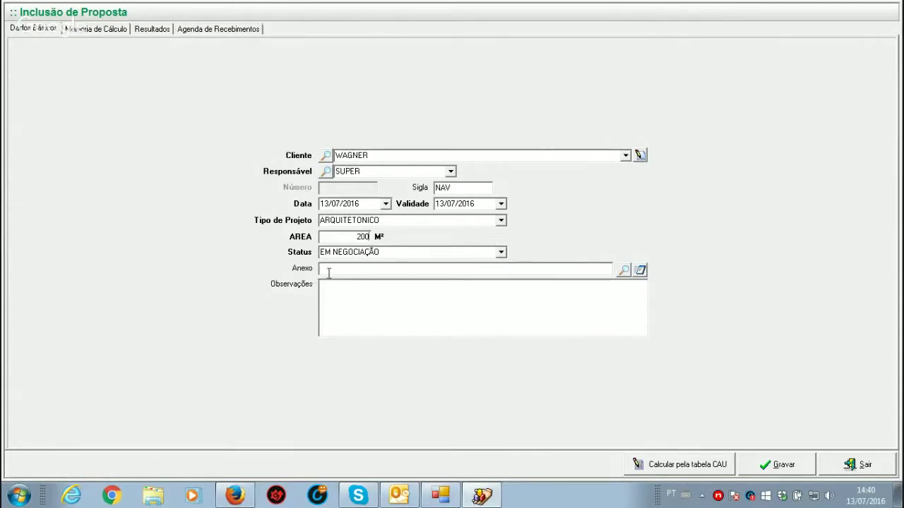
pyautogui.click(597, 268)
# Step: Attach Mapa_2.jpg as the proposal's Anexo and open it in the image viewer
pyautogui.click(624, 272)
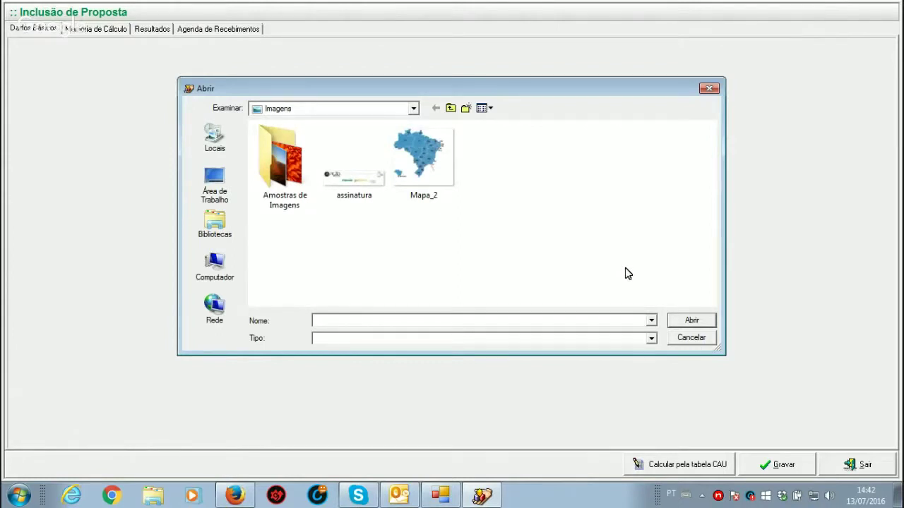
pyautogui.click(421, 173)
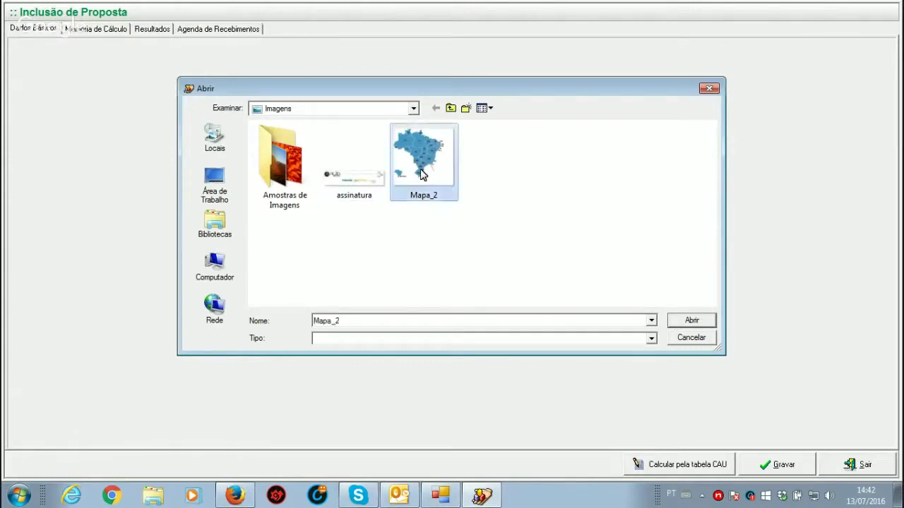
pyautogui.click(686, 320)
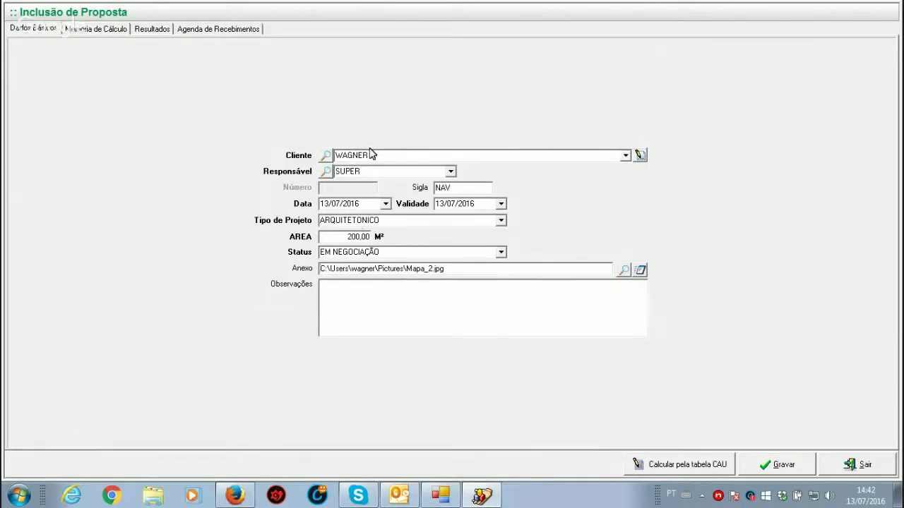
pyautogui.click(641, 272)
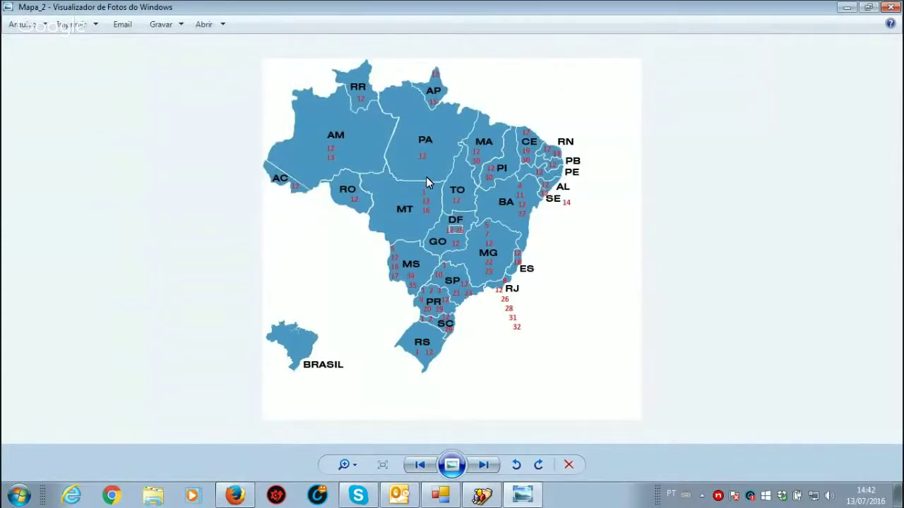
# Step: Close the Mapa_2 map image in Windows Photo Viewer
pyautogui.click(893, 7)
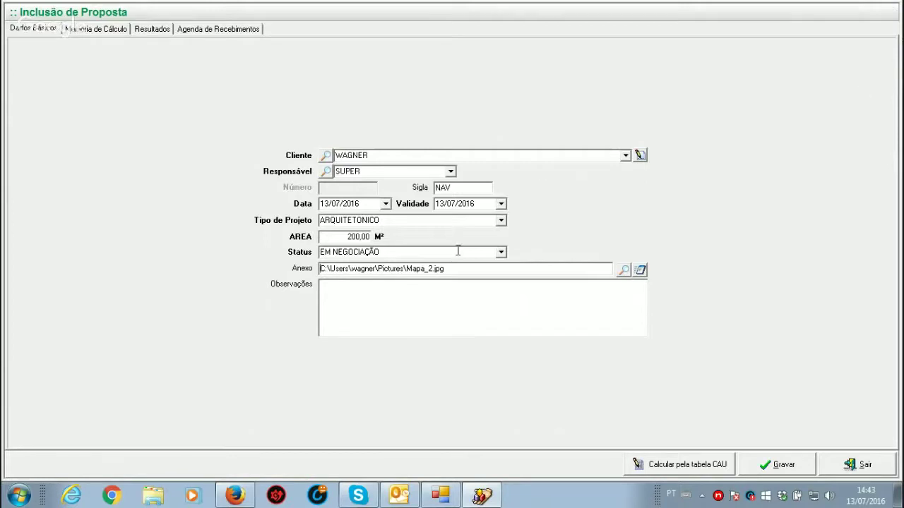
pyautogui.moveTo(458, 268); pyautogui.dragTo(224, 285)
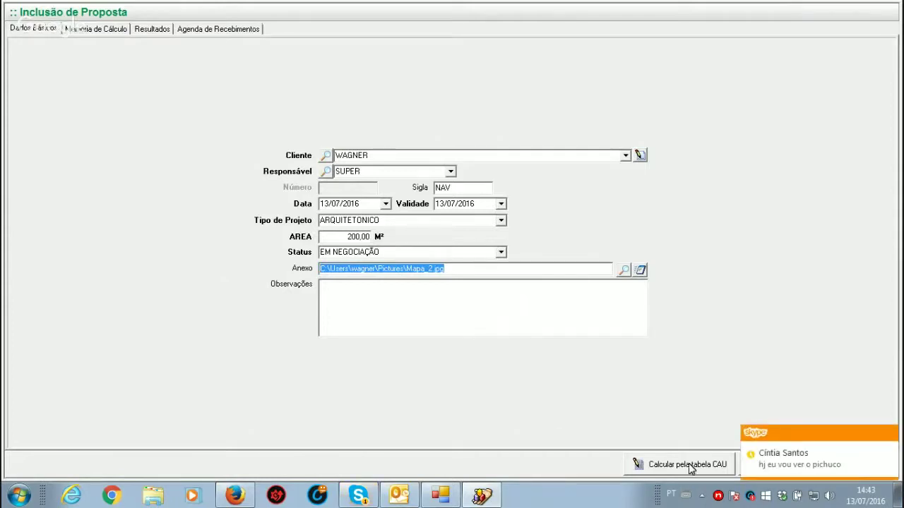
pyautogui.click(890, 434)
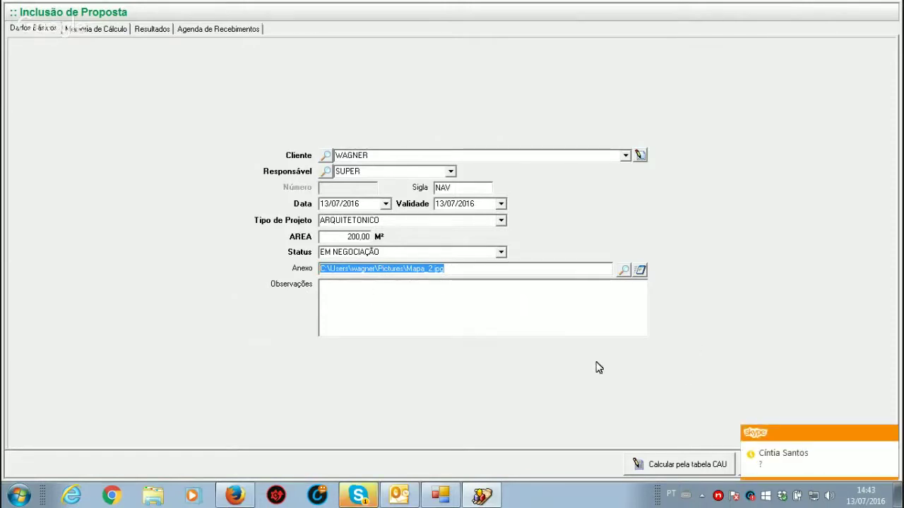
pyautogui.click(358, 306)
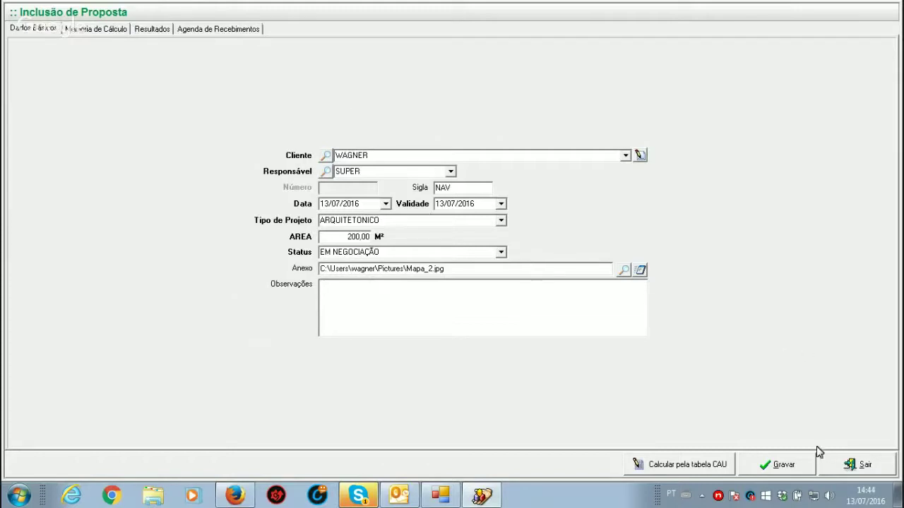
# Step: Save the proposal as number 1001, acknowledge the confirmation, and show Memória de Cálculo
pyautogui.click(784, 465)
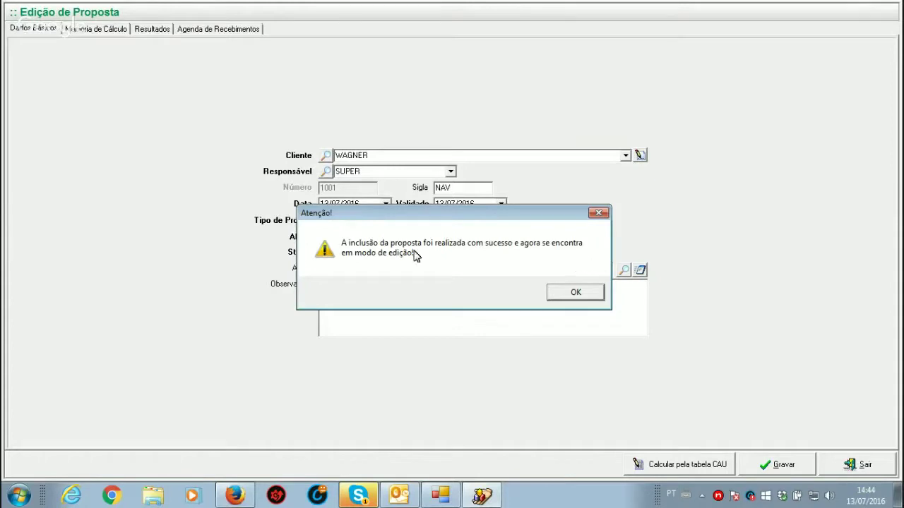
pyautogui.click(559, 298)
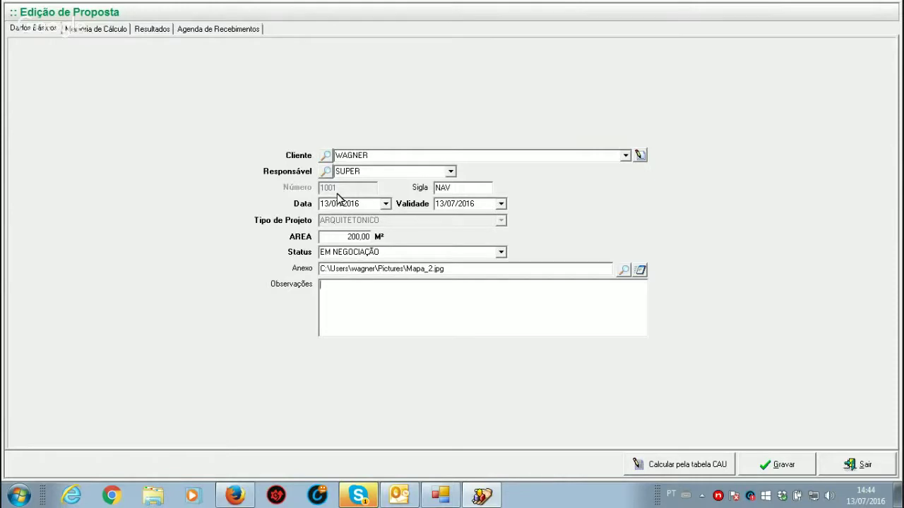
pyautogui.click(88, 32)
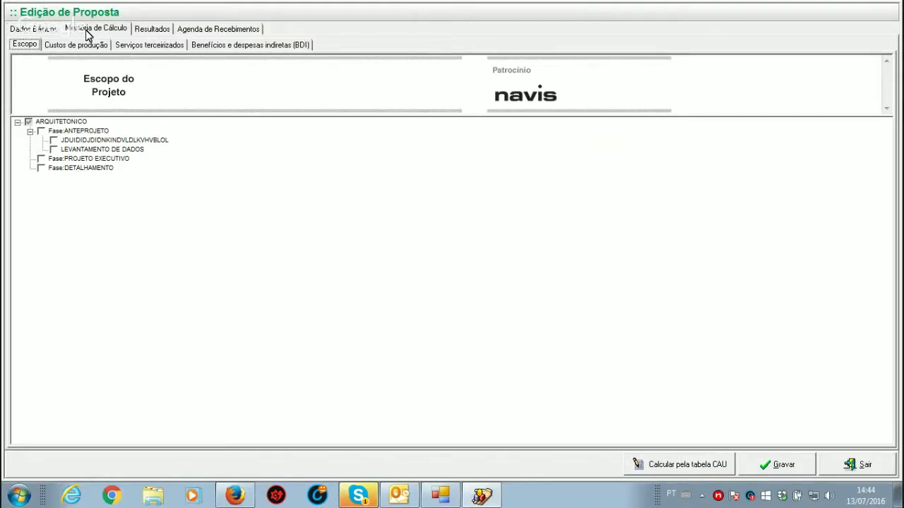
# Step: Include ANTEPROJETO, PROJETO EXECUTIVO and DETALHAMENTO with their tasks in the Escopo, then view Custos de produção
pyautogui.click(40, 31)
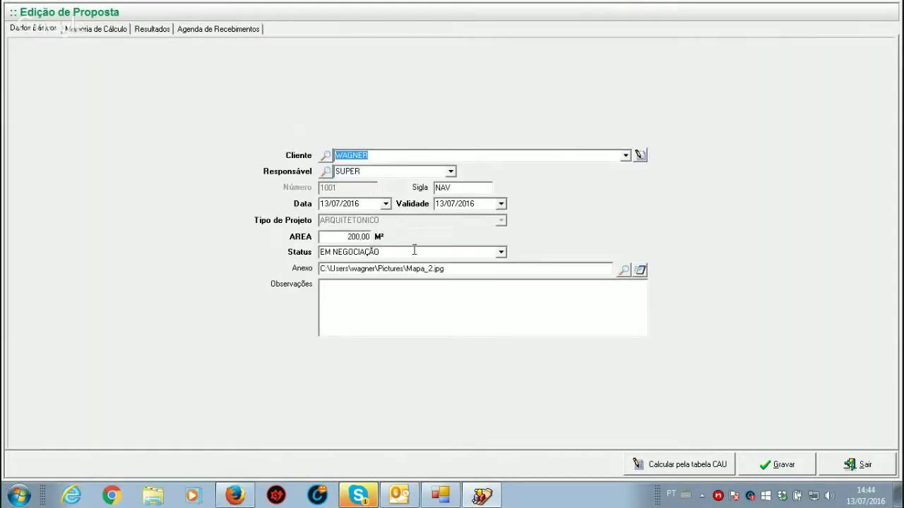
pyautogui.click(87, 33)
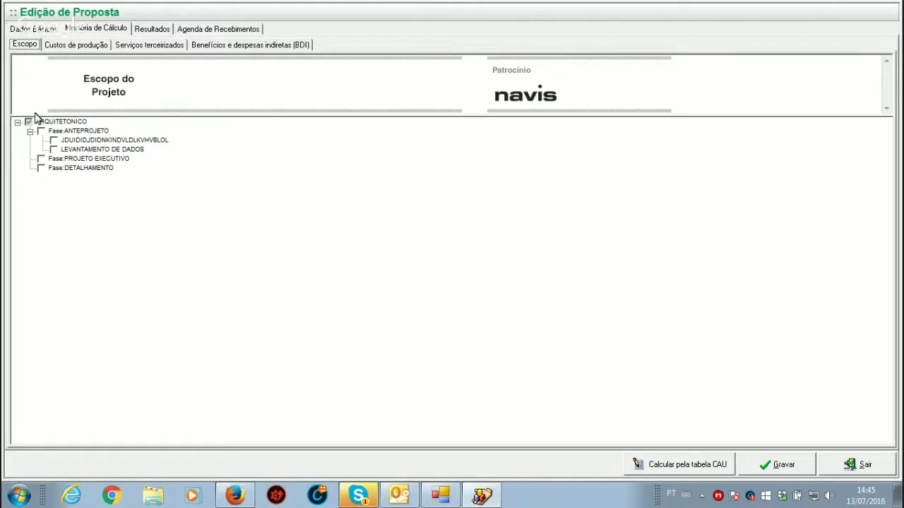
pyautogui.click(40, 132)
pyautogui.click(54, 149)
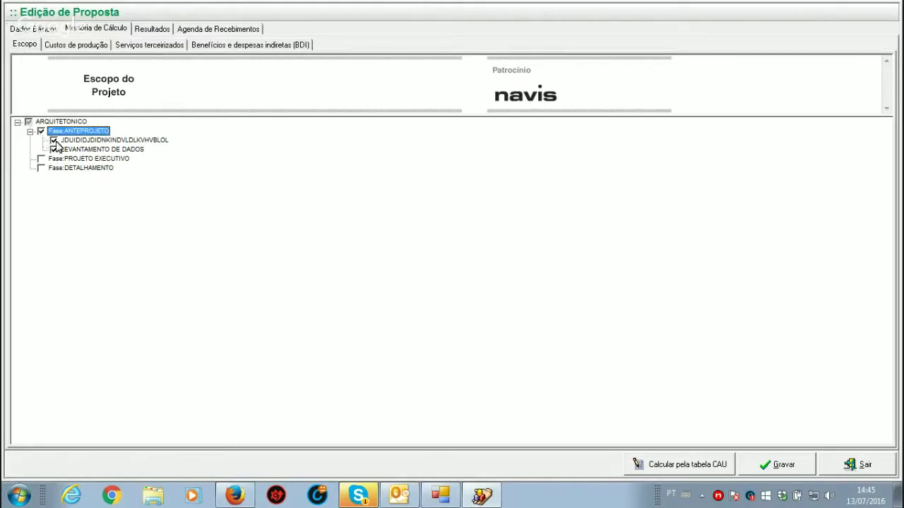
pyautogui.click(57, 142)
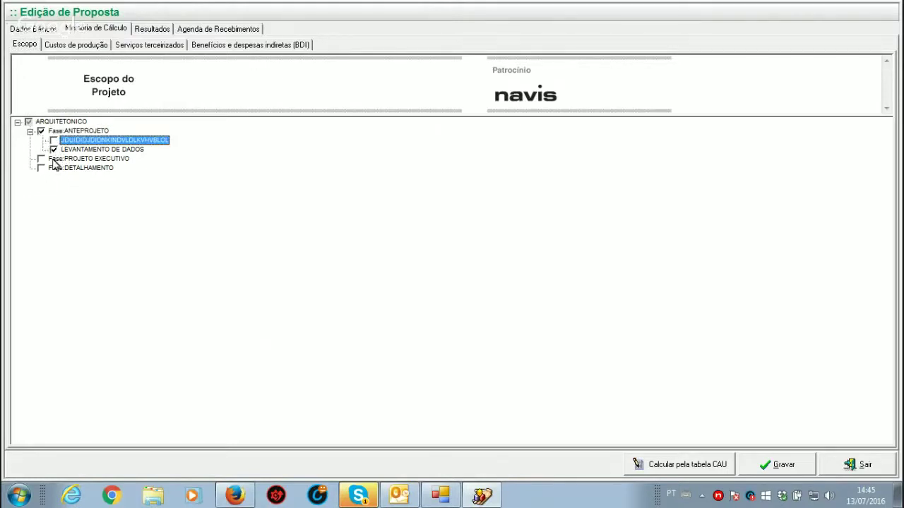
pyautogui.click(53, 149)
pyautogui.click(54, 149)
pyautogui.click(41, 158)
pyautogui.click(41, 168)
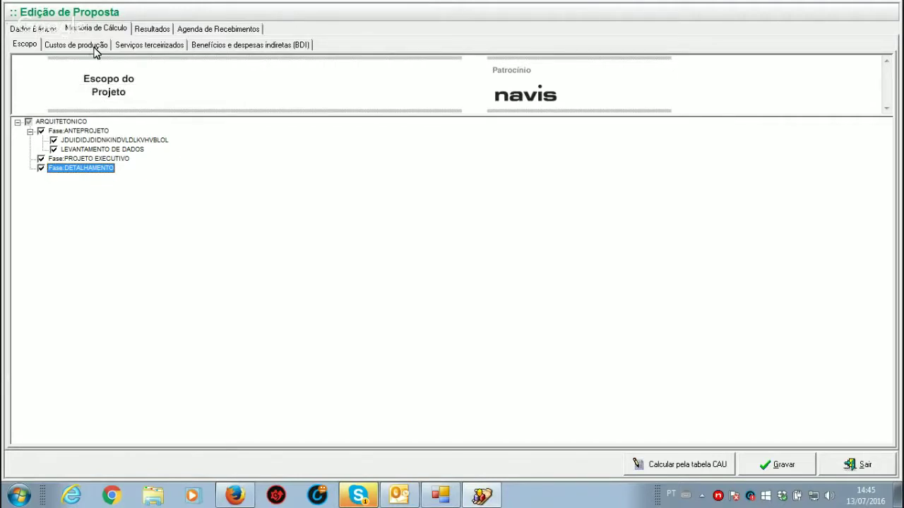
pyautogui.click(94, 49)
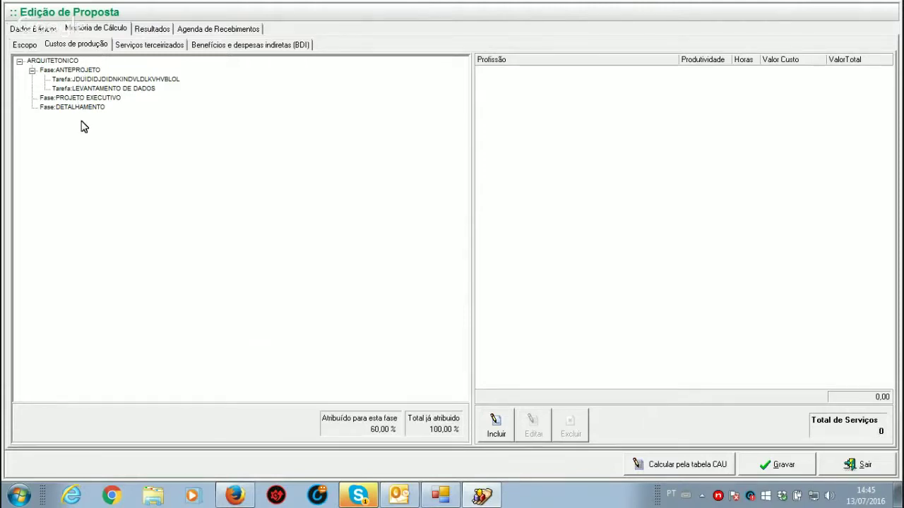
# Step: Select Fase:ANTEPROJETO in Custos de produção and bring up the Inclusão de produtividade dialog
pyautogui.click(81, 72)
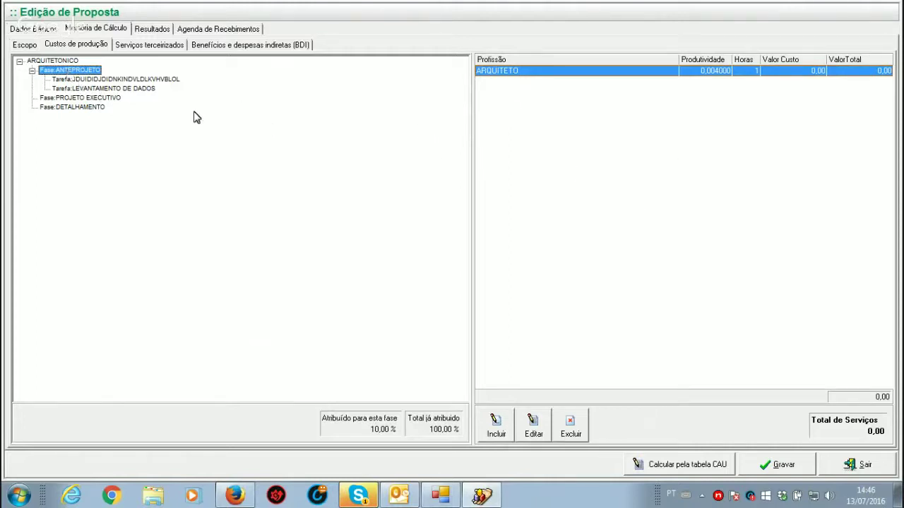
pyautogui.click(496, 428)
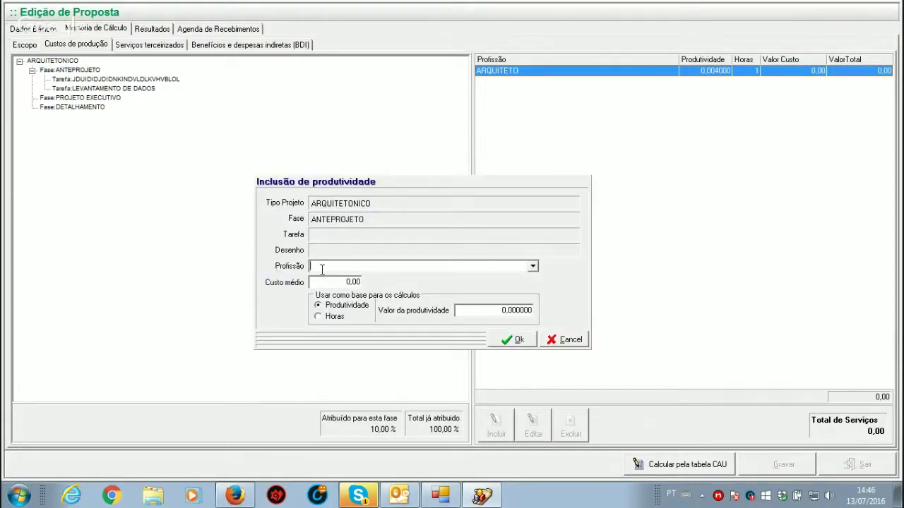
# Step: Add an ESTAGIÁRIO to ANTEPROJETO with average cost 10,00 and 5 hours
pyautogui.click(533, 266)
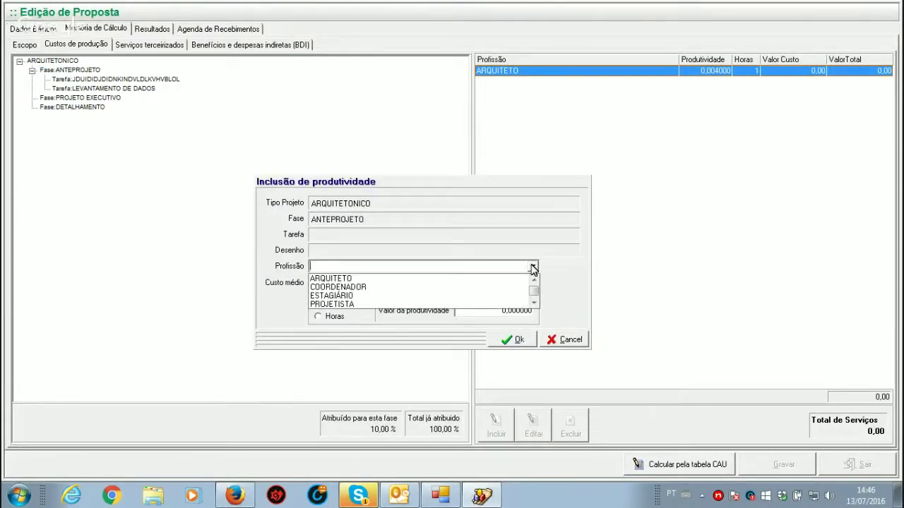
pyautogui.click(325, 297)
pyautogui.click(334, 283)
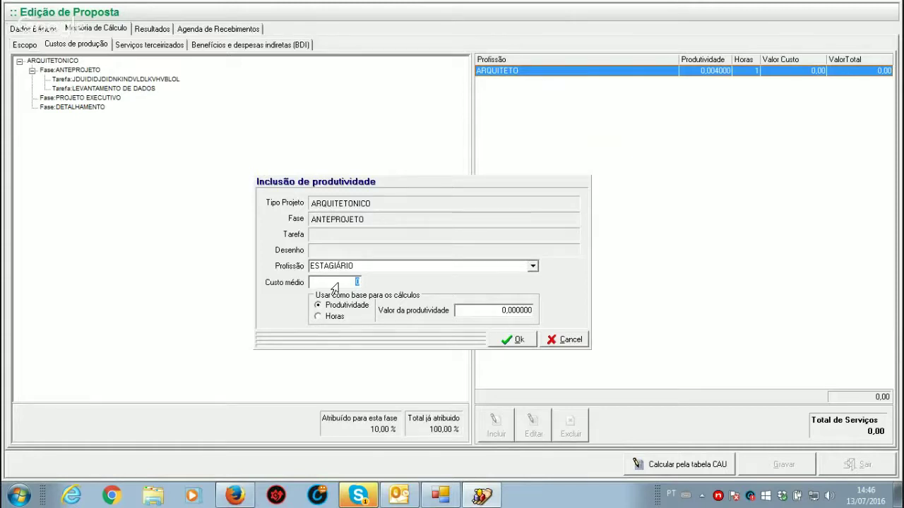
pyautogui.write('10')
pyautogui.click(318, 317)
pyautogui.click(488, 309)
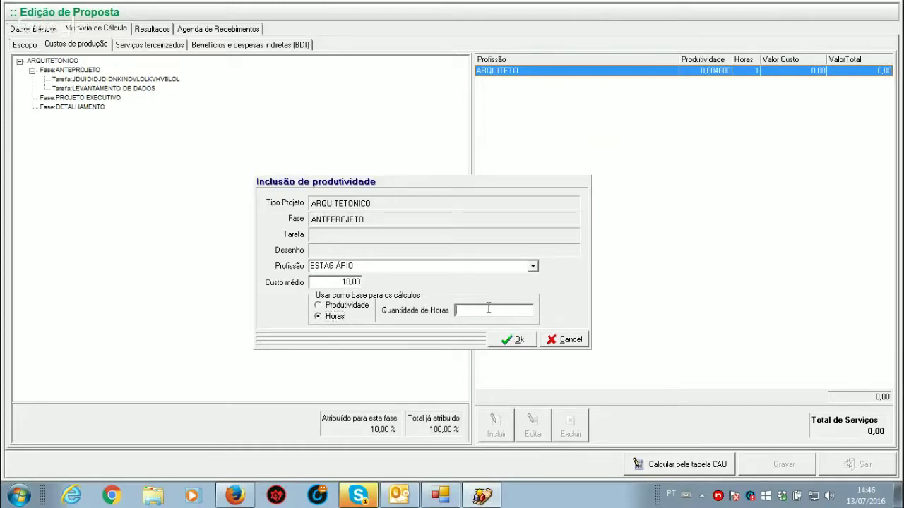
pyautogui.write('5')
pyautogui.click(513, 341)
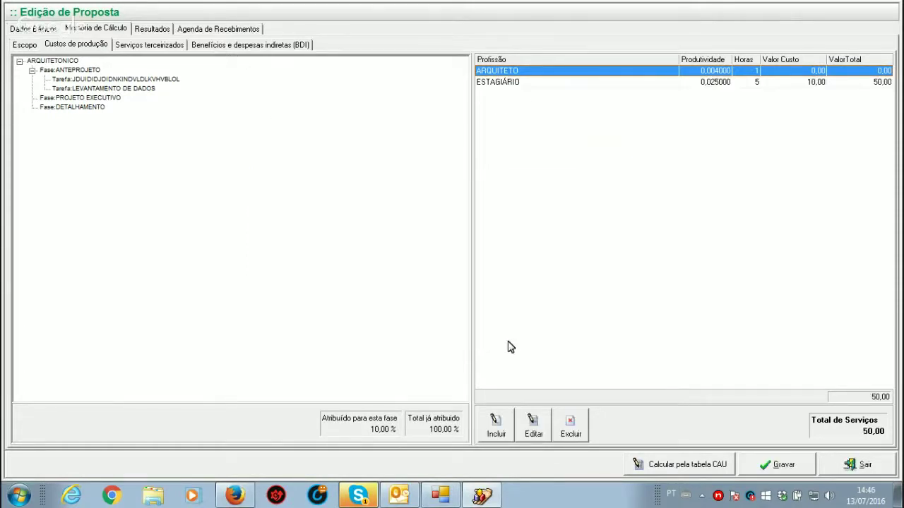
# Step: Change the ARQUITETO's average cost to 50,00
pyautogui.click(531, 436)
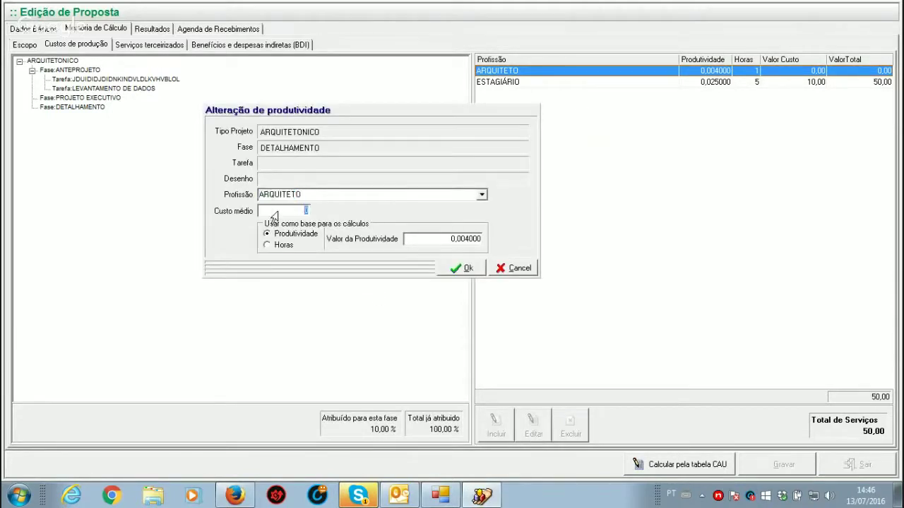
pyautogui.write('50')
pyautogui.click(466, 269)
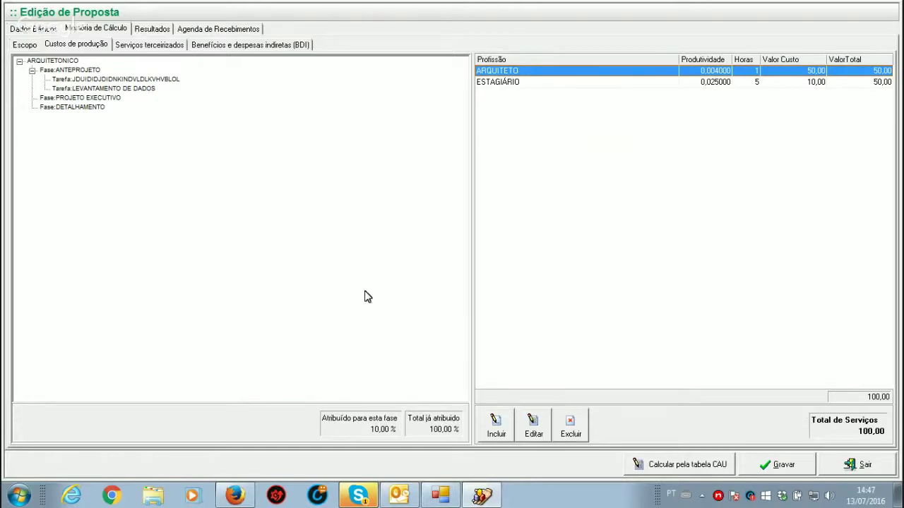
# Step: Add an ARQUITETO to PROJETO EXECUTIVO at average cost 50,00 for 10 hours
pyautogui.click(71, 72)
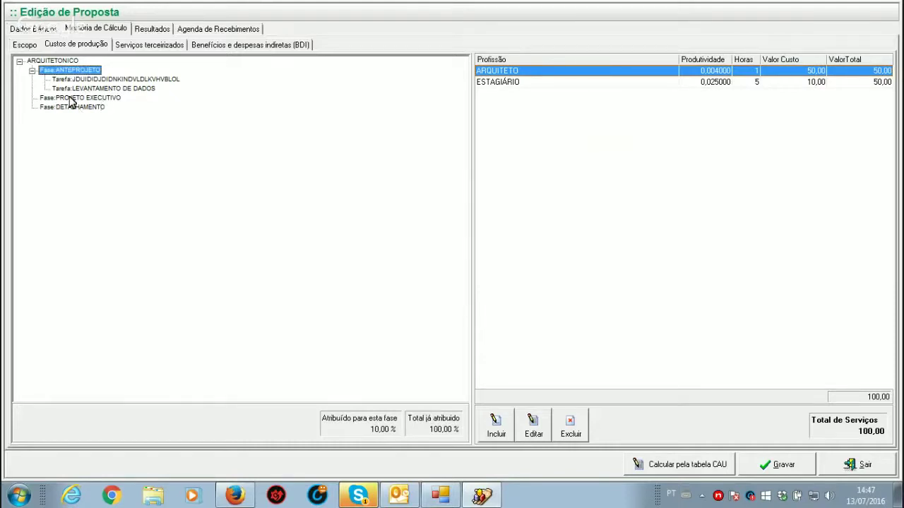
pyautogui.click(71, 100)
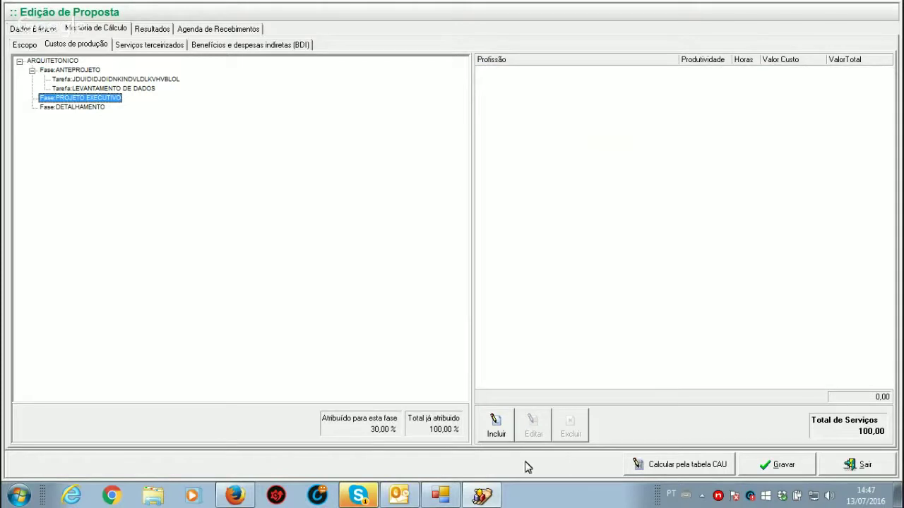
pyautogui.click(501, 422)
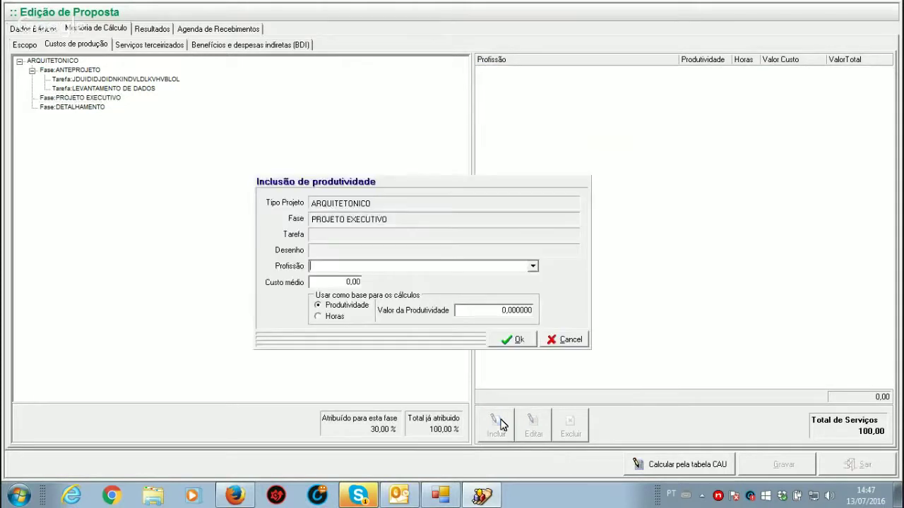
pyautogui.click(535, 267)
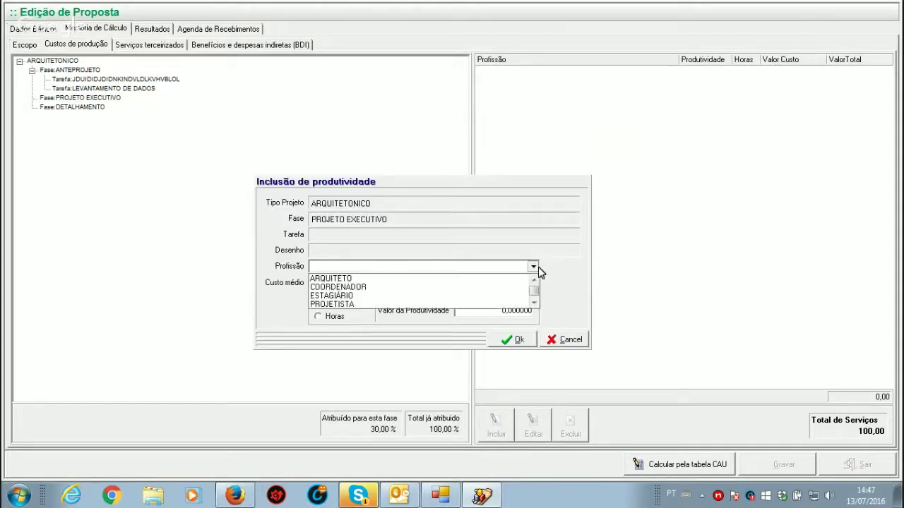
pyautogui.click(339, 280)
pyautogui.click(340, 282)
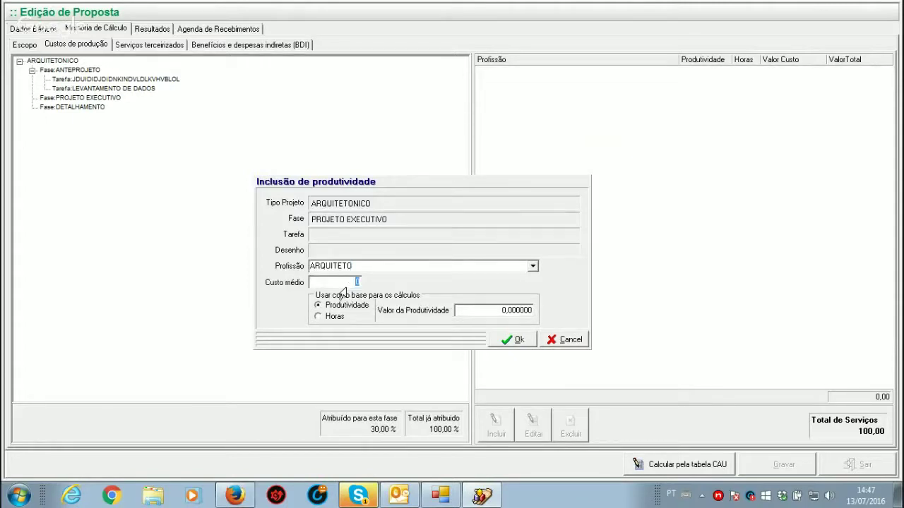
pyautogui.write('50')
pyautogui.click(329, 317)
pyautogui.click(464, 316)
pyautogui.write('10')
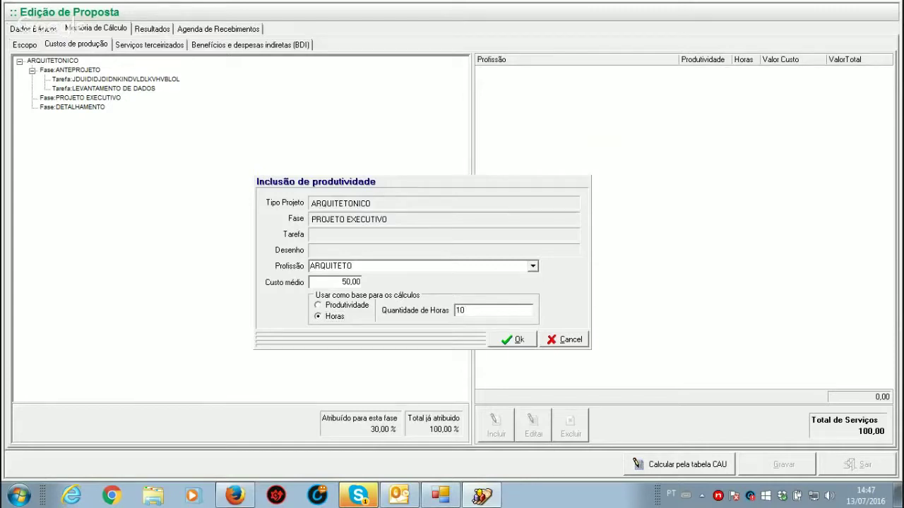
pyautogui.click(516, 343)
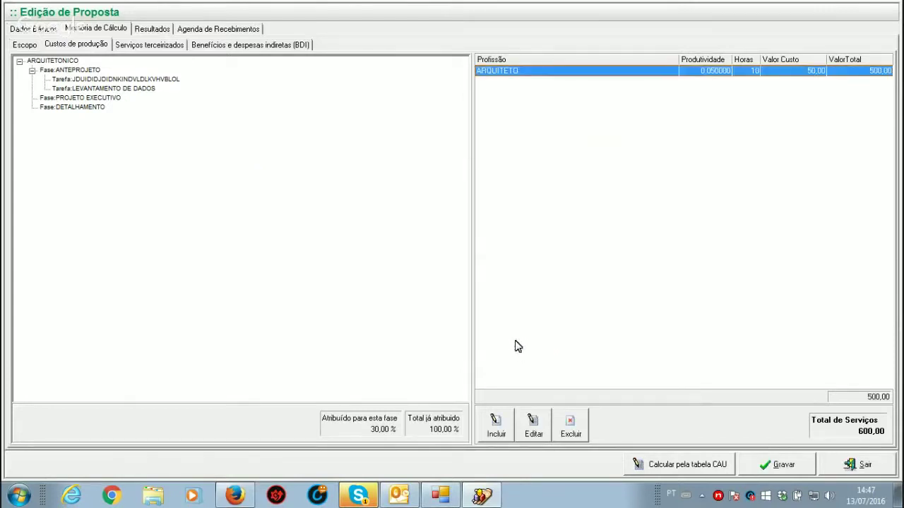
# Step: Add an ESTAGIÁRIO to PROJETO EXECUTIVO at 10,00 for 5 hours, correcting mistyped values
pyautogui.click(495, 428)
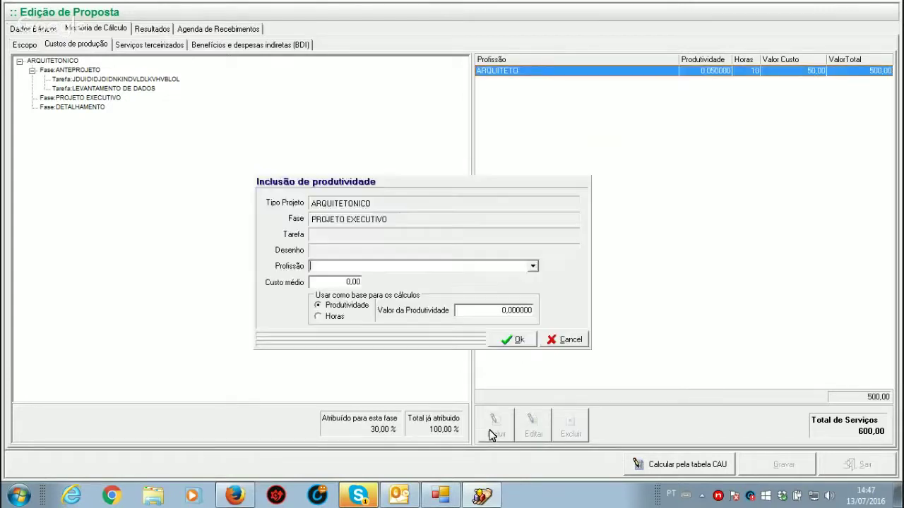
pyautogui.click(534, 266)
pyautogui.click(340, 297)
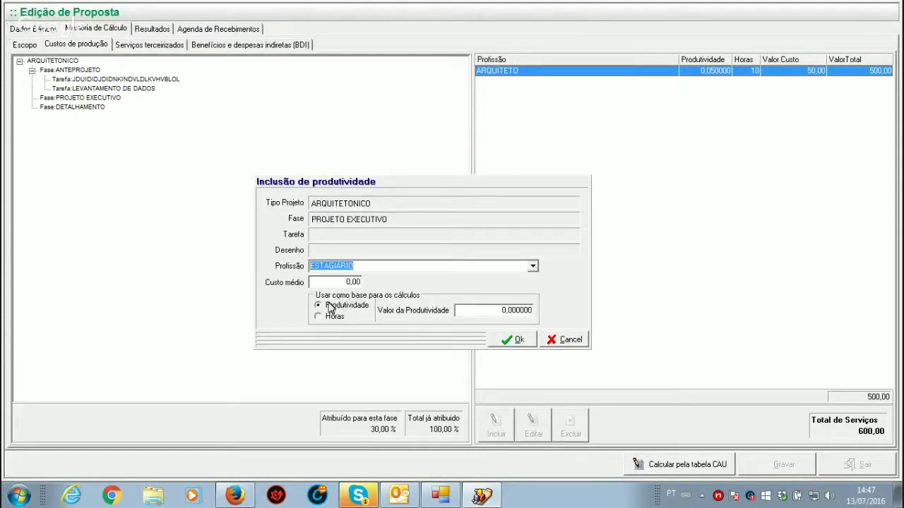
pyautogui.click(339, 285)
pyautogui.write('5')
pyautogui.click(335, 316)
pyautogui.click(500, 310)
pyautogui.write('10')
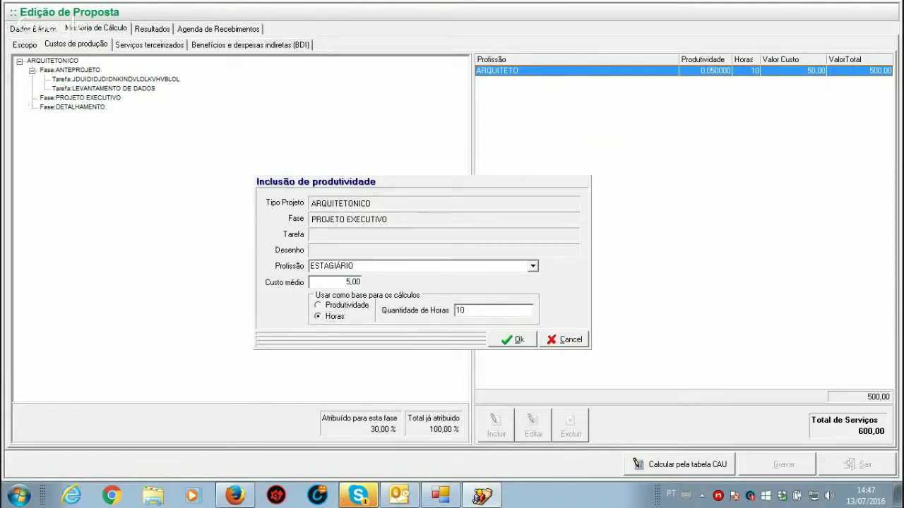
pyautogui.click(346, 283)
pyautogui.write('10')
pyautogui.click(467, 311)
pyautogui.press('BackSpace')
pyautogui.press('BackSpace')
pyautogui.write('5')
pyautogui.click(521, 342)
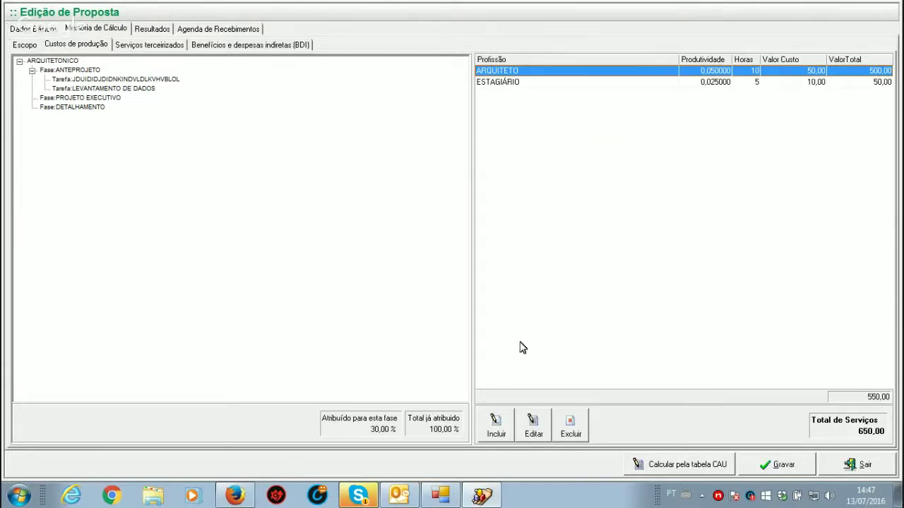
pyautogui.click(70, 107)
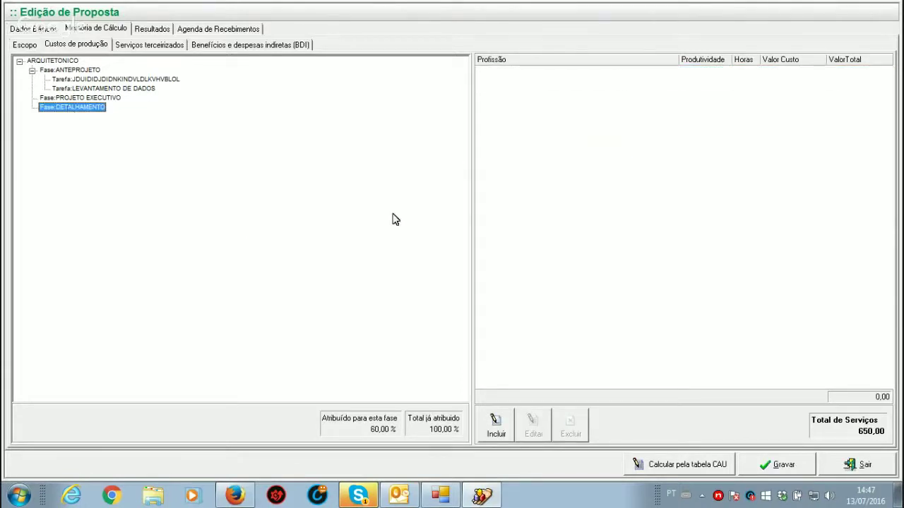
# Step: Add a COORDENADOR to DETALHAMENTO at average cost 100,00 for 20 hours
pyautogui.click(496, 425)
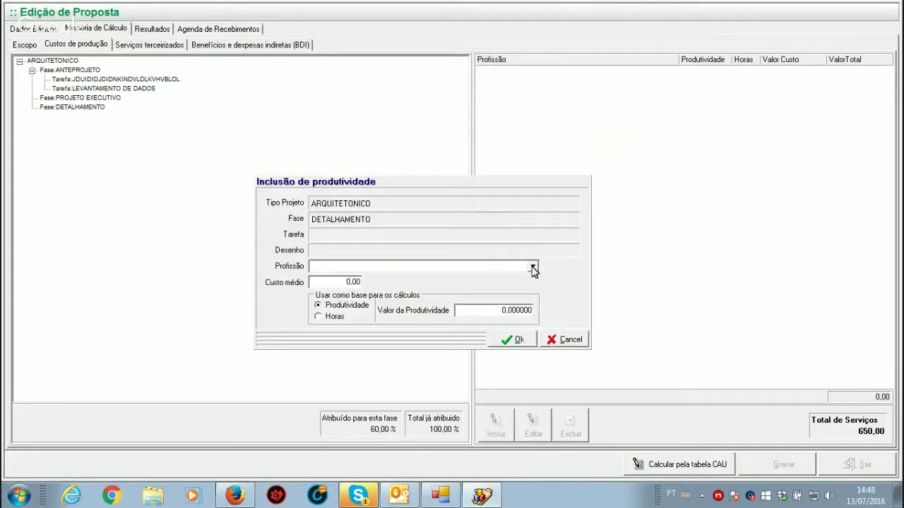
pyautogui.click(533, 267)
pyautogui.click(330, 285)
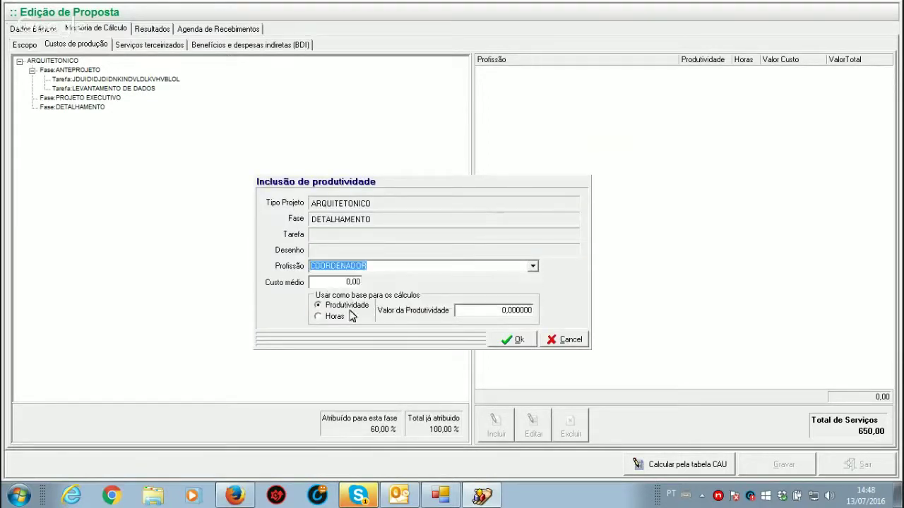
pyautogui.click(330, 285)
pyautogui.write('100')
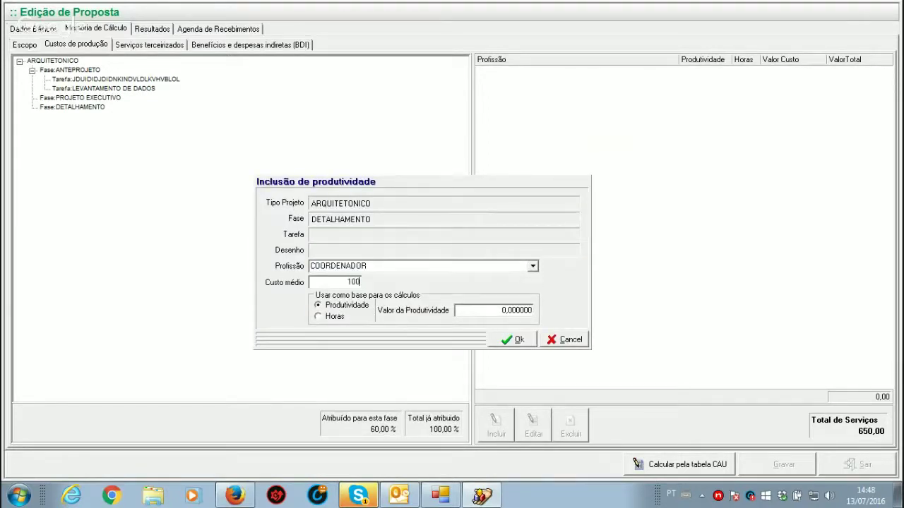
pyautogui.click(319, 316)
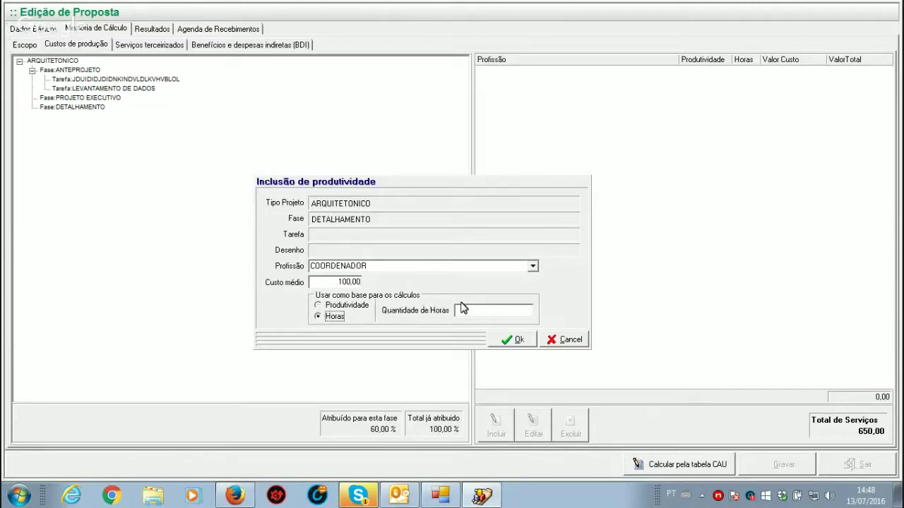
pyautogui.click(460, 310)
pyautogui.write('20')
pyautogui.click(526, 345)
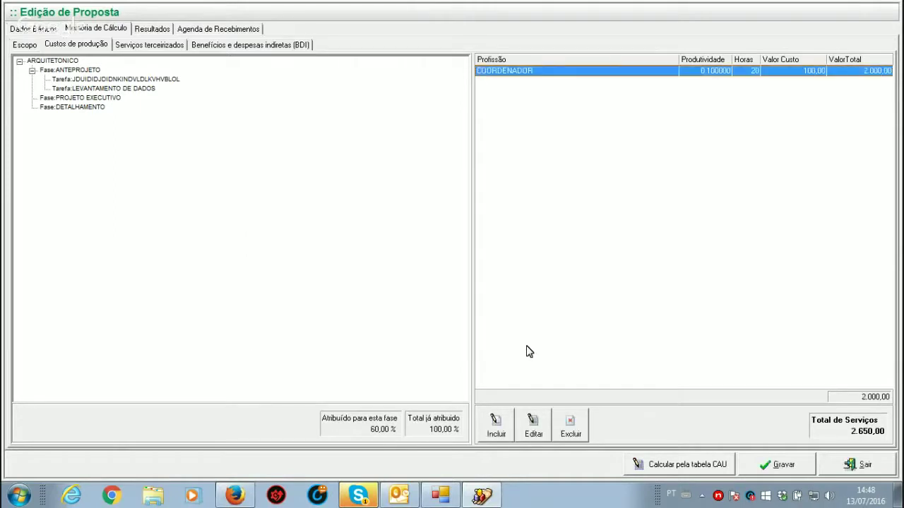
# Step: Check the professionals in ANTEPROJETO, PROJETO EXECUTIVO and DETALHAMENTO, ending on ANTEPROJETO
pyautogui.click(76, 70)
pyautogui.click(72, 98)
pyautogui.click(72, 107)
pyautogui.click(63, 99)
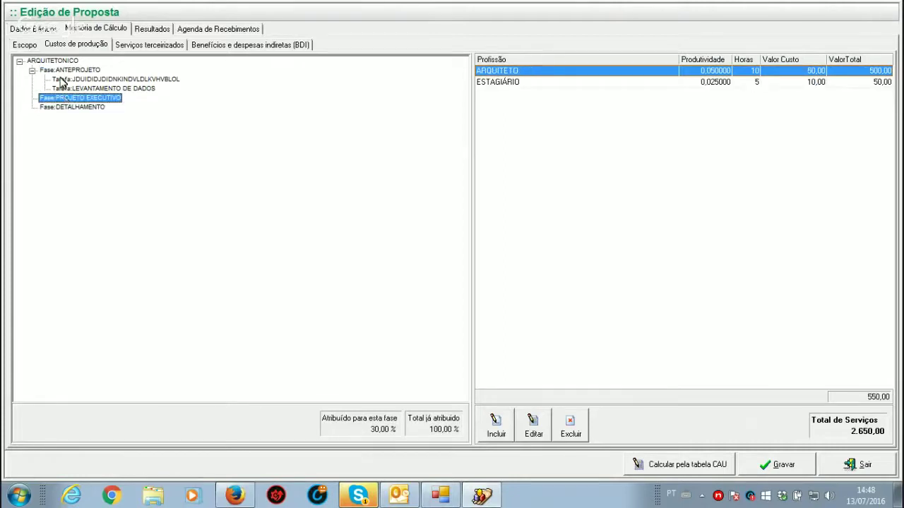
pyautogui.click(62, 71)
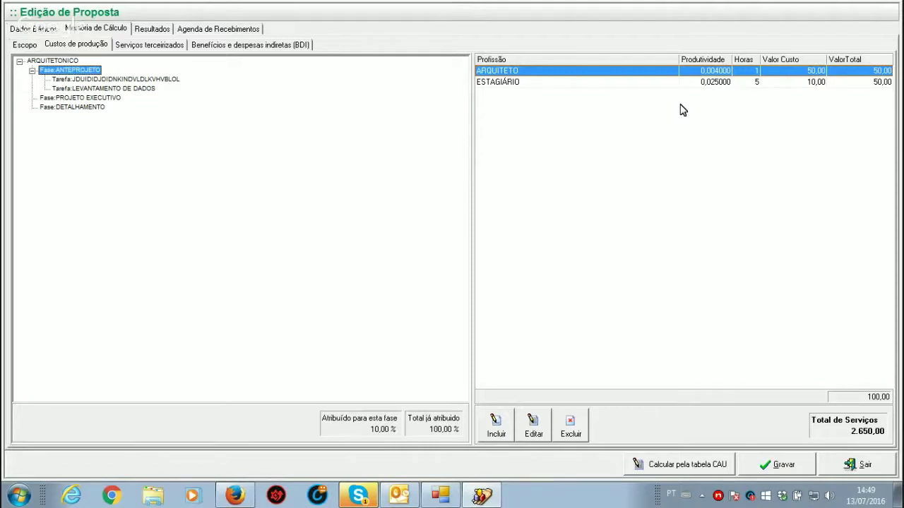
# Step: Show the Serviços terceirizados page of the proposal's cost calculation
pyautogui.click(157, 45)
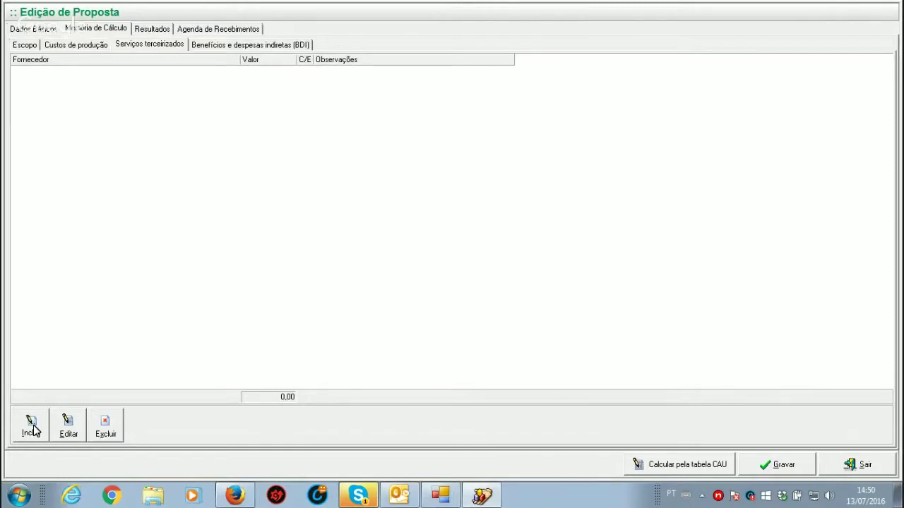
# Step: Add ANTICO OFICIO for 1.000,00, paid by the office, with observation 'maquete eletronica'
pyautogui.click(33, 427)
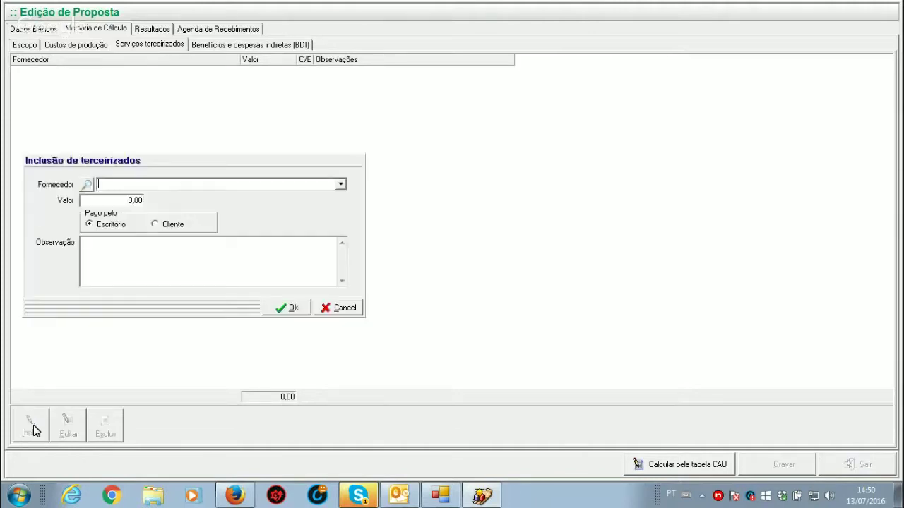
pyautogui.click(341, 185)
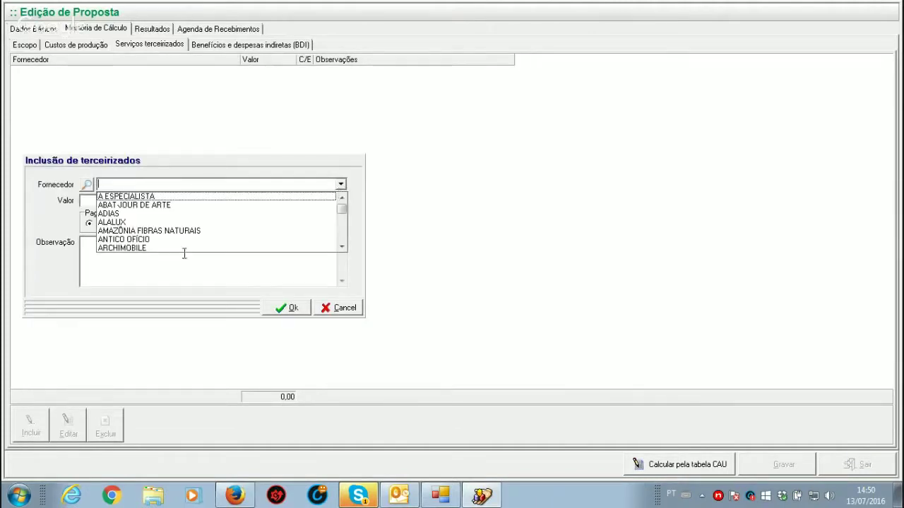
pyautogui.click(131, 240)
pyautogui.click(117, 200)
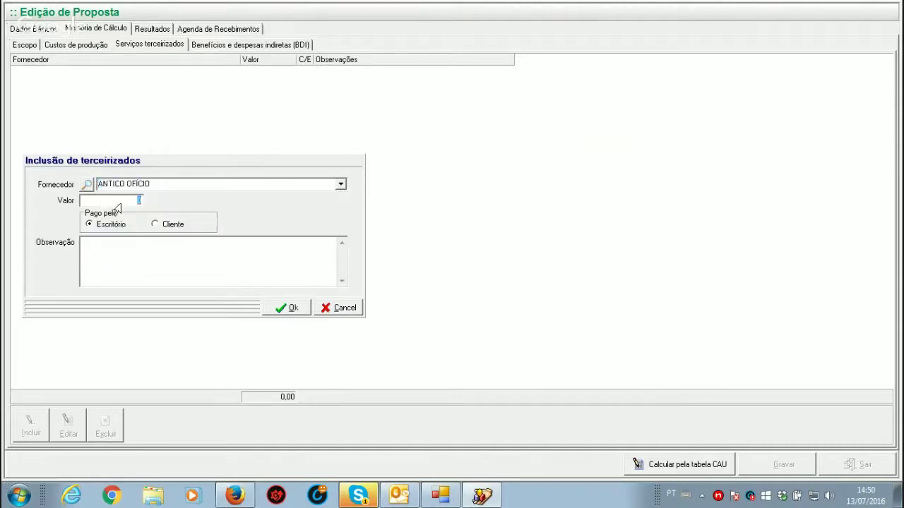
pyautogui.write('1000')
pyautogui.click(159, 227)
pyautogui.click(89, 224)
pyautogui.click(113, 249)
pyautogui.write('maquete eletronica')
pyautogui.click(283, 308)
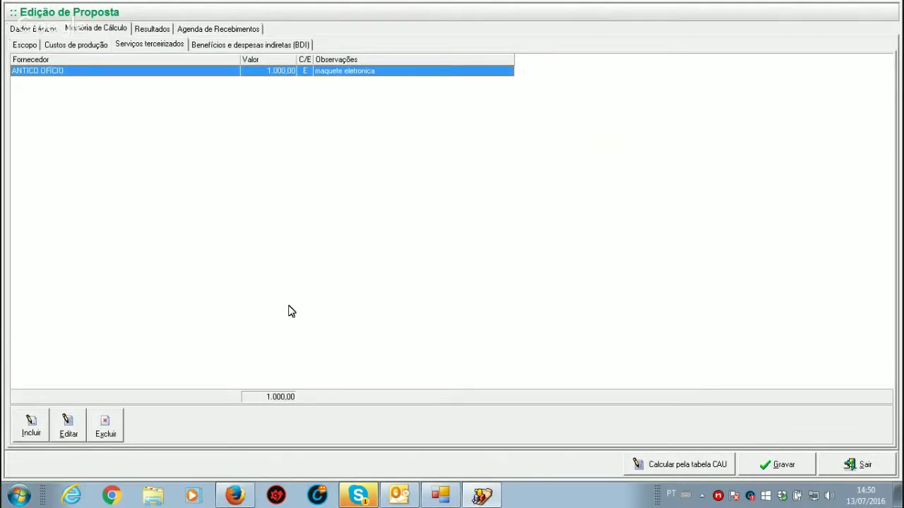
# Step: Show the Benefícios e despesas indiretas (BDI) page
pyautogui.click(259, 46)
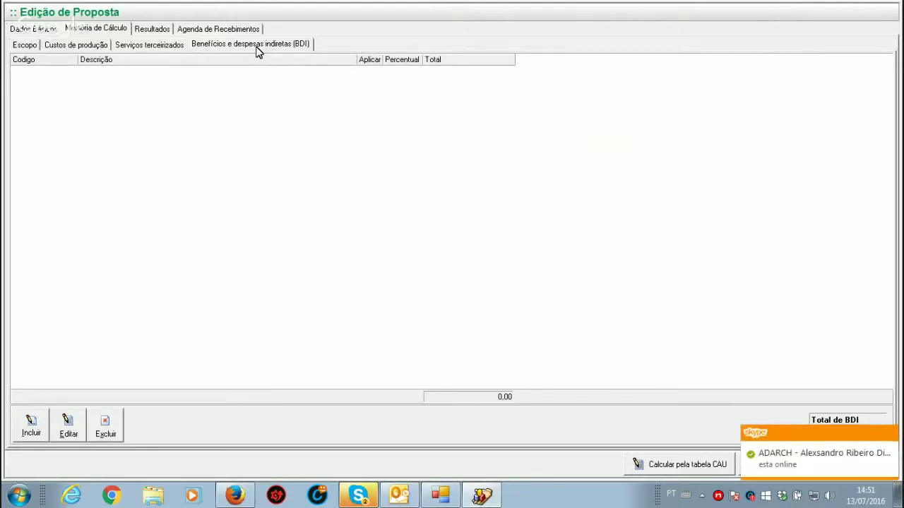
# Step: Add BDI item code 01, description ADM, at 10% applied on cost
pyautogui.click(31, 429)
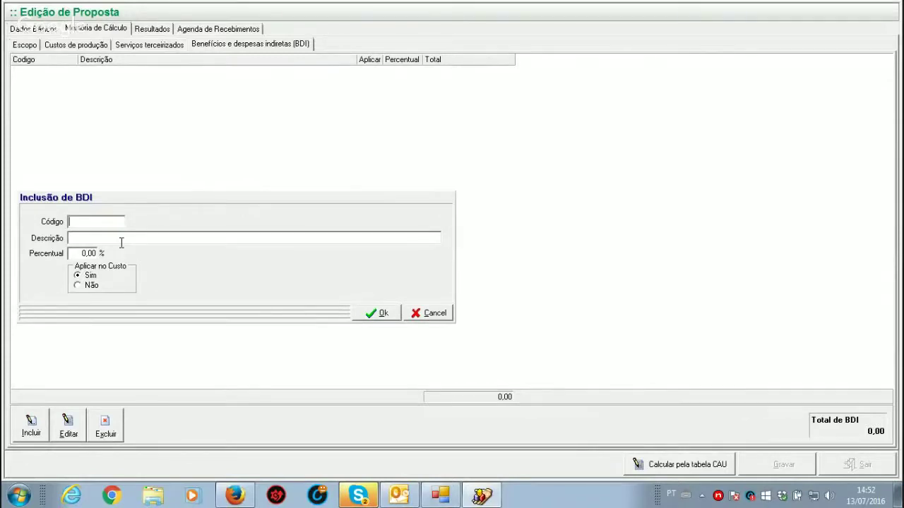
pyautogui.write('01')
pyautogui.press('Tab')
pyautogui.write('a')
pyautogui.press('BackSpace')
pyautogui.write('ADM')
pyautogui.click(83, 255)
pyautogui.write('10')
pyautogui.click(379, 315)
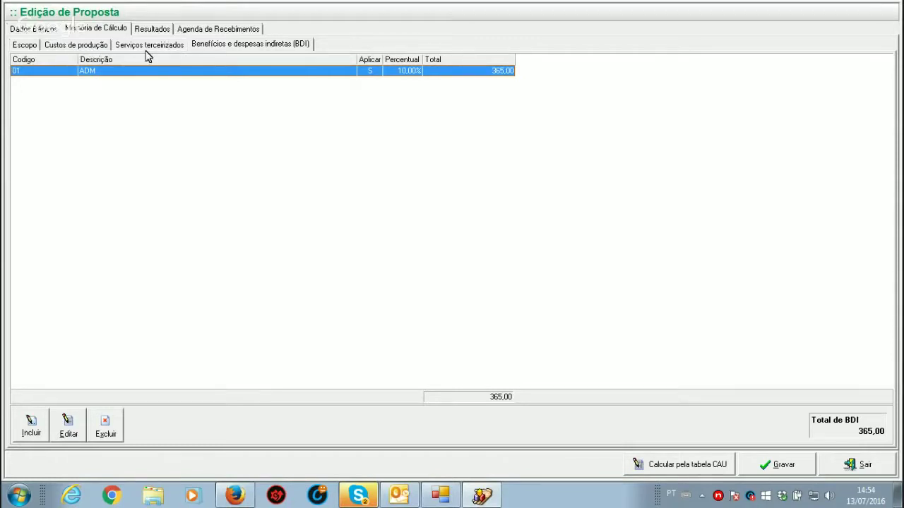
# Step: Add BDI item 02 DESP.TRIBUTARIAS at 16,66%, then reopen it for editing
pyautogui.click(33, 430)
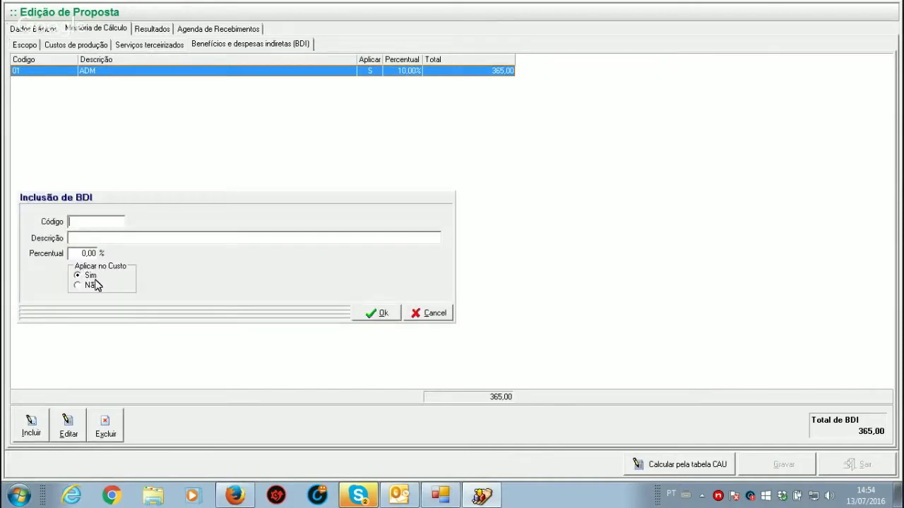
pyautogui.write('02')
pyautogui.write('DES')
pyautogui.write('P.TR')
pyautogui.write('IBUTARIAS')
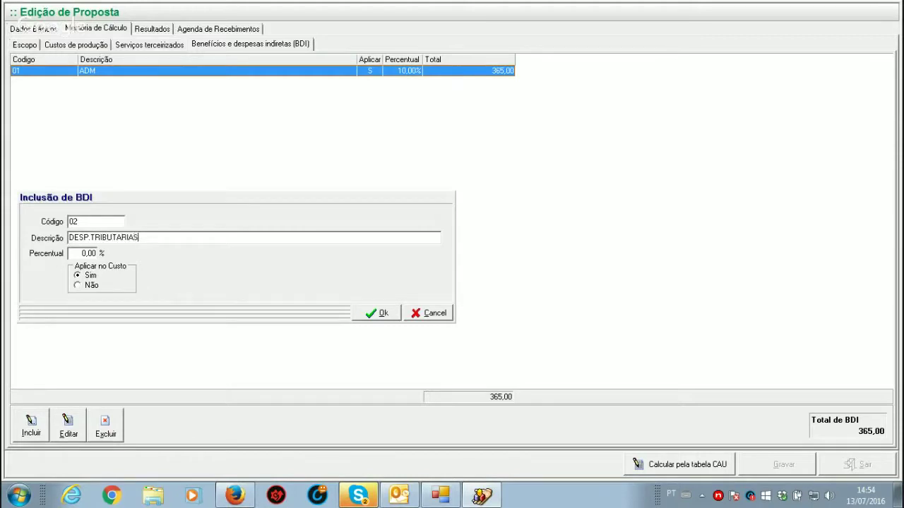
pyautogui.press('Tab')
pyautogui.write('16,66')
pyautogui.click(387, 315)
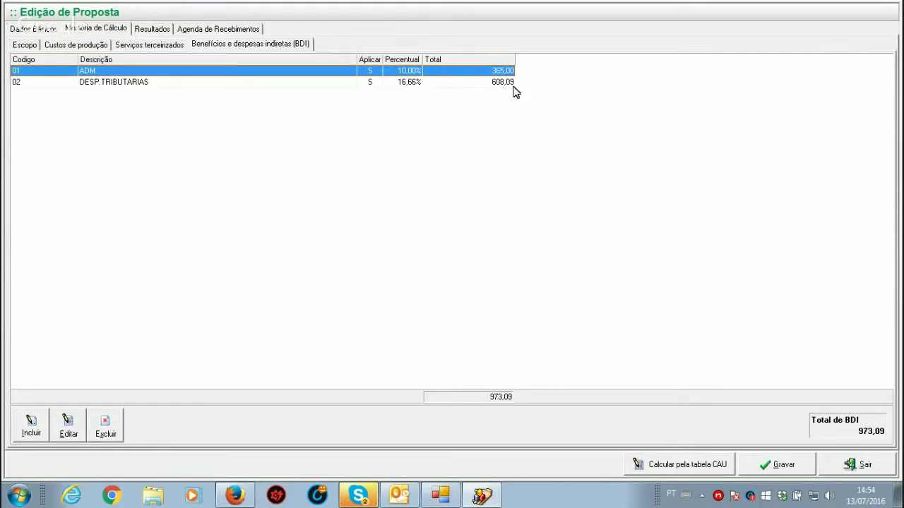
pyautogui.click(335, 83)
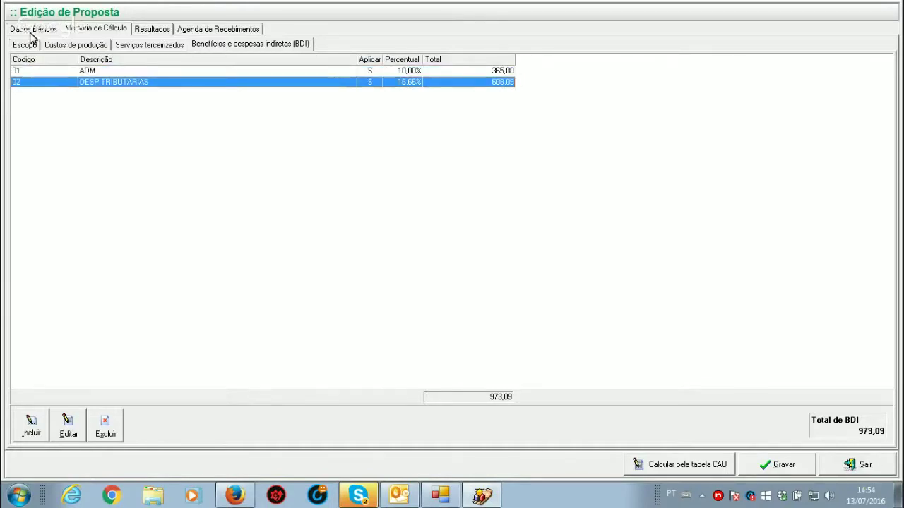
pyautogui.click(73, 431)
# Step: Set DESP.TRIBUTARIAS to Aplicar no Custo = Não, recalculating it to 802,61
pyautogui.click(83, 286)
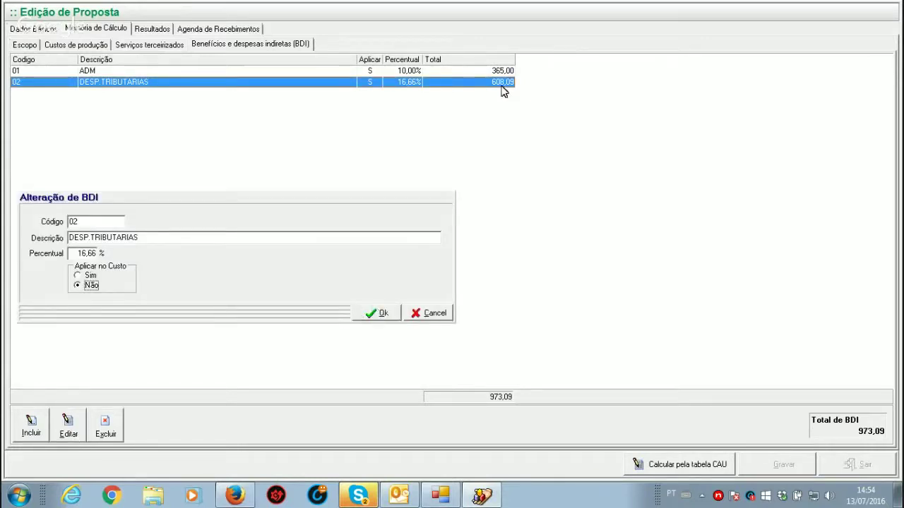
pyautogui.click(376, 313)
pyautogui.click(500, 82)
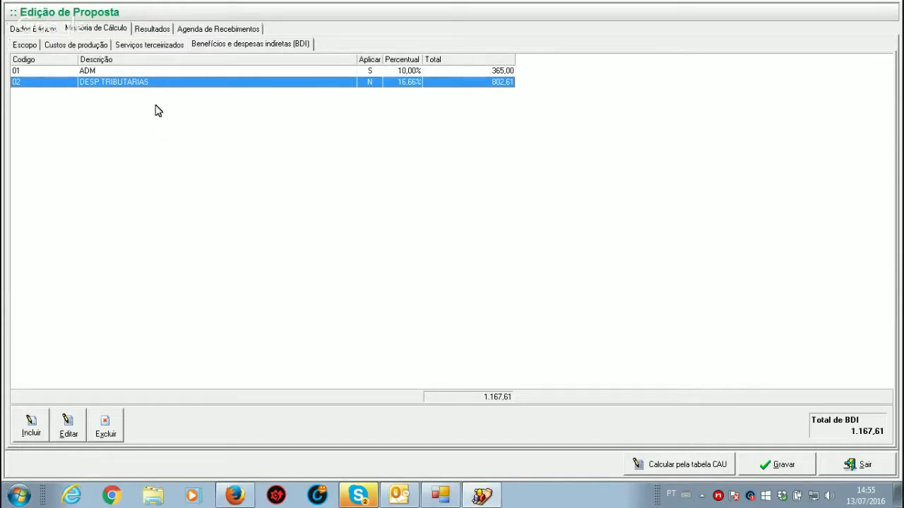
pyautogui.click(153, 72)
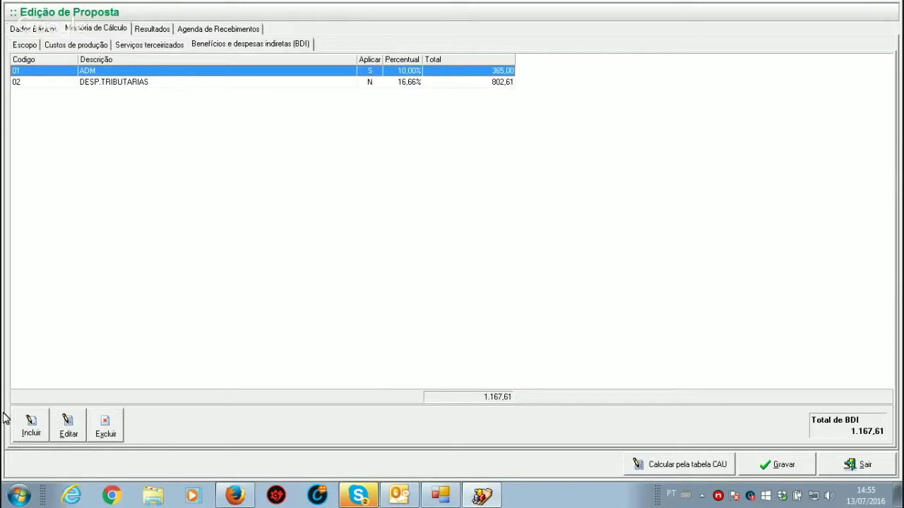
# Step: Add BDI item 03 LUCRO at 20%, not applied on cost, then select the DESP.TRIBUTARIAS row
pyautogui.click(33, 431)
pyautogui.write('03')
pyautogui.press('Tab')
pyautogui.write('LUCRO')
pyautogui.press('Tab')
pyautogui.write('20')
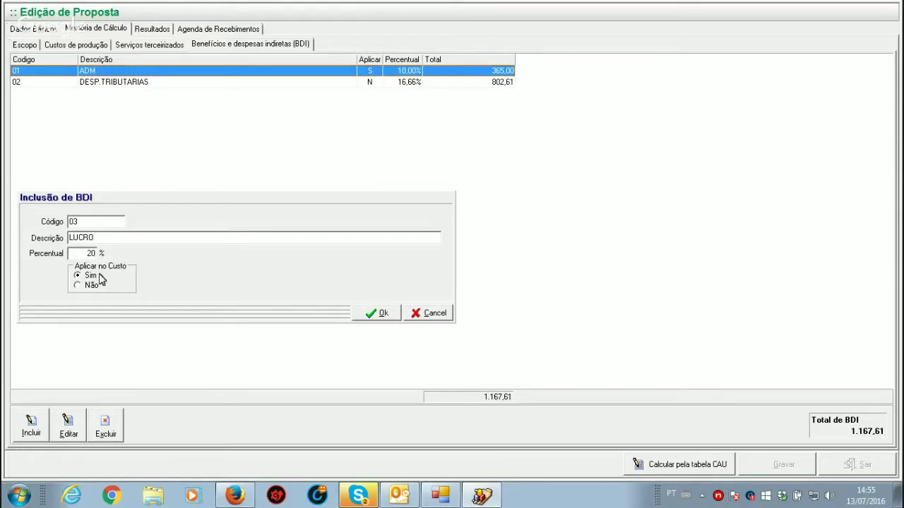
pyautogui.click(79, 289)
pyautogui.click(377, 314)
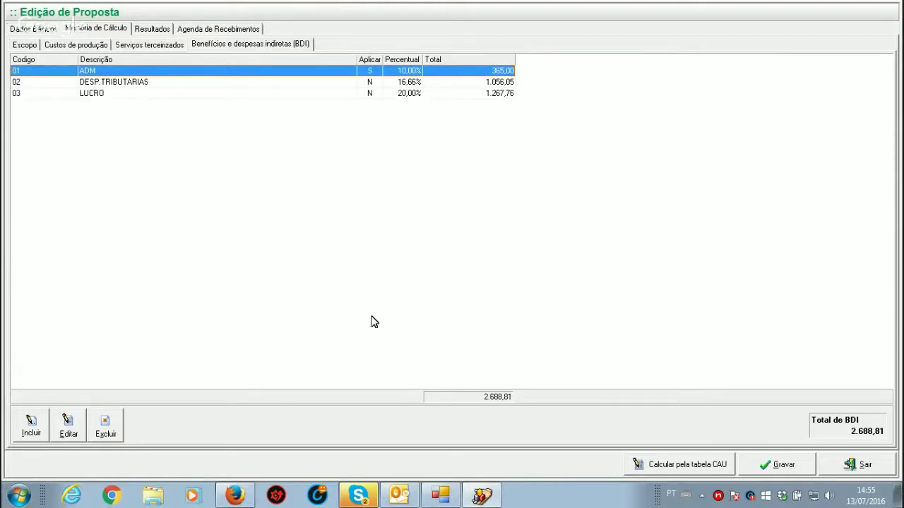
pyautogui.click(510, 83)
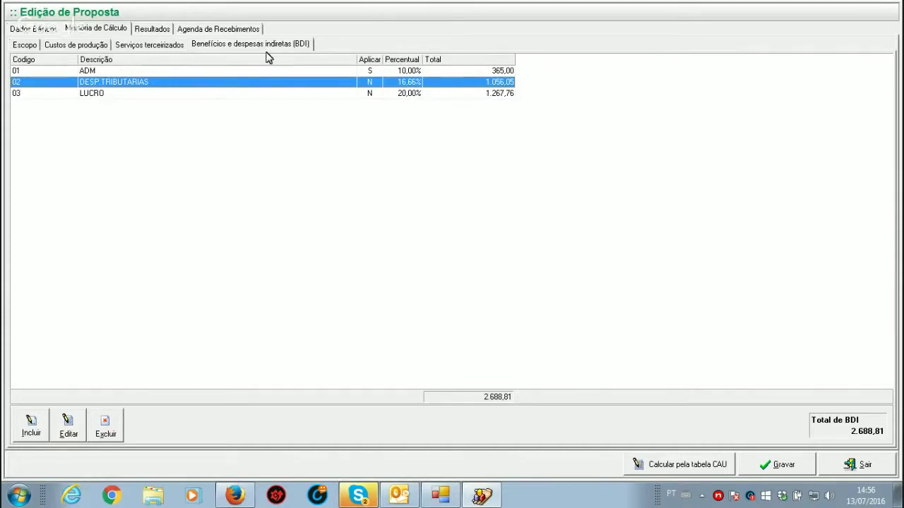
pyautogui.click(288, 72)
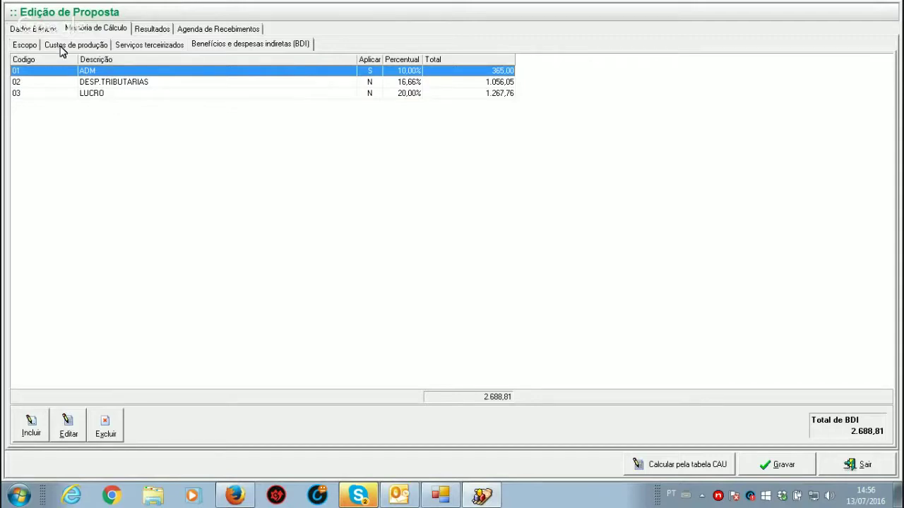
pyautogui.click(62, 47)
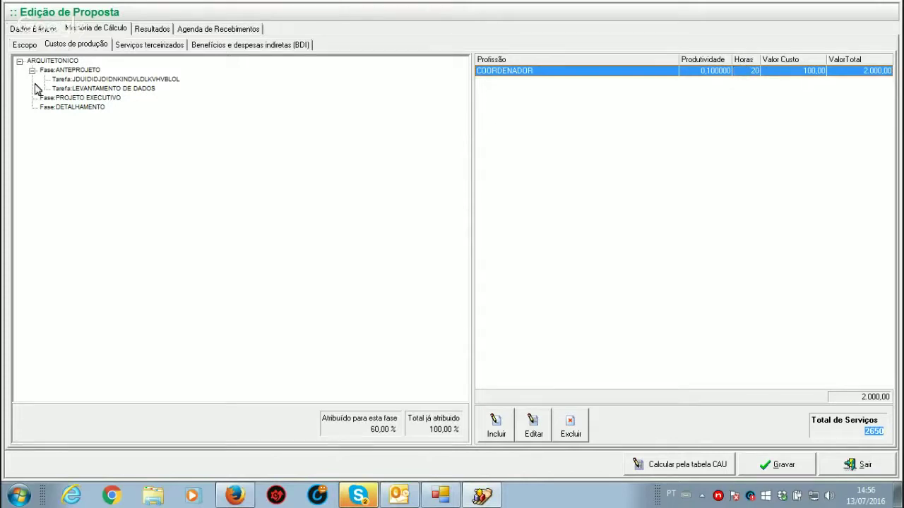
pyautogui.click(61, 70)
pyautogui.click(63, 98)
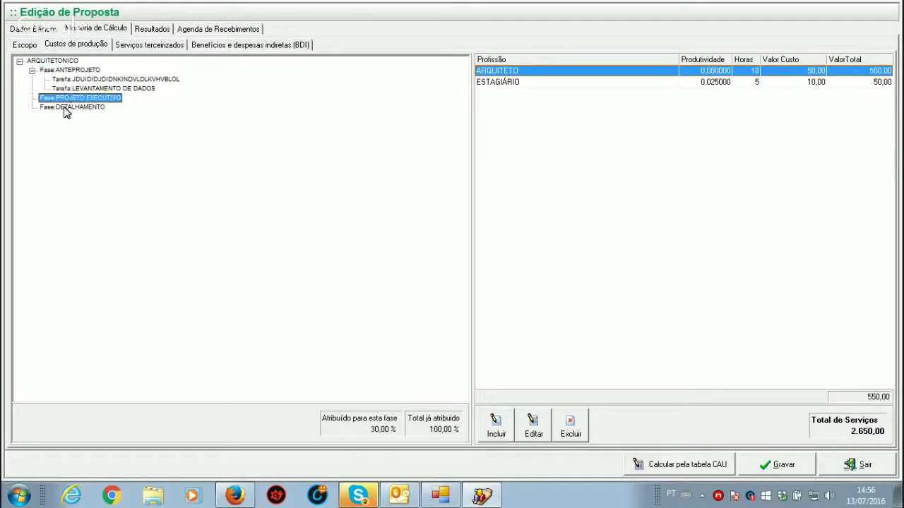
pyautogui.click(65, 108)
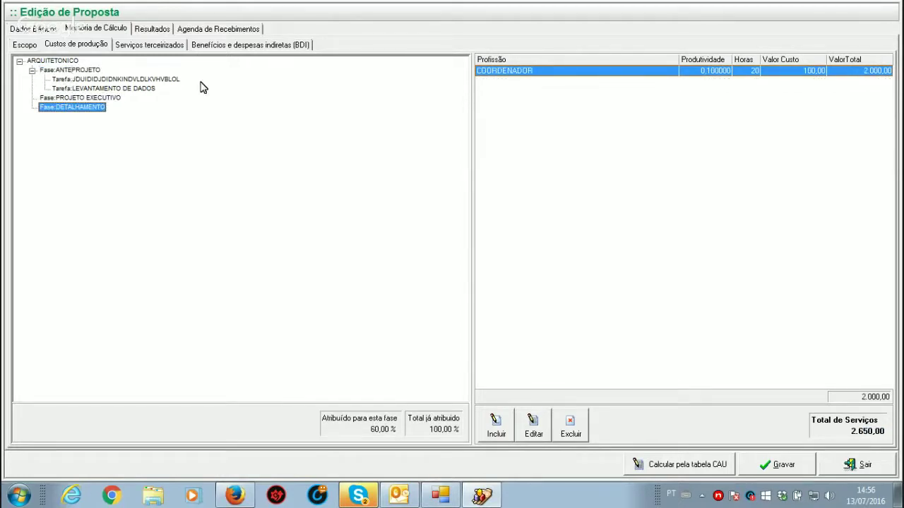
pyautogui.click(155, 46)
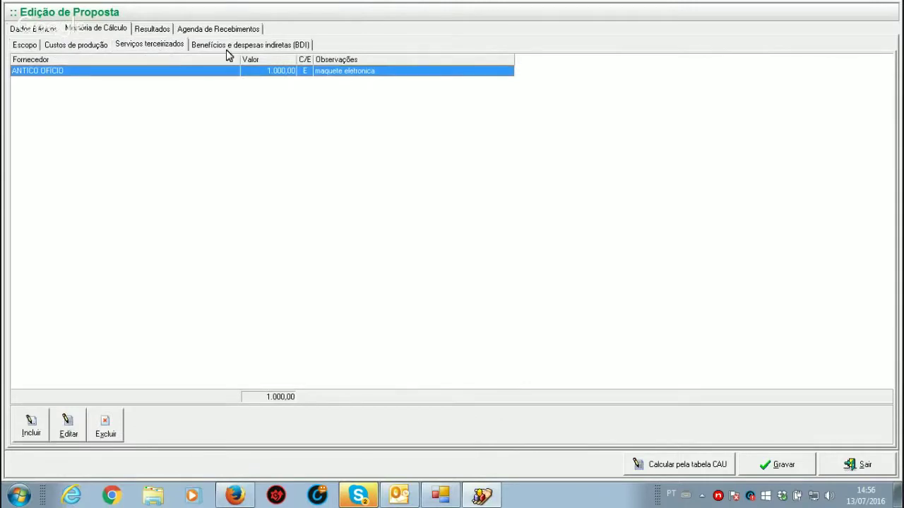
pyautogui.click(254, 46)
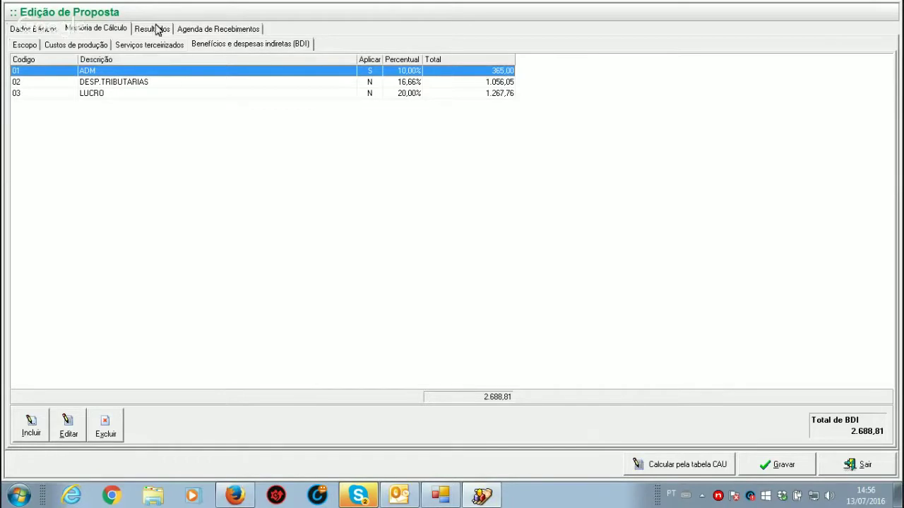
# Step: Review the Resultados totals (Total geral 6.338,81), then view the empty Agenda de Recebimentos
pyautogui.click(151, 33)
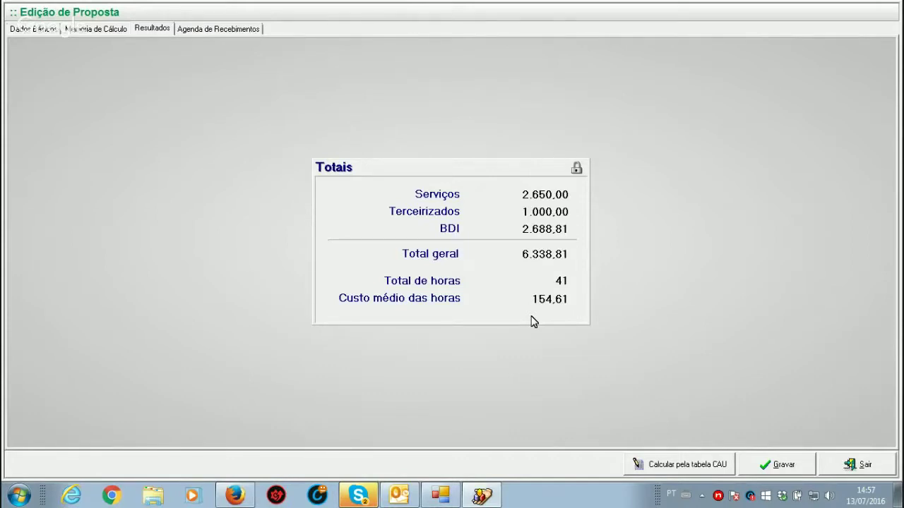
pyautogui.click(220, 28)
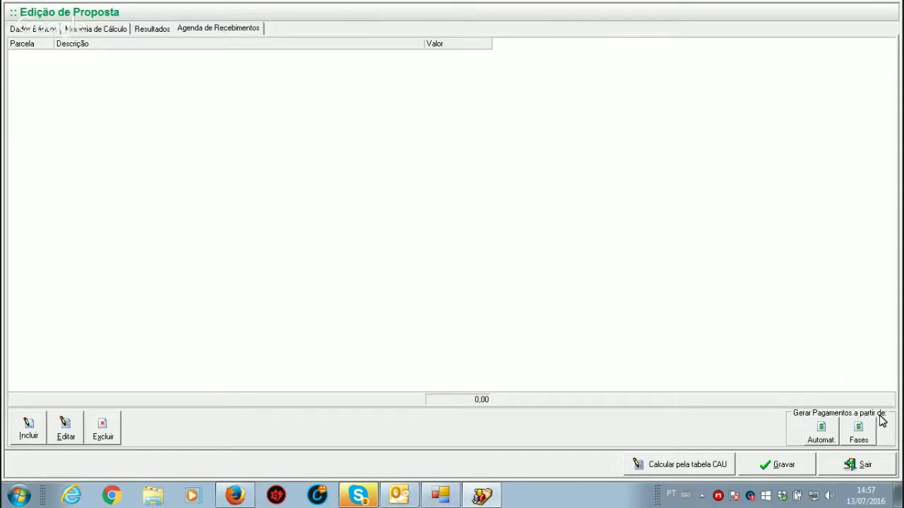
# Step: Generate 3 automatic installments of 2.113,00, 2.113,00 and 2.112,81
pyautogui.click(822, 434)
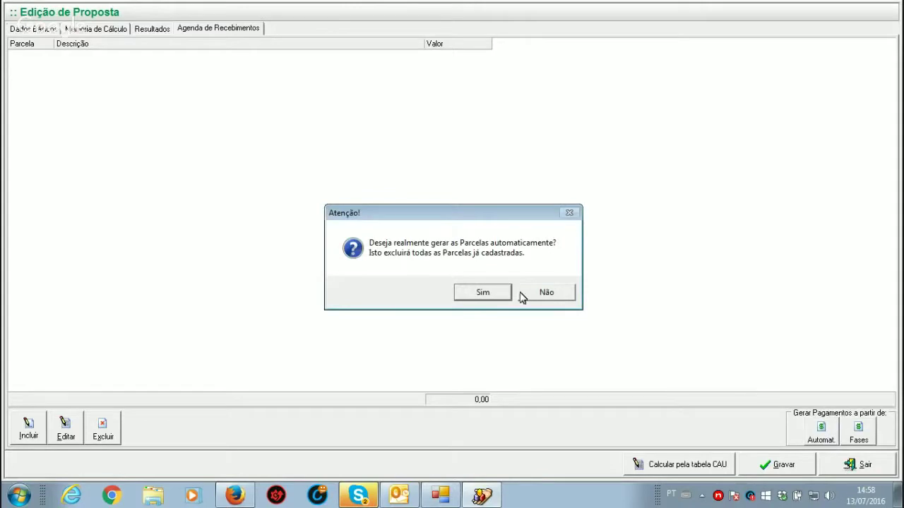
pyautogui.click(479, 298)
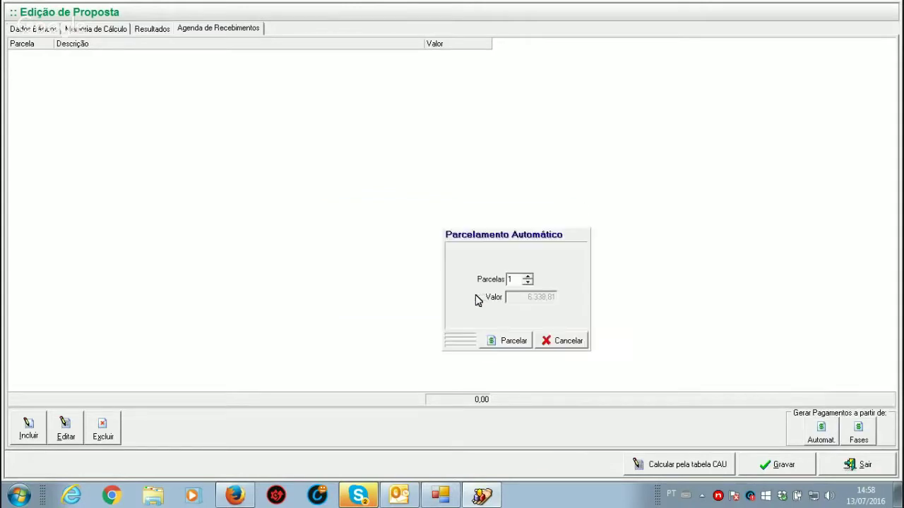
pyautogui.click(527, 277)
pyautogui.click(528, 277)
pyautogui.click(527, 277)
pyautogui.click(527, 281)
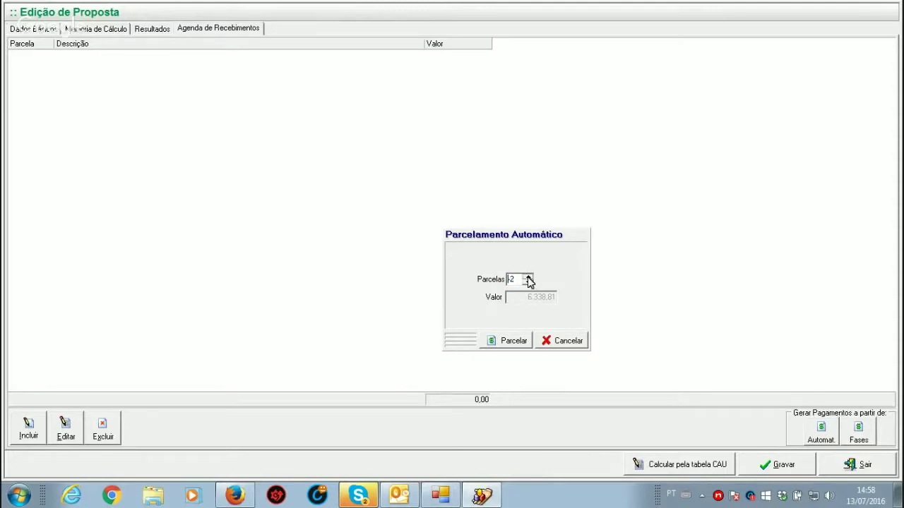
pyautogui.click(507, 342)
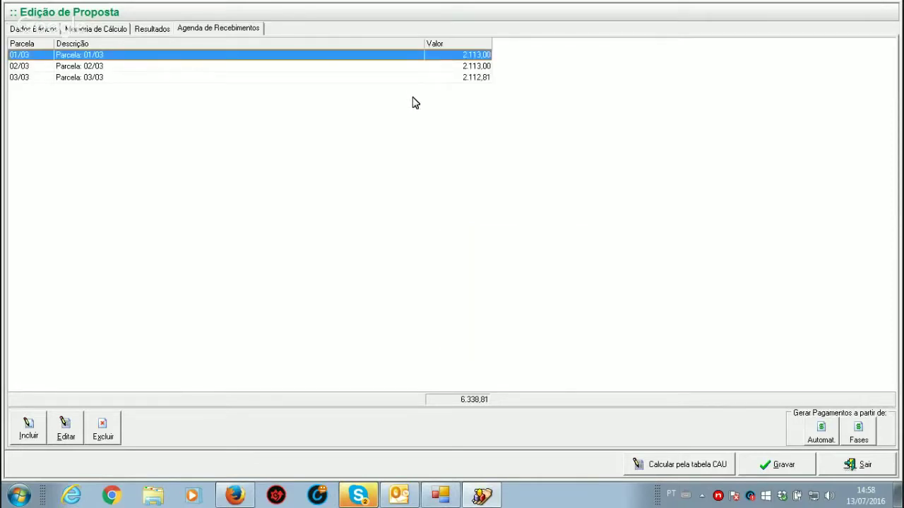
# Step: Replace the installments with phase-based ones (633,88, 1.901,64, 3.803,29) and save the proposal
pyautogui.click(861, 432)
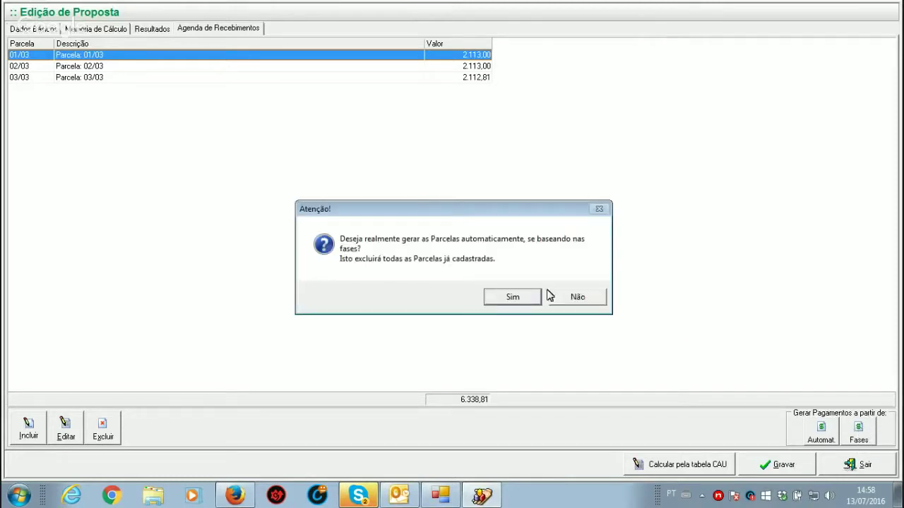
pyautogui.click(524, 298)
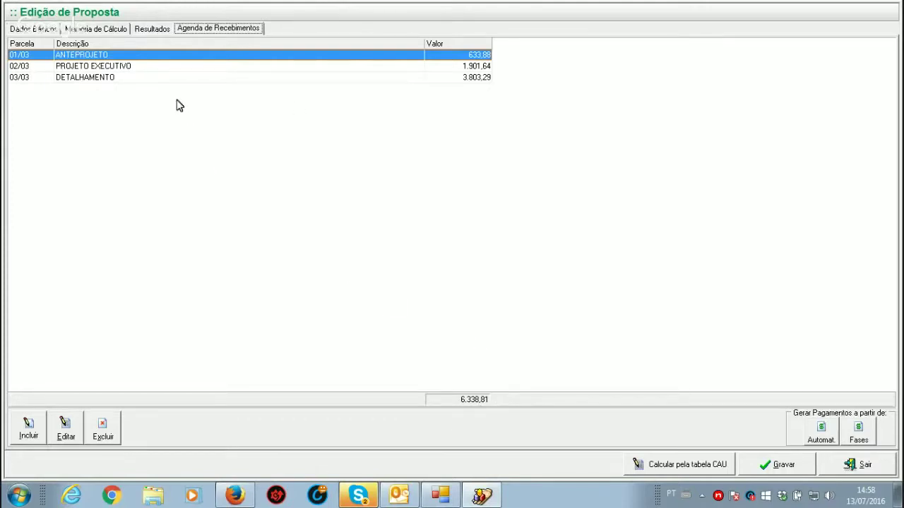
pyautogui.click(143, 28)
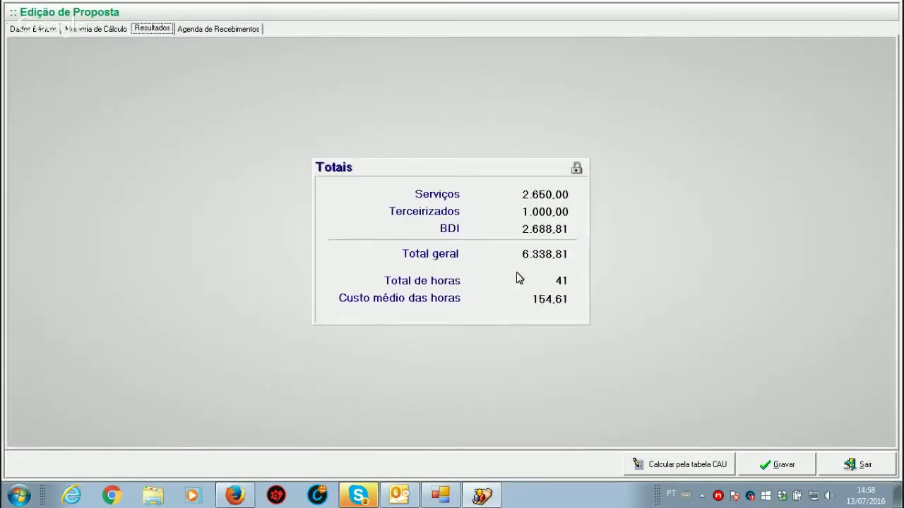
pyautogui.click(782, 465)
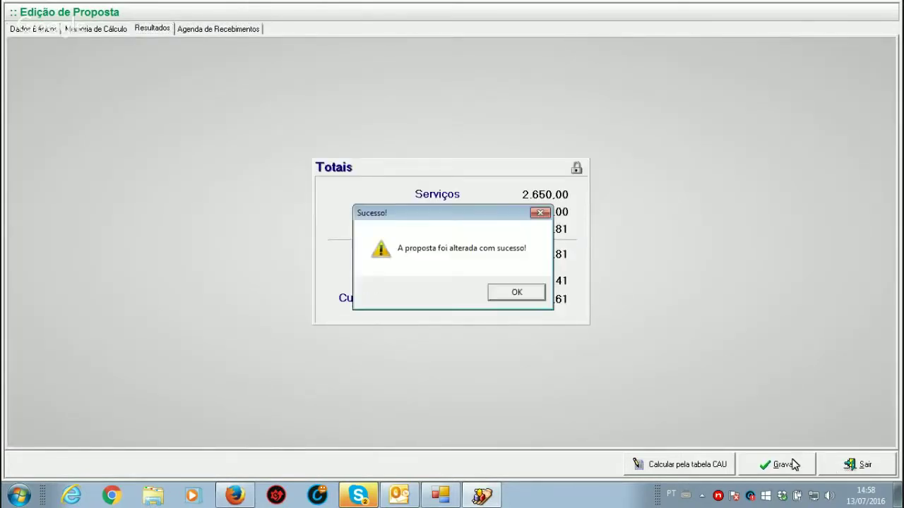
pyautogui.click(515, 292)
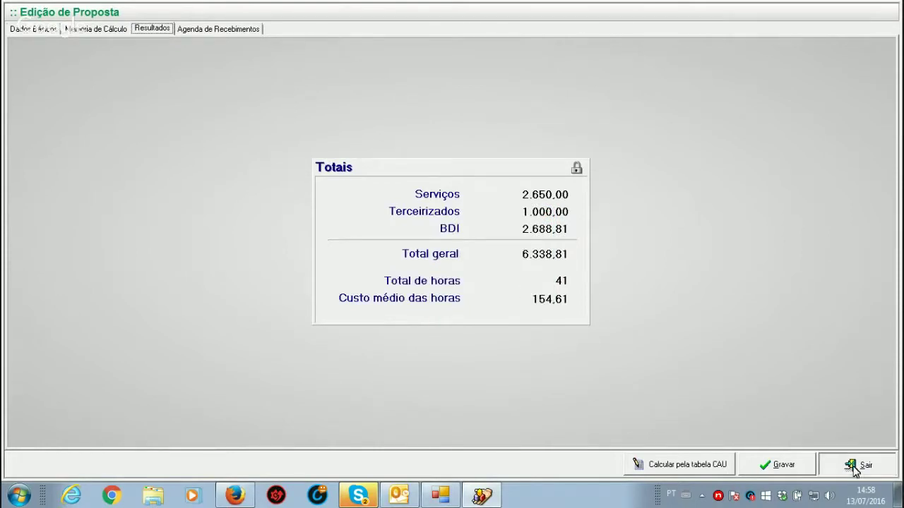
# Step: Close proposal 1001, list proposals up to 31/12/2016, then close the proposals list
pyautogui.click(860, 465)
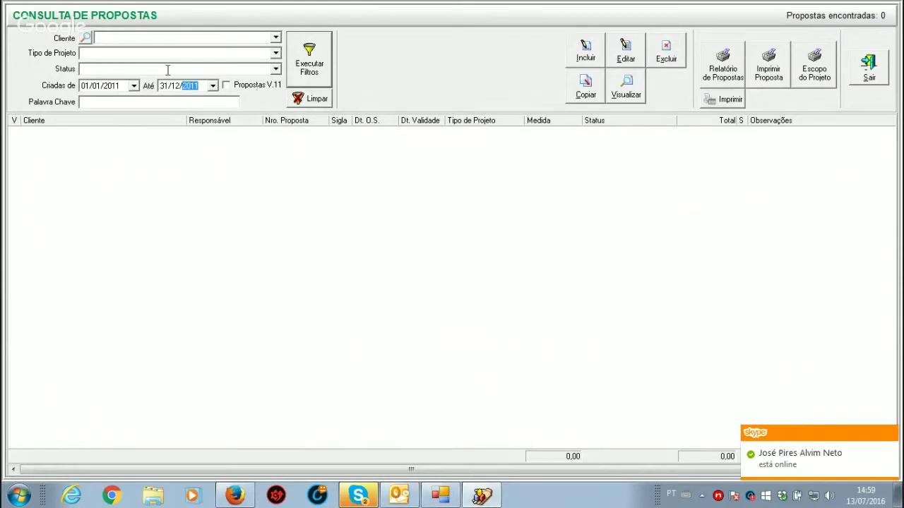
pyautogui.write('2016')
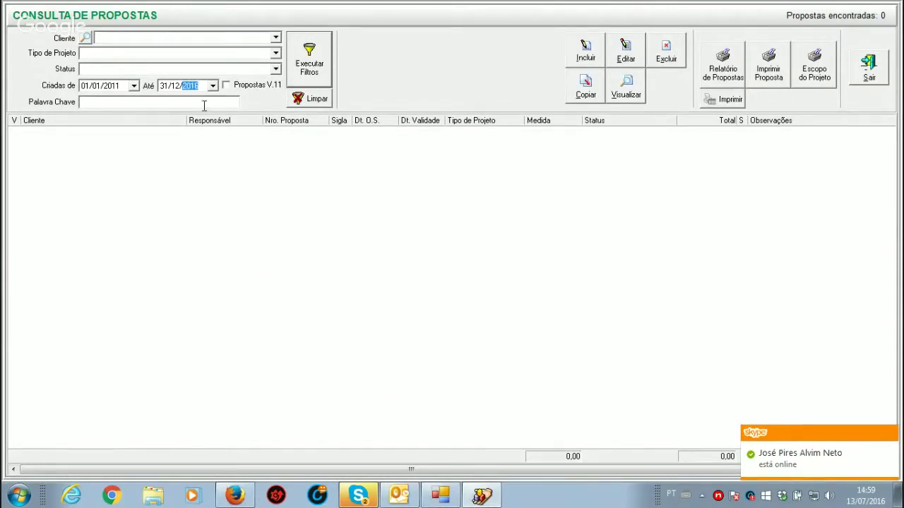
pyautogui.click(324, 71)
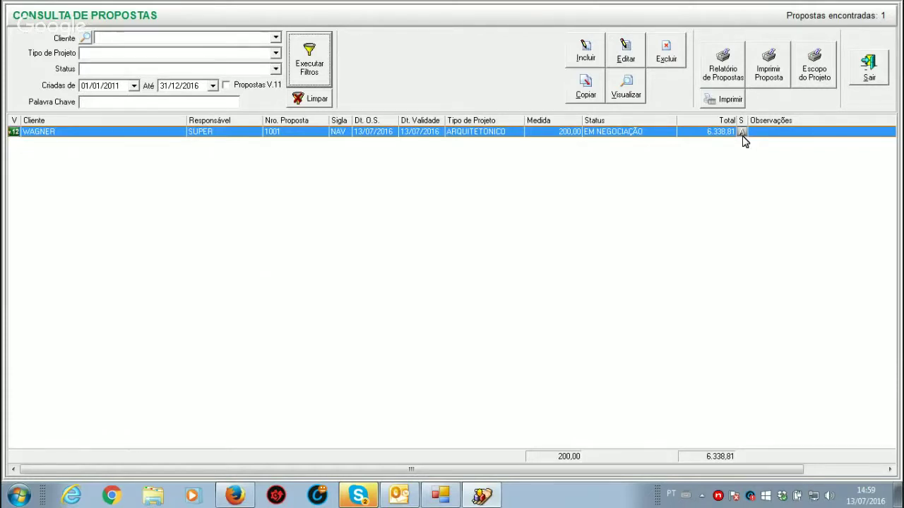
pyautogui.click(871, 69)
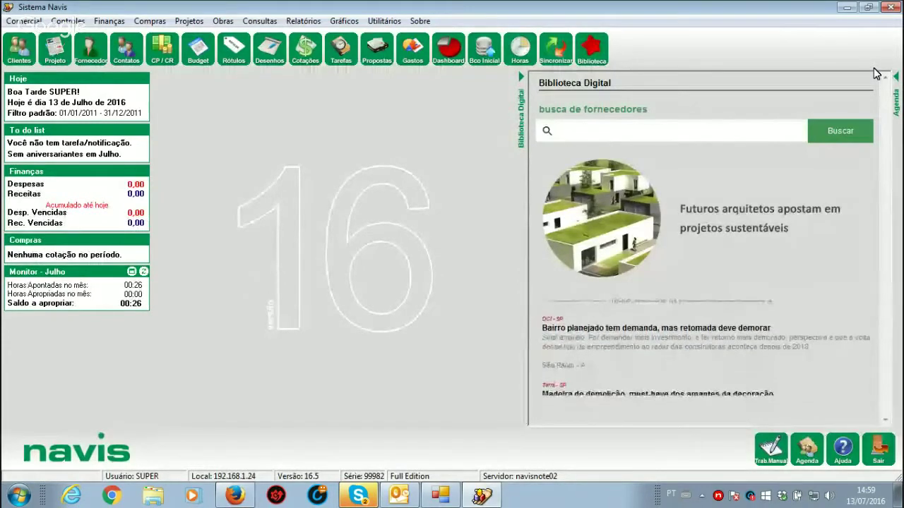
# Step: Bring up the BDI items list in the Empresa Principal company templates
pyautogui.click(388, 22)
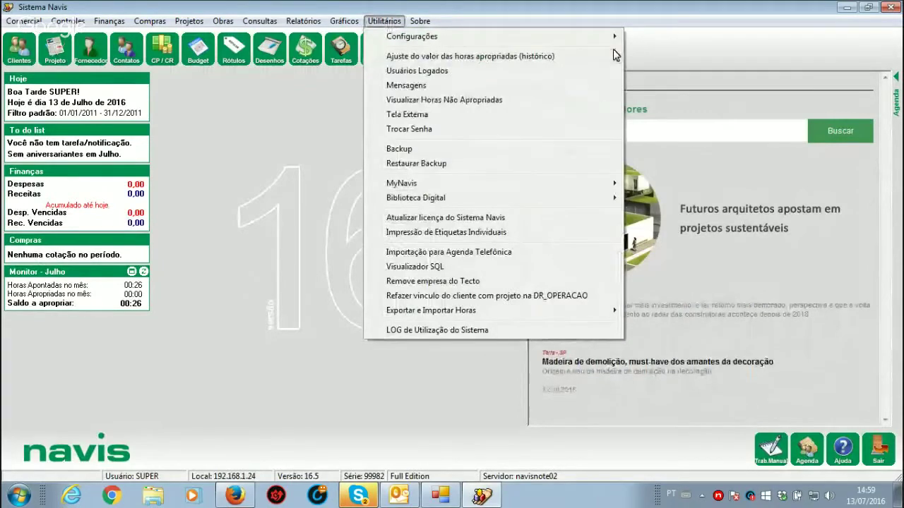
pyautogui.moveTo(613, 43)
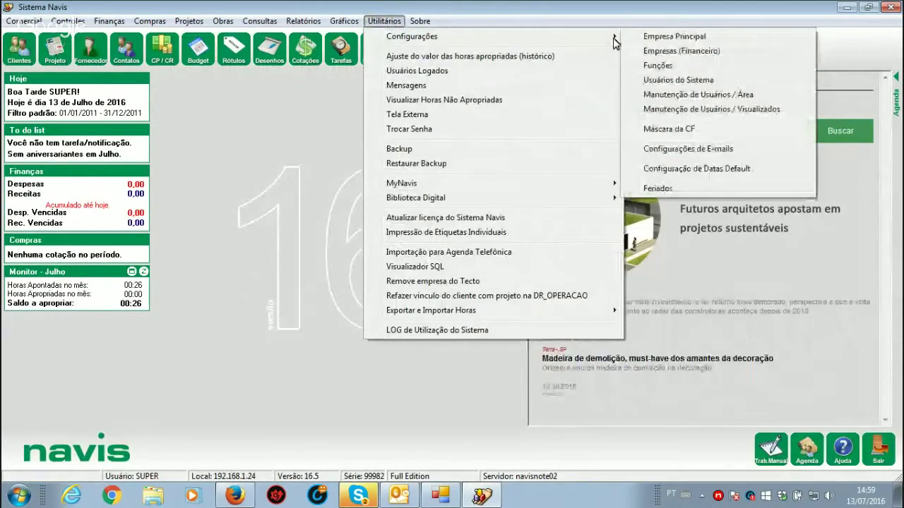
pyautogui.click(675, 36)
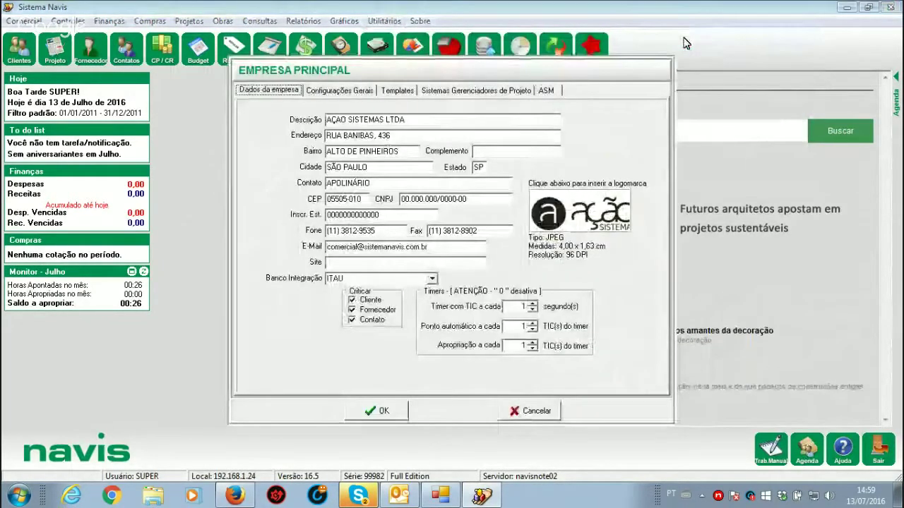
pyautogui.click(397, 91)
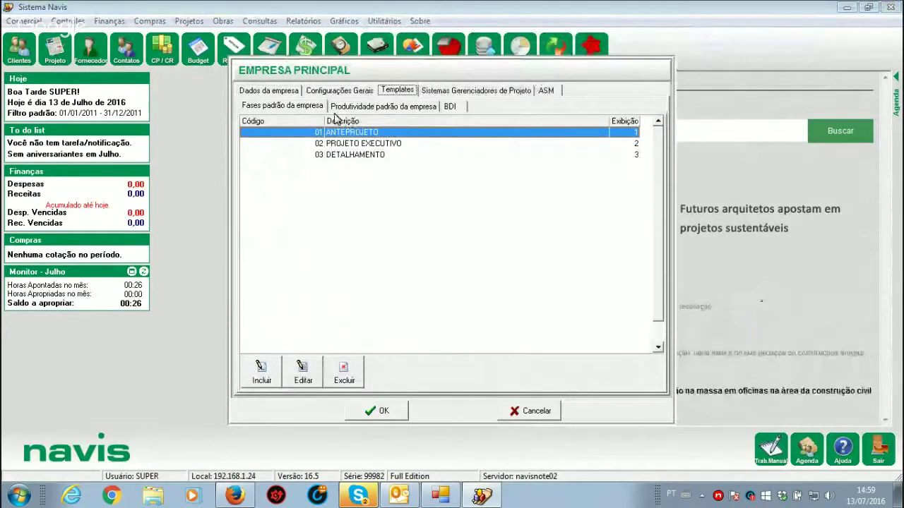
pyautogui.click(449, 106)
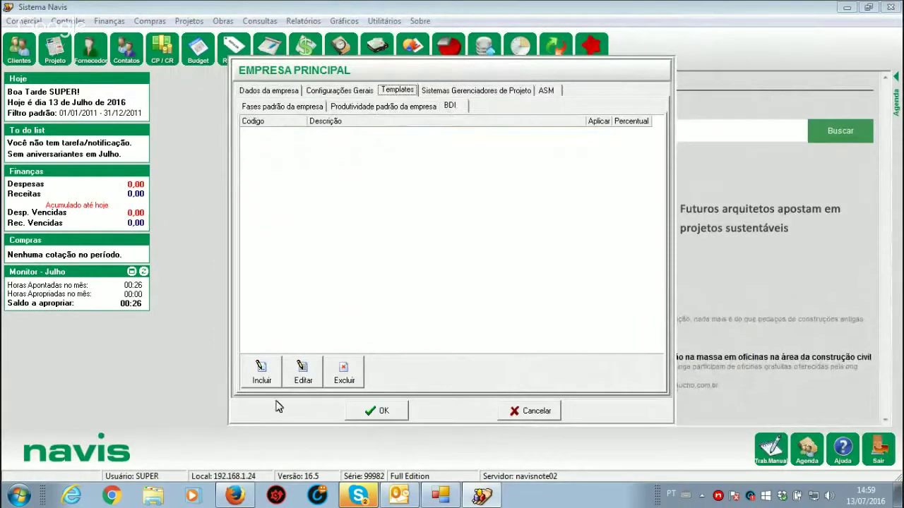
# Step: Add BDI item 1 DESPESAS ADMINISTRATIVAS, applied to cost
pyautogui.click(259, 372)
pyautogui.write('1')
pyautogui.press('Tab')
pyautogui.write('DES')
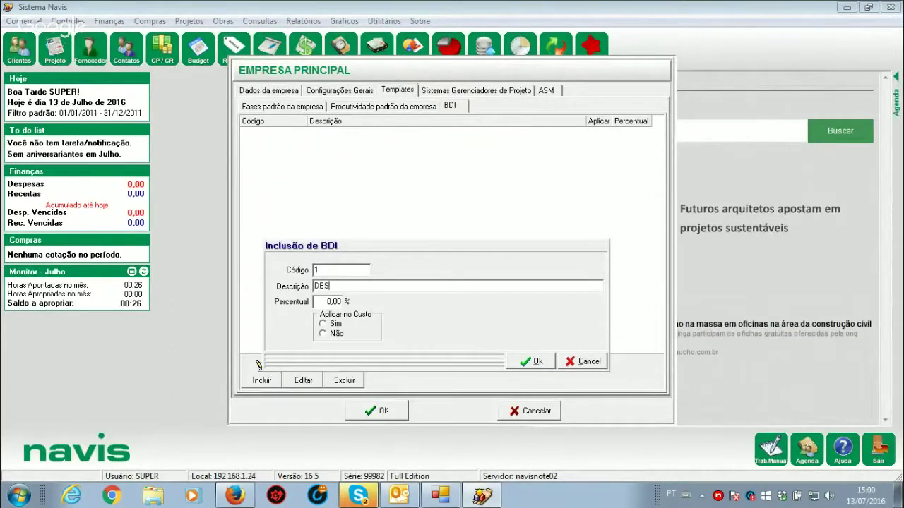
pyautogui.write('PESAS ADM')
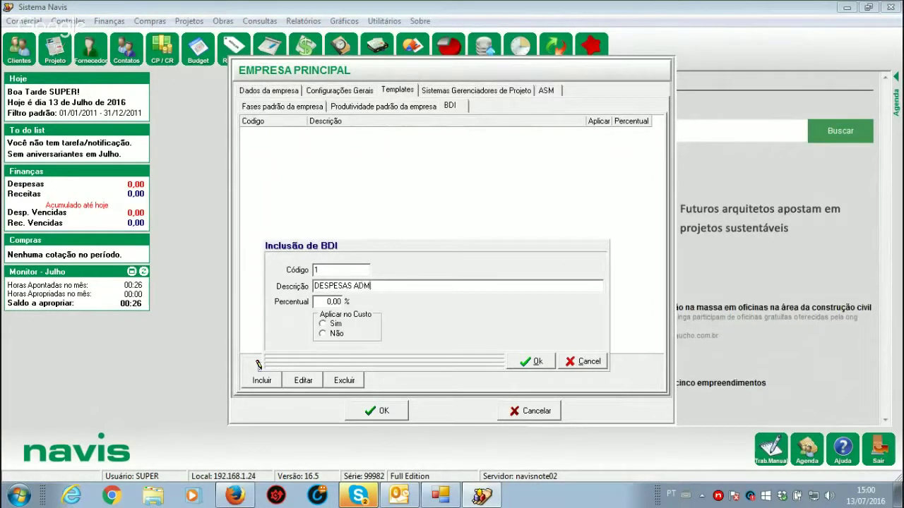
pyautogui.write('INISTRATIVAS')
pyautogui.press('Tab')
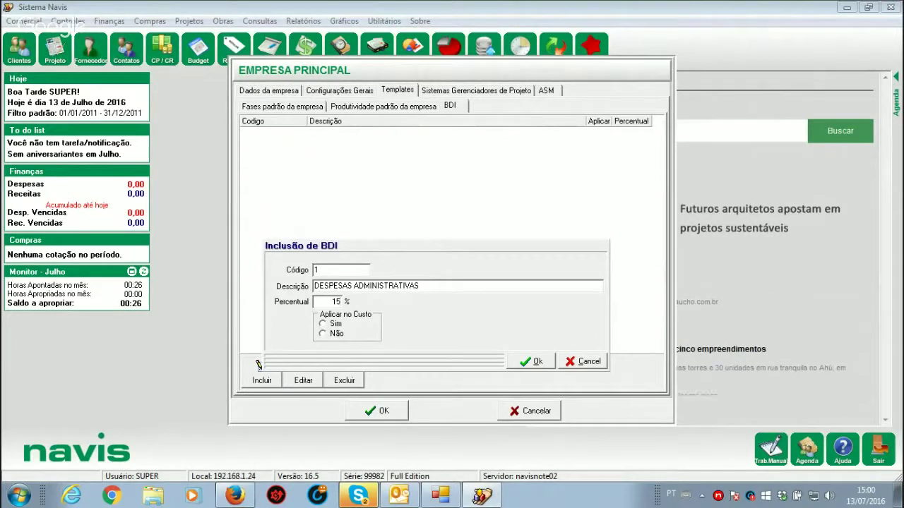
pyautogui.click(323, 324)
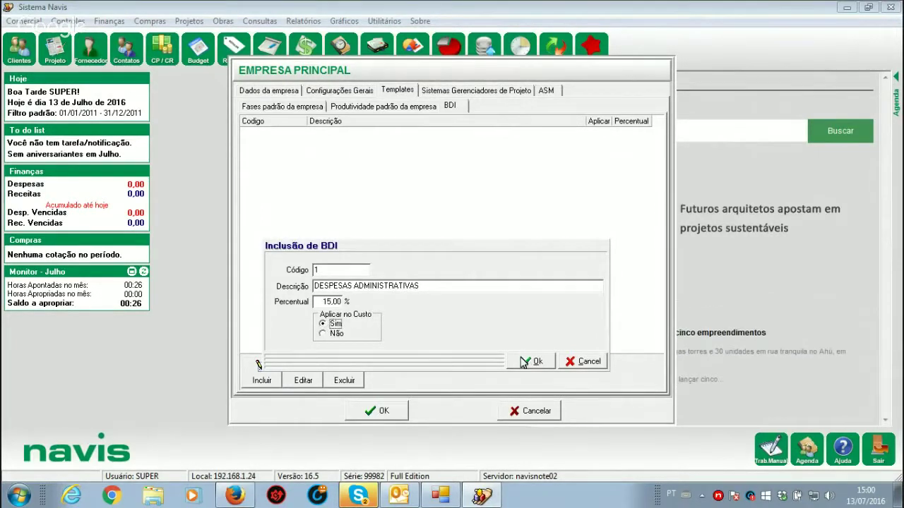
pyautogui.click(529, 361)
# Step: Add BDI item 2 DESPESAS TRIBUTARIAS, not applied to cost
pyautogui.click(260, 373)
pyautogui.write('2')
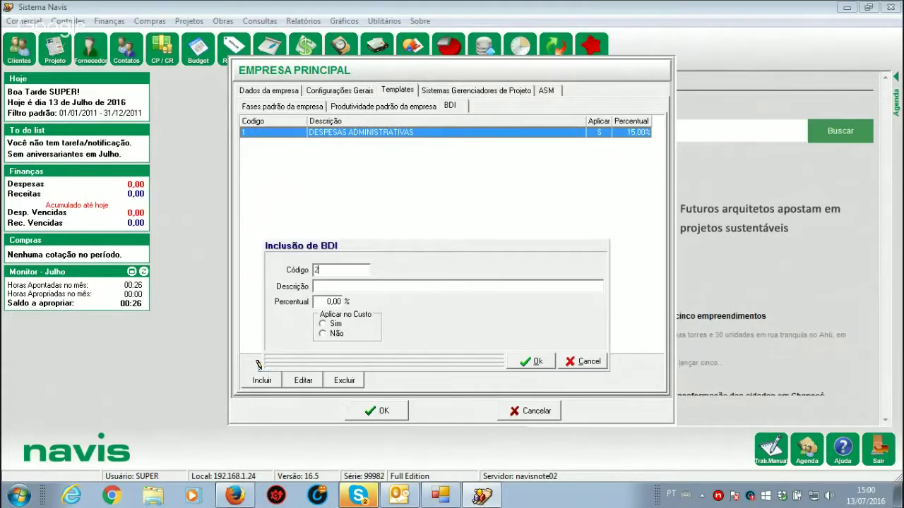
pyautogui.press('Tab')
pyautogui.write('DESPESAS TRIBUTARIAS')
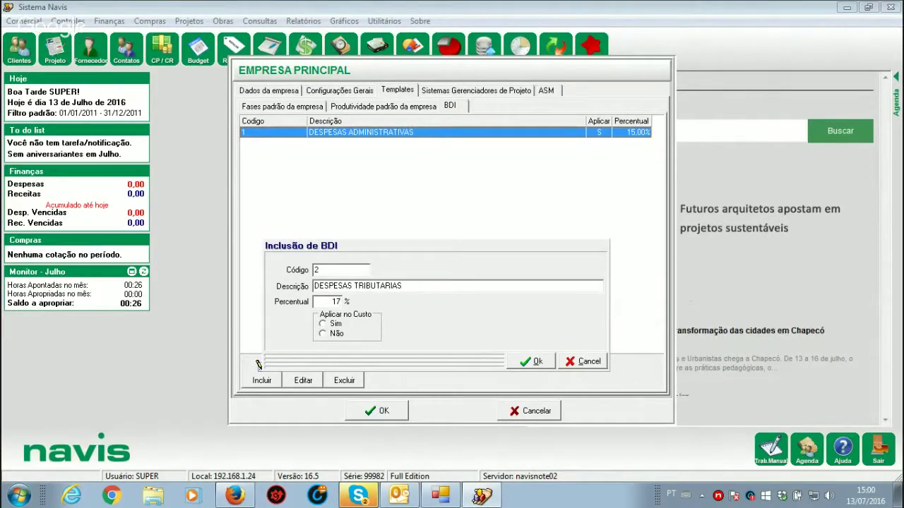
pyautogui.click(332, 334)
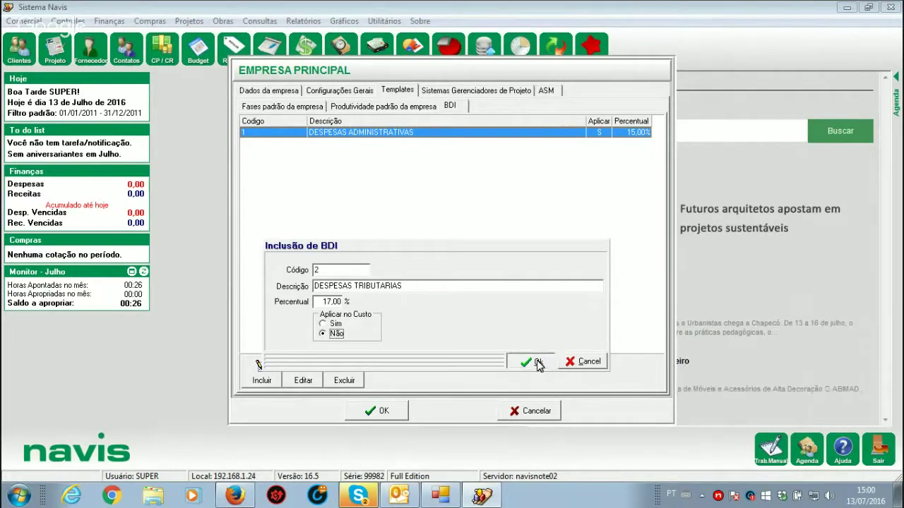
pyautogui.click(537, 362)
# Step: Add BDI item 3 LUCRO at 25%, not applied to cost, and close the company settings
pyautogui.click(258, 374)
pyautogui.write('3')
pyautogui.press('Tab')
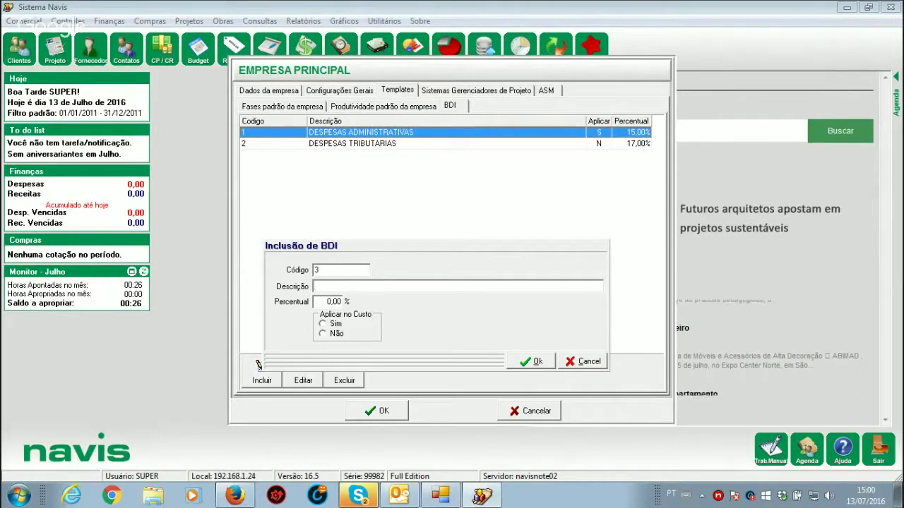
pyautogui.write('LUCRO')
pyautogui.press('Tab')
pyautogui.write('25')
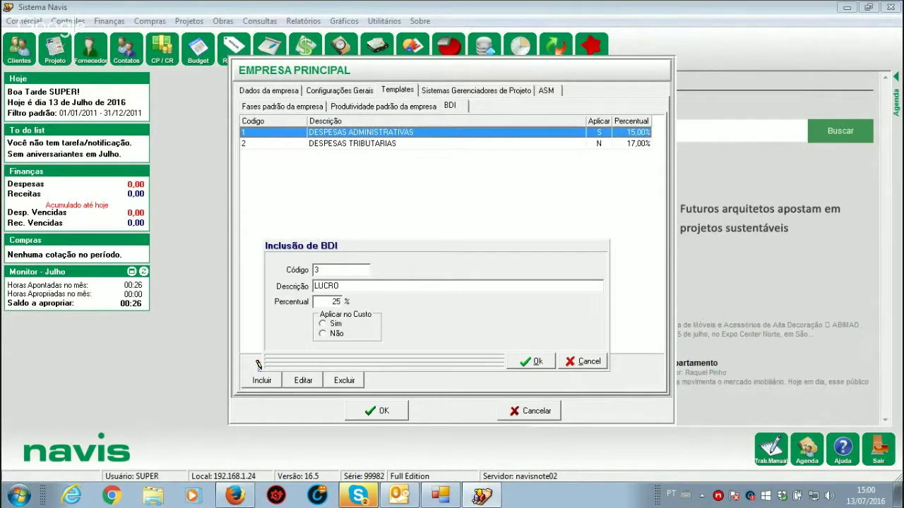
pyautogui.click(335, 334)
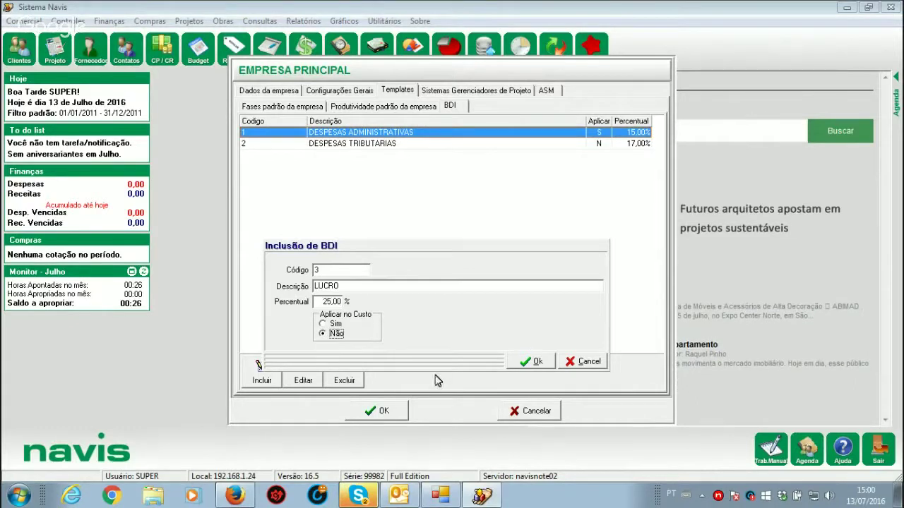
pyautogui.click(532, 362)
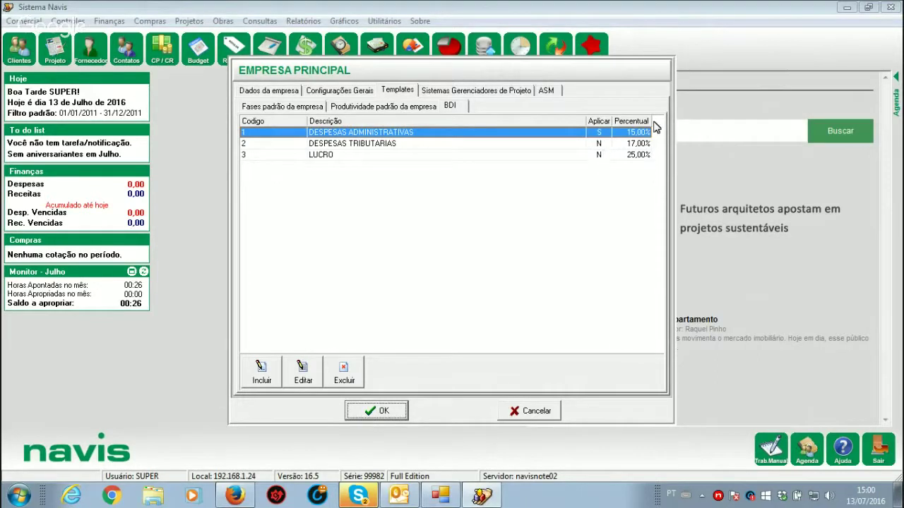
pyautogui.press('Return')
pyautogui.click(21, 22)
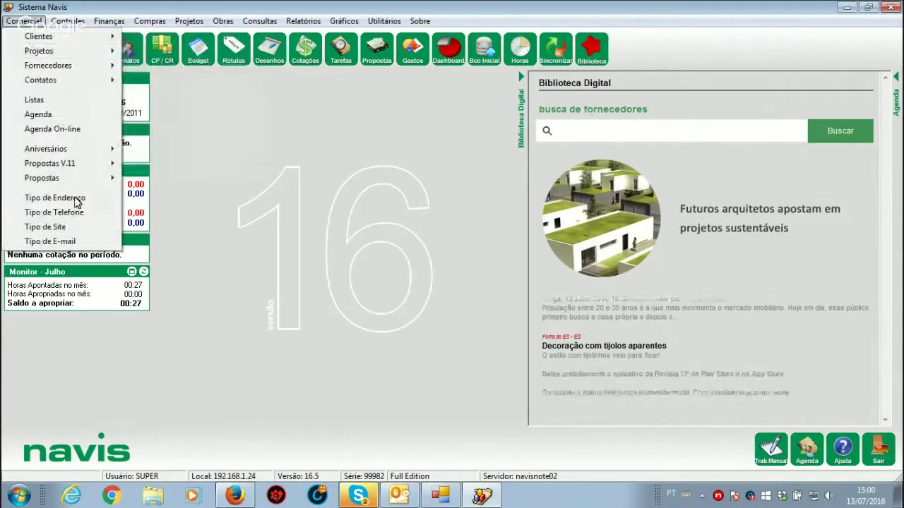
# Step: Change the default date filter's end year to 2016 and save it
pyautogui.moveTo(73, 183)
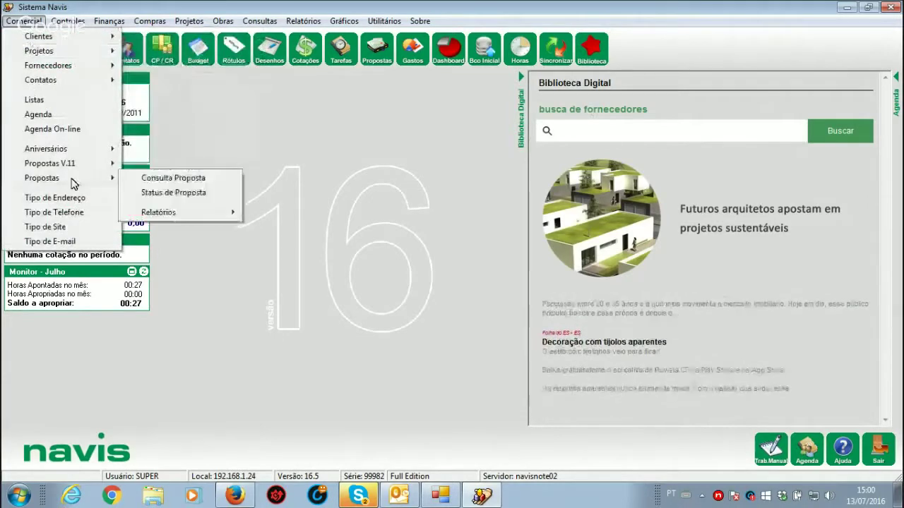
pyautogui.click(187, 183)
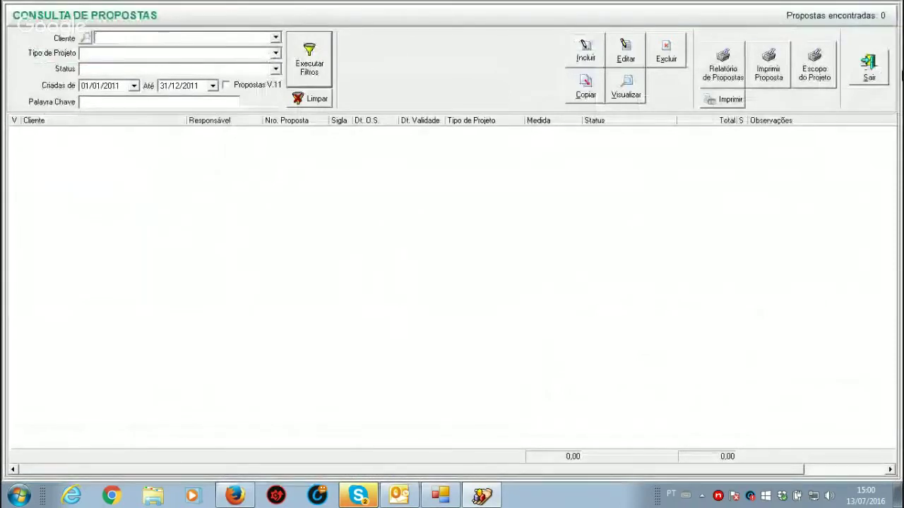
pyautogui.click(868, 67)
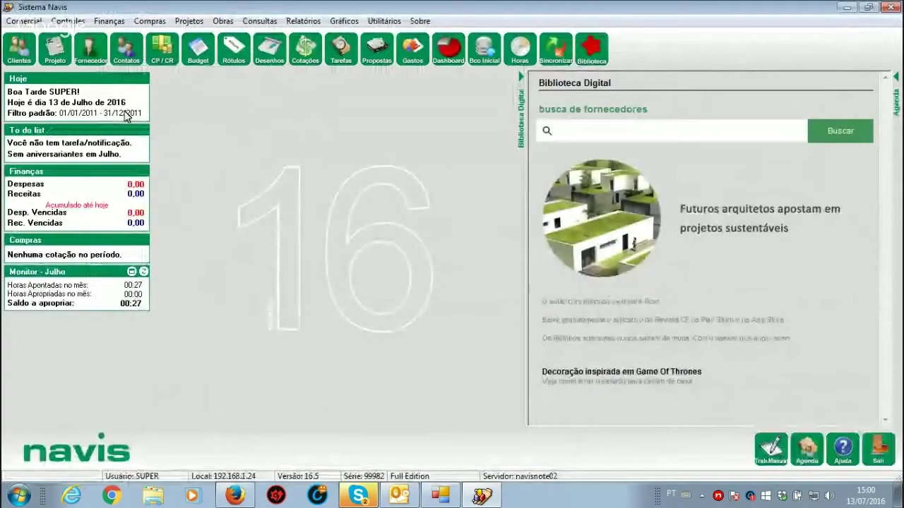
pyautogui.click(126, 116)
pyautogui.click(471, 253)
pyautogui.write('2016')
pyautogui.click(470, 300)
# Step: Reopen Consulta Proposta, now listing proposal 1001 at 6.338,81
pyautogui.click(35, 22)
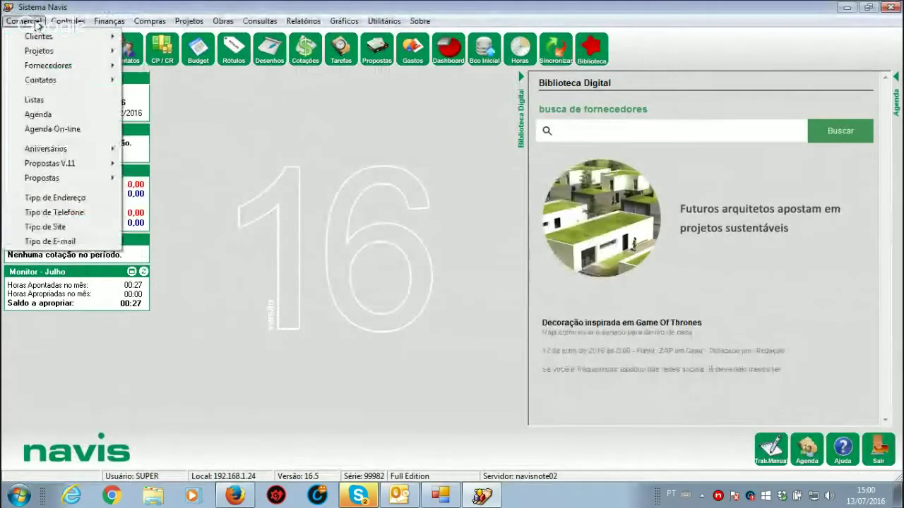
pyautogui.moveTo(85, 178)
pyautogui.click(173, 178)
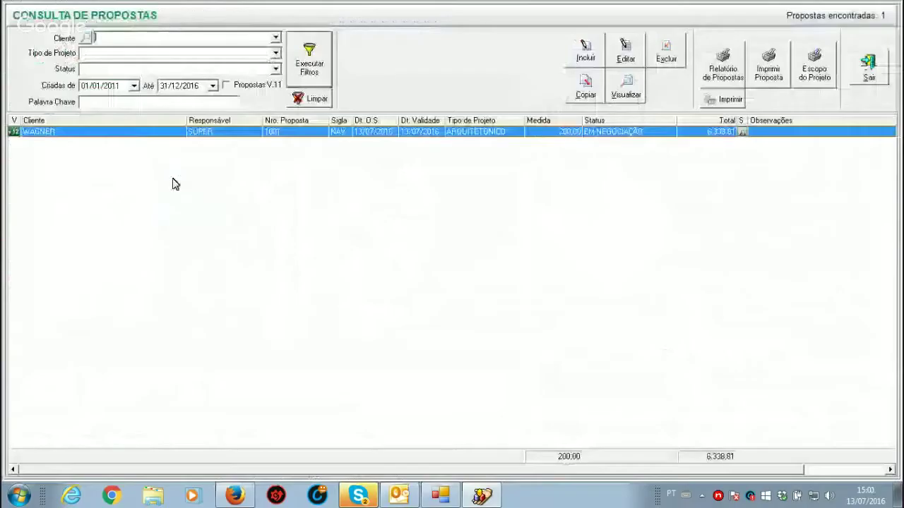
pyautogui.click(586, 59)
# Step: Create proposal 1002 for the chosen client with a 500 m² area and save it
pyautogui.click(625, 155)
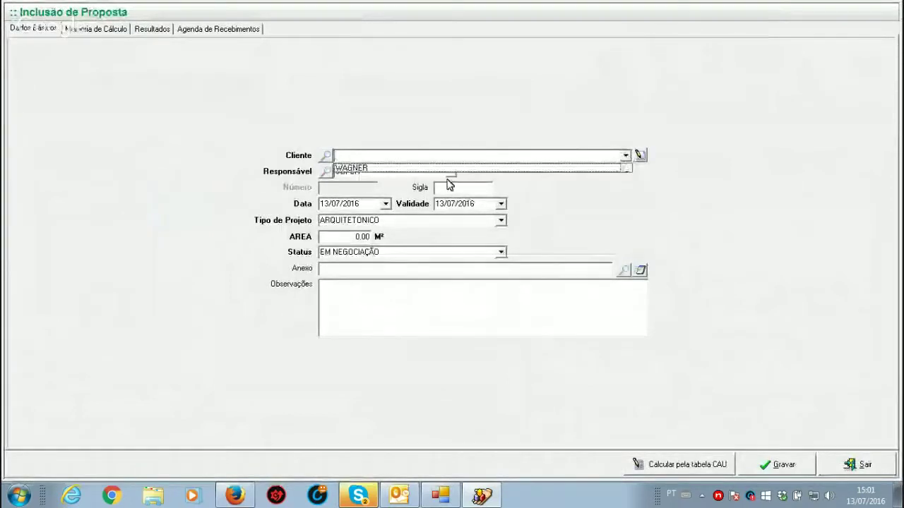
pyautogui.click(378, 169)
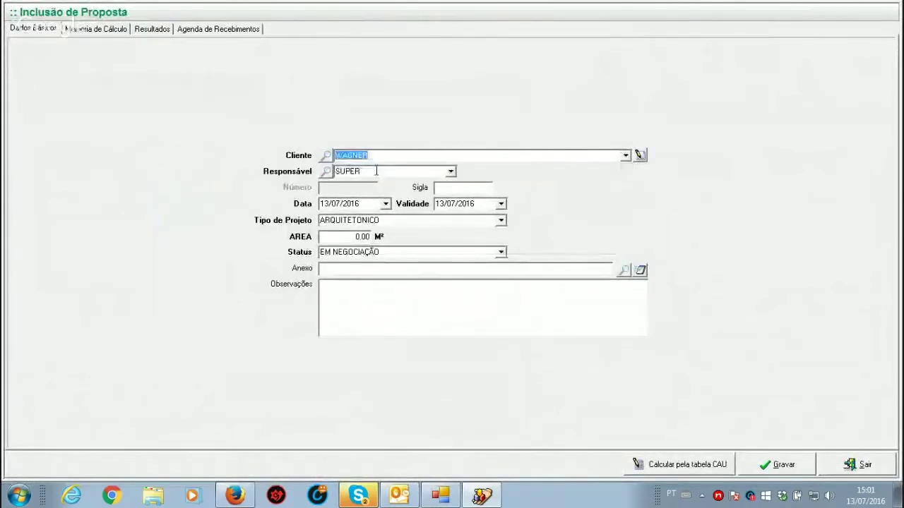
pyautogui.click(354, 243)
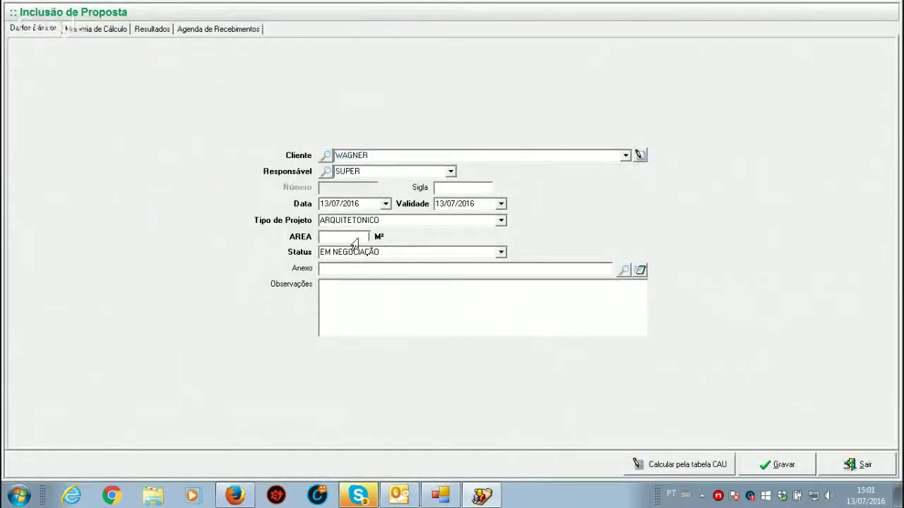
pyautogui.write('500')
pyautogui.click(781, 464)
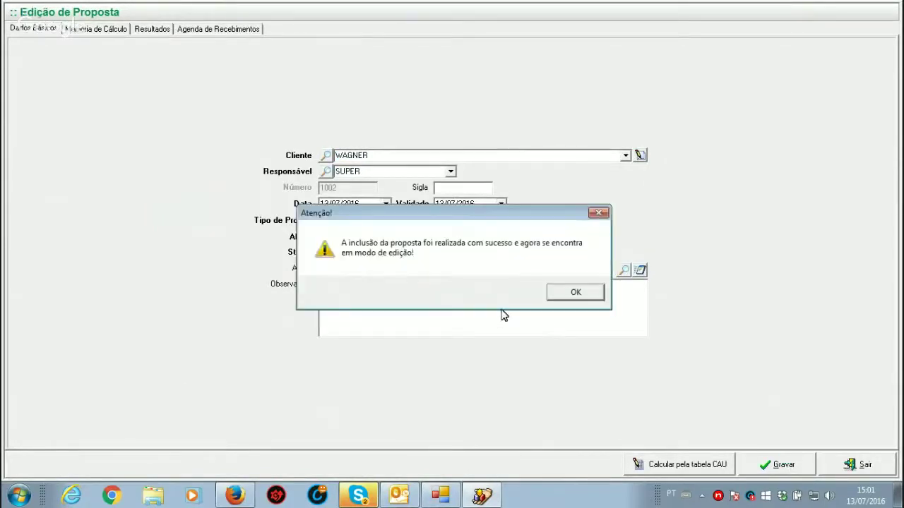
pyautogui.click(576, 295)
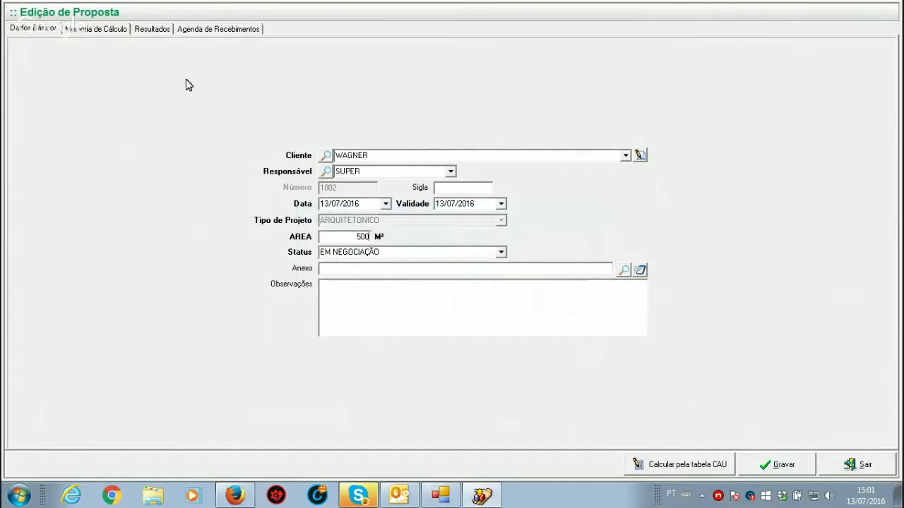
# Step: Include ANTEPROJETO, PROJETO EXECUTIVO and DETALHAMENTO in the scope, then view the BDI items
pyautogui.click(104, 30)
pyautogui.click(509, 302)
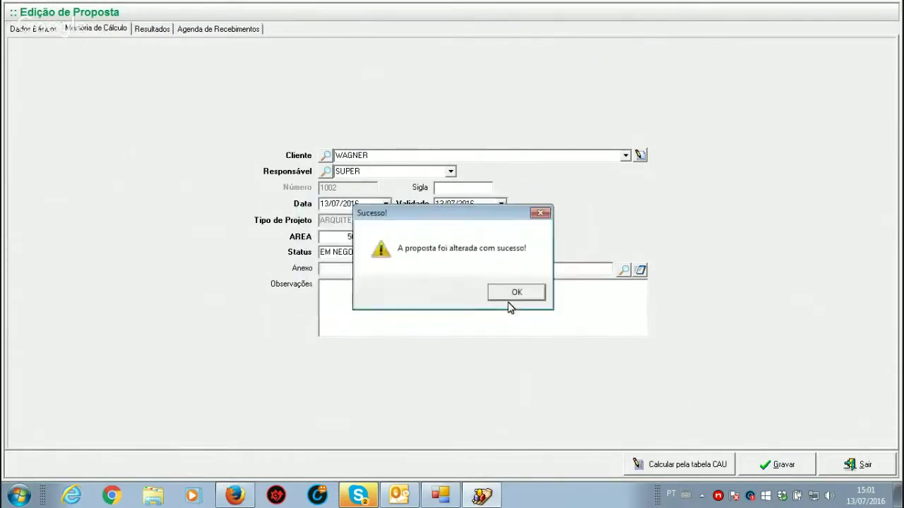
pyautogui.click(512, 299)
pyautogui.click(41, 132)
pyautogui.click(41, 159)
pyautogui.click(41, 168)
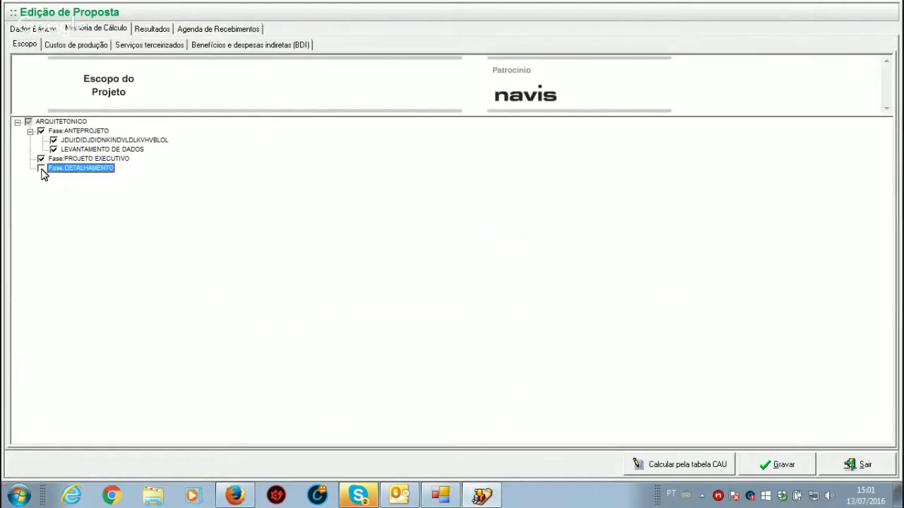
pyautogui.click(83, 45)
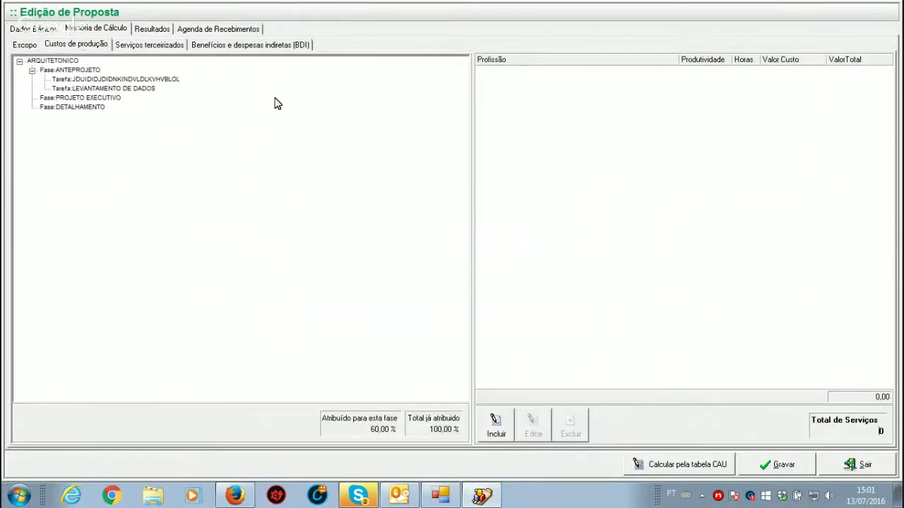
pyautogui.click(284, 46)
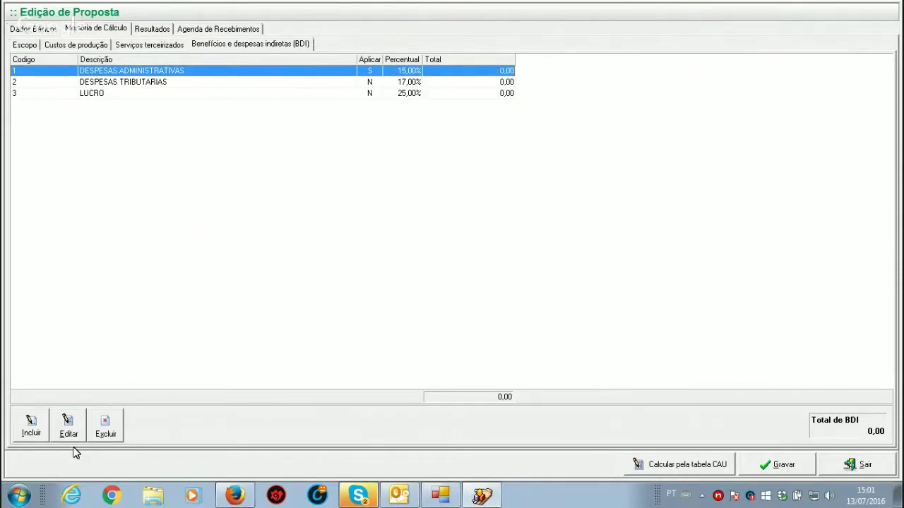
# Step: Cancel editing the DESPESAS ADMINISTRATIVAS BDI item and view the Custos de produção page
pyautogui.click(76, 424)
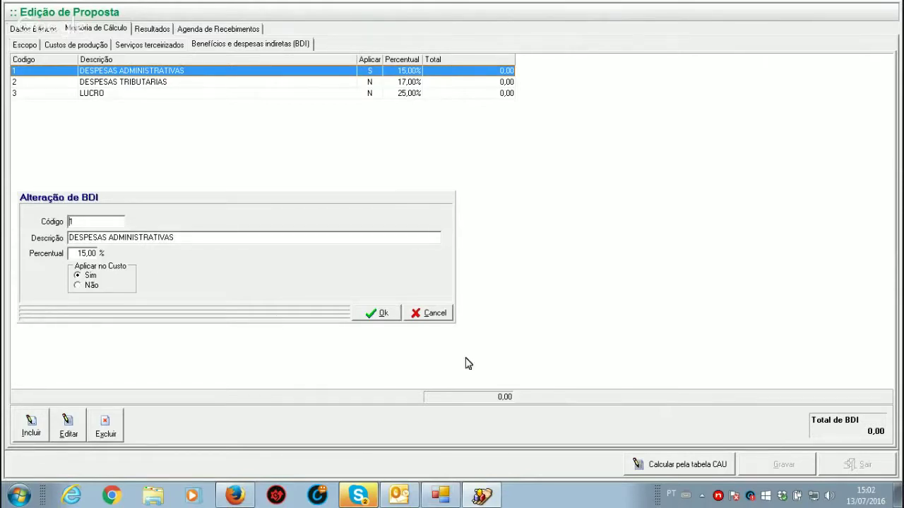
pyautogui.click(433, 313)
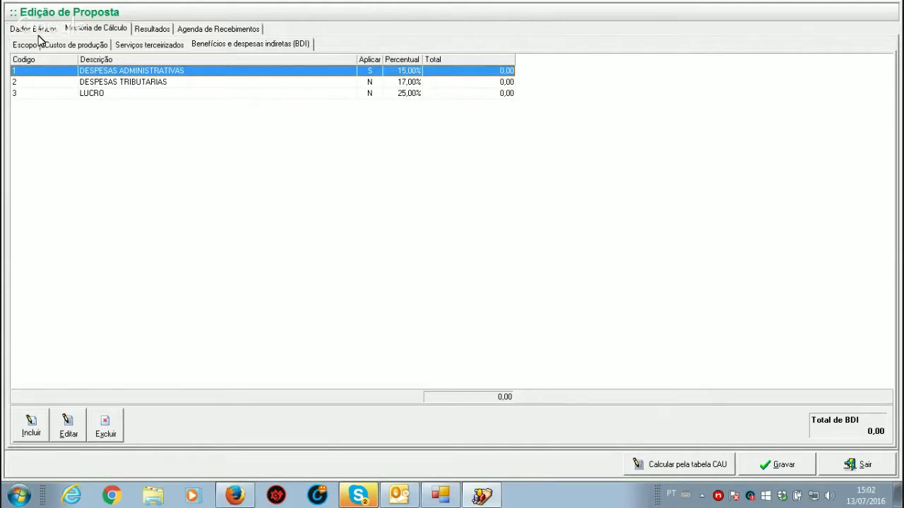
pyautogui.click(75, 47)
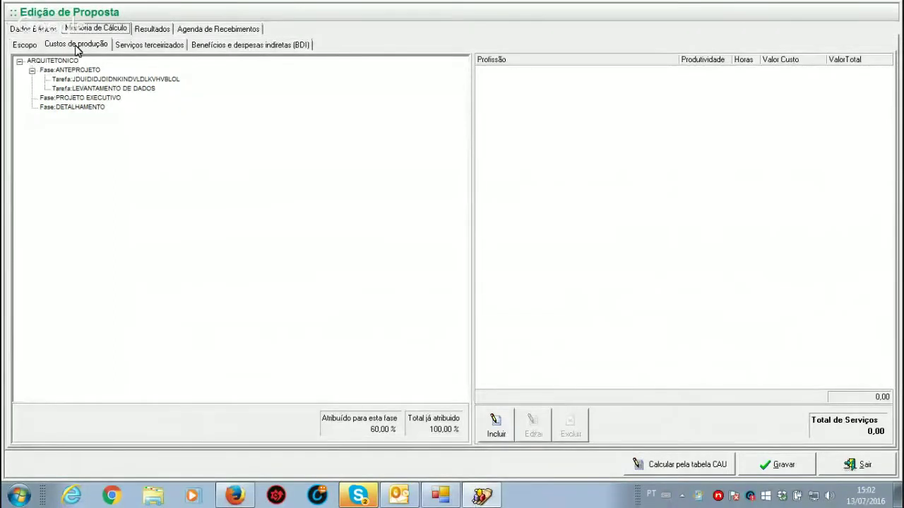
# Step: Check the ARQUITETO's 2 hours on Fase:ANTEPROJETO, then view the Resultados totals
pyautogui.click(34, 29)
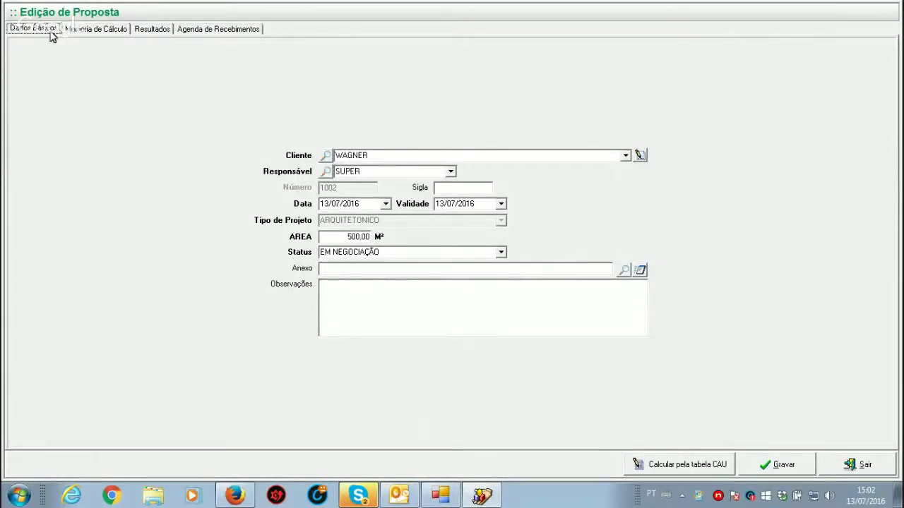
pyautogui.click(104, 32)
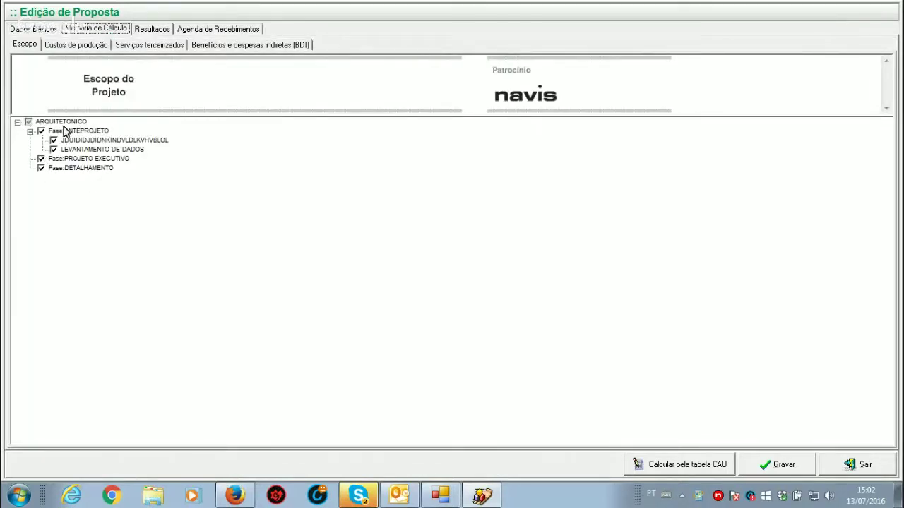
pyautogui.click(96, 47)
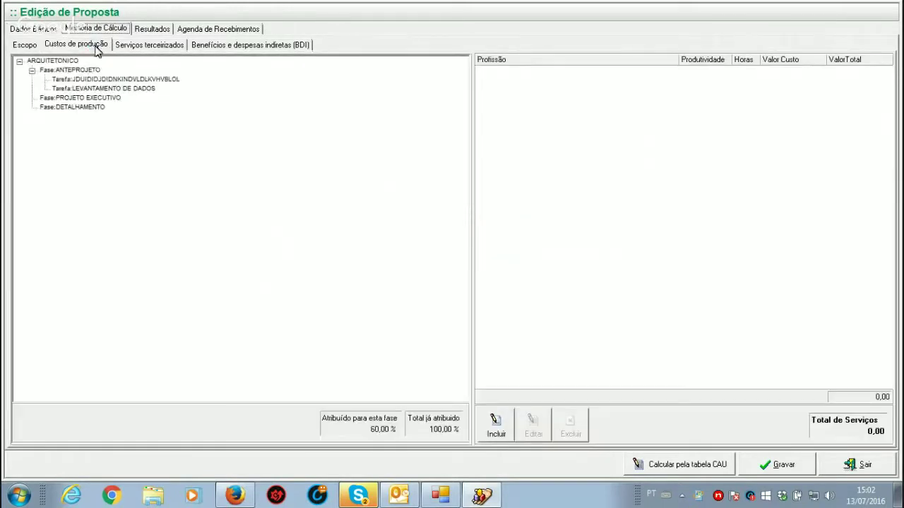
pyautogui.click(93, 71)
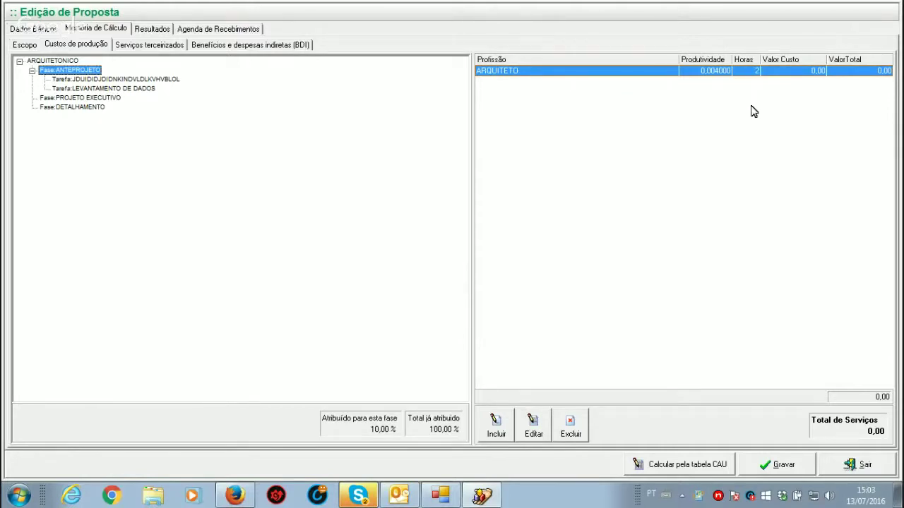
pyautogui.click(163, 31)
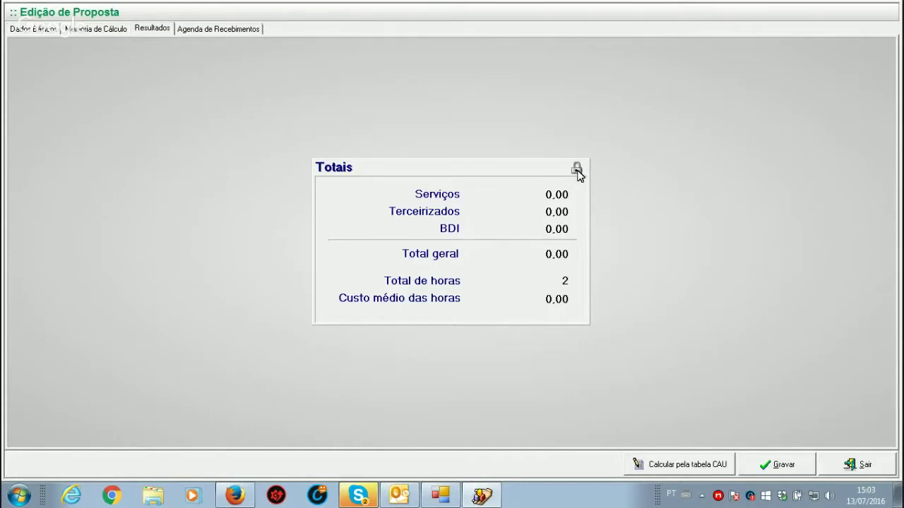
# Step: Unlock proposal 1002's totals and save a 10.000,00 total with 40 hours
pyautogui.click(577, 171)
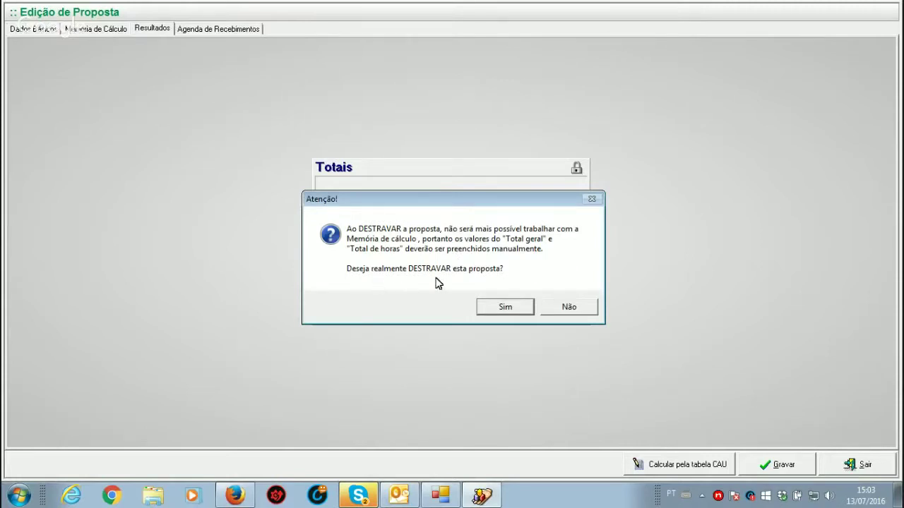
pyautogui.click(505, 311)
pyautogui.click(479, 261)
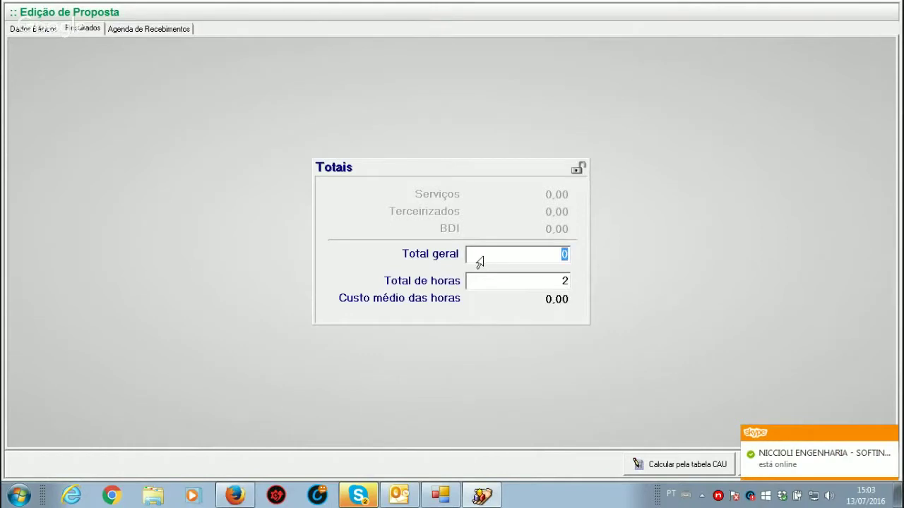
pyautogui.write('10000')
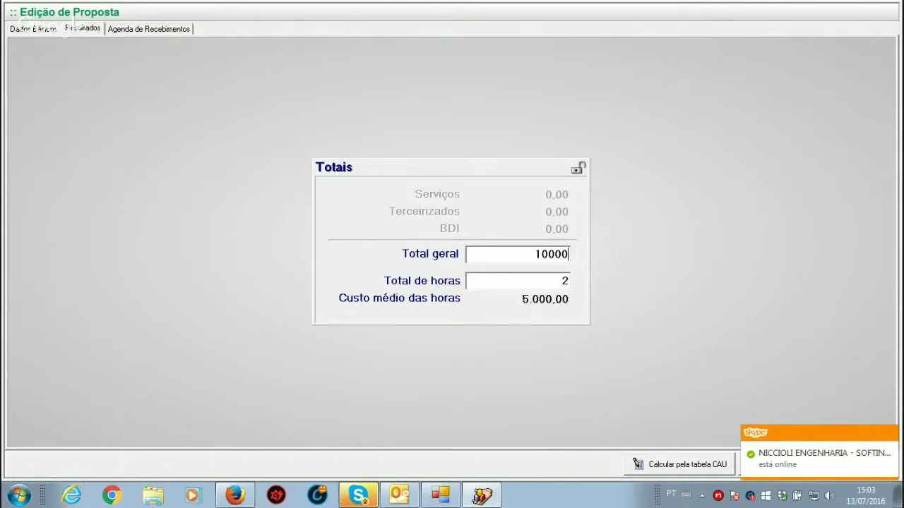
pyautogui.click(520, 282)
pyautogui.write('40')
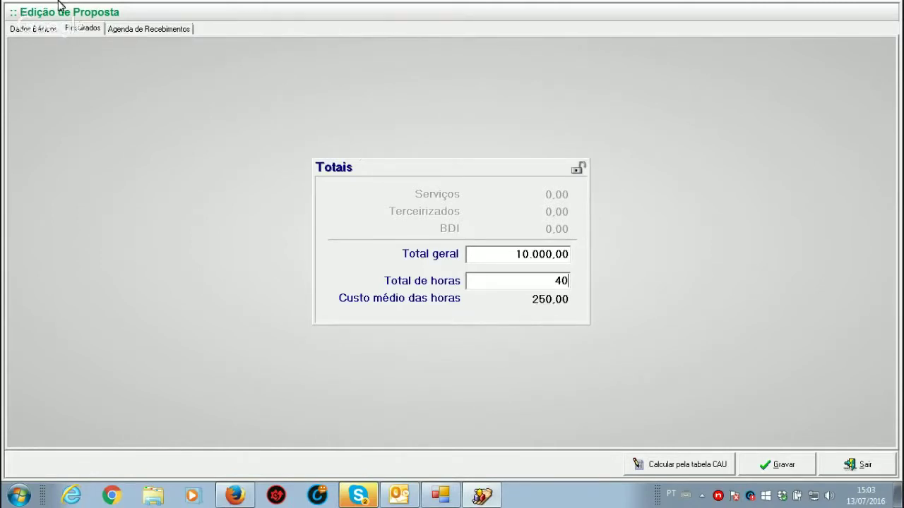
pyautogui.click(780, 466)
pyautogui.click(506, 293)
# Step: Automatically split the total into two 5.000,00 installments, save, and return to the list
pyautogui.click(150, 28)
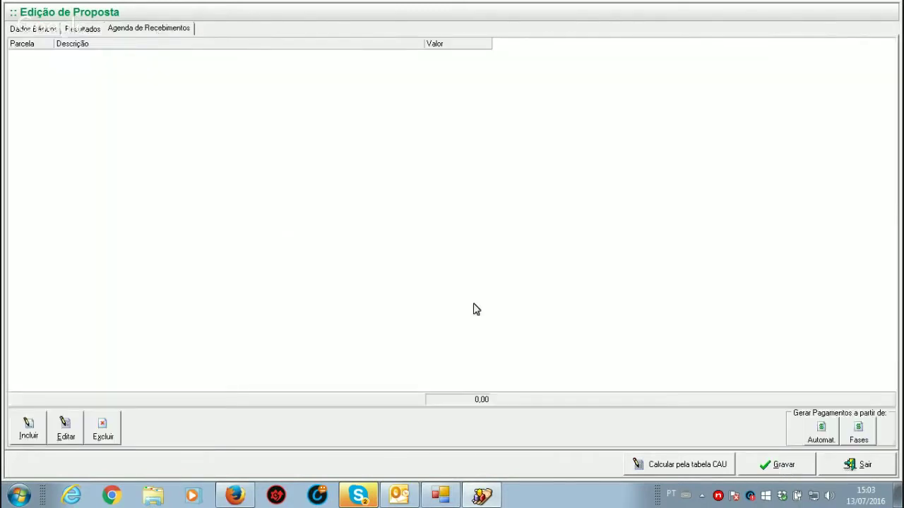
pyautogui.click(823, 431)
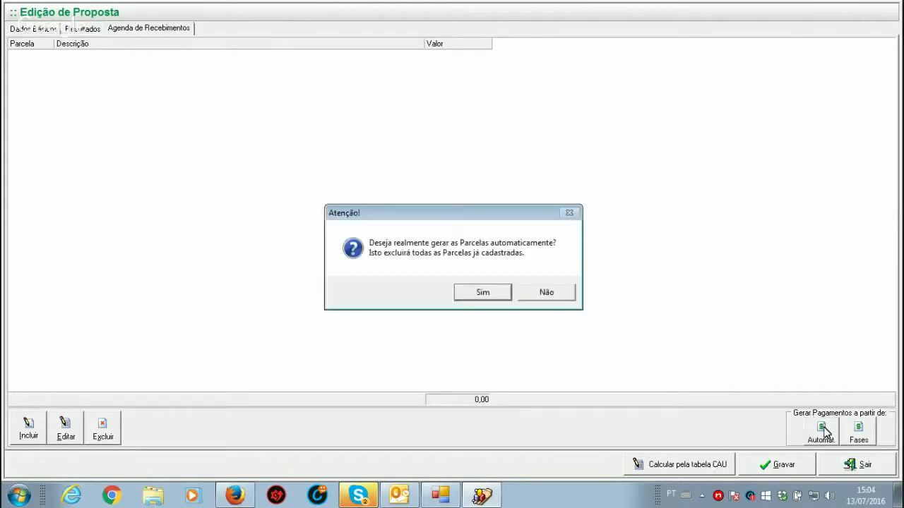
pyautogui.click(495, 294)
pyautogui.click(527, 277)
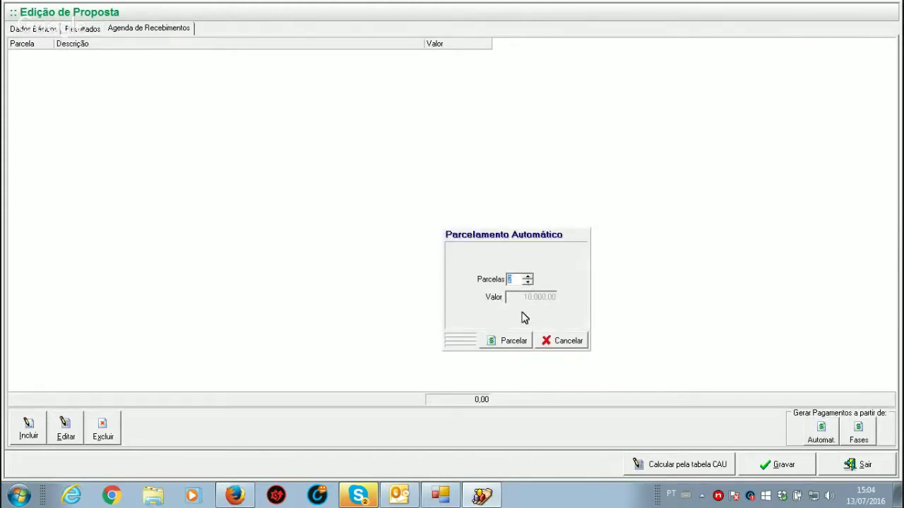
pyautogui.click(514, 340)
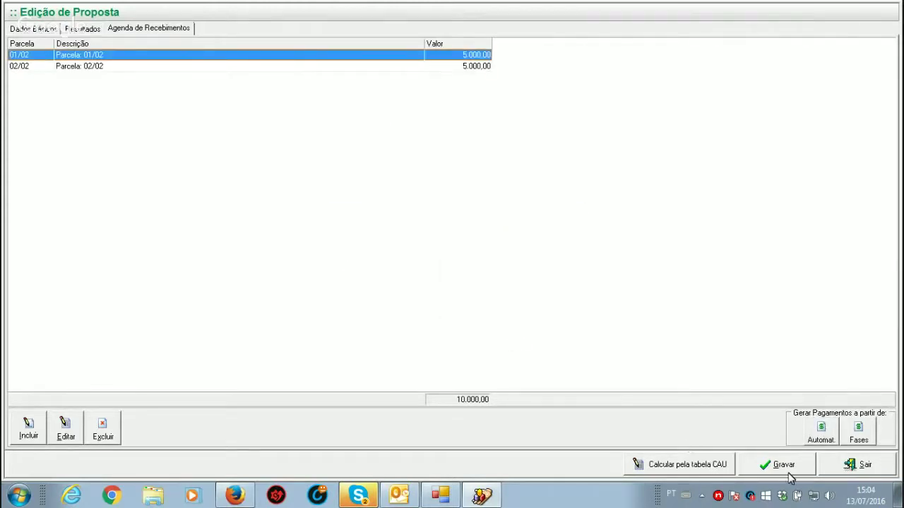
pyautogui.click(786, 463)
pyautogui.click(510, 298)
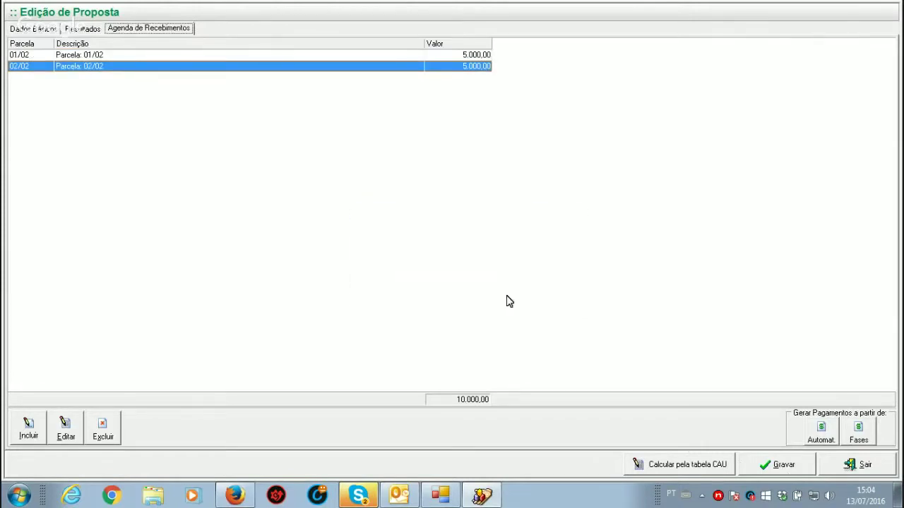
pyautogui.click(853, 461)
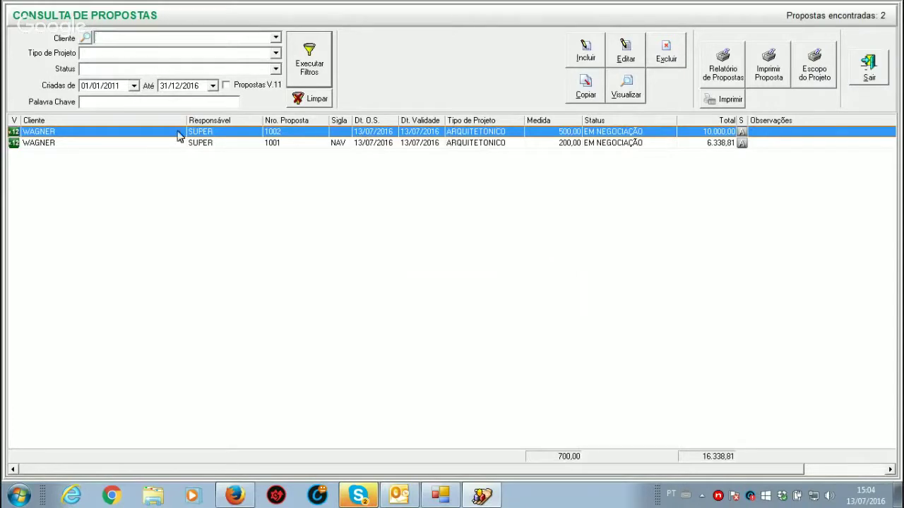
# Step: Review proposal 1001's production costs, outsourced services and BDI breakdown without changes
pyautogui.doubleClick(577, 144)
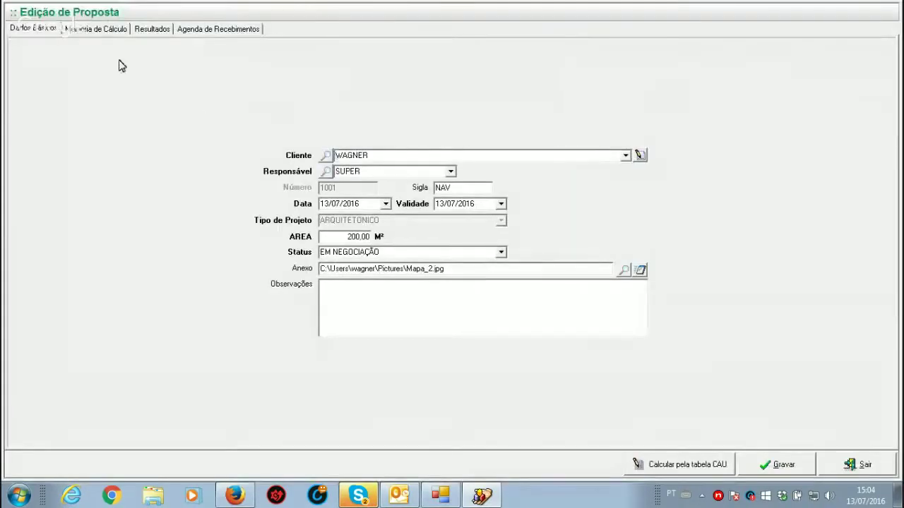
pyautogui.click(96, 29)
pyautogui.click(86, 47)
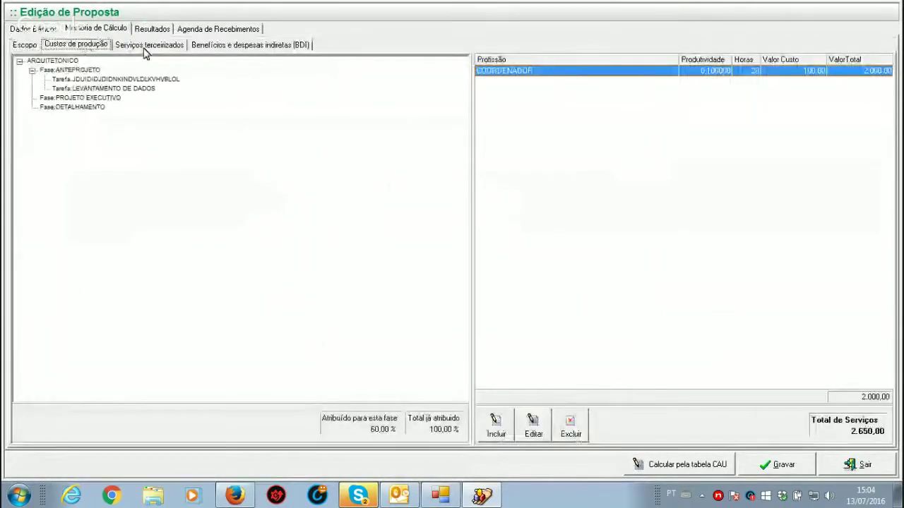
pyautogui.click(147, 46)
pyautogui.click(240, 45)
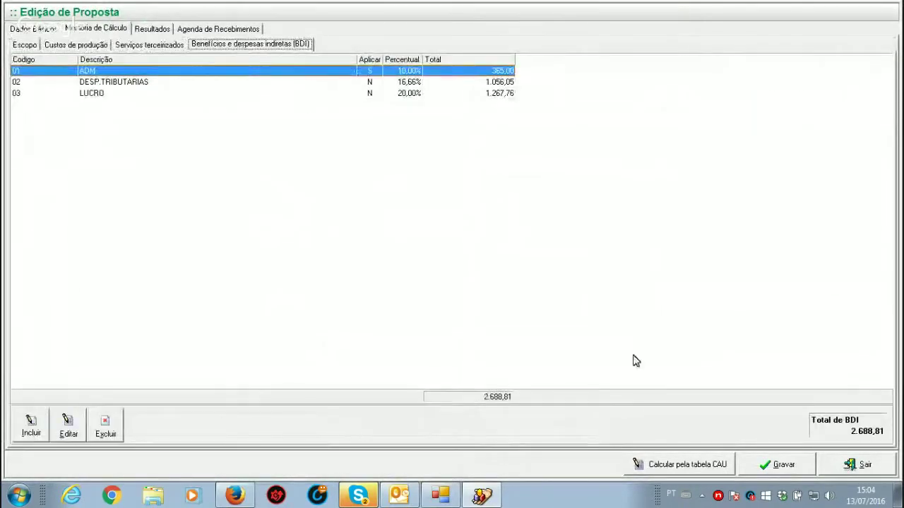
pyautogui.click(857, 467)
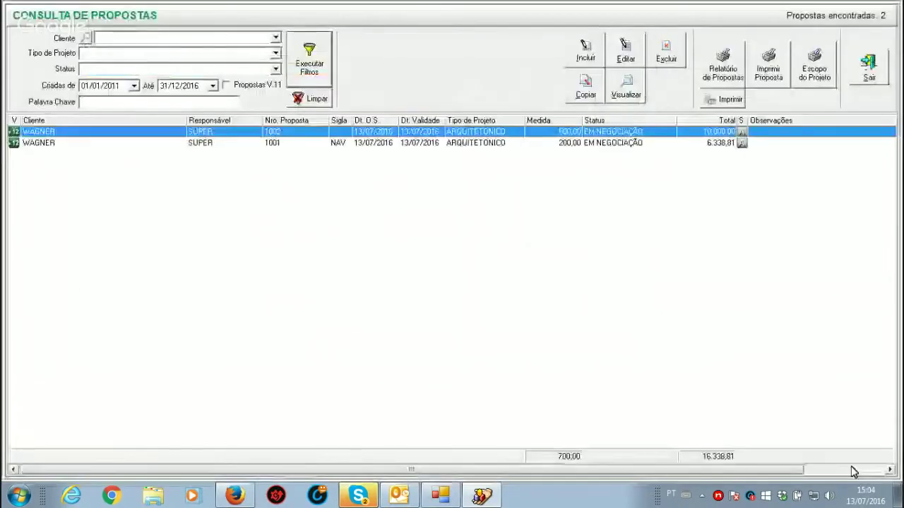
pyautogui.doubleClick(420, 143)
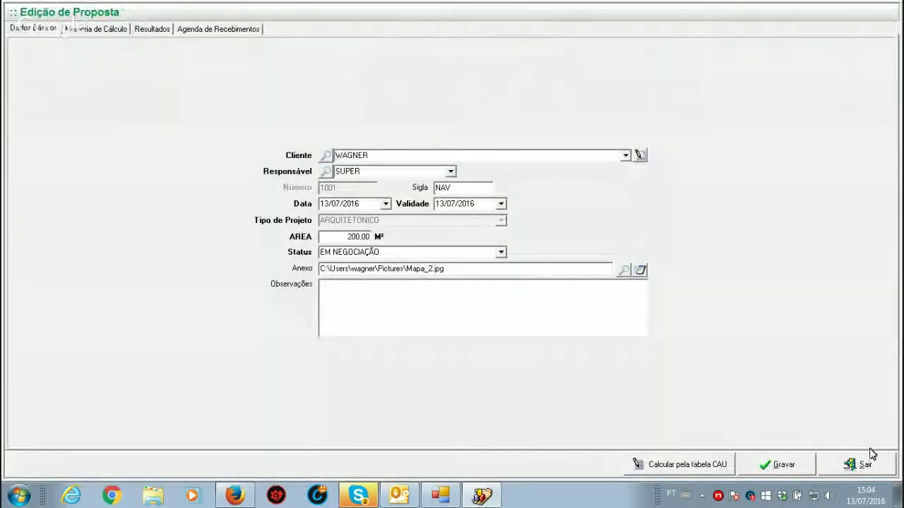
pyautogui.click(869, 463)
# Step: Check proposal 1002's totals, then reopen proposal 1001 for editing
pyautogui.click(358, 145)
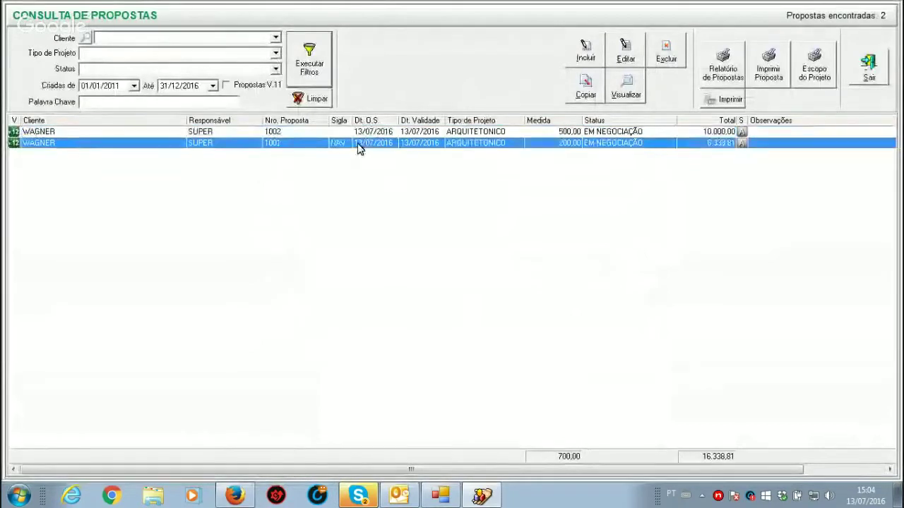
pyautogui.doubleClick(357, 145)
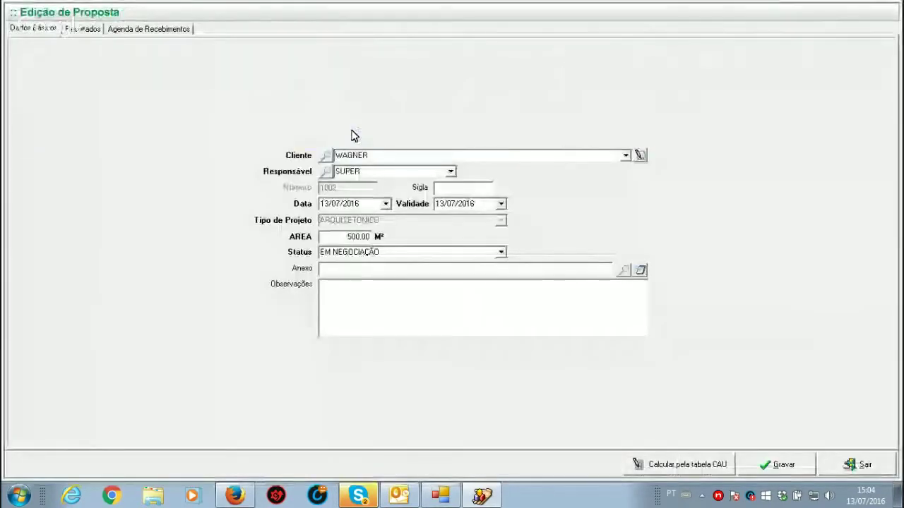
pyautogui.click(89, 32)
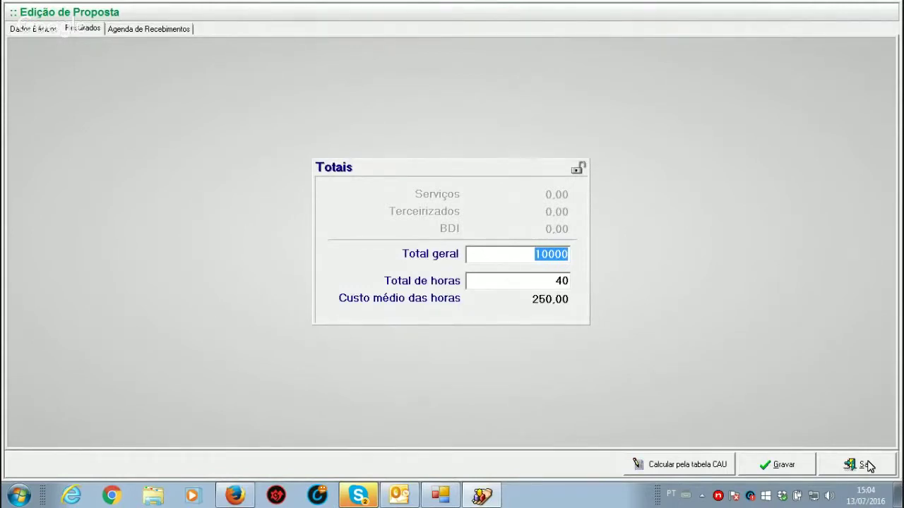
pyautogui.click(867, 466)
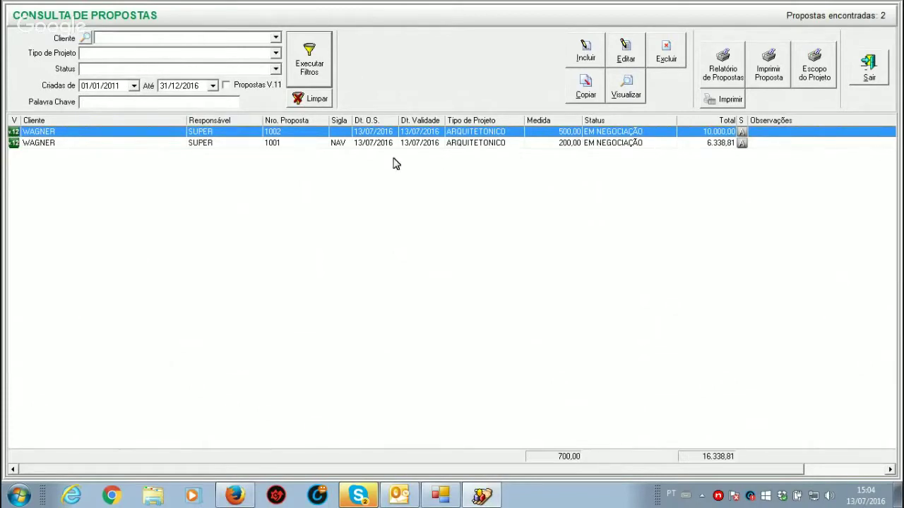
pyautogui.doubleClick(366, 146)
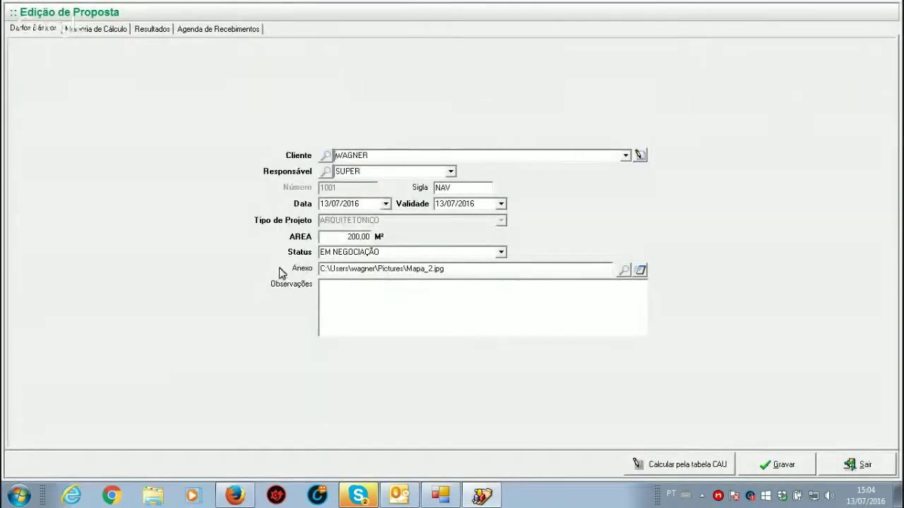
# Step: Mark proposal 1001 as FECHADA with closing date 13/07/2016 and save it
pyautogui.click(502, 252)
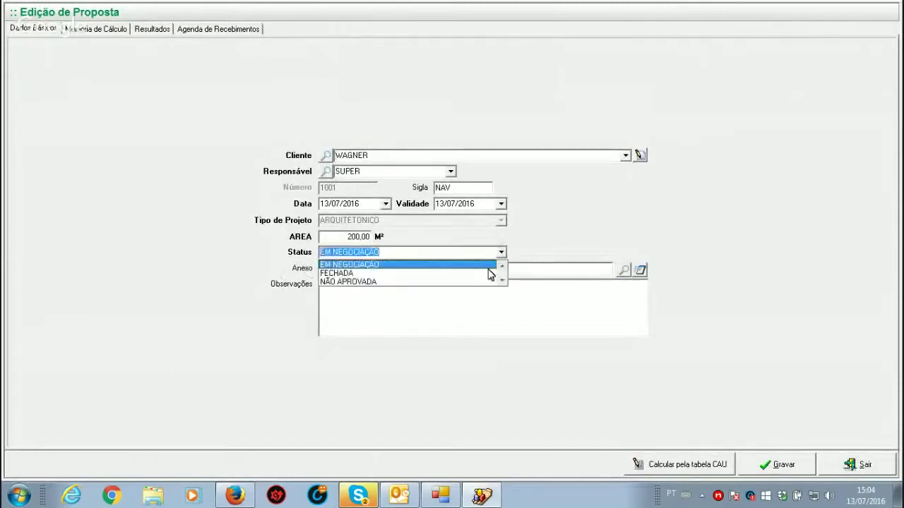
pyautogui.click(338, 273)
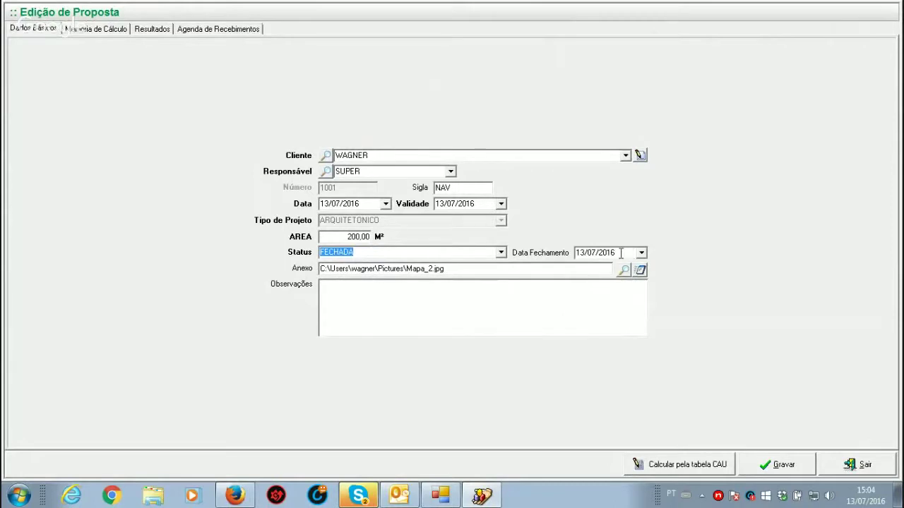
pyautogui.moveTo(620, 253); pyautogui.dragTo(550, 257)
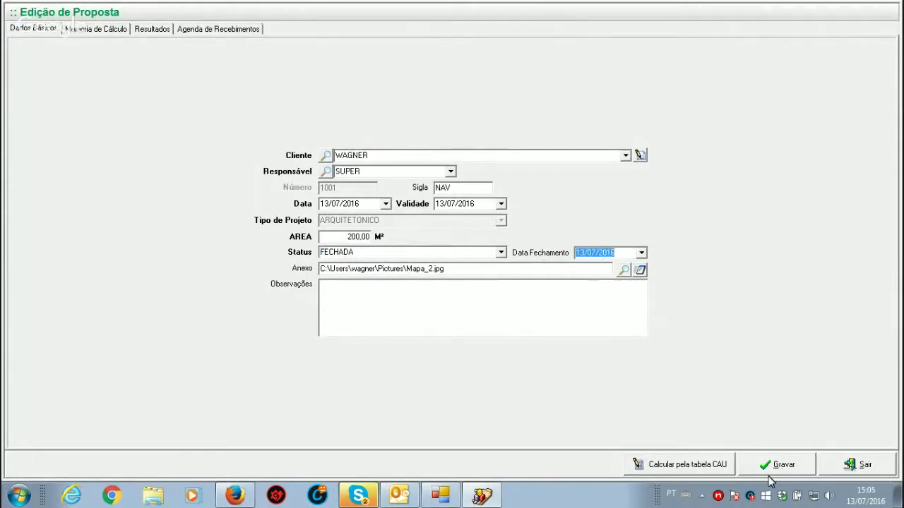
pyautogui.click(776, 466)
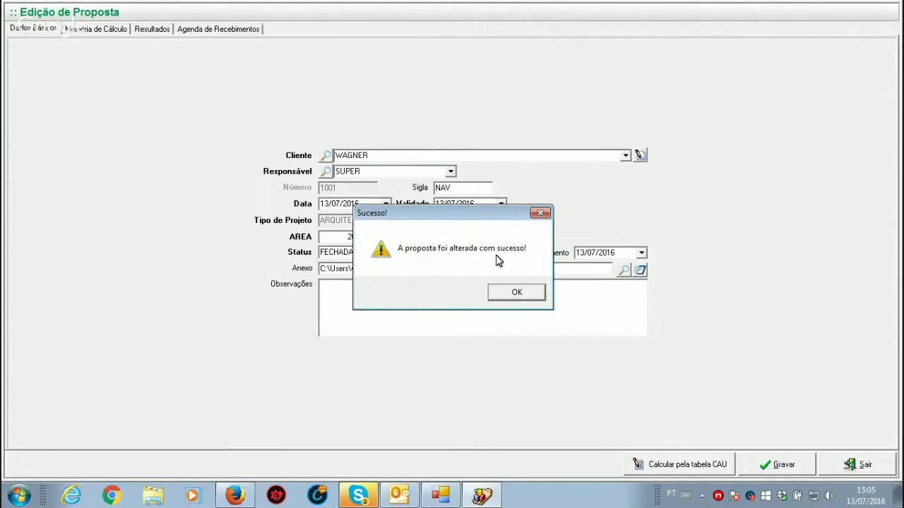
# Step: Bring up project generation for 1001 and look over the new project's status options
pyautogui.click(519, 295)
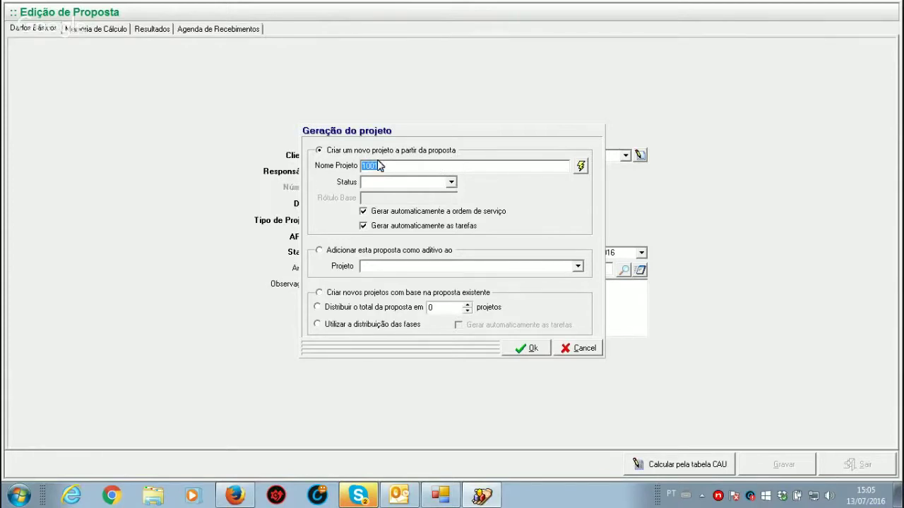
pyautogui.click(452, 183)
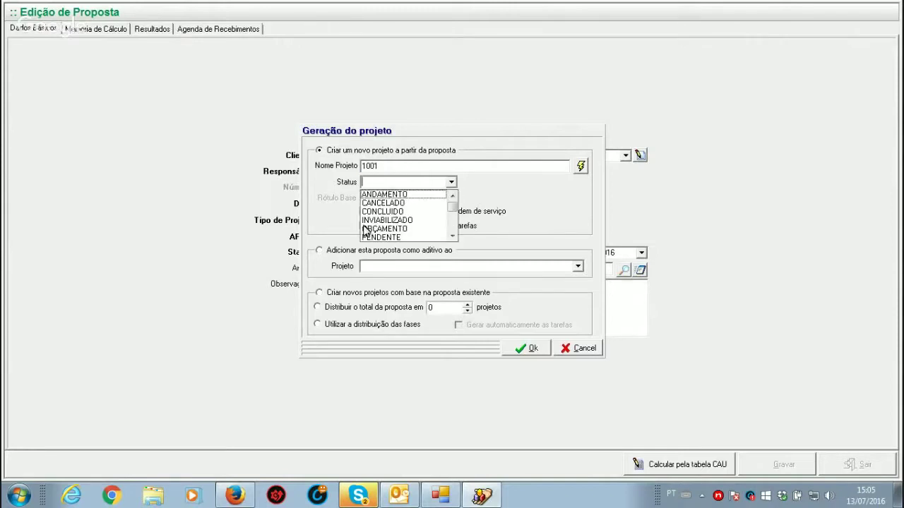
pyautogui.click(470, 200)
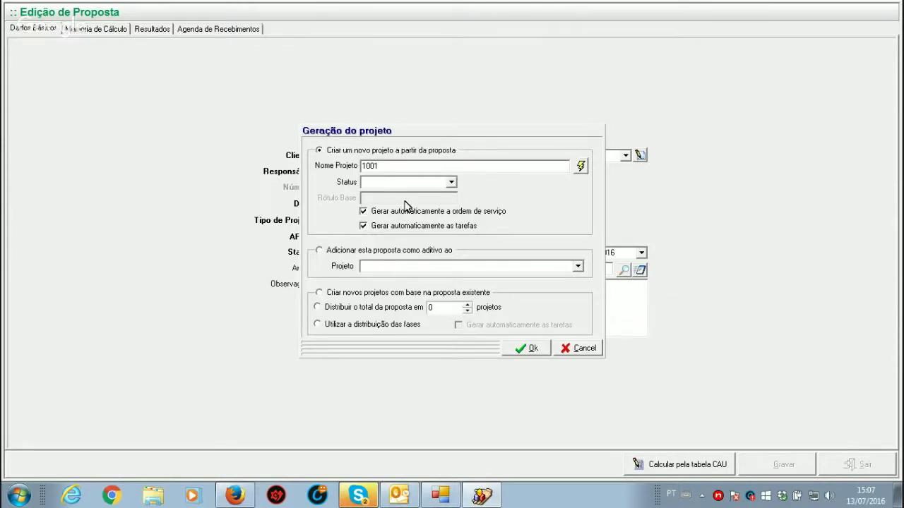
# Step: Try adding the proposal as an addendum, find no existing projects, and choose new projects from the proposal
pyautogui.click(317, 256)
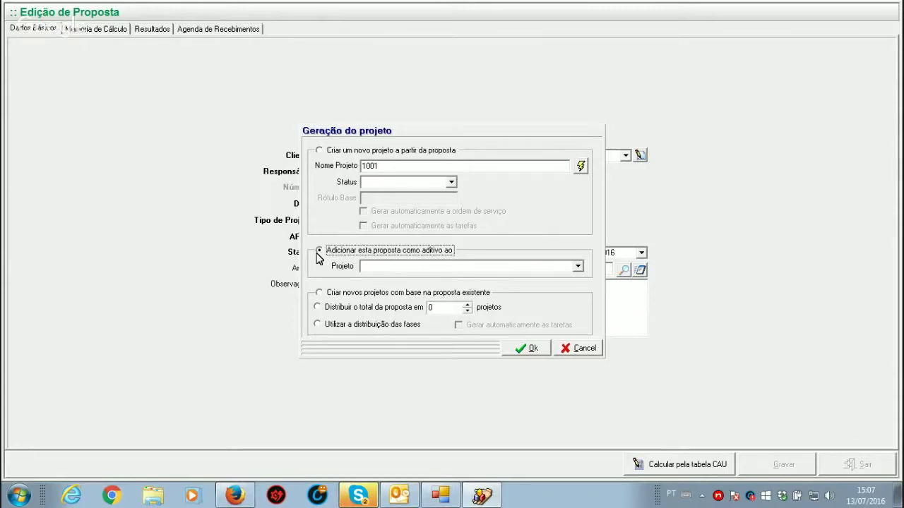
pyautogui.click(578, 268)
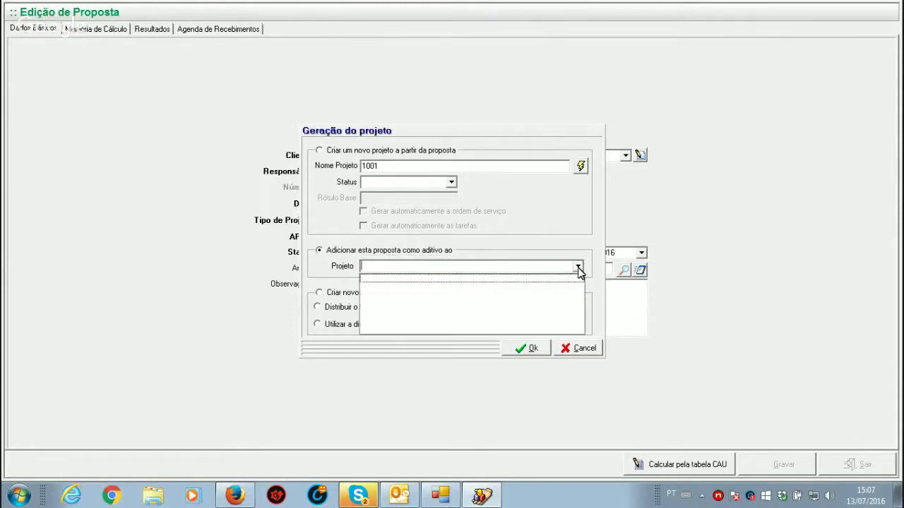
pyautogui.click(579, 268)
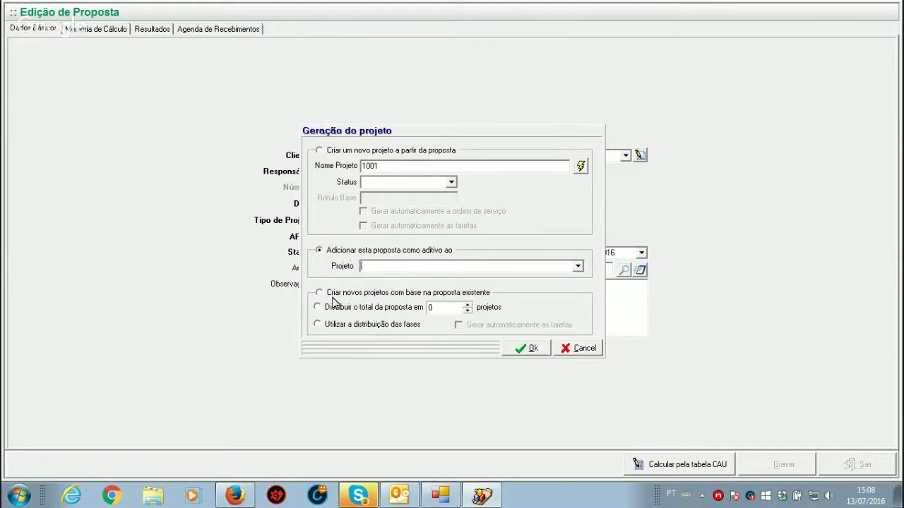
pyautogui.click(578, 266)
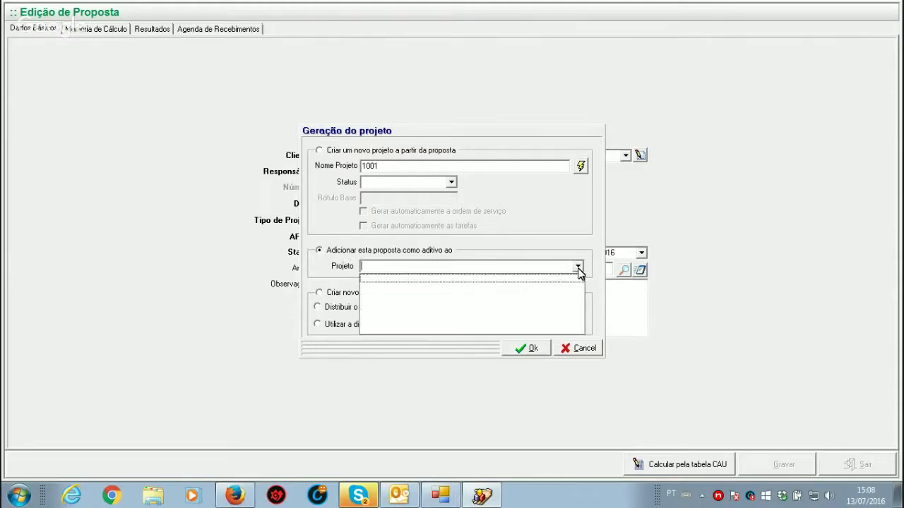
pyautogui.click(578, 268)
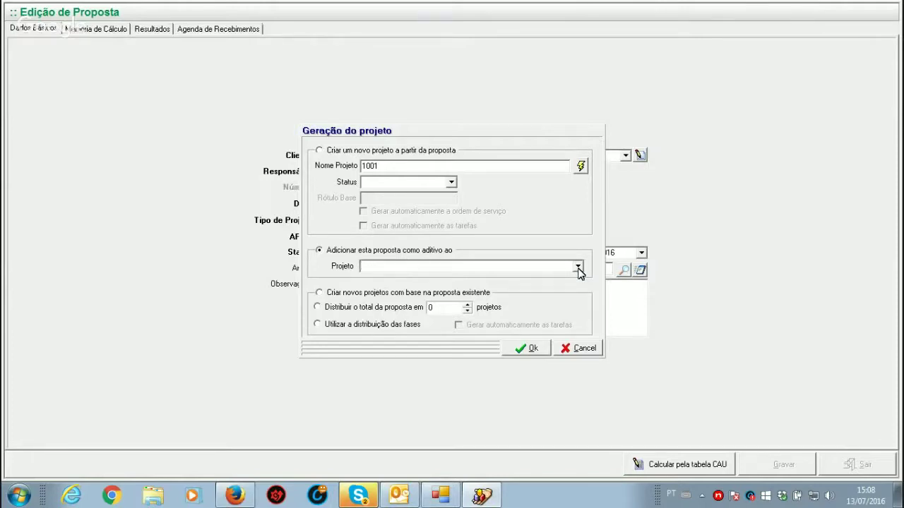
pyautogui.click(318, 293)
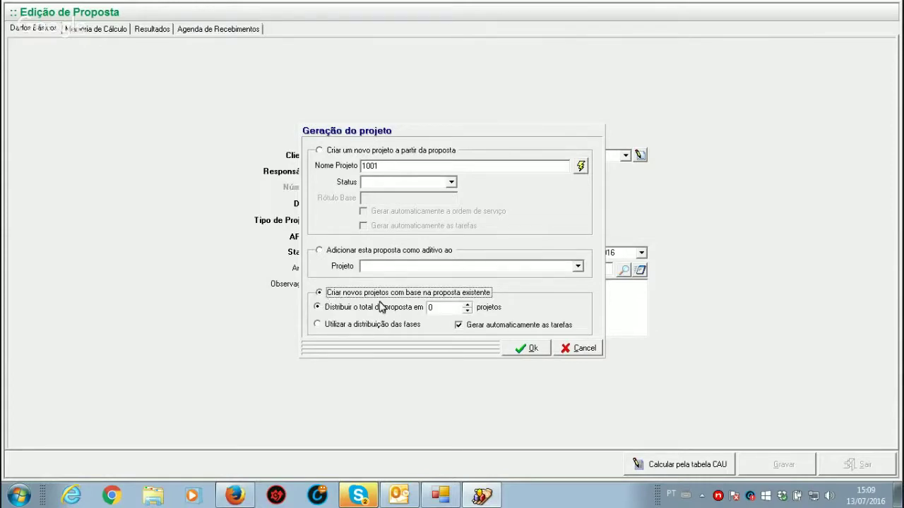
# Step: Select 'Criar um novo projeto a partir da proposta' instead of splitting into several projects
pyautogui.click(432, 309)
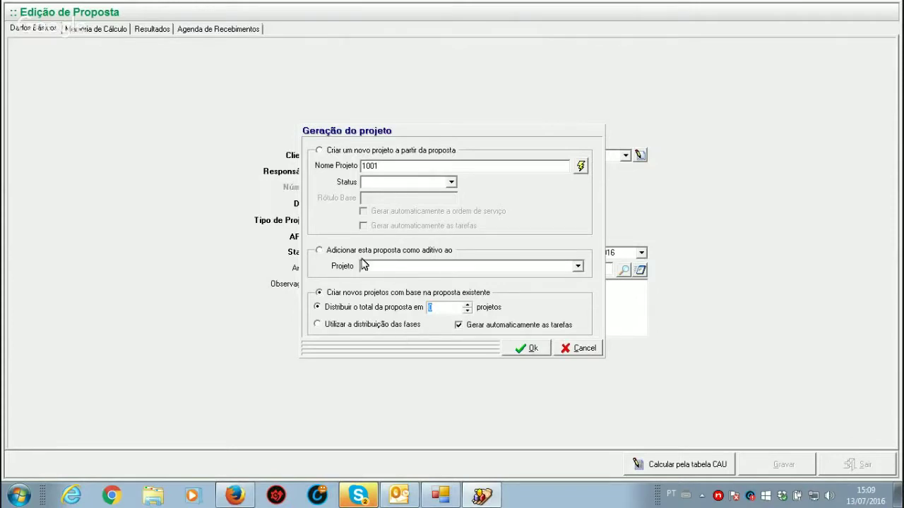
pyautogui.click(319, 150)
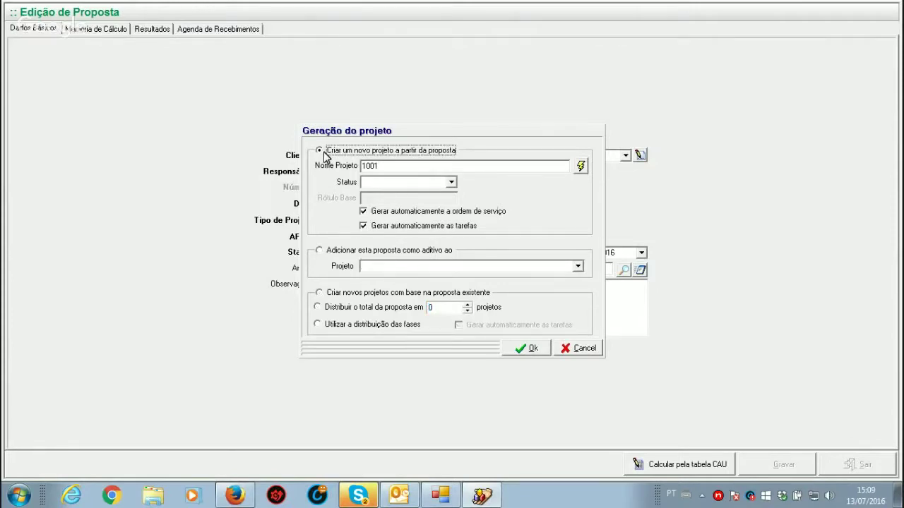
# Step: Generate project TREINAMENTO WEBINAR TURMA 4 with status ANDAMENTO and dismiss the missing task-status warning
pyautogui.press('Tab')
pyautogui.write('T')
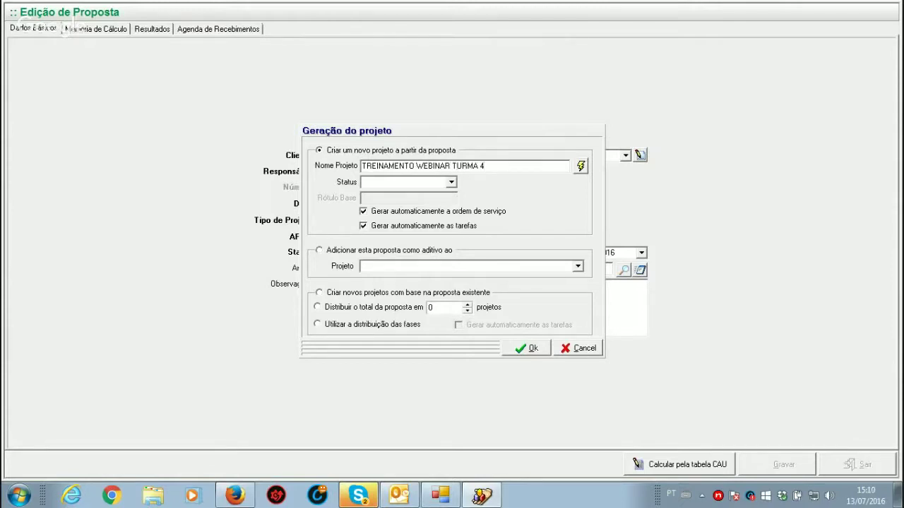
pyautogui.click(451, 183)
pyautogui.click(407, 195)
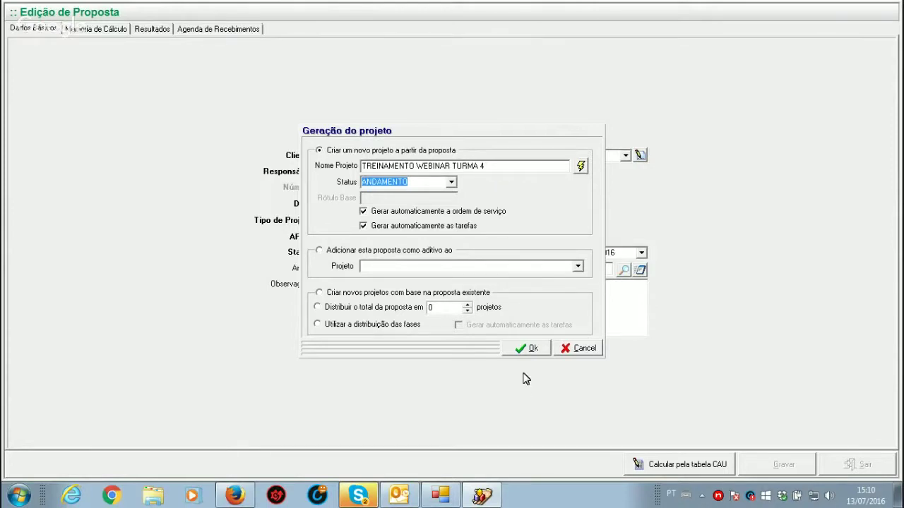
pyautogui.click(525, 351)
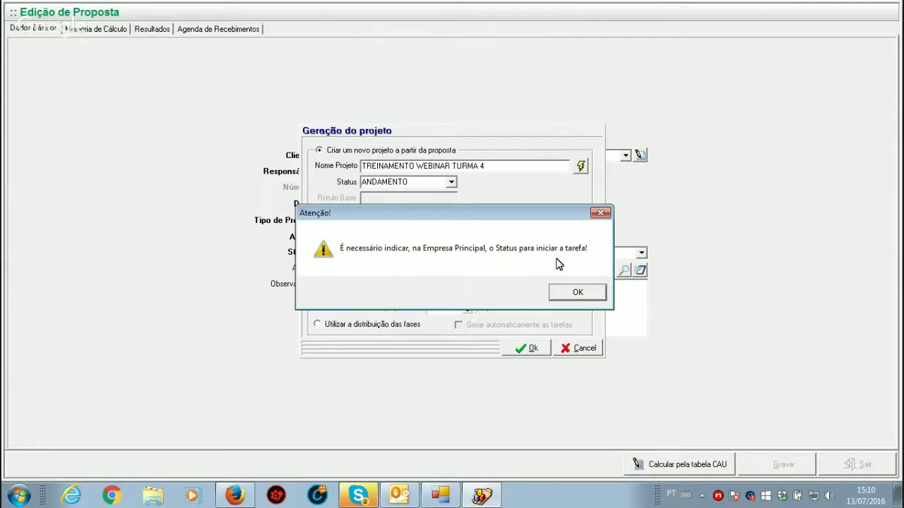
pyautogui.click(586, 297)
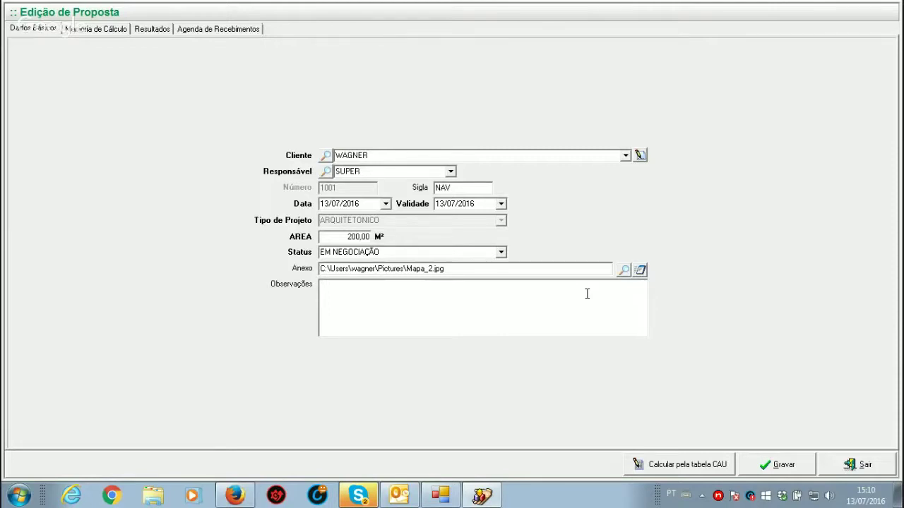
# Step: Leave the proposal screens and add task status EM ANDAMENTO under Projetos > Status de Tarefas
pyautogui.click(868, 470)
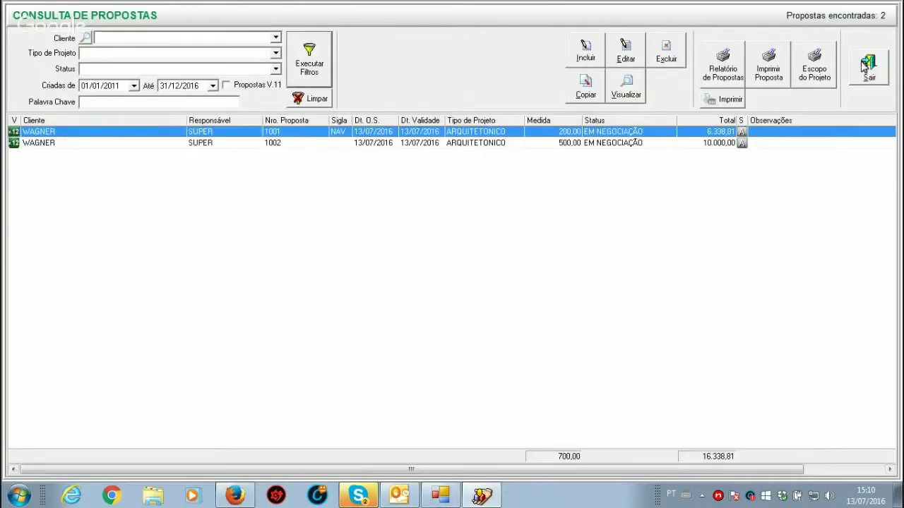
pyautogui.click(865, 68)
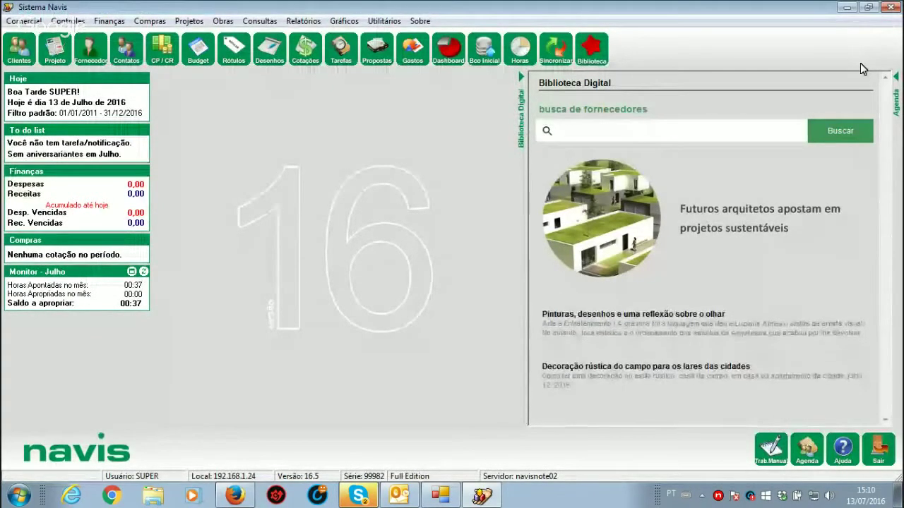
pyautogui.click(190, 22)
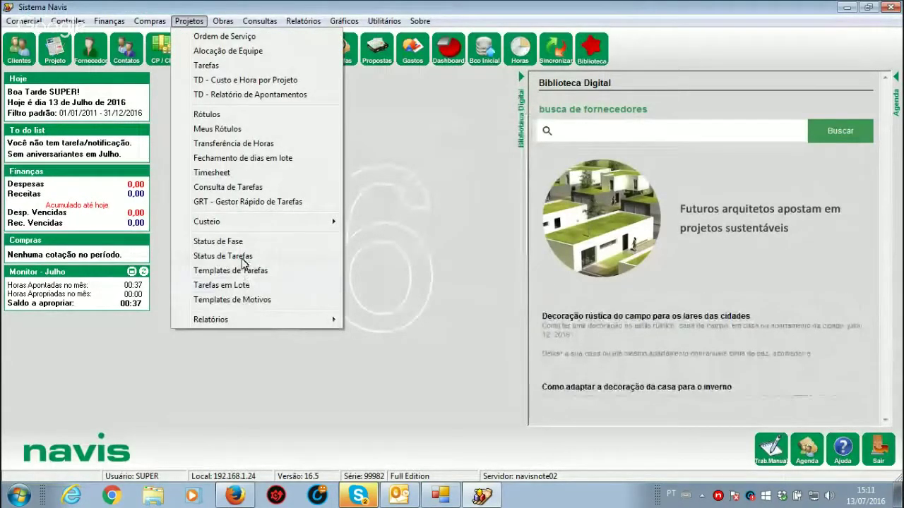
pyautogui.click(242, 258)
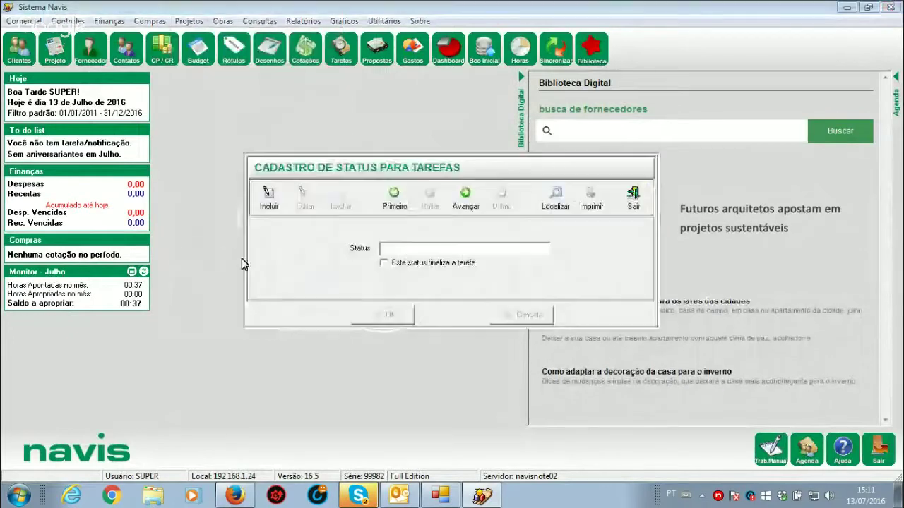
pyautogui.click(555, 199)
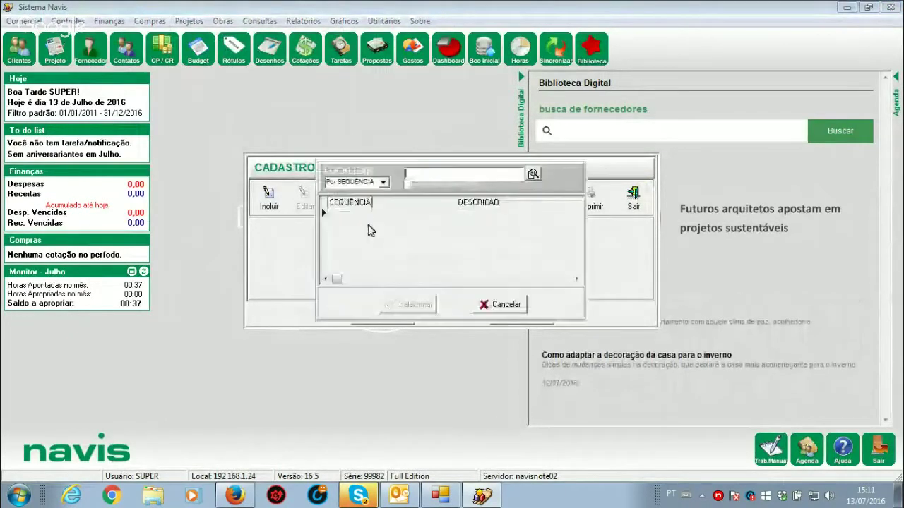
pyautogui.click(496, 309)
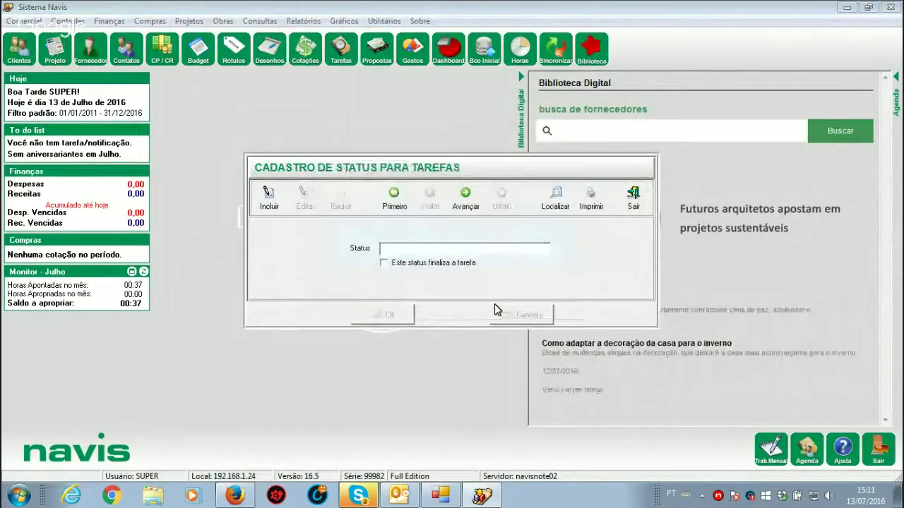
pyautogui.click(268, 198)
pyautogui.write('EM')
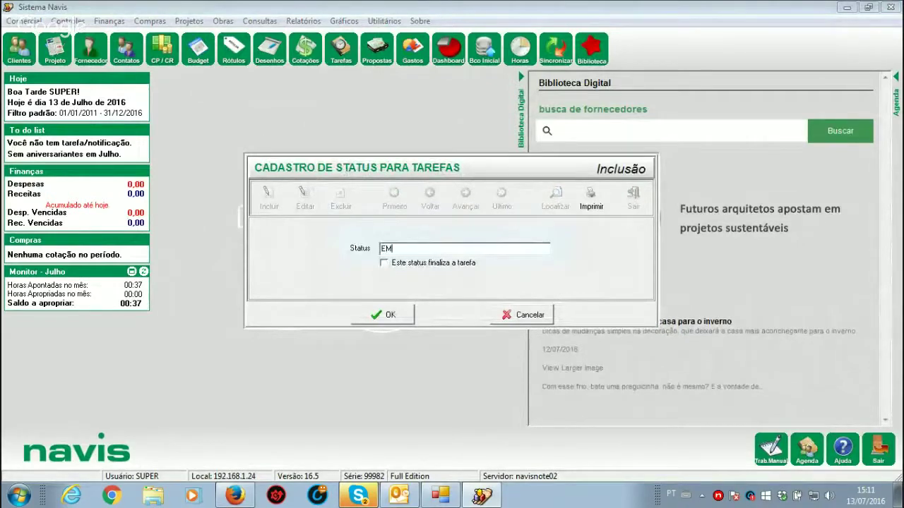
pyautogui.write(' ANDAMENTO')
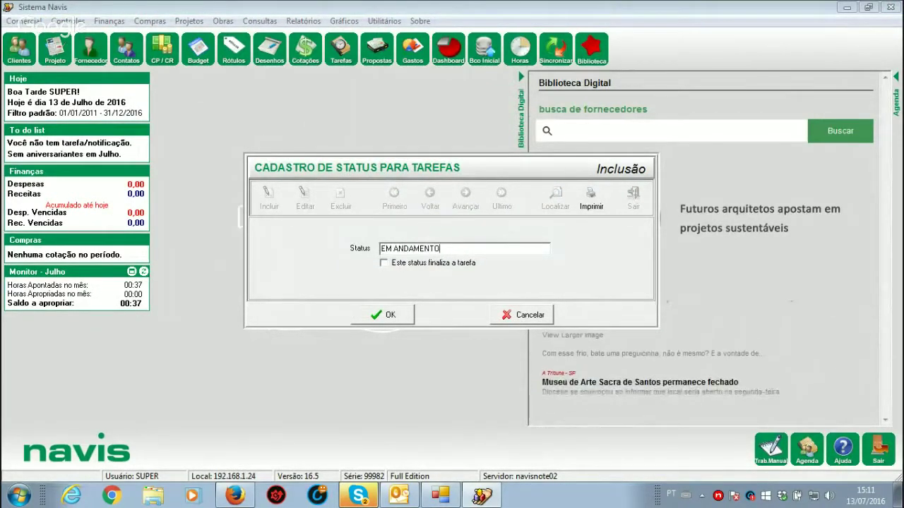
pyautogui.click(387, 315)
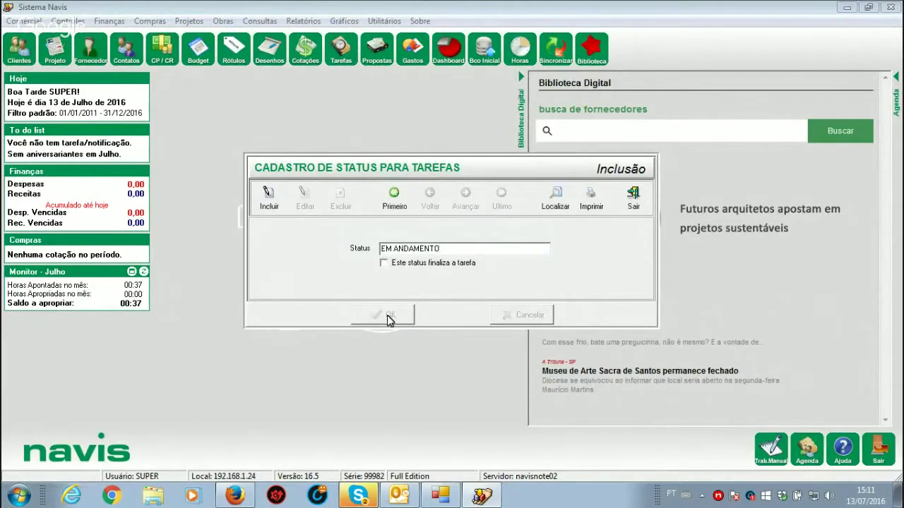
# Step: Add task status FINALIZADO, marked as finishing the task, and close the register
pyautogui.click(268, 195)
pyautogui.write('FINALIZADO')
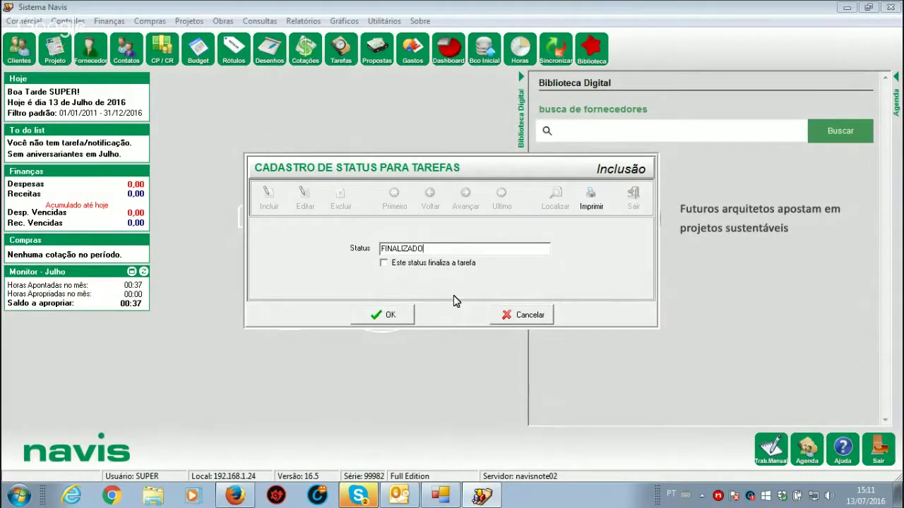
pyautogui.click(382, 264)
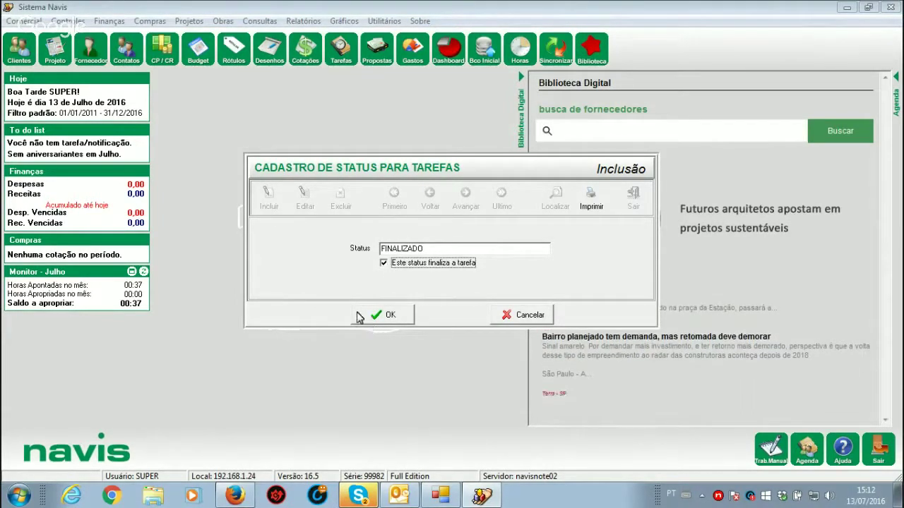
pyautogui.click(358, 316)
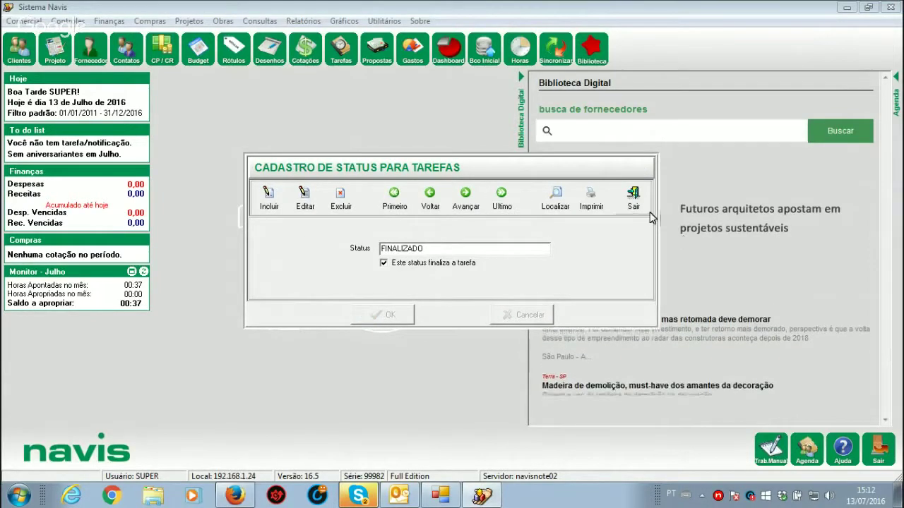
pyautogui.click(634, 199)
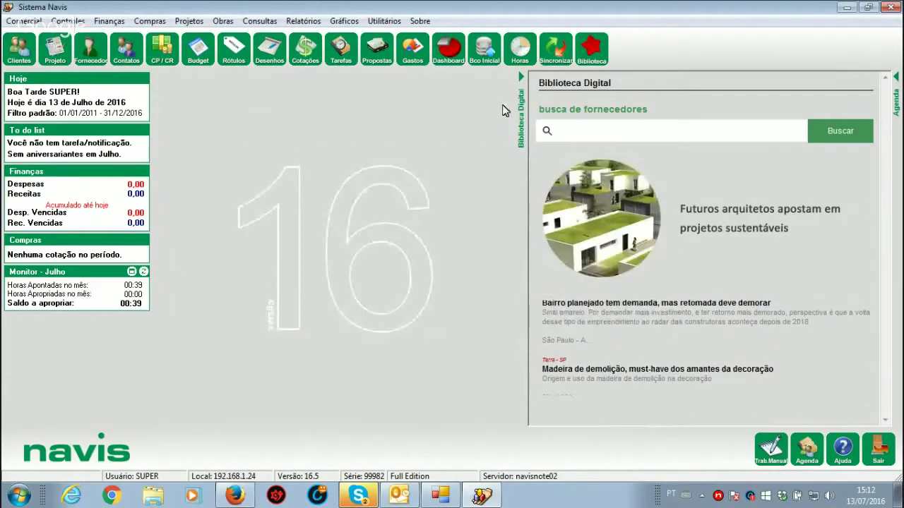
# Step: In Empresa Principal settings, set the default task start status to EM ANDAMENTO
pyautogui.click(381, 21)
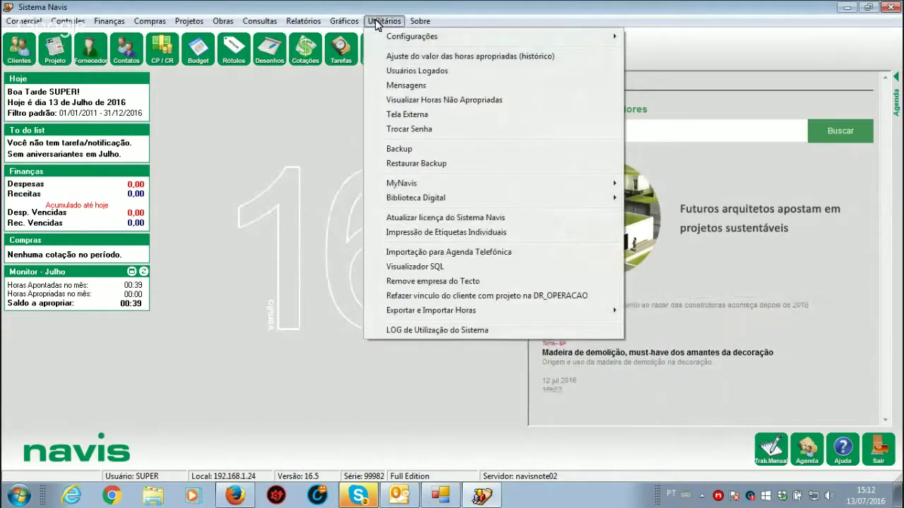
pyautogui.moveTo(608, 39)
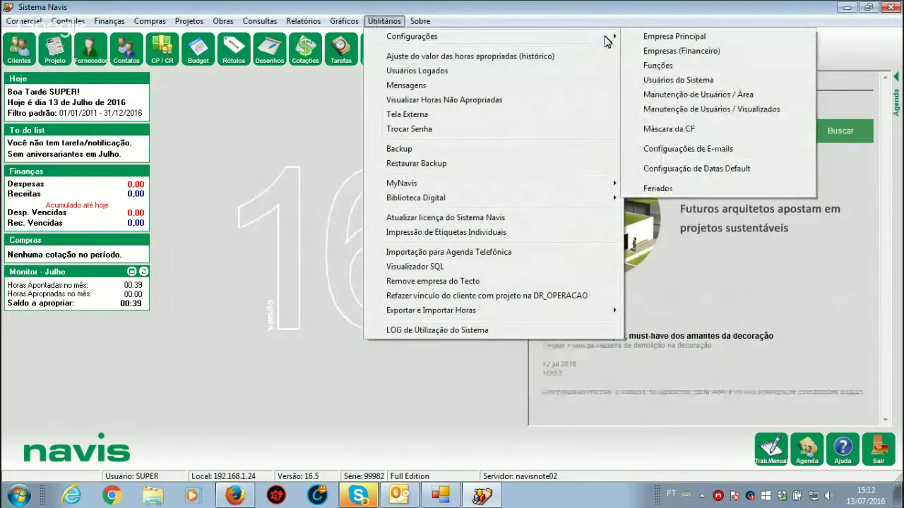
pyautogui.click(712, 37)
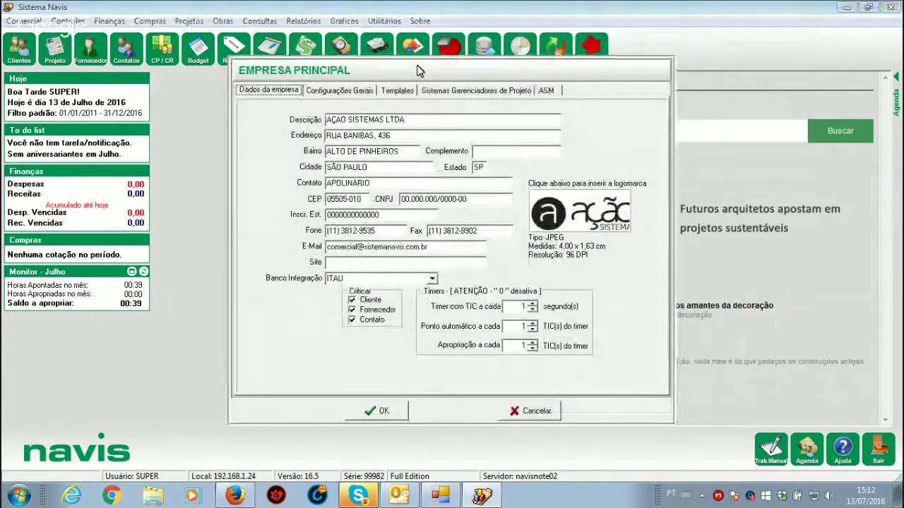
pyautogui.click(343, 93)
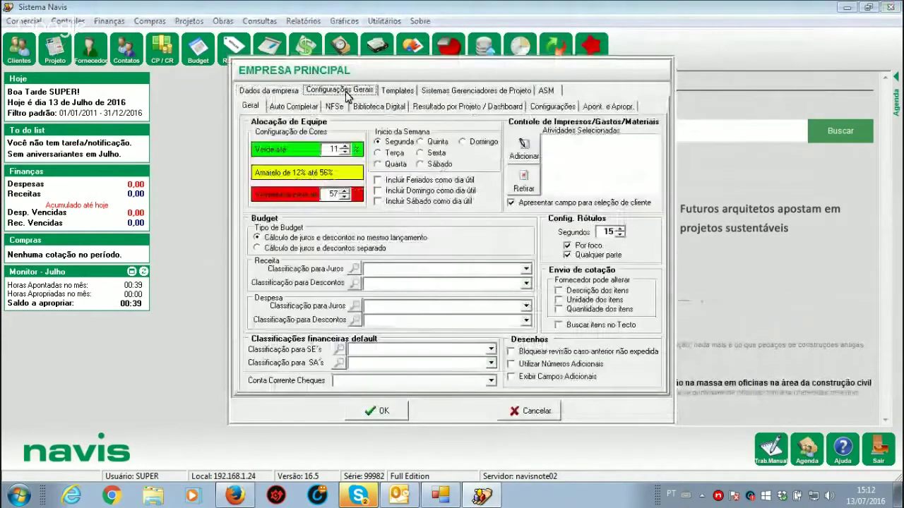
pyautogui.click(559, 107)
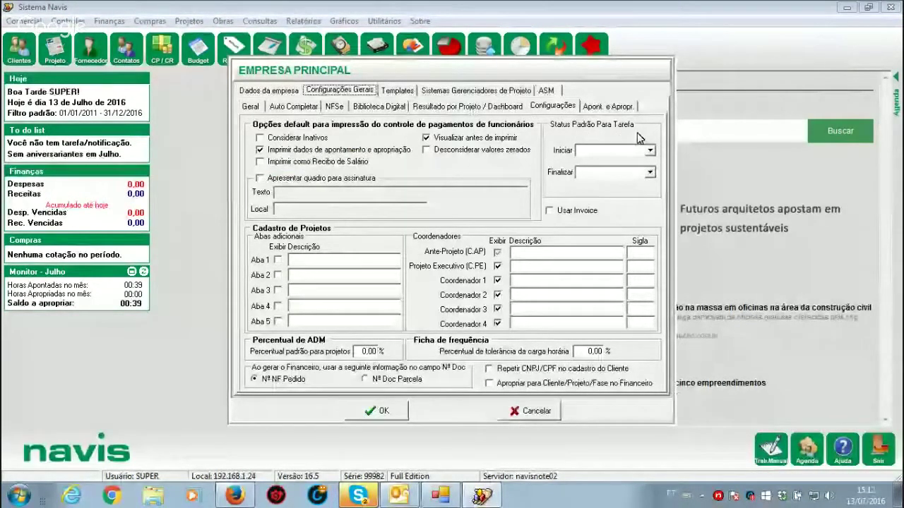
pyautogui.click(625, 150)
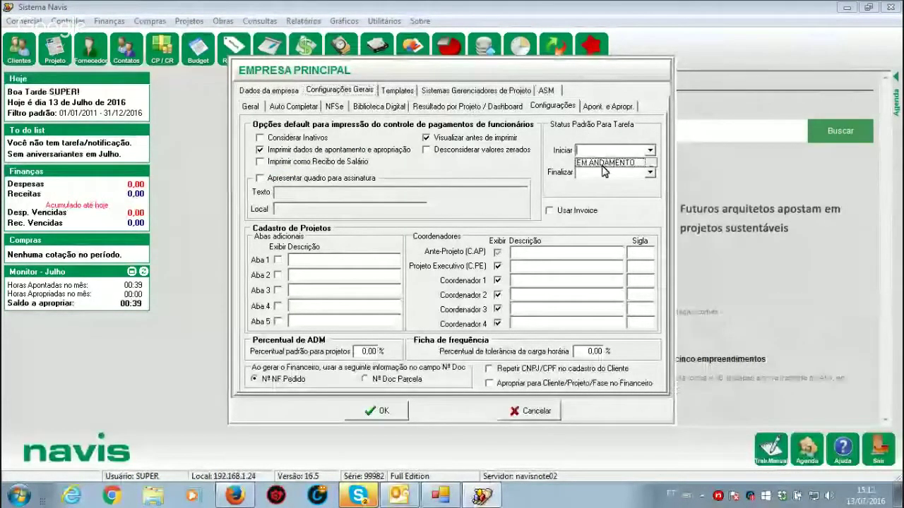
pyautogui.click(605, 163)
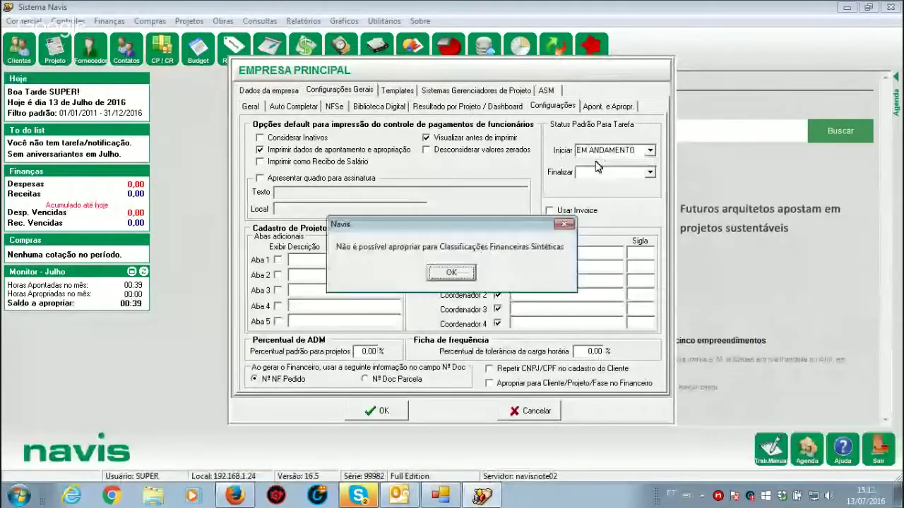
pyautogui.click(448, 273)
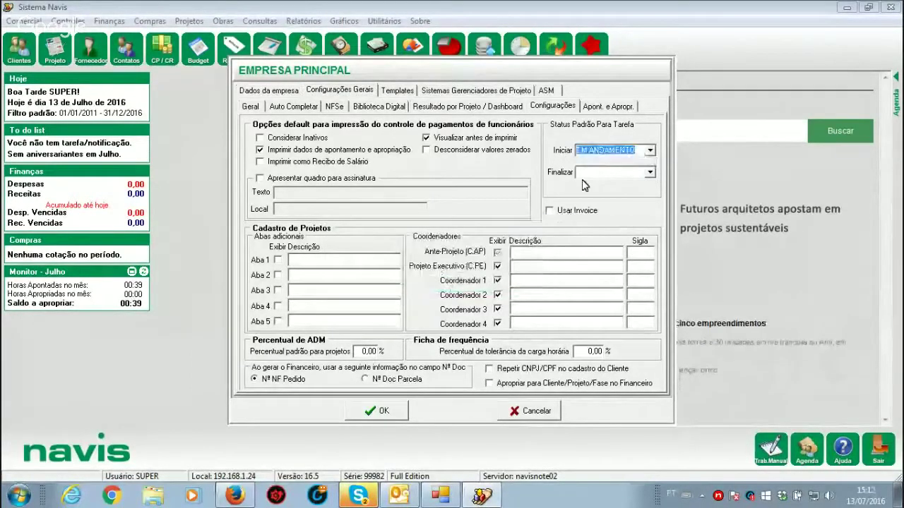
# Step: Set the default task finish status to FINALIZADO and save the company settings
pyautogui.click(606, 172)
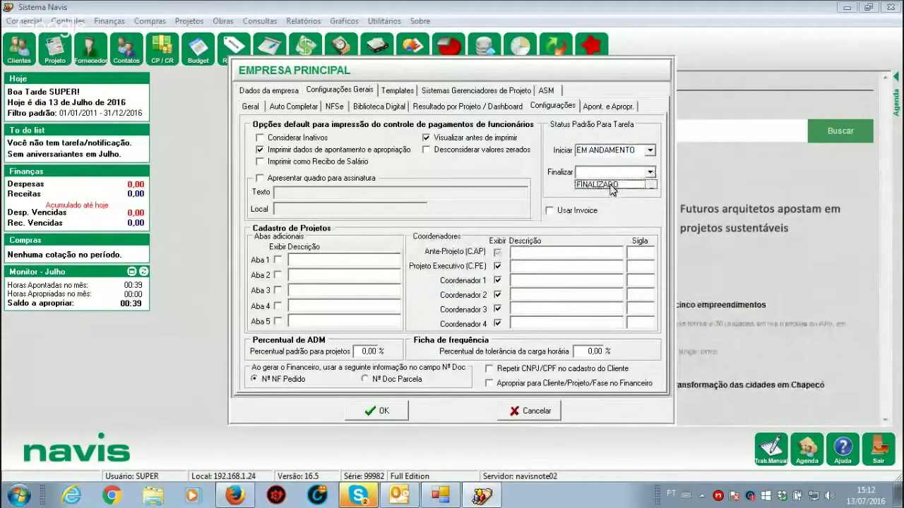
pyautogui.click(611, 186)
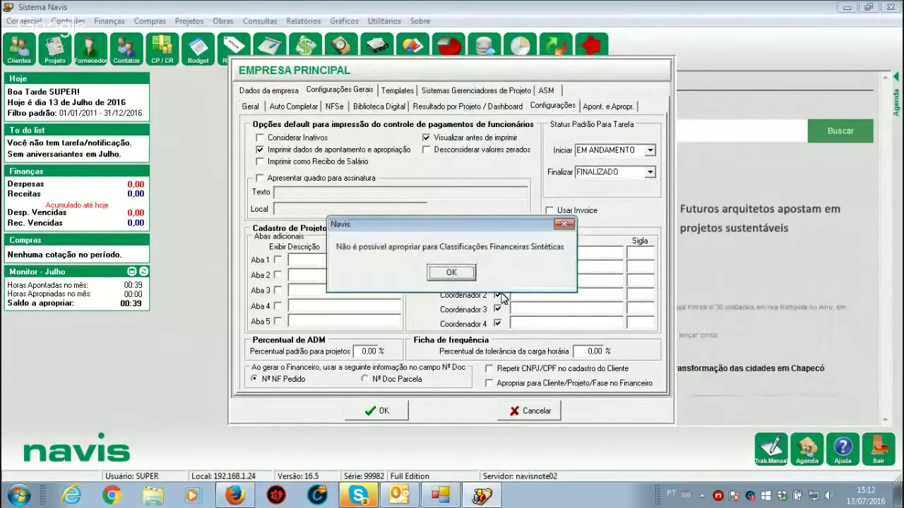
pyautogui.click(449, 273)
pyautogui.click(386, 411)
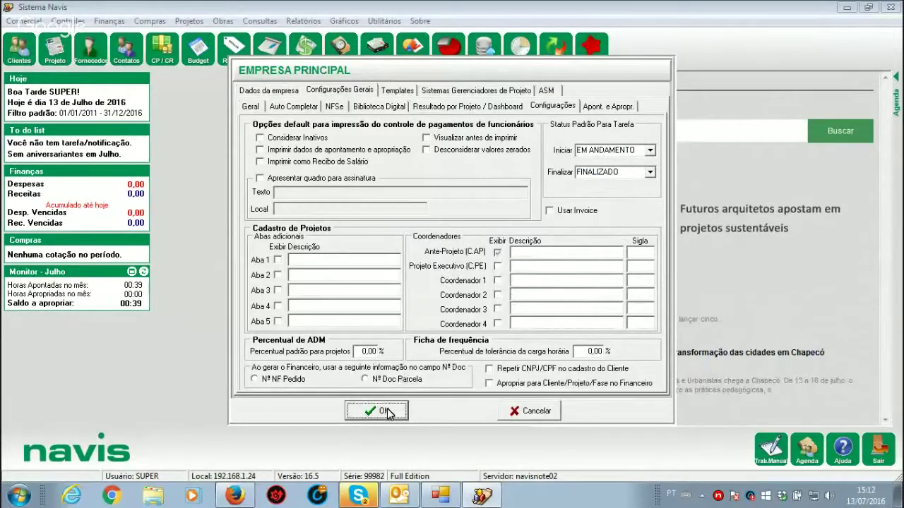
pyautogui.click(381, 411)
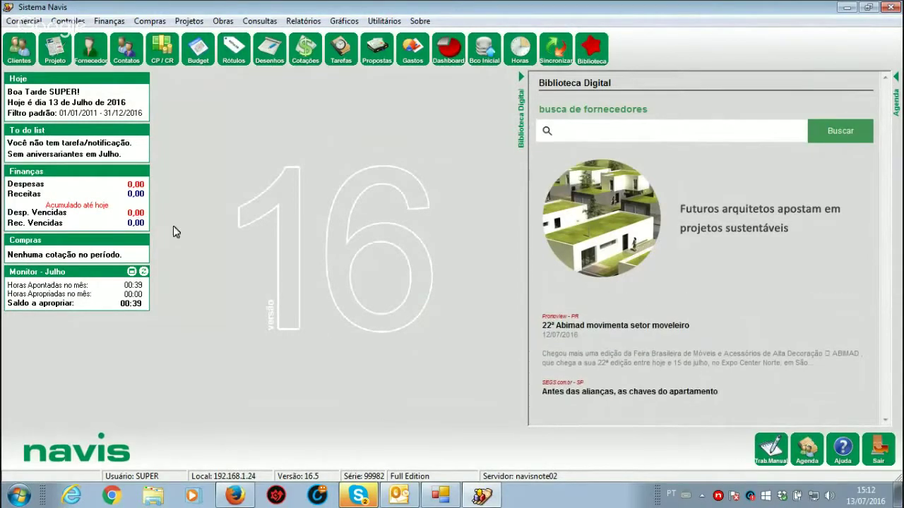
# Step: Open proposal 1001 from Consulta Proposta and launch 'Calcular pela tabela CAU'
pyautogui.click(26, 23)
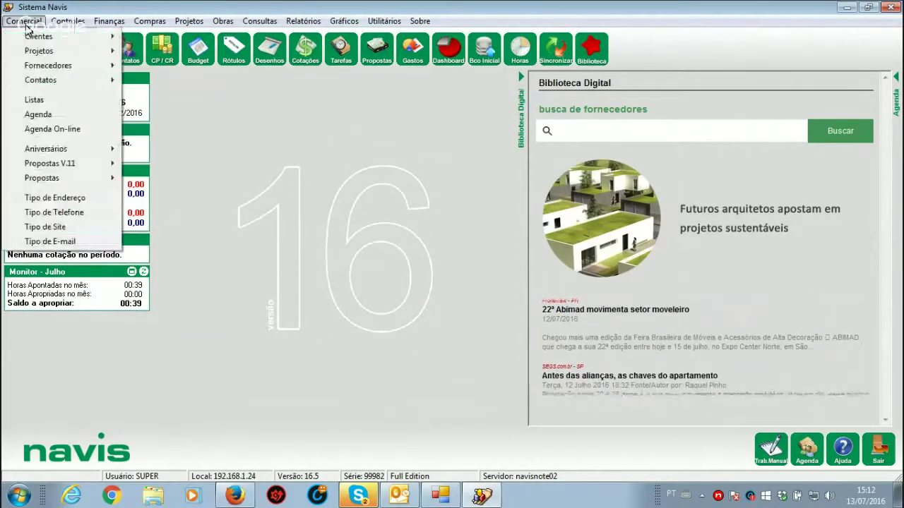
pyautogui.moveTo(83, 180)
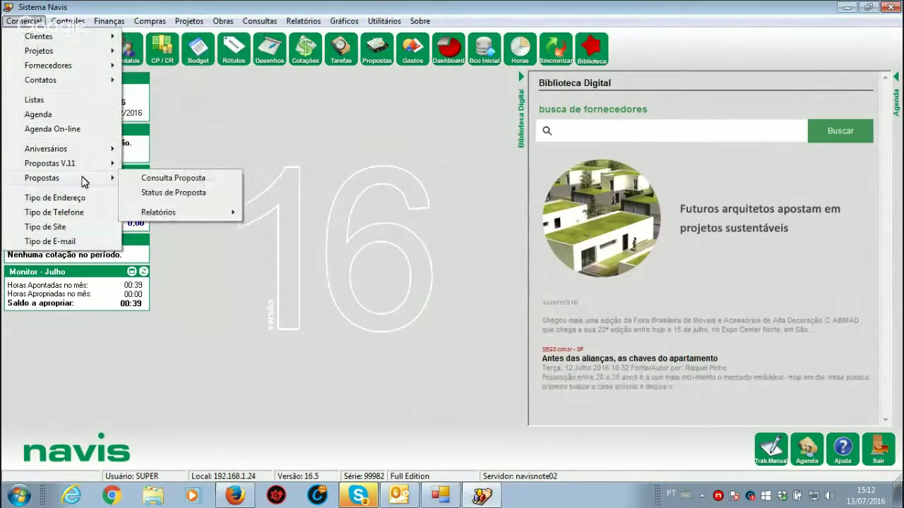
pyautogui.click(182, 178)
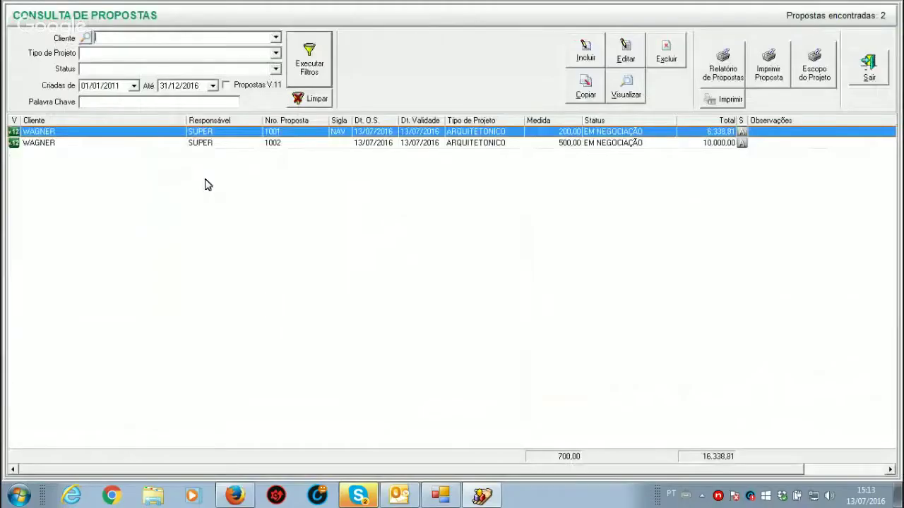
pyautogui.doubleClick(245, 138)
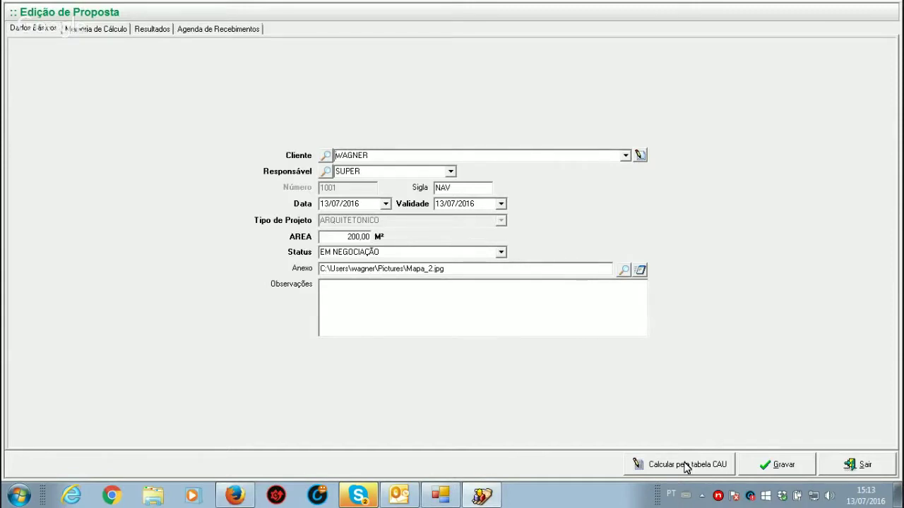
pyautogui.click(685, 466)
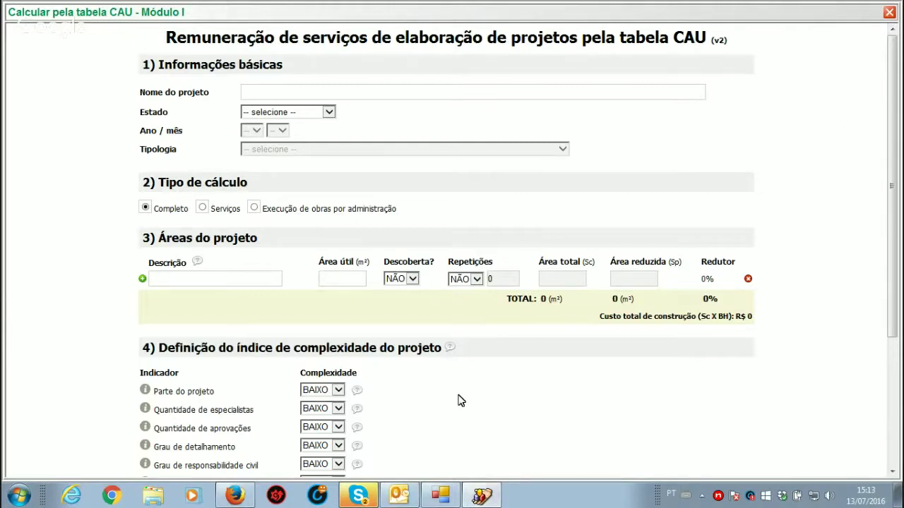
# Step: Name the project 'TREINAMENTO WEBINAR TURMA 4 PROPOSTA E PROJETO', São Paulo, Junho 2016, typology 1.1.6
pyautogui.click(284, 94)
pyautogui.write('TREINAMENTO WEBINAR TURMA 4 ')
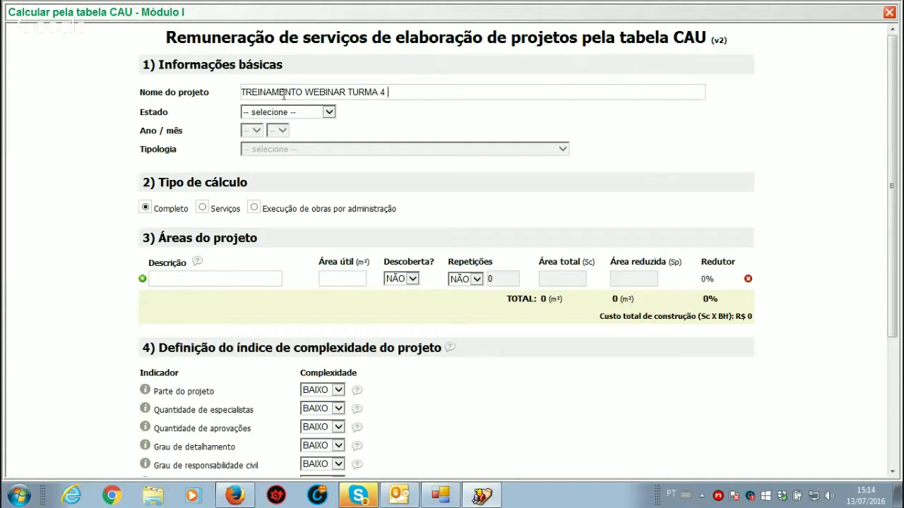
pyautogui.write('PROPOSTA E PROJETO')
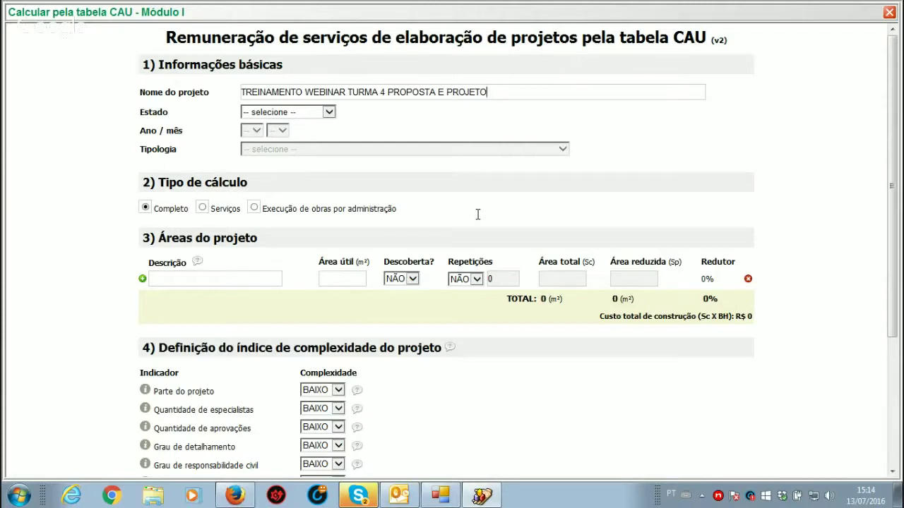
pyautogui.click(329, 113)
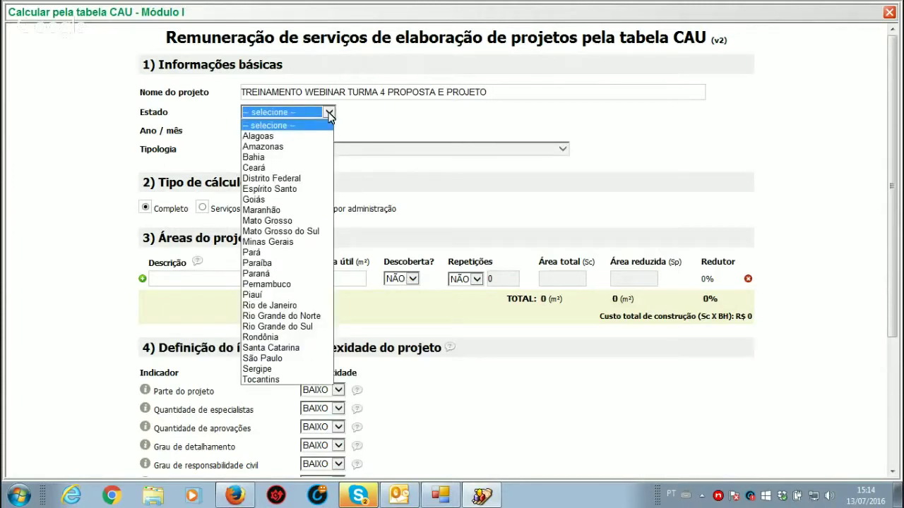
pyautogui.click(286, 361)
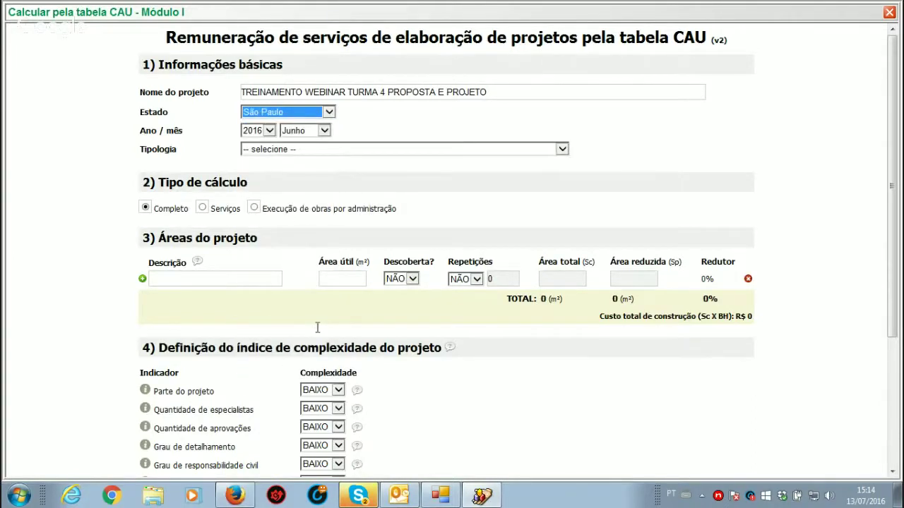
pyautogui.click(324, 132)
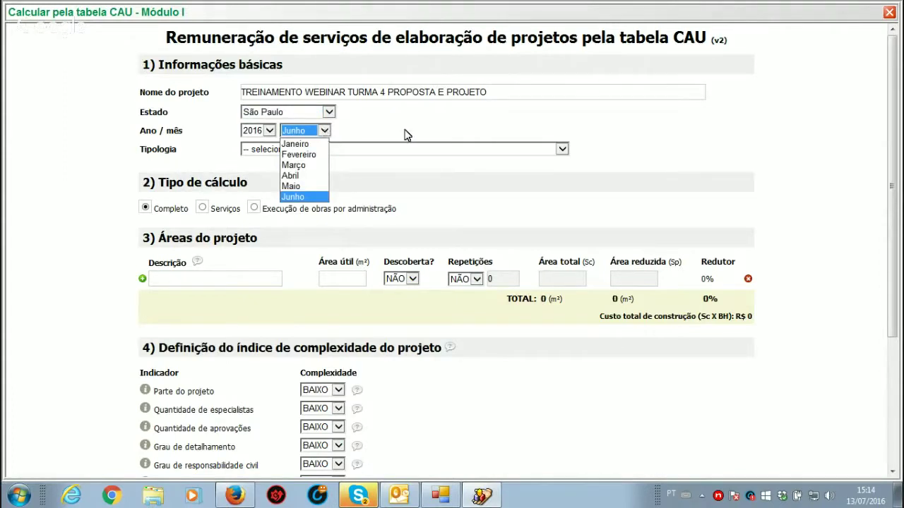
pyautogui.click(441, 134)
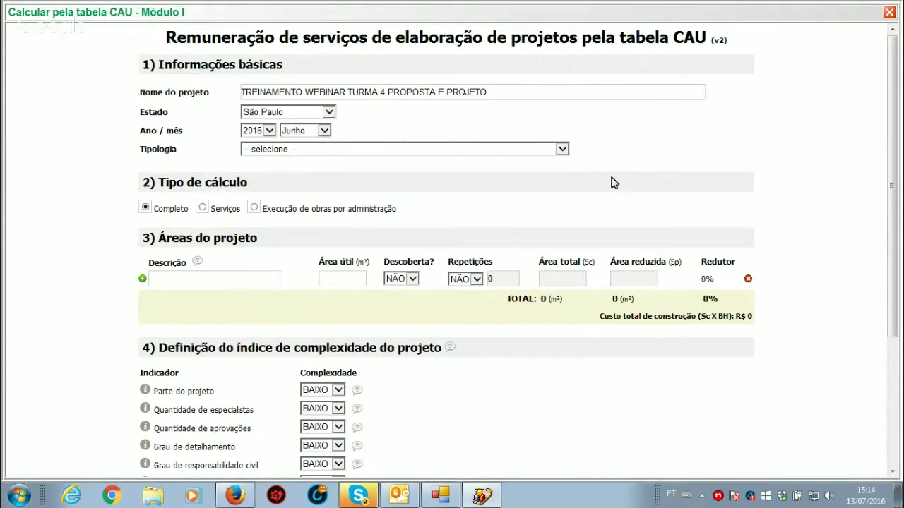
pyautogui.click(562, 150)
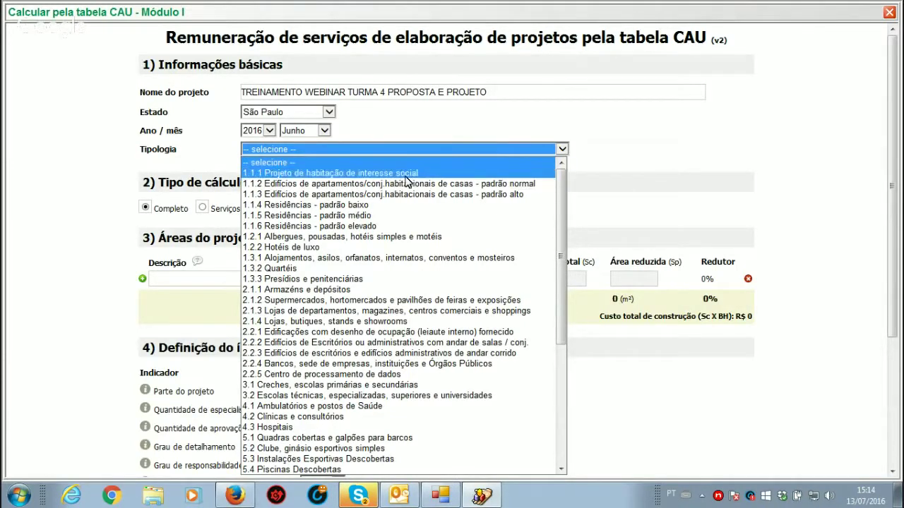
pyautogui.click(378, 227)
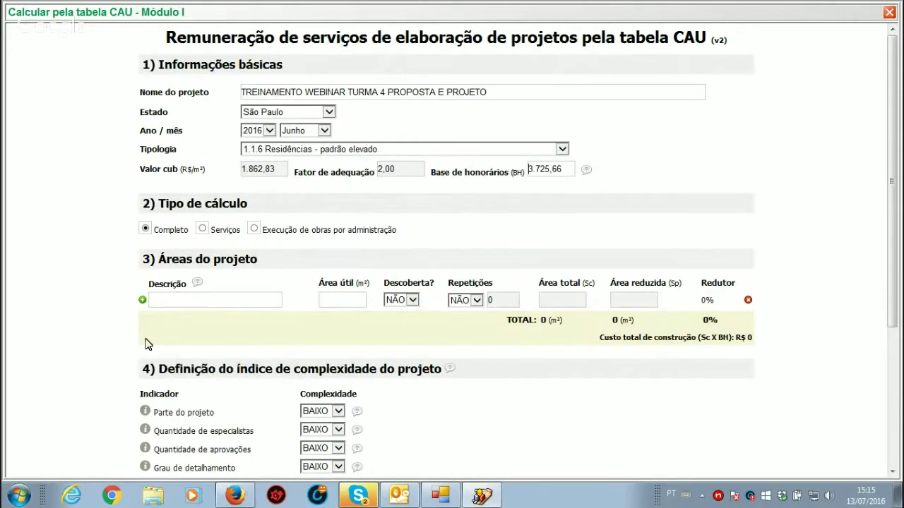
# Step: Review the fee base 3.725,66, adjustment factor and CUB values, then choose calculation type Serviços
pyautogui.moveTo(198, 288)
pyautogui.moveTo(585, 175)
pyautogui.moveTo(567, 170); pyautogui.dragTo(457, 186)
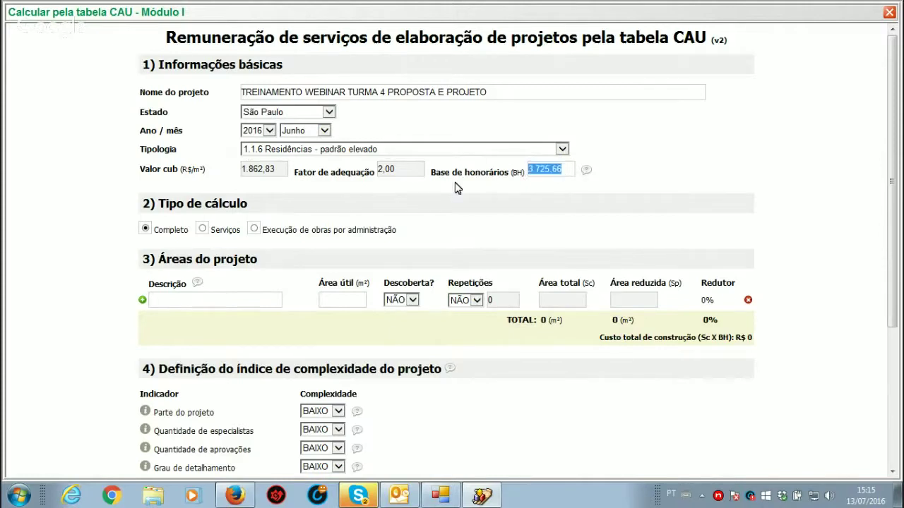
pyautogui.doubleClick(394, 170)
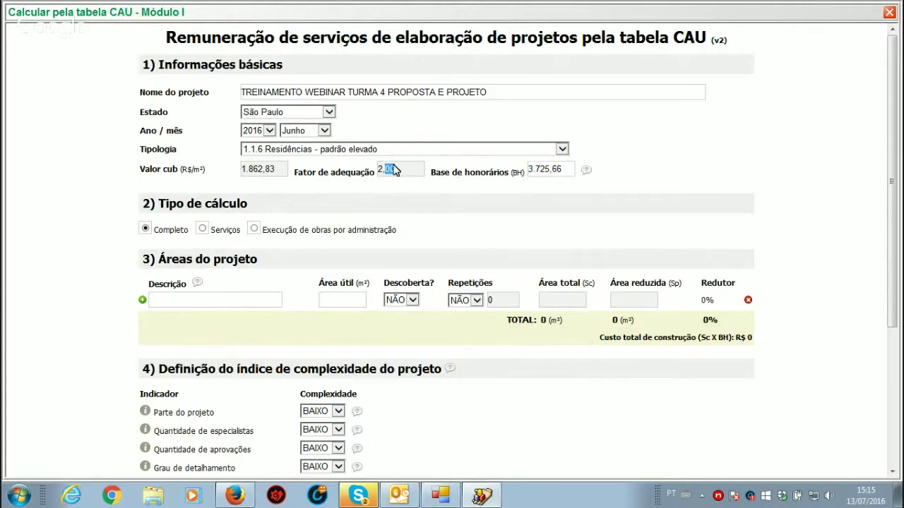
pyautogui.doubleClick(269, 169)
pyautogui.click(201, 230)
# Step: Calculate by services and choose service 1.1.2 Projeto Arquitetônico de Reforma
pyautogui.click(254, 229)
pyautogui.click(203, 230)
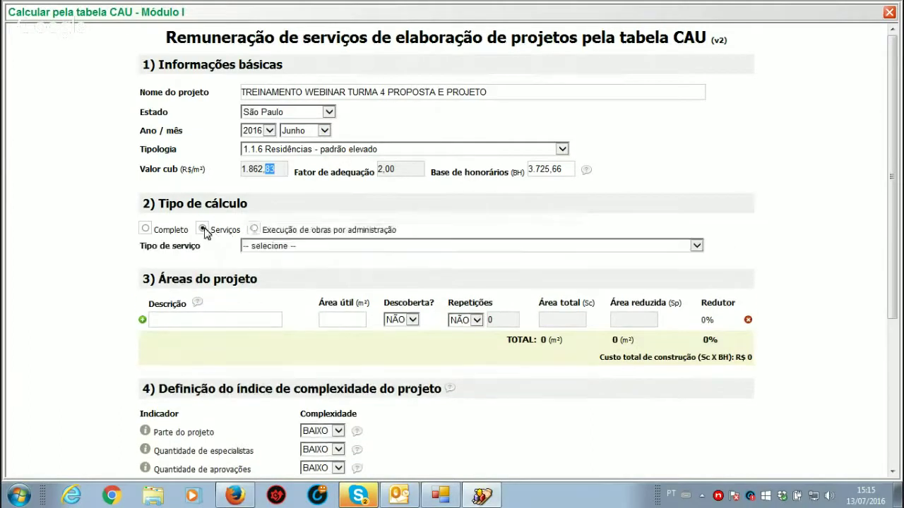
pyautogui.click(147, 231)
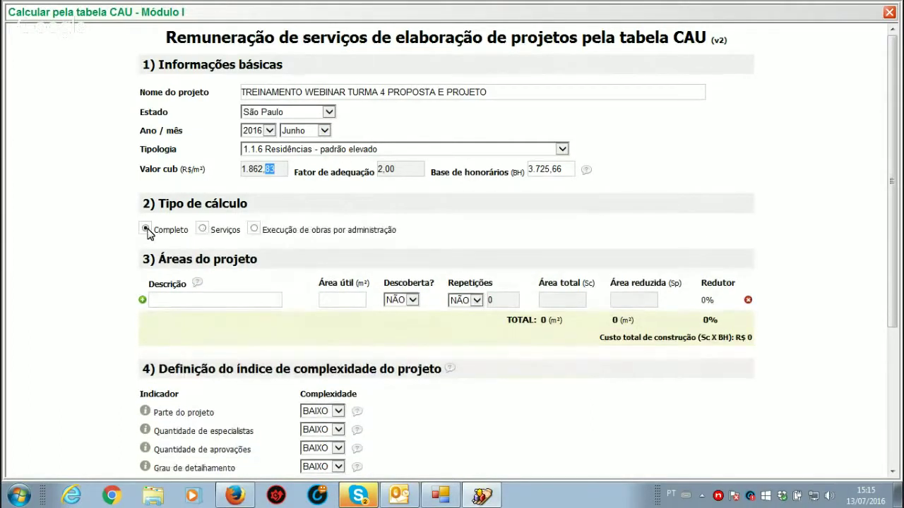
pyautogui.click(203, 231)
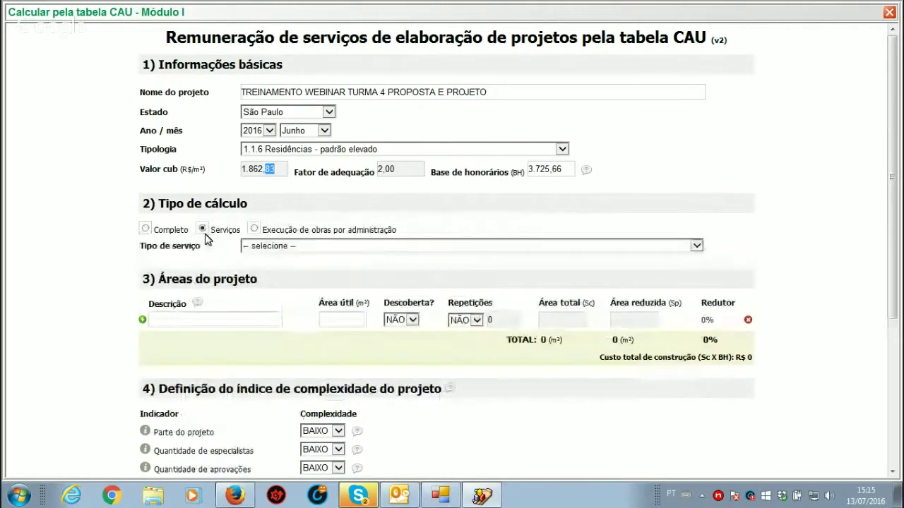
pyautogui.click(697, 247)
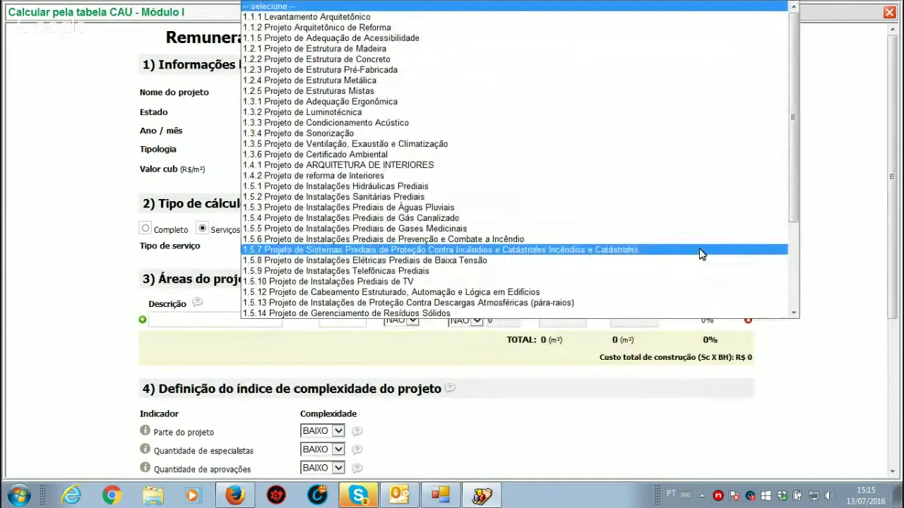
pyautogui.click(381, 27)
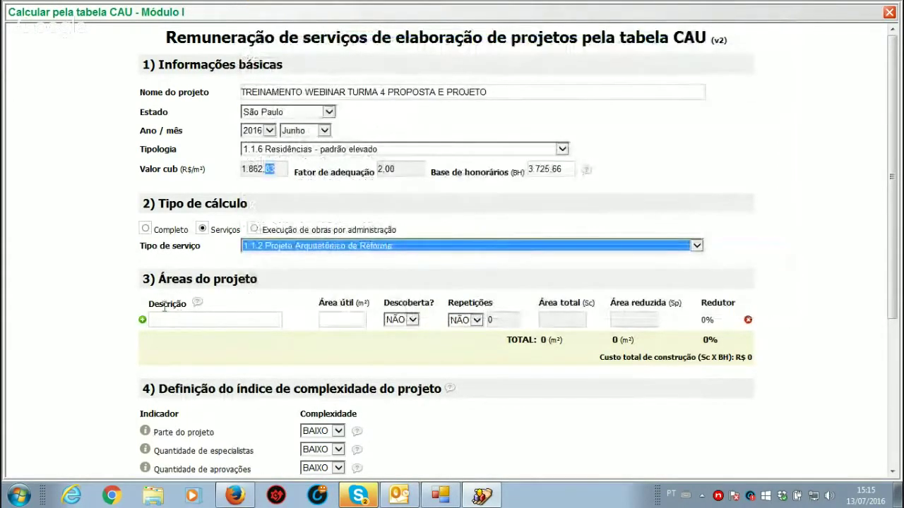
# Step: Enter area PAVIMENTAÇÃO with 100 m² and remove the extra empty area row
pyautogui.click(190, 321)
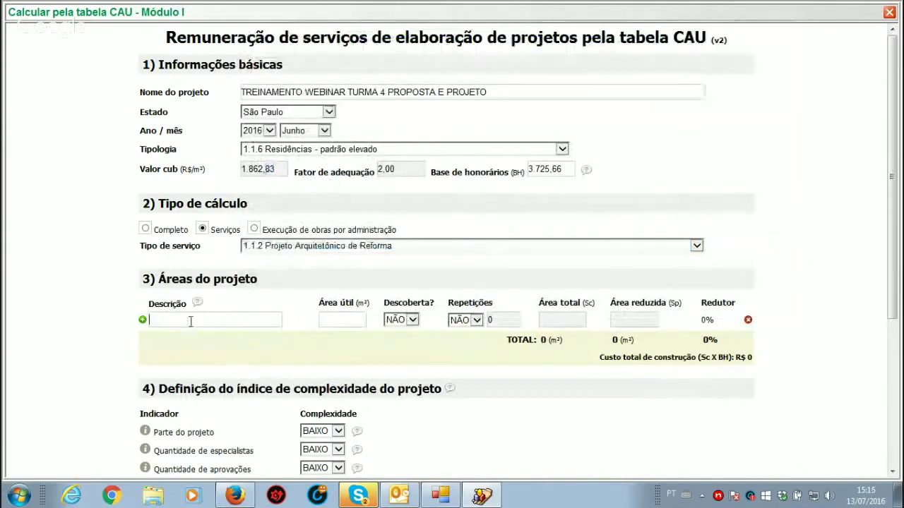
pyautogui.write('P')
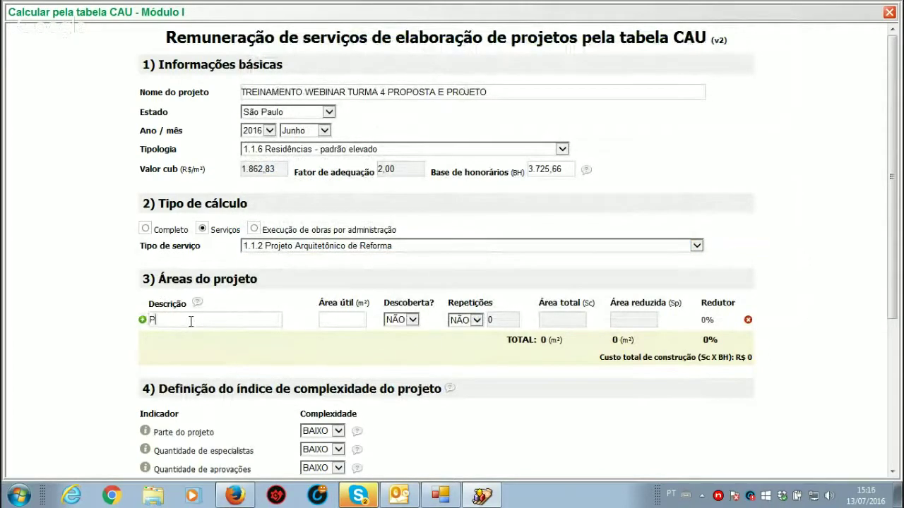
pyautogui.write('AVIMENTAÇÃO')
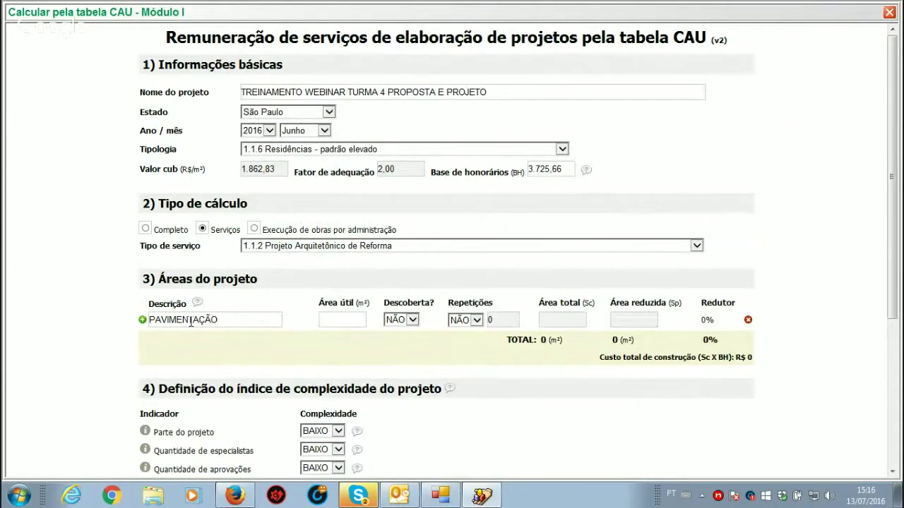
pyautogui.click(347, 321)
pyautogui.write('100')
pyautogui.click(528, 321)
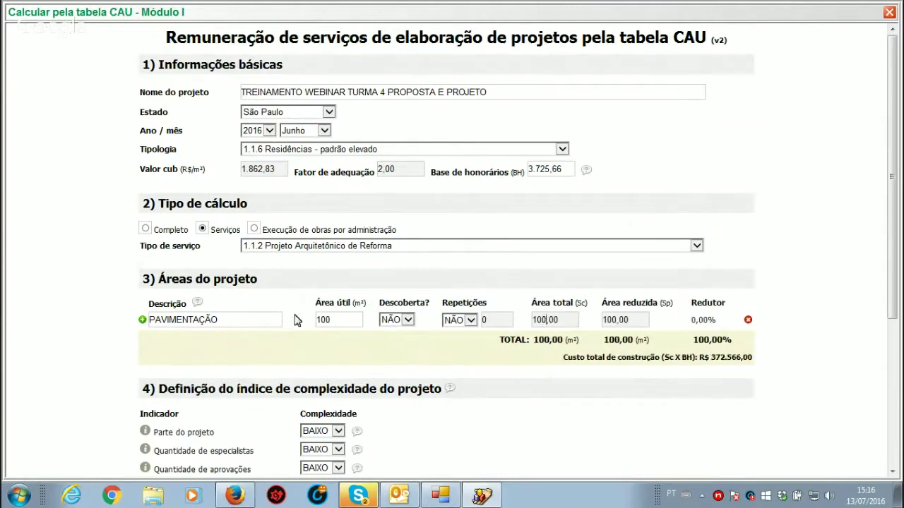
pyautogui.click(142, 321)
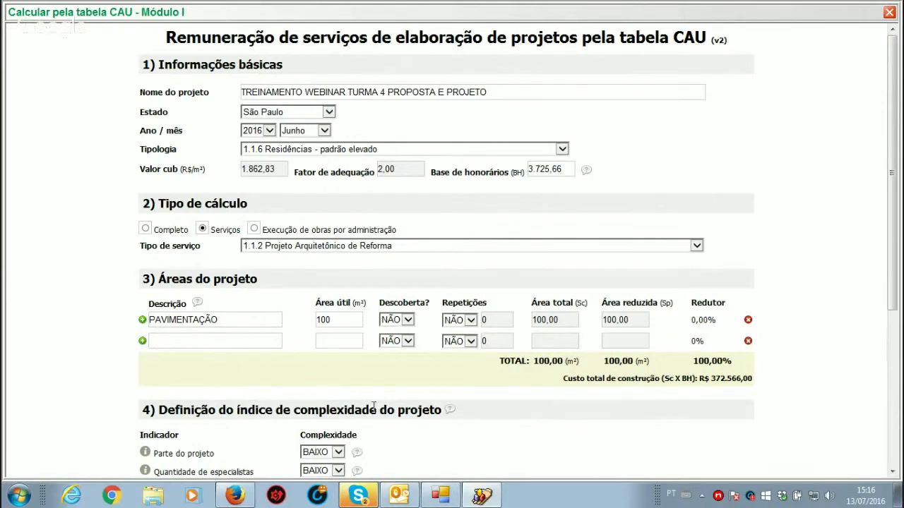
pyautogui.click(747, 342)
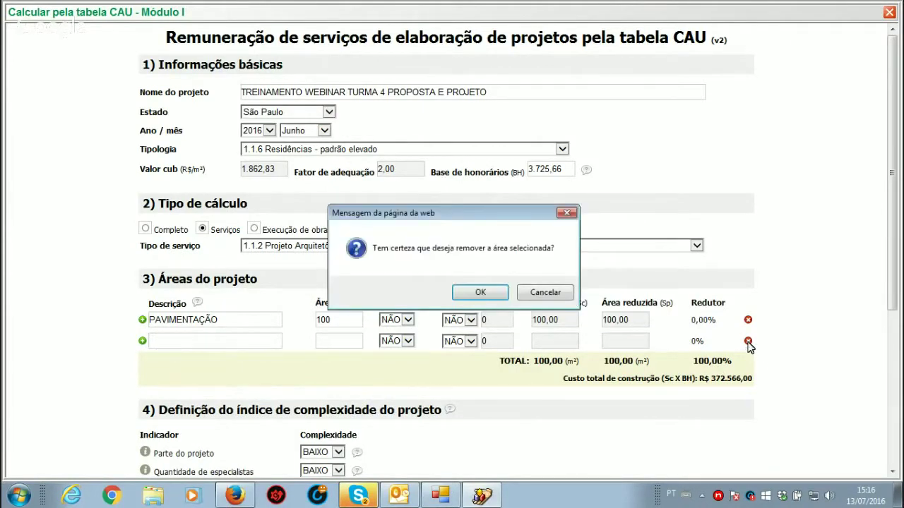
pyautogui.click(485, 293)
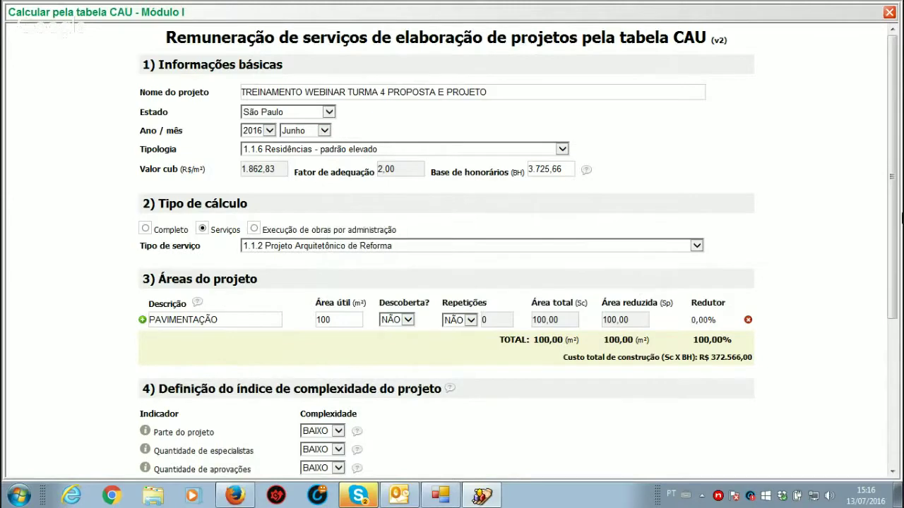
pyautogui.moveTo(898, 212); pyautogui.dragTo(902, 344)
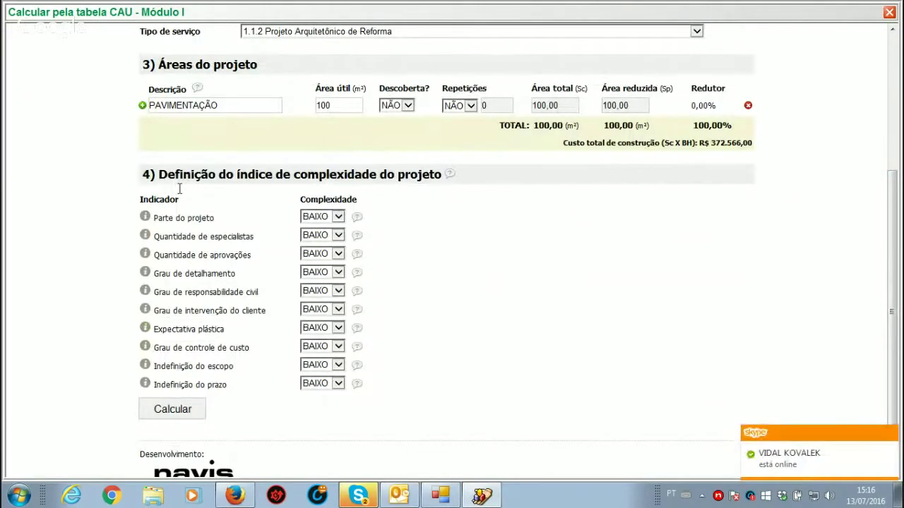
# Step: Keep all complexity indicators, including Parte do projeto, at BAIXO and calculate the R$ 34.136,36 fee
pyautogui.moveTo(450, 179)
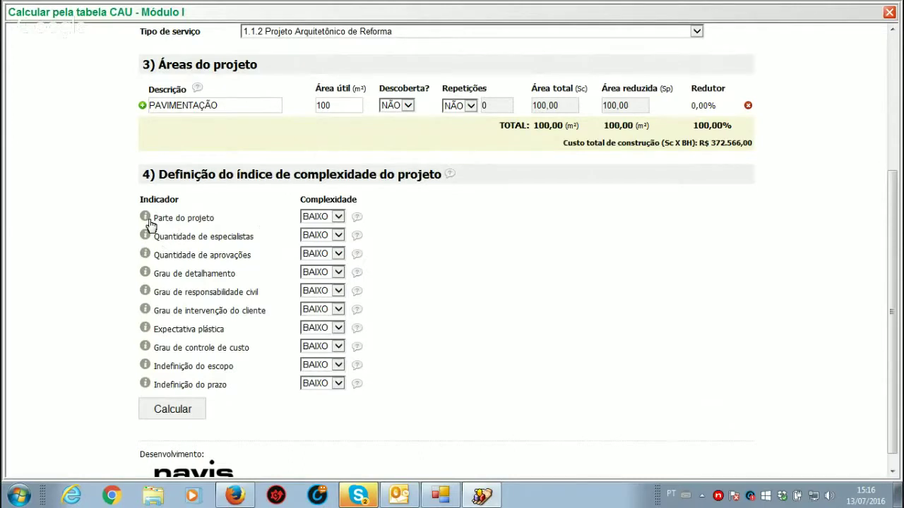
pyautogui.moveTo(145, 219)
pyautogui.click(337, 217)
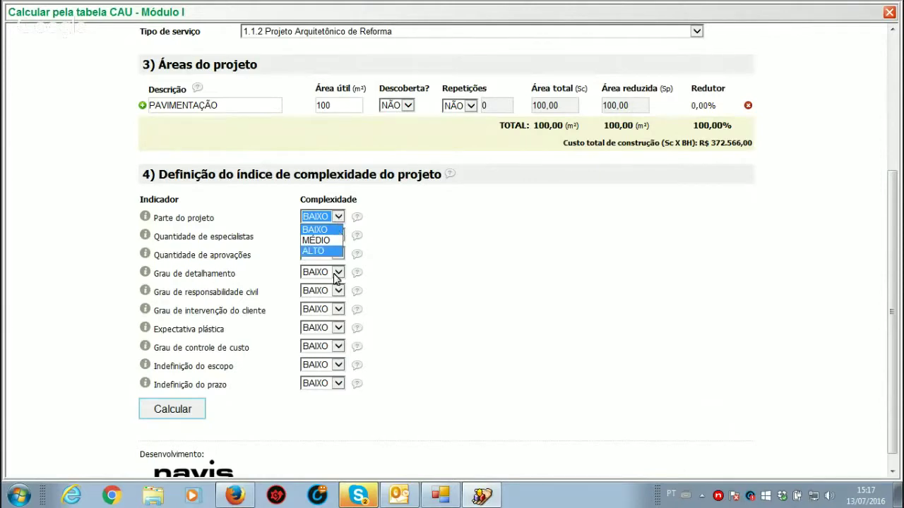
pyautogui.click(170, 412)
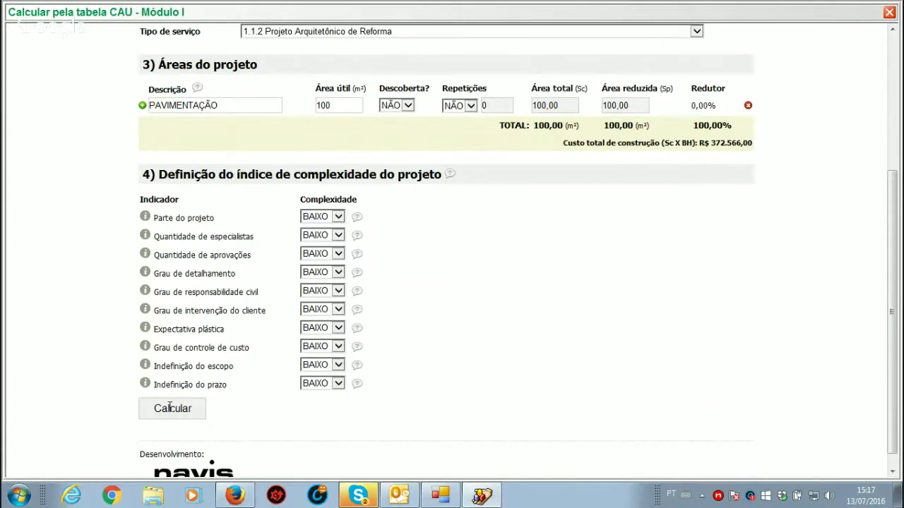
pyautogui.click(170, 408)
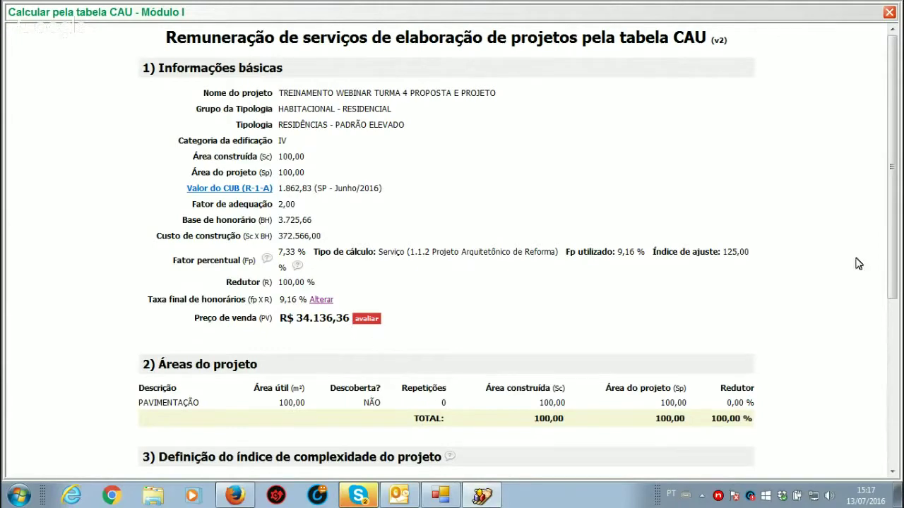
# Step: Reset the calculation form and close the CAU calculator window
pyautogui.moveTo(891, 225); pyautogui.dragTo(901, 439)
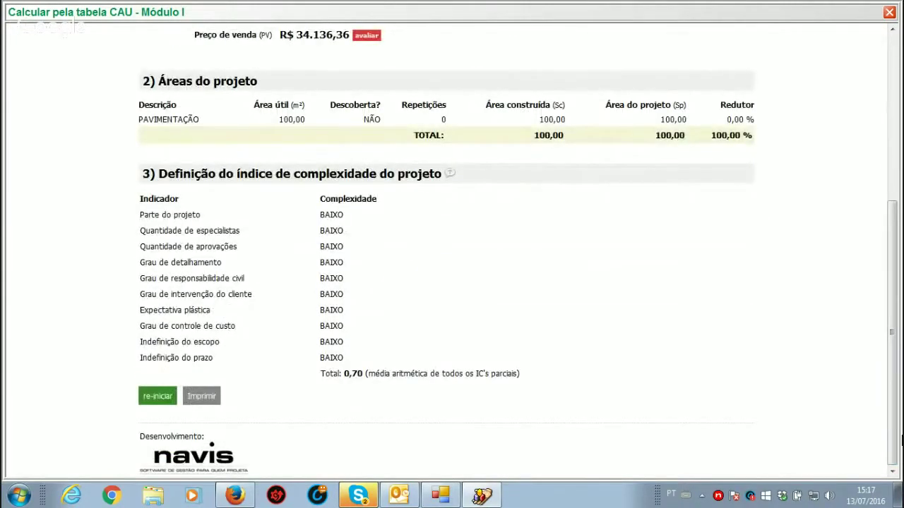
pyautogui.click(143, 401)
pyautogui.click(890, 13)
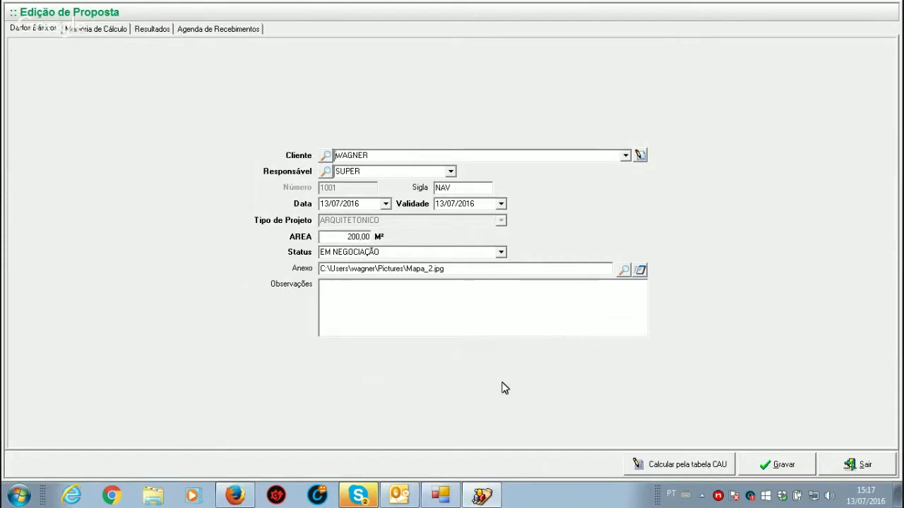
# Step: Set proposal 1001 to FECHADA with closing date 14/07/2016 and save it
pyautogui.click(500, 253)
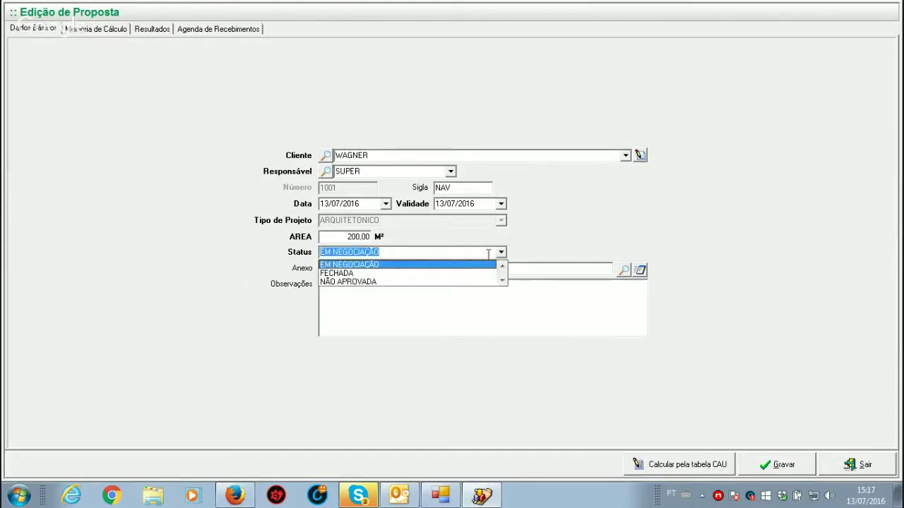
pyautogui.click(334, 272)
pyautogui.click(641, 253)
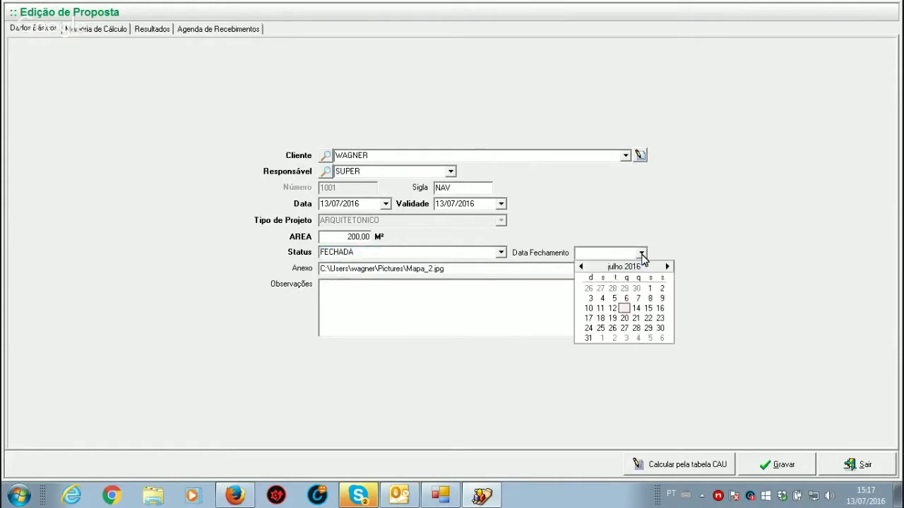
pyautogui.click(625, 313)
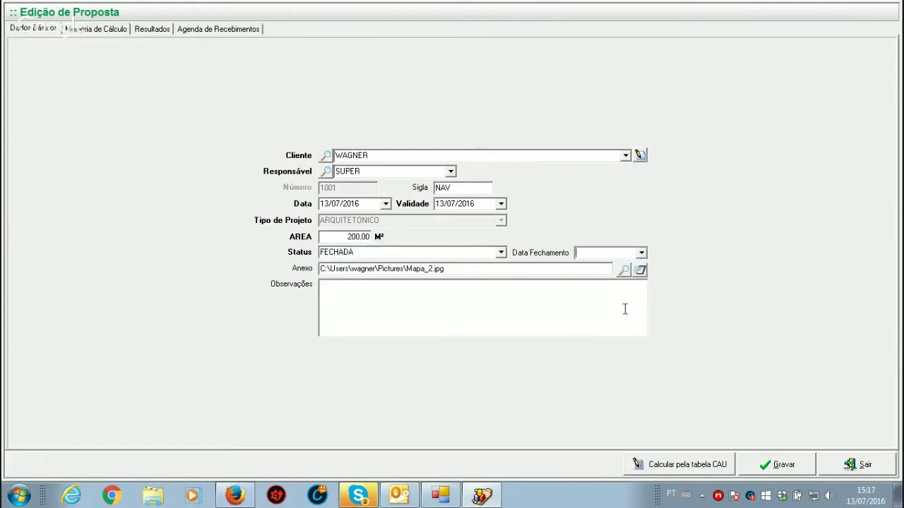
pyautogui.click(639, 254)
pyautogui.click(636, 310)
pyautogui.click(793, 472)
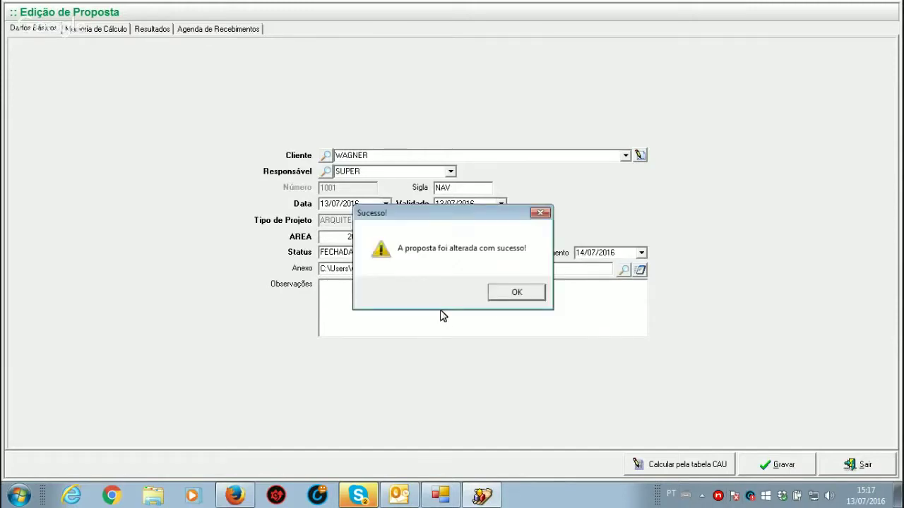
pyautogui.click(519, 292)
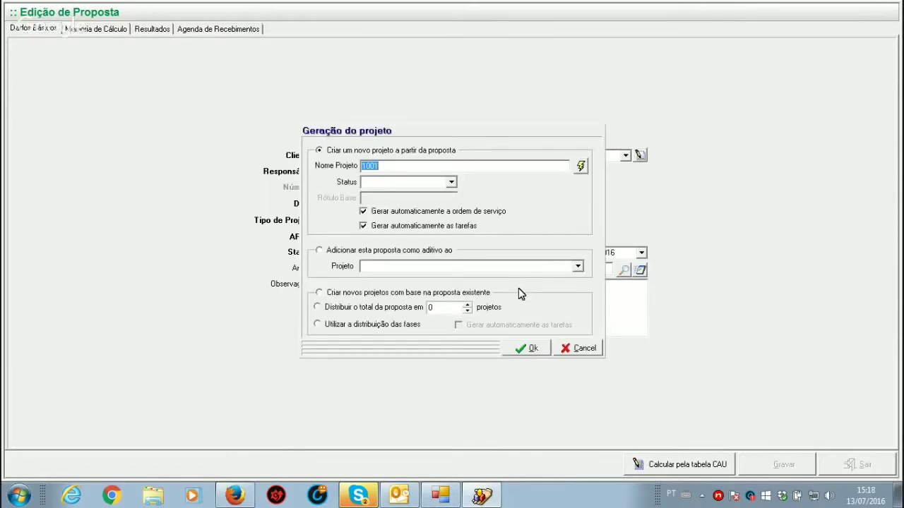
# Step: Generate the project 'TREINAMENTO WEBINAR TURMA 4' with status ANDAMENTO from the proposal
pyautogui.write('TREINAMENTO WE')
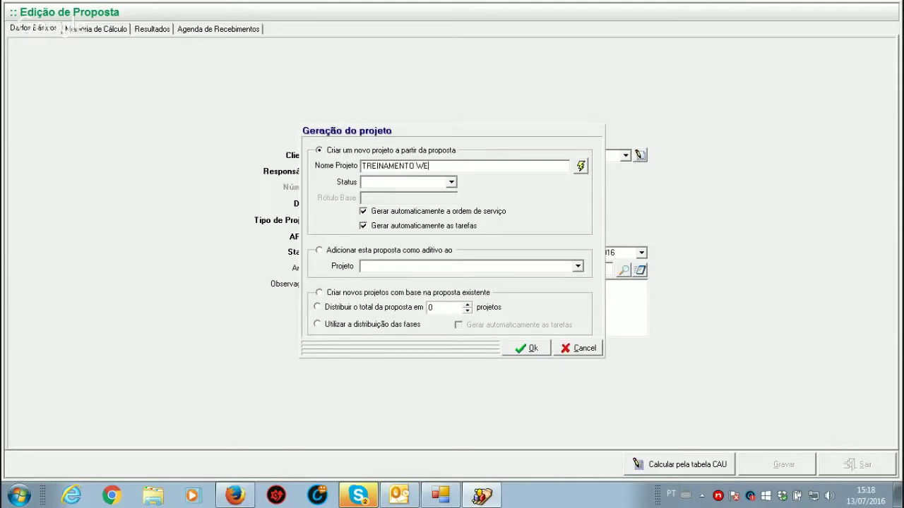
pyautogui.write('BINAR TURMA 4')
pyautogui.click(451, 183)
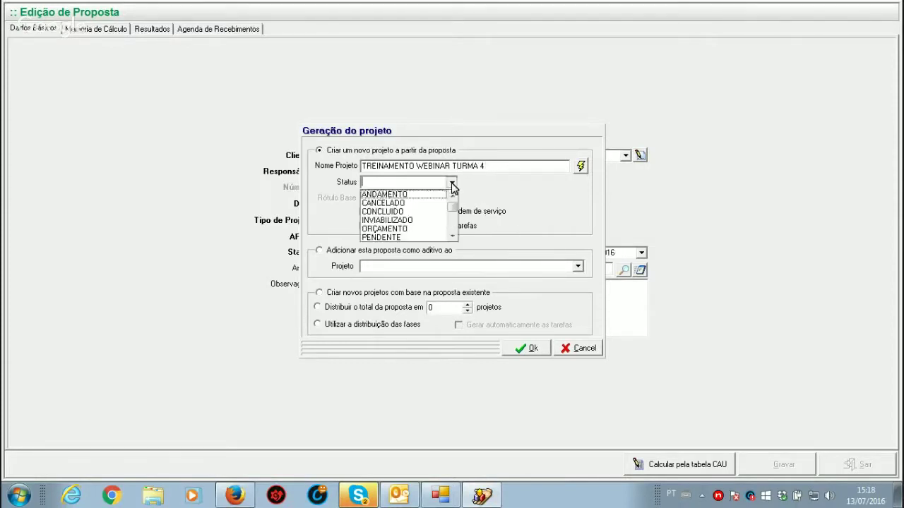
pyautogui.click(405, 195)
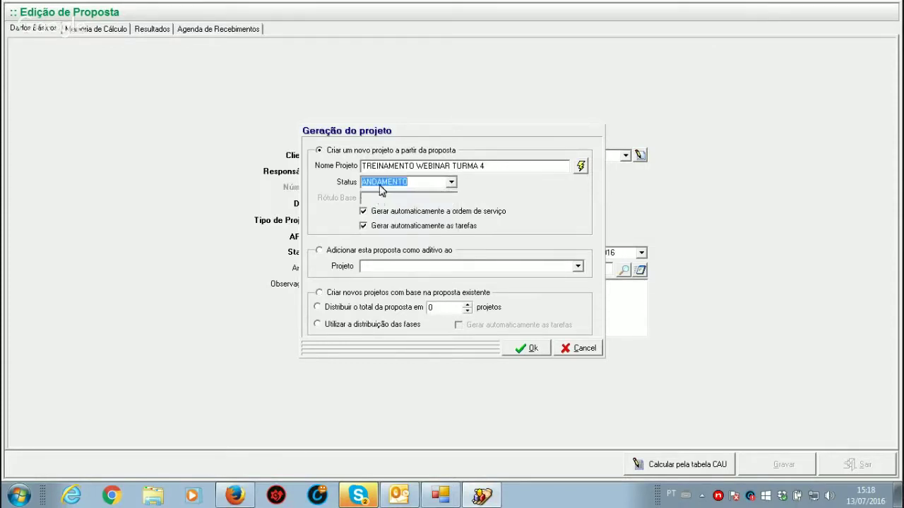
pyautogui.click(536, 351)
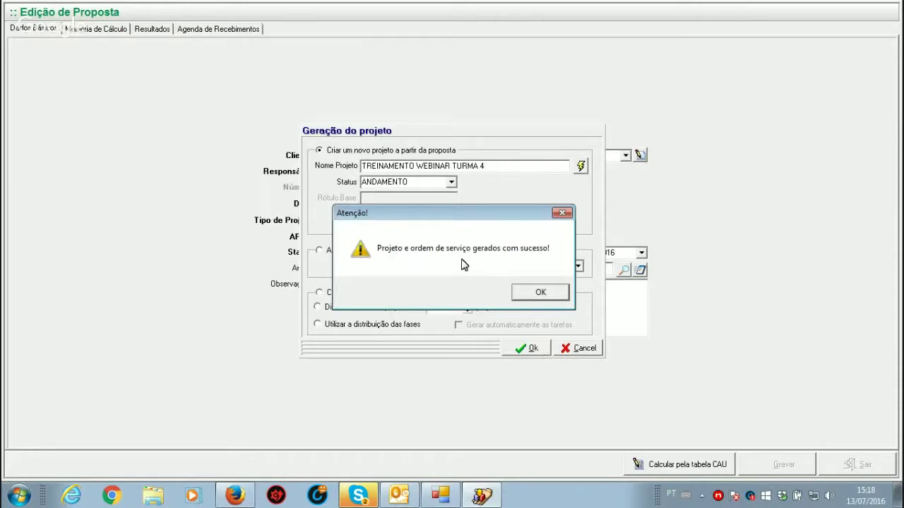
pyautogui.click(532, 298)
pyautogui.click(855, 464)
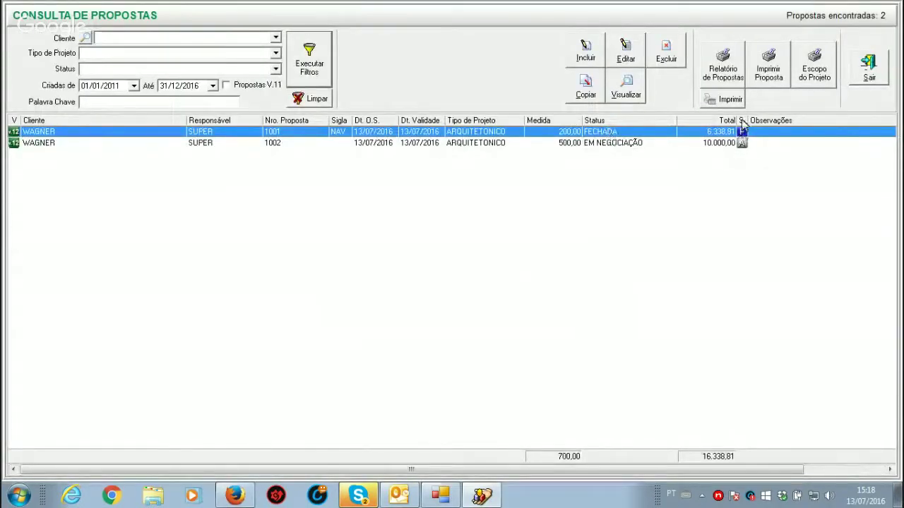
# Step: Widen the status column and review proposal 1001's Memória de Cálculo, Resultados and Dados Básicos tabs
pyautogui.moveTo(746, 124); pyautogui.dragTo(783, 125)
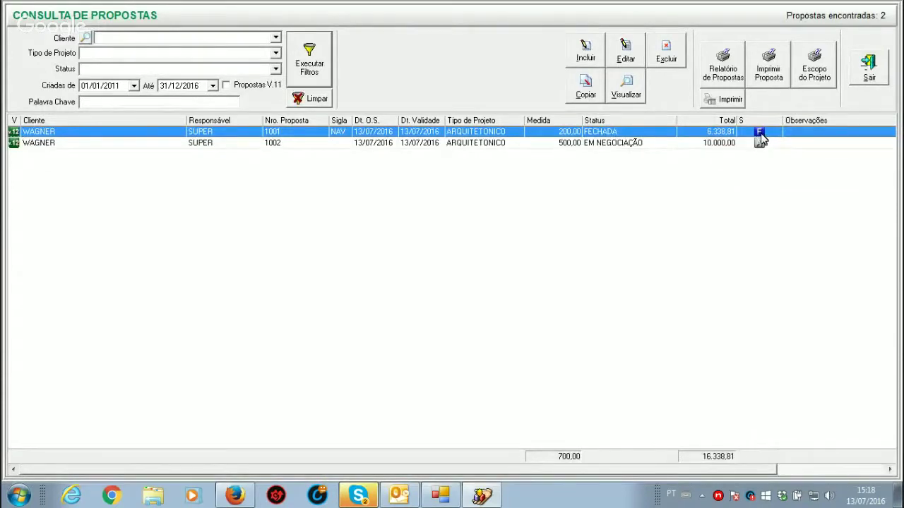
pyautogui.doubleClick(628, 133)
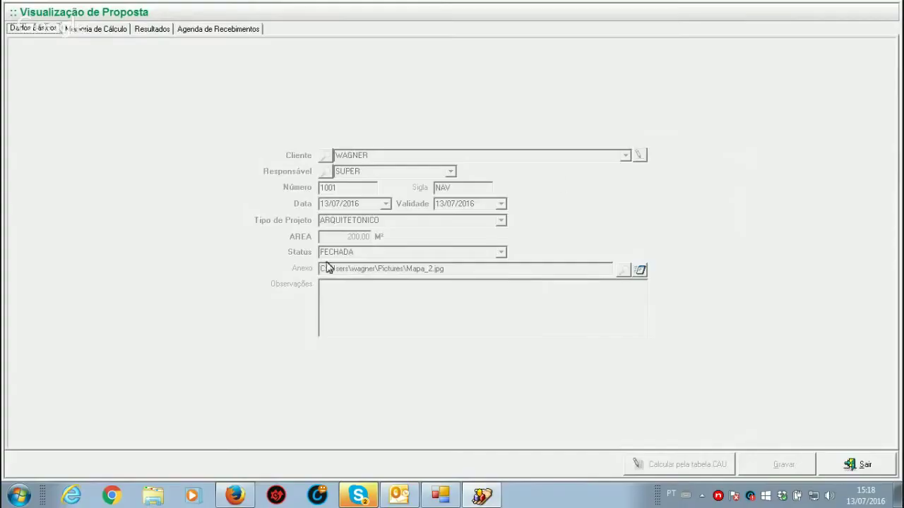
pyautogui.click(92, 29)
pyautogui.click(148, 31)
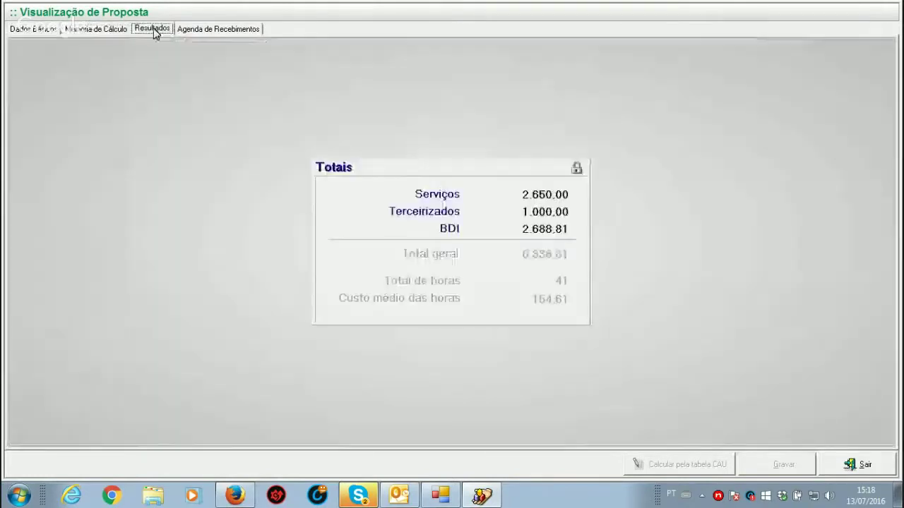
pyautogui.click(29, 30)
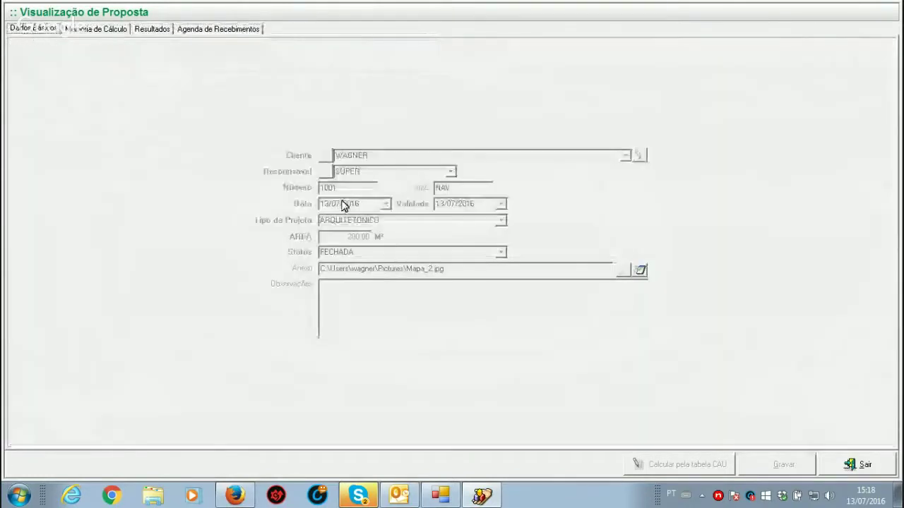
pyautogui.click(880, 472)
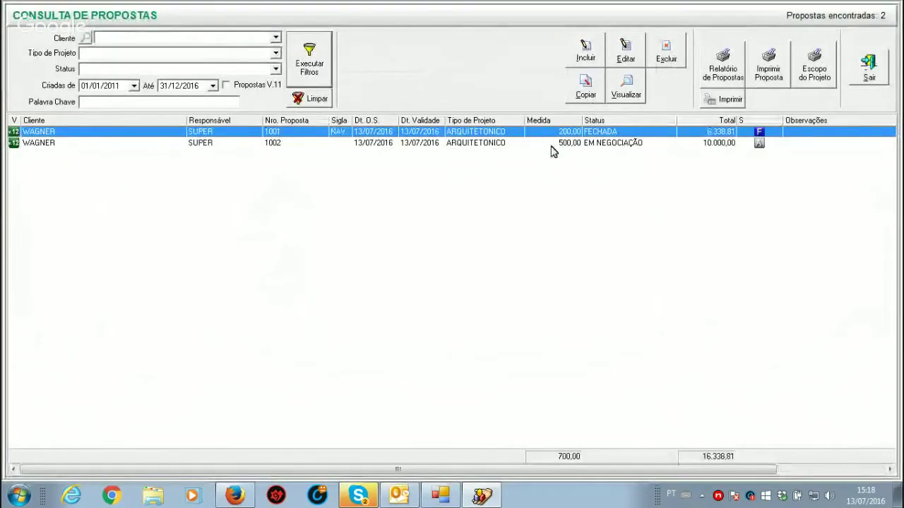
pyautogui.click(553, 145)
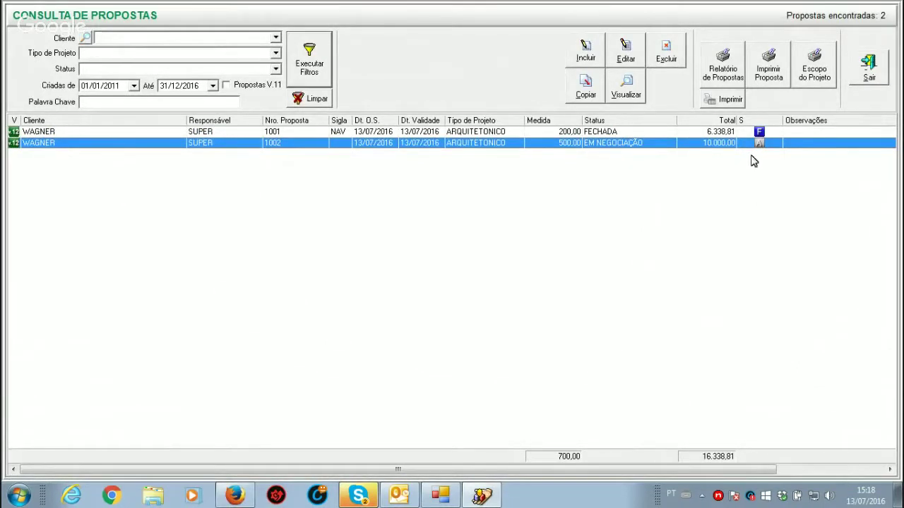
# Step: Change proposal 1002's status to NÃO APROVADA and save it
pyautogui.doubleClick(419, 145)
pyautogui.click(501, 253)
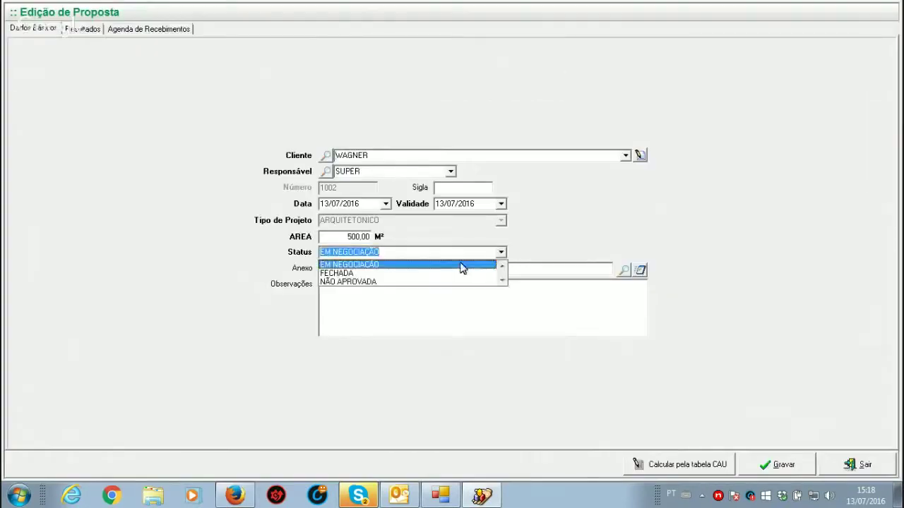
pyautogui.click(339, 281)
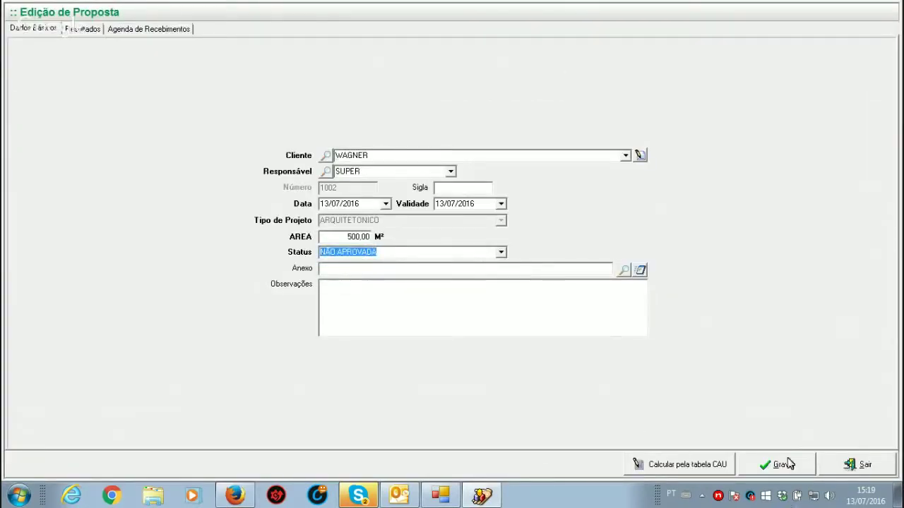
pyautogui.click(788, 464)
pyautogui.click(545, 293)
pyautogui.click(865, 464)
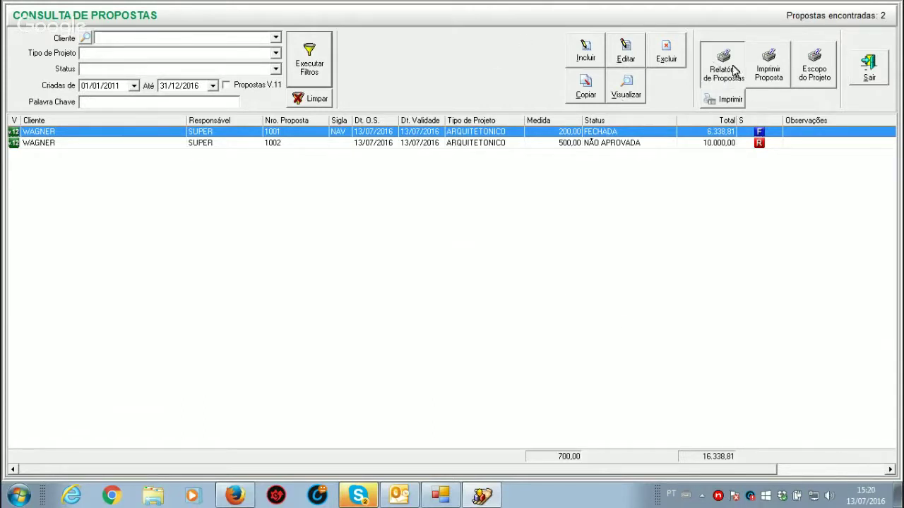
pyautogui.click(732, 65)
# Step: Preview the proposals report with expanded observations at page width, then open proposal 1001's print options
pyautogui.click(431, 293)
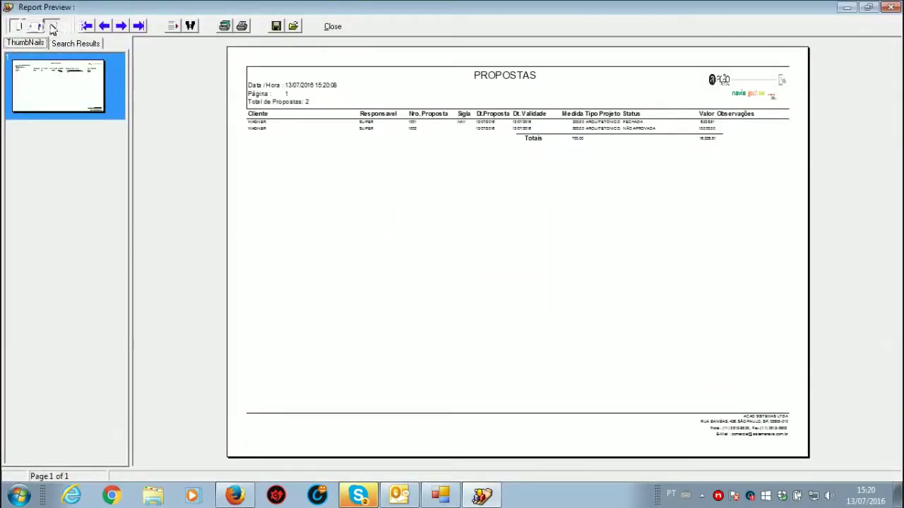
pyautogui.click(51, 26)
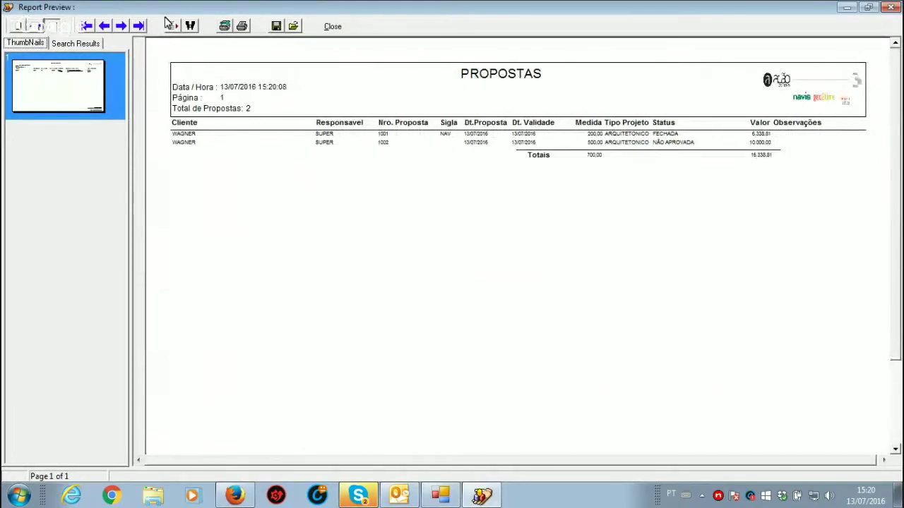
pyautogui.click(334, 28)
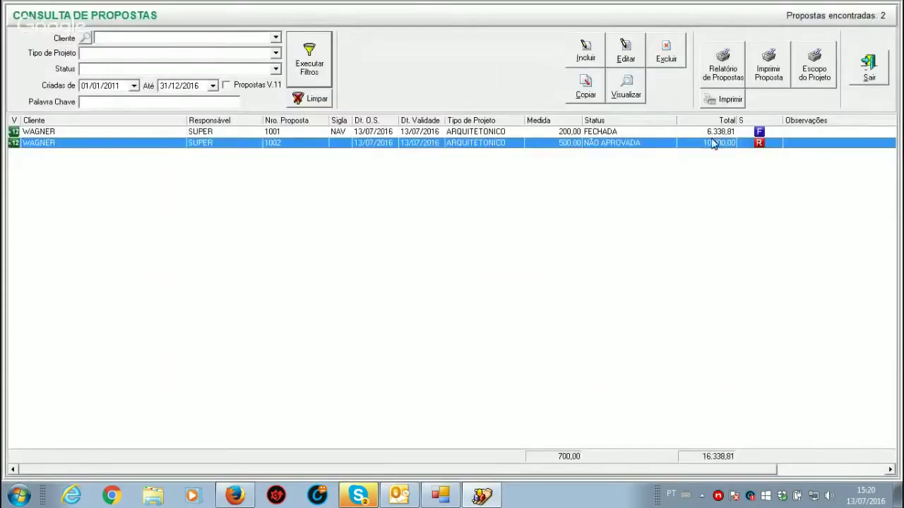
pyautogui.click(712, 133)
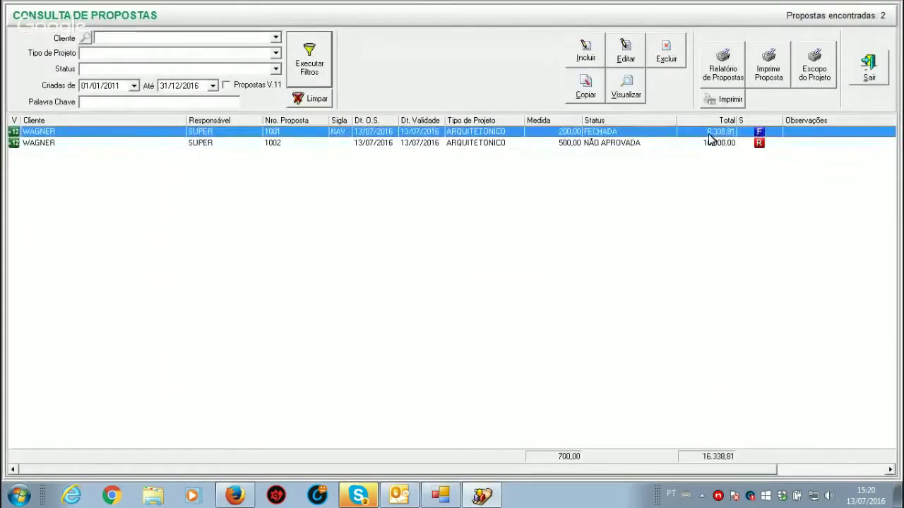
pyautogui.click(782, 69)
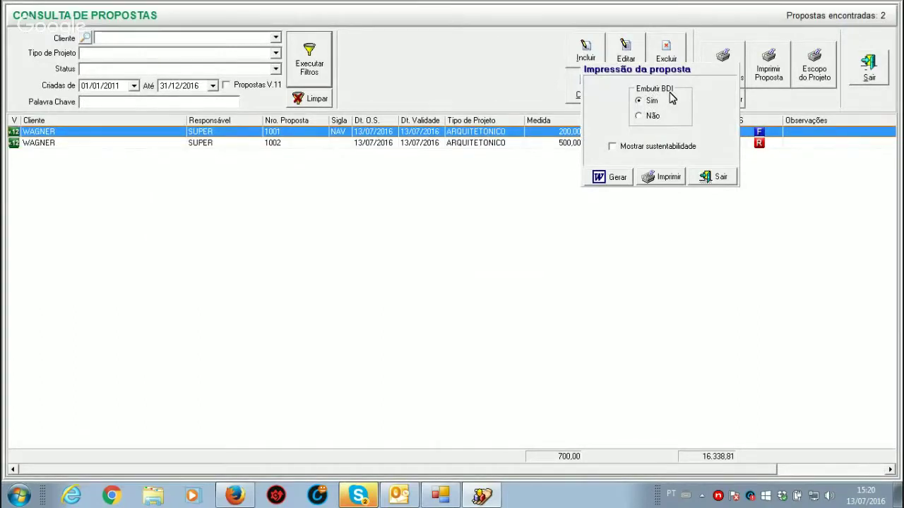
# Step: Preview proposal 1001's technical report at full size, checking the page 2 Resultados totals
pyautogui.click(642, 108)
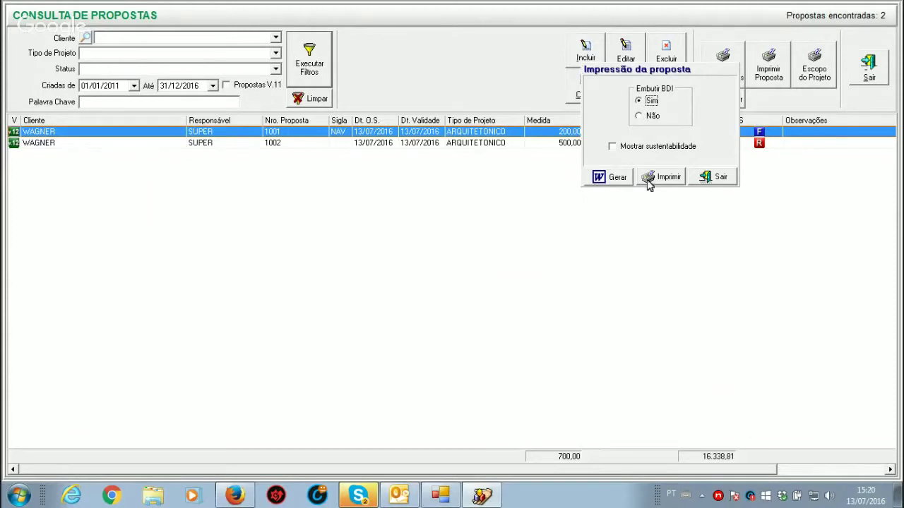
pyautogui.click(668, 178)
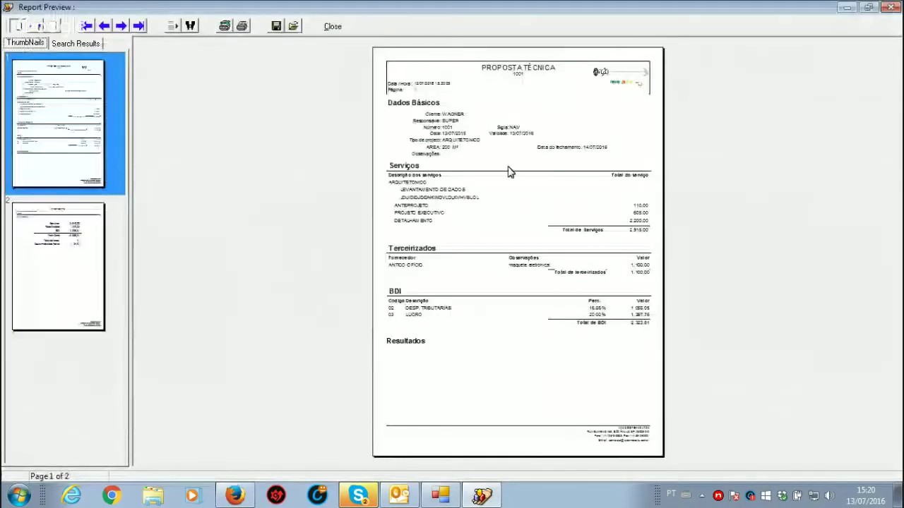
pyautogui.click(53, 30)
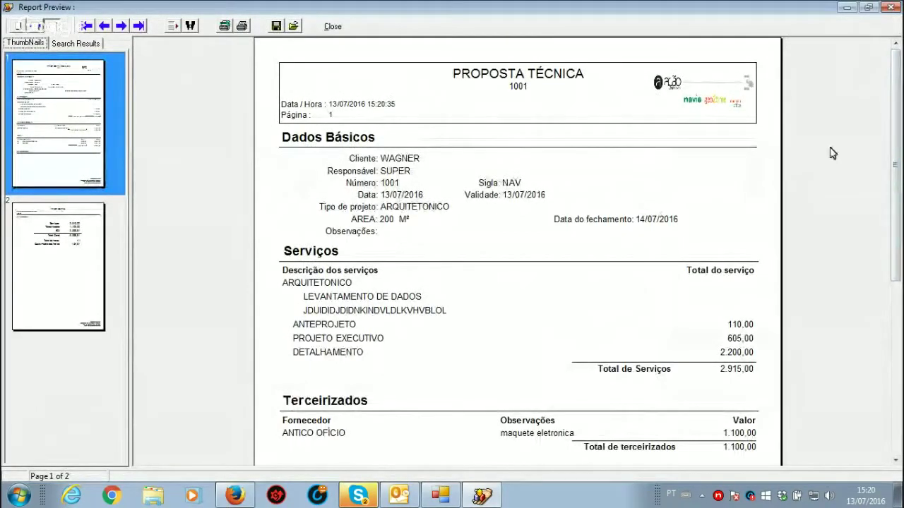
pyautogui.scroll(-3, 898, 191)
pyautogui.scroll(-6, 900, 191)
pyautogui.moveTo(901, 311); pyautogui.dragTo(901, 164)
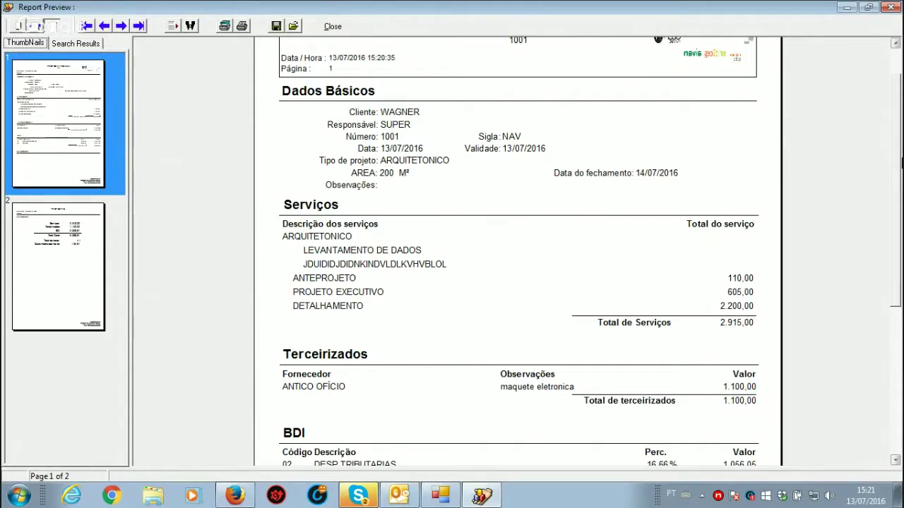
pyautogui.click(33, 247)
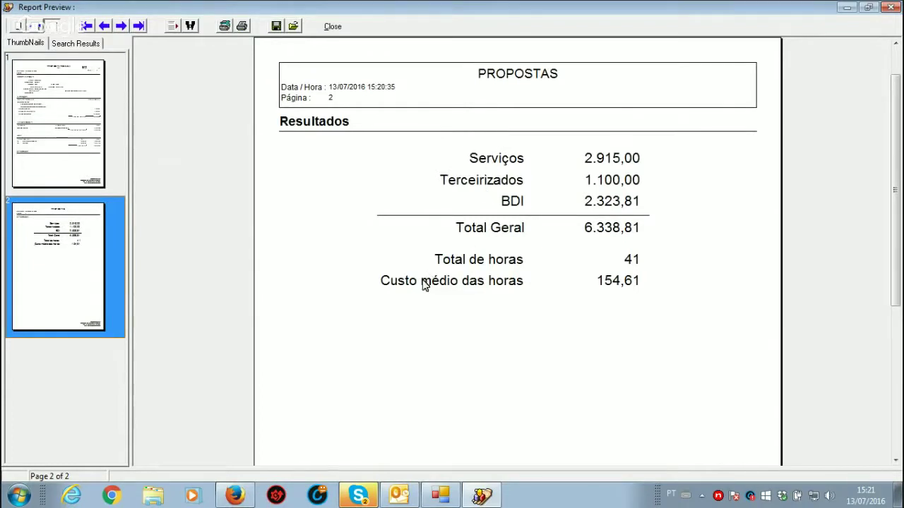
pyautogui.click(334, 28)
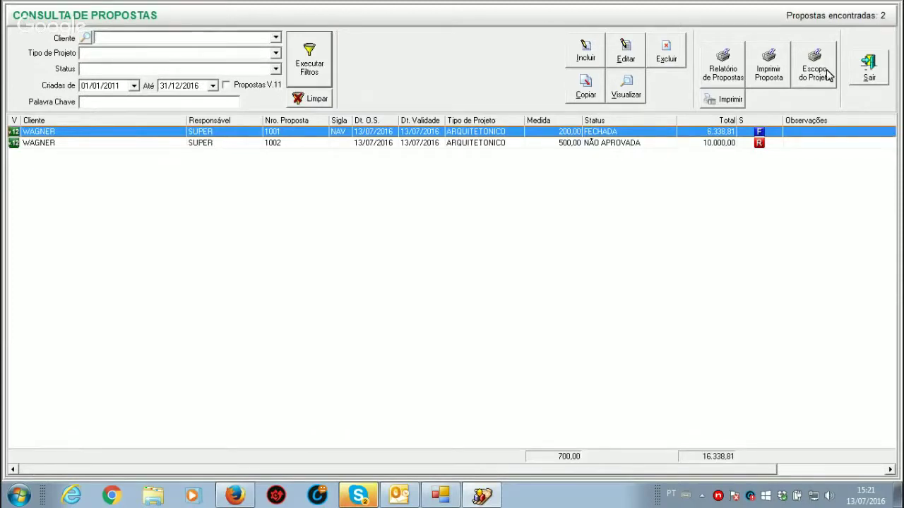
pyautogui.click(828, 75)
pyautogui.click(66, 226)
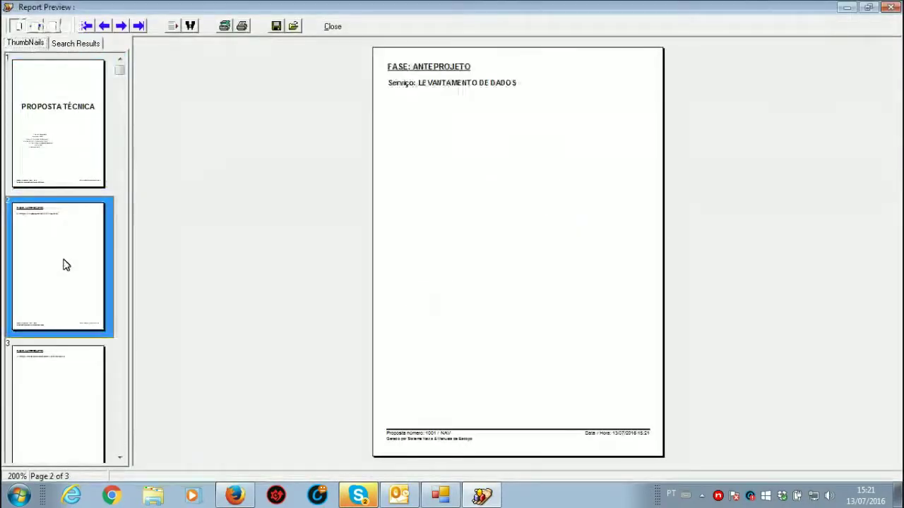
pyautogui.click(40, 410)
pyautogui.click(67, 141)
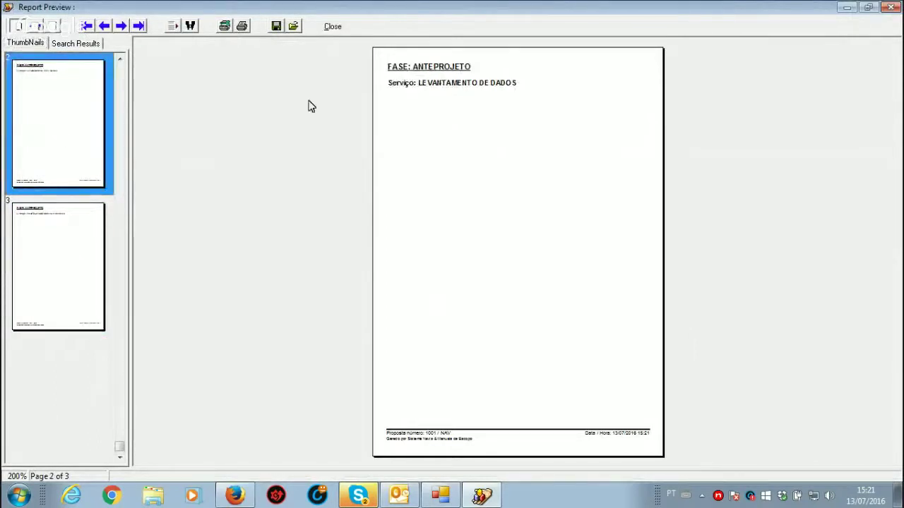
pyautogui.click(331, 28)
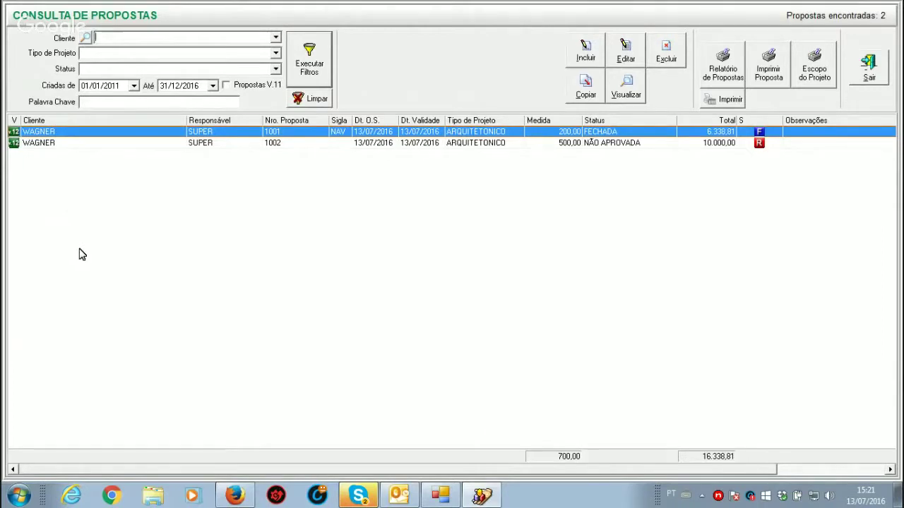
# Step: Close the proposals list and show the Empresa Principal default phase templates
pyautogui.click(870, 70)
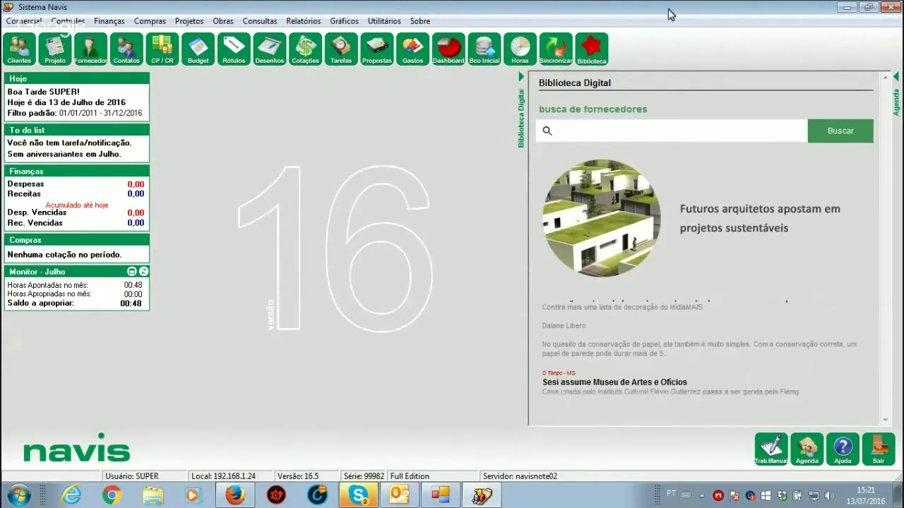
pyautogui.click(389, 22)
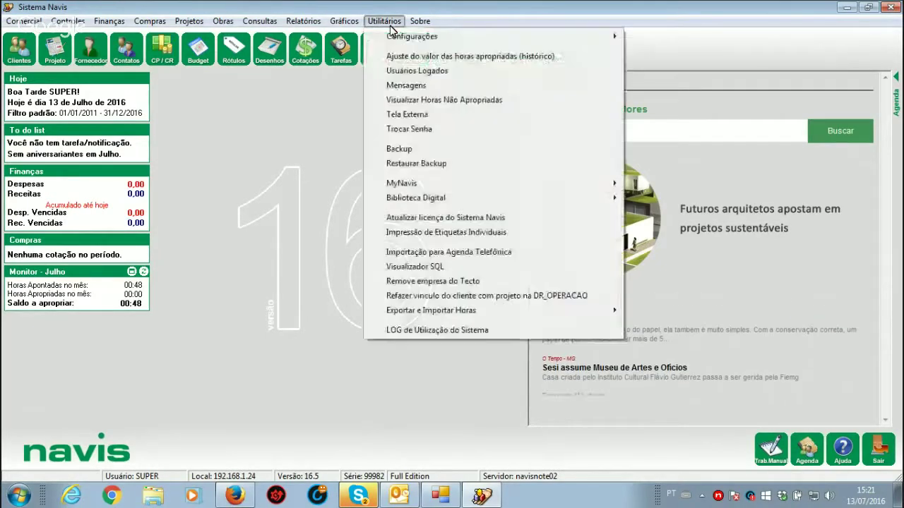
pyautogui.moveTo(594, 40)
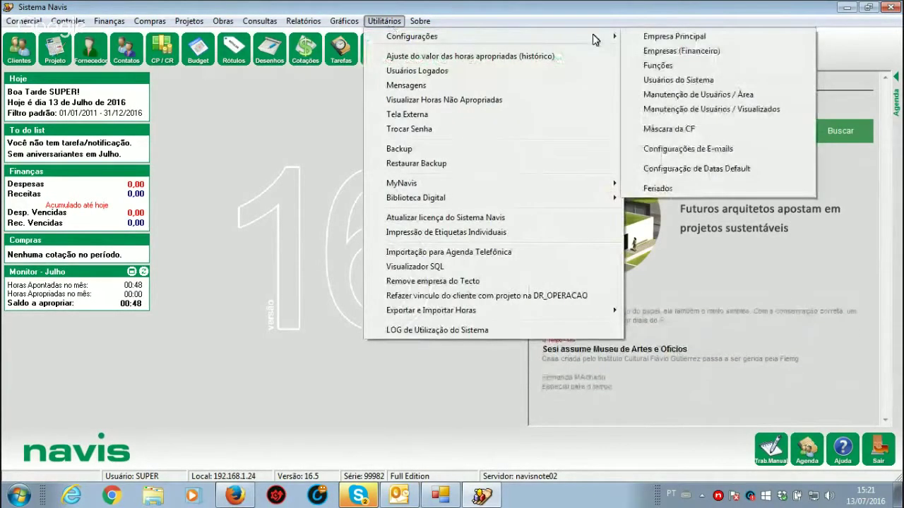
pyautogui.click(691, 38)
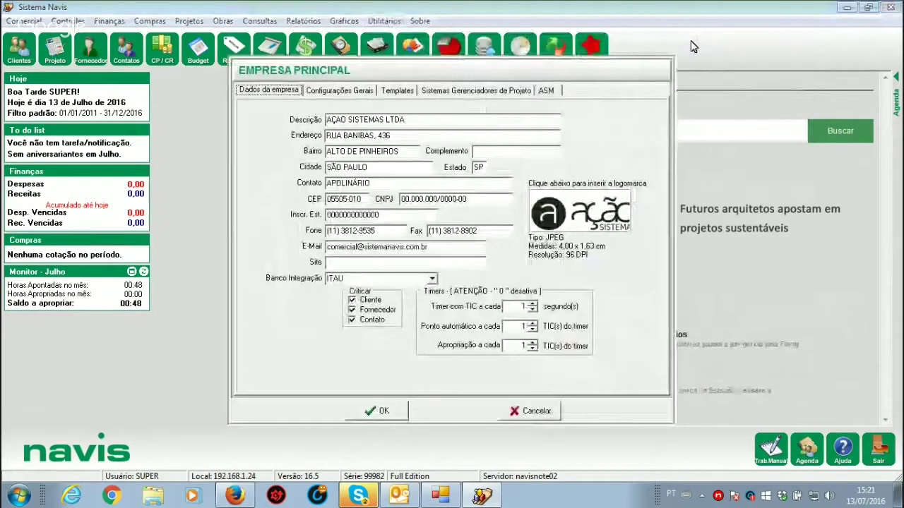
pyautogui.click(398, 92)
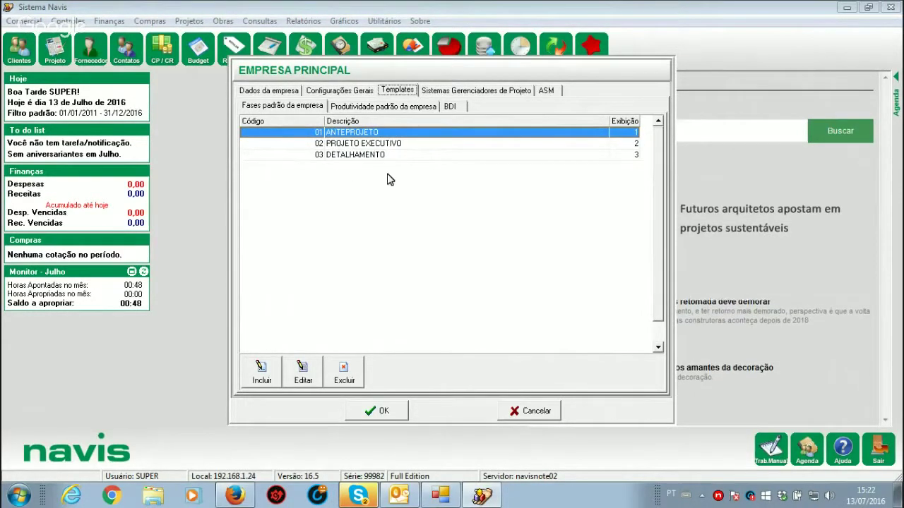
# Step: Add default phase code 04 named REVISÃO with display sequence 4, and save
pyautogui.click(259, 371)
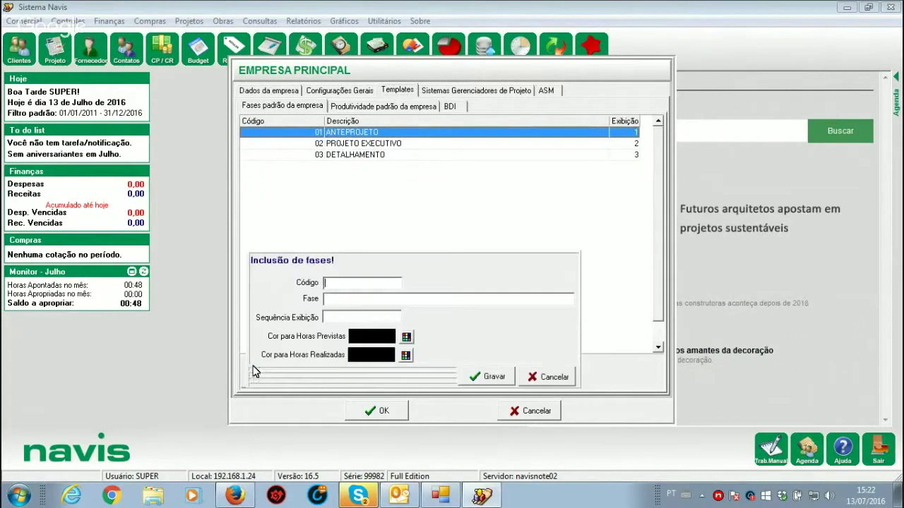
pyautogui.write('04')
pyautogui.press('Tab')
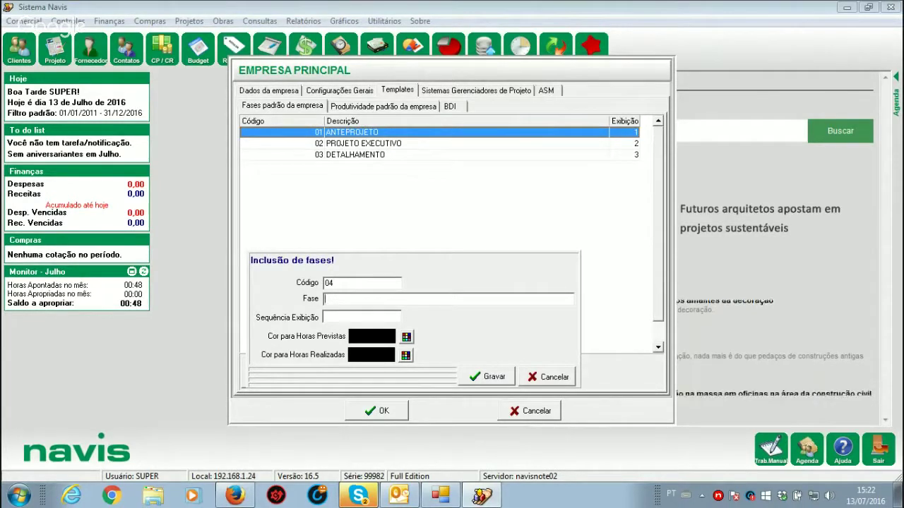
pyautogui.write('REVIS')
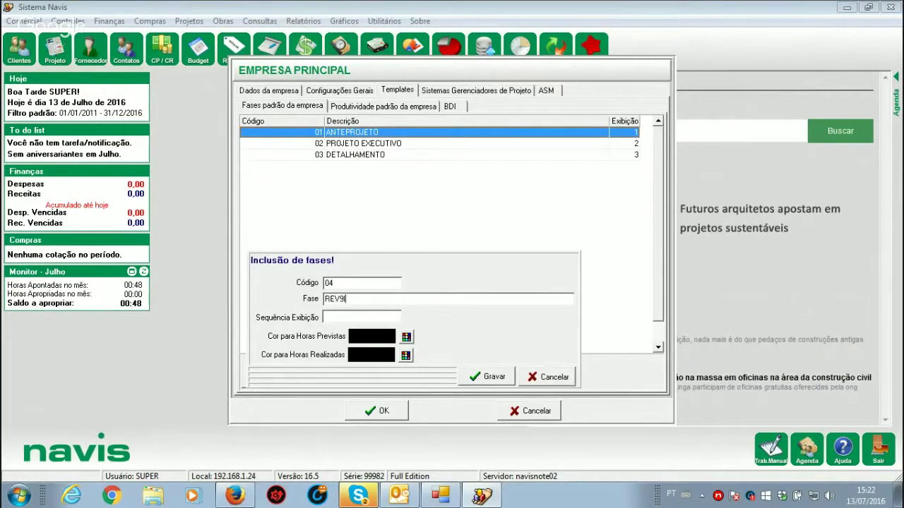
pyautogui.write('ÃO')
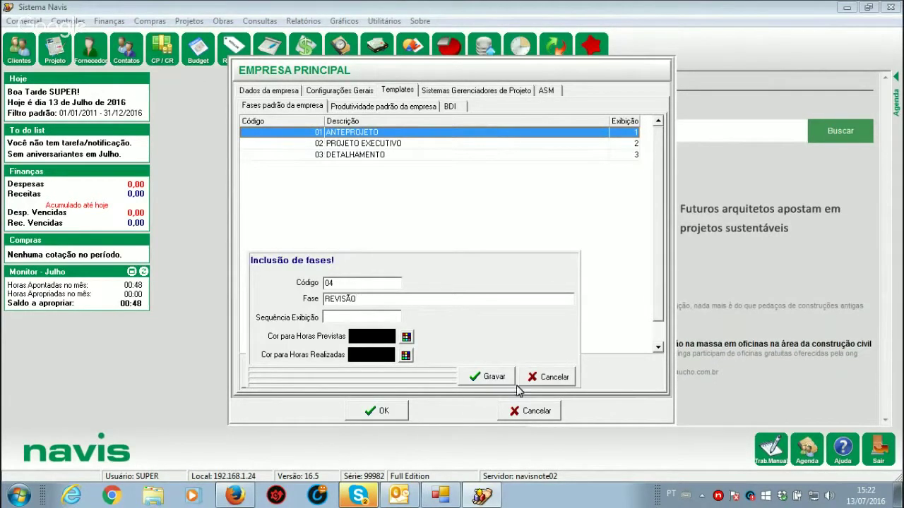
pyautogui.click(360, 317)
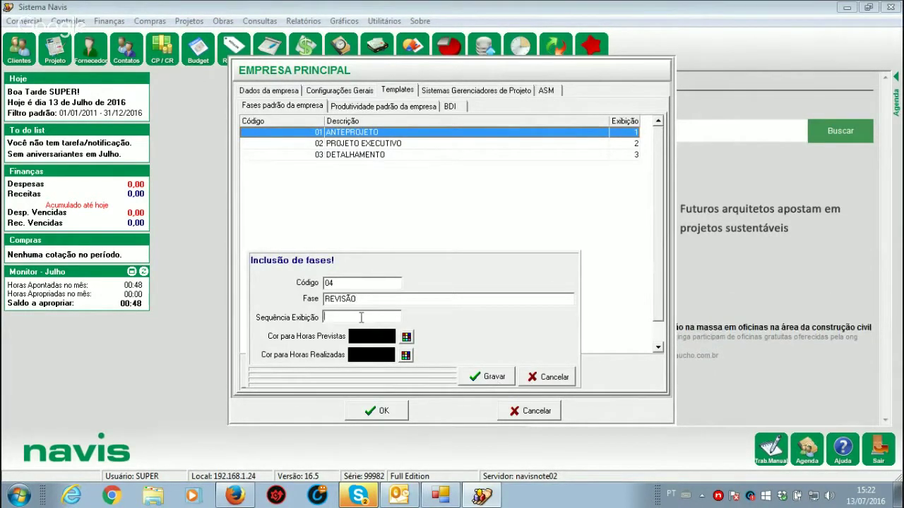
pyautogui.write('4')
pyautogui.click(495, 377)
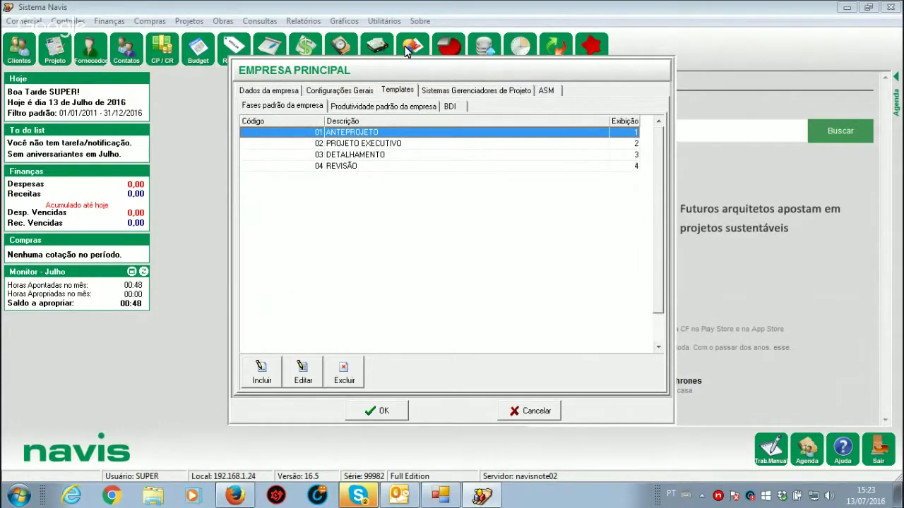
pyautogui.click(376, 416)
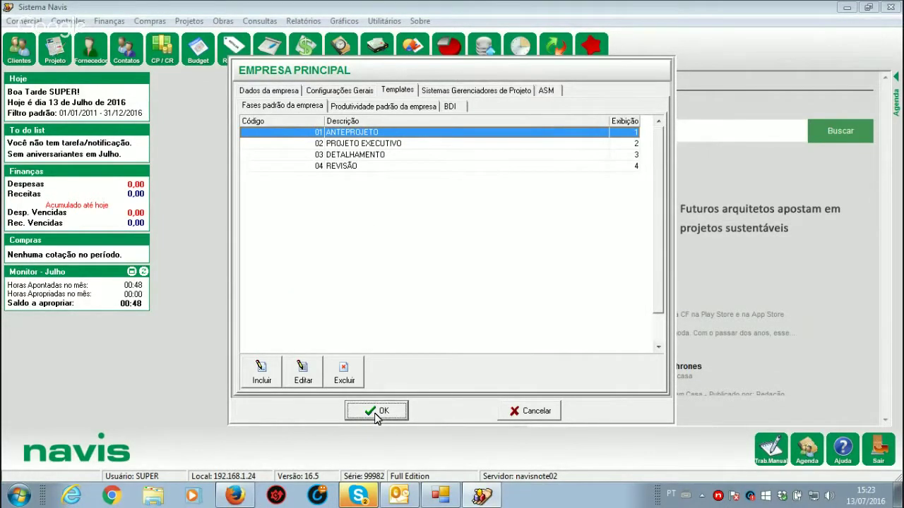
pyautogui.click(24, 21)
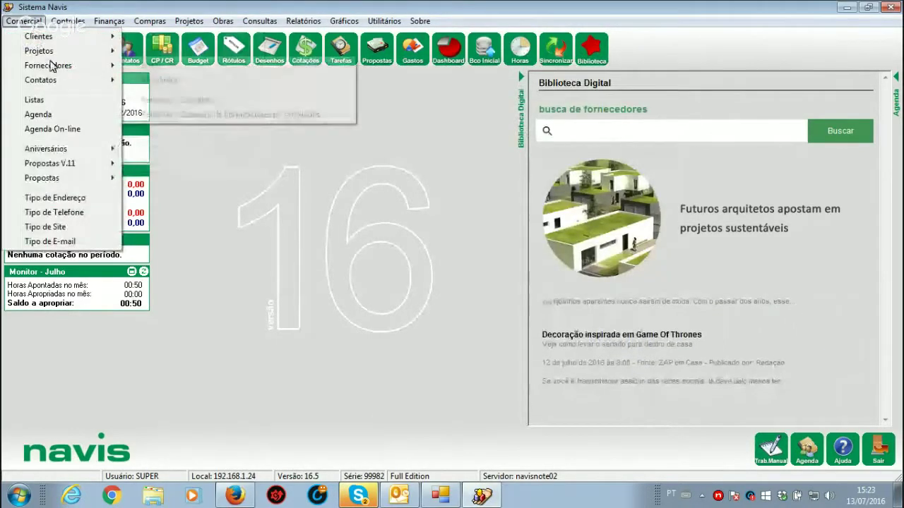
pyautogui.moveTo(62, 66)
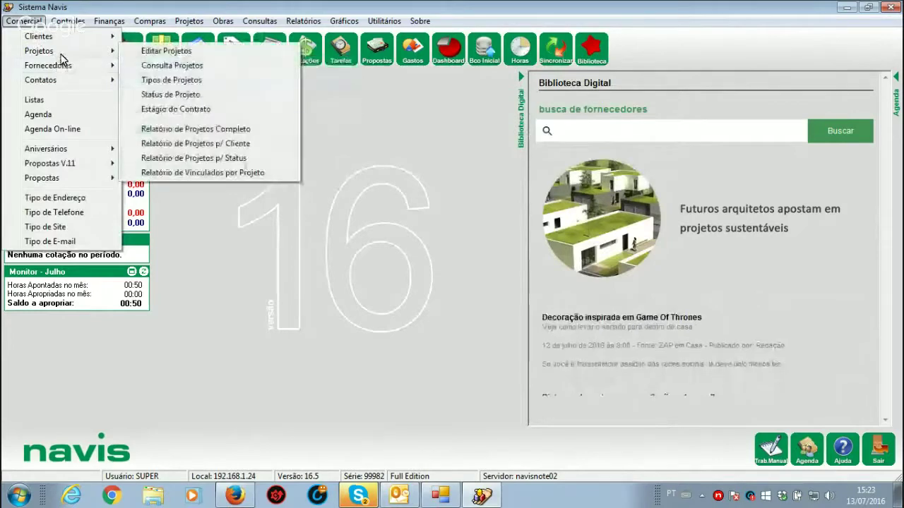
pyautogui.click(206, 94)
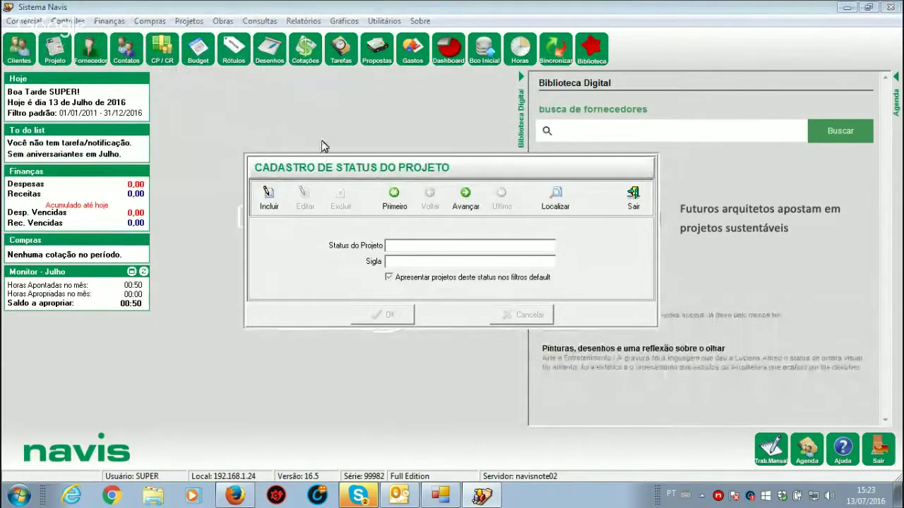
pyautogui.click(551, 203)
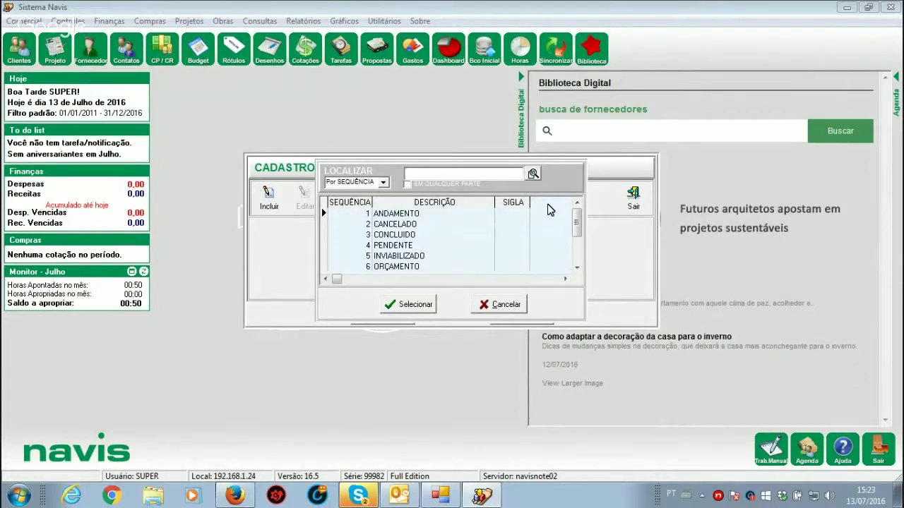
pyautogui.click(492, 312)
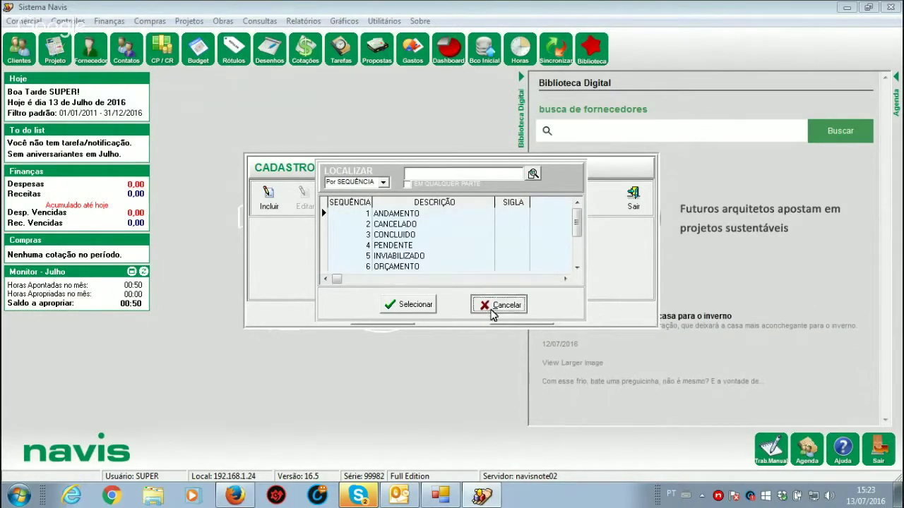
pyautogui.click(632, 202)
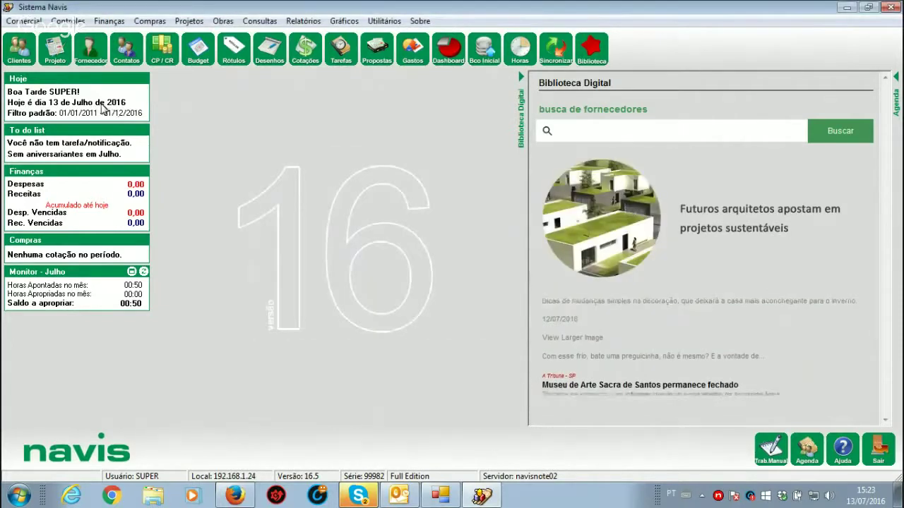
pyautogui.click(23, 21)
# Step: Open the contract stage register and add the stage REPROVADO
pyautogui.moveTo(32, 52)
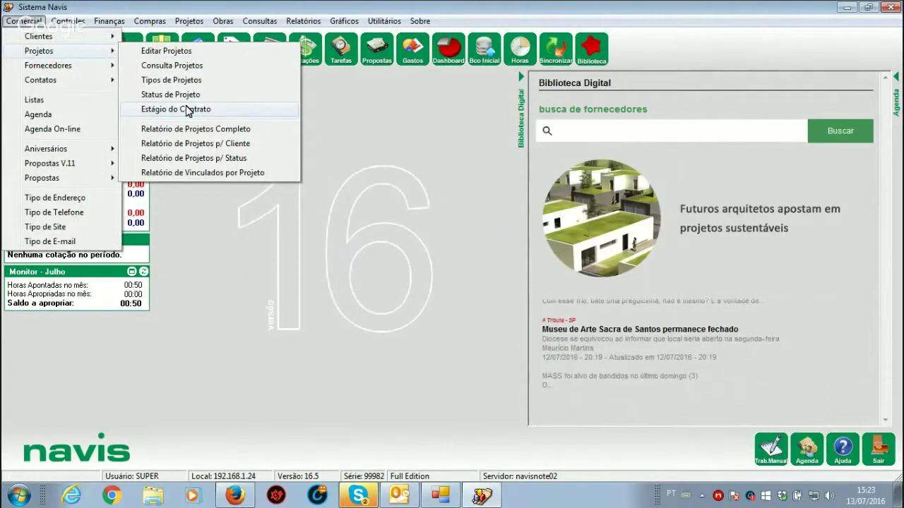
pyautogui.click(187, 109)
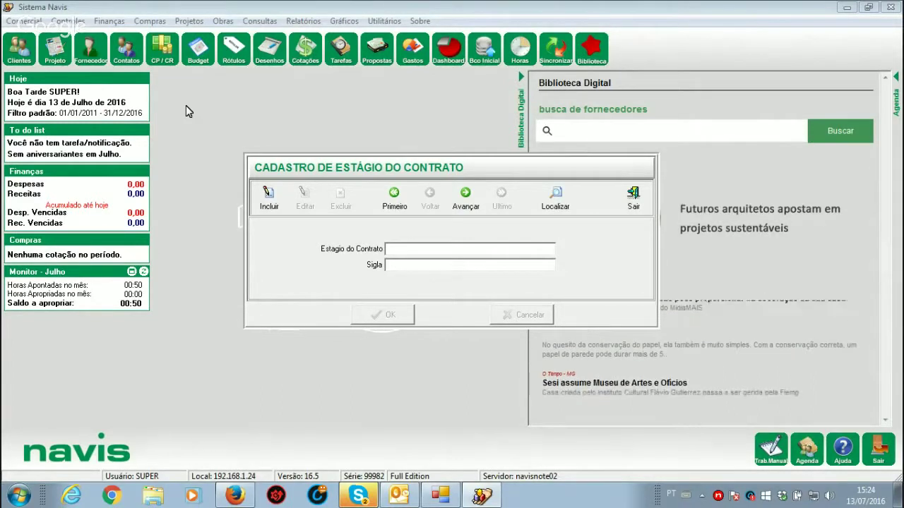
pyautogui.click(565, 202)
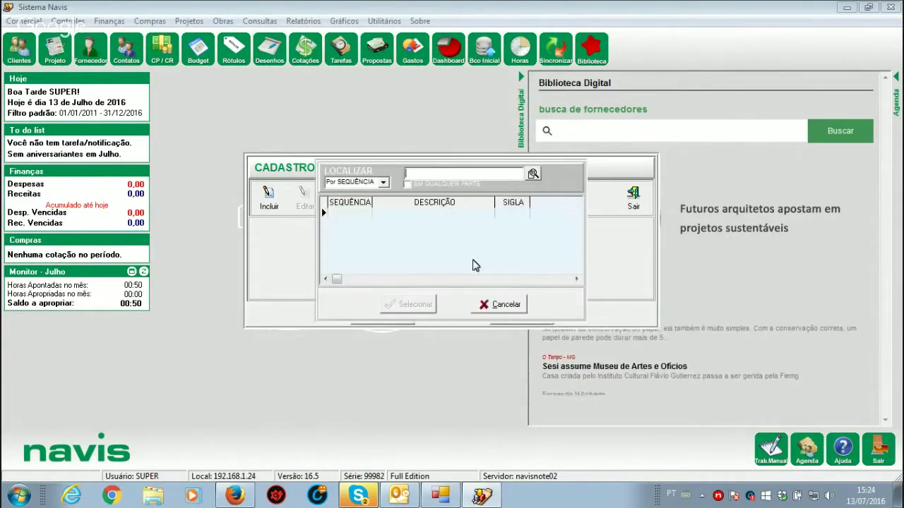
pyautogui.click(497, 305)
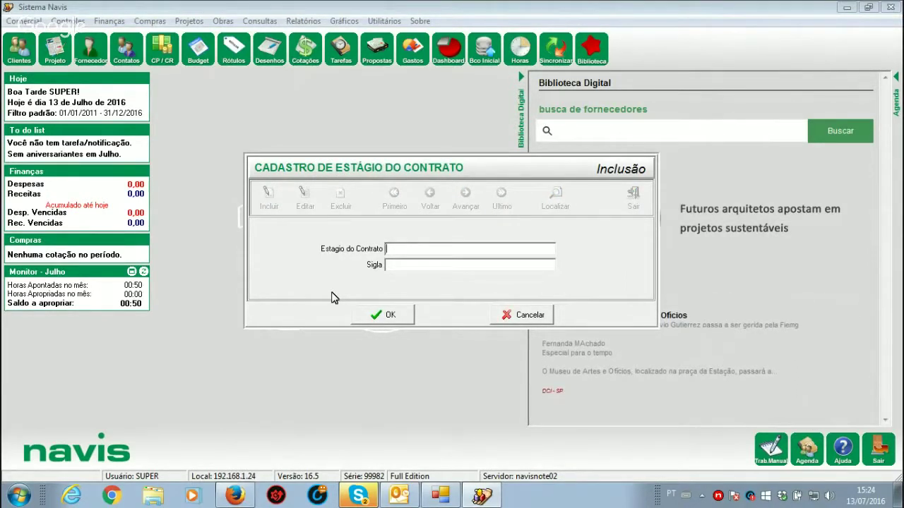
pyautogui.write('REPROVADO')
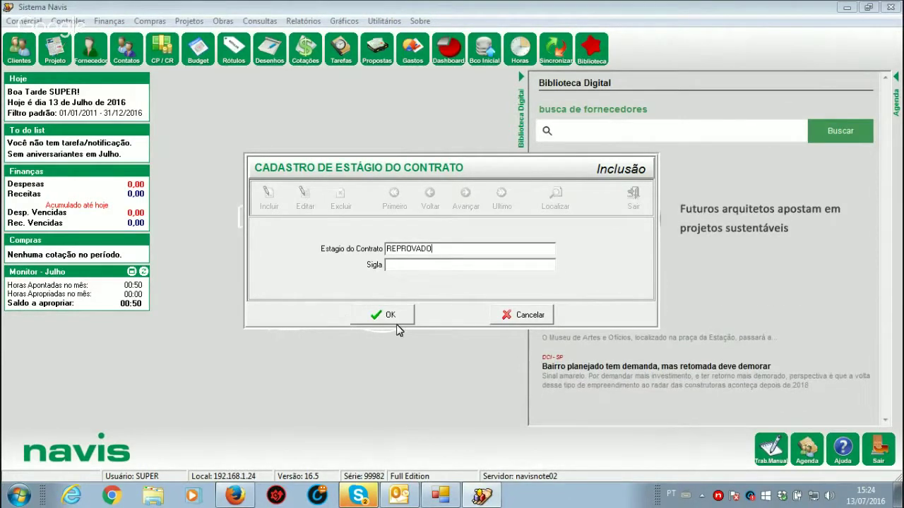
pyautogui.click(396, 321)
# Step: Add contract stages APROVADO and AGUARDANDO ASSINATURA, then close the register
pyautogui.click(269, 207)
pyautogui.write('APROVADO')
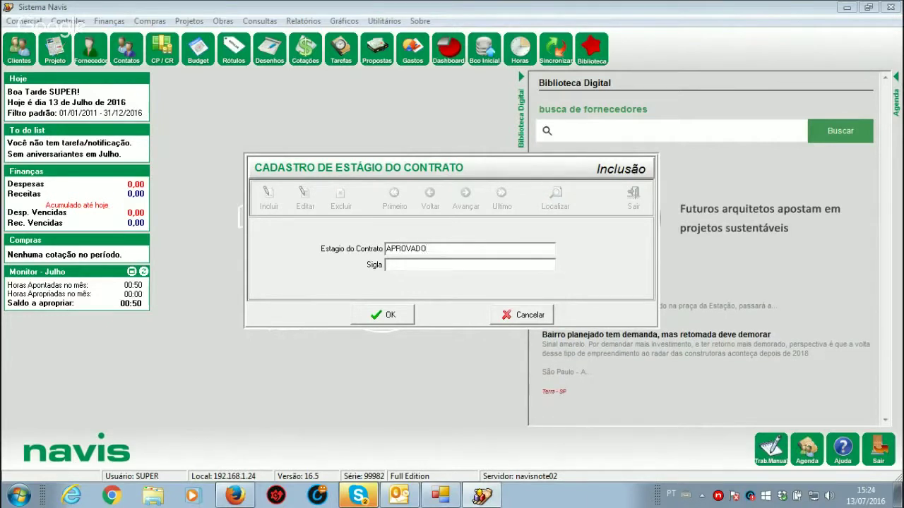
pyautogui.click(390, 314)
pyautogui.click(268, 197)
pyautogui.write('AGUARDANDO ASSINA')
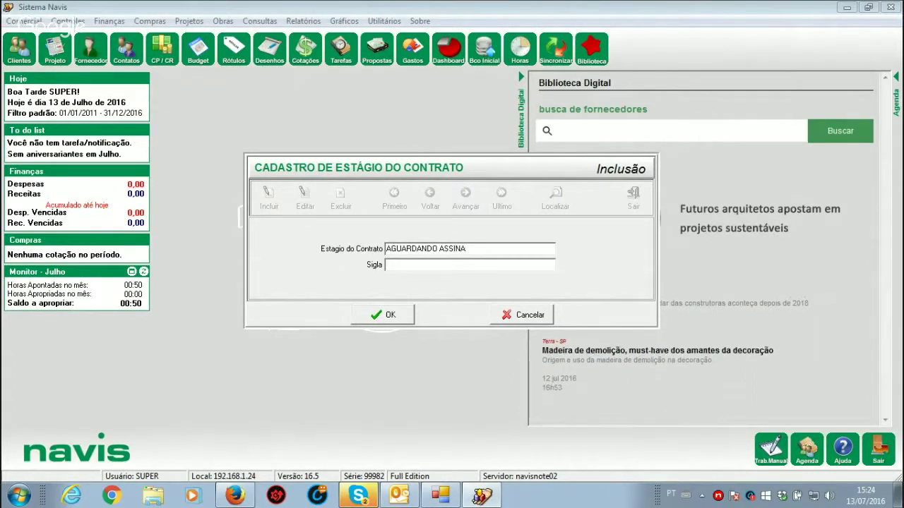
pyautogui.write('TURA')
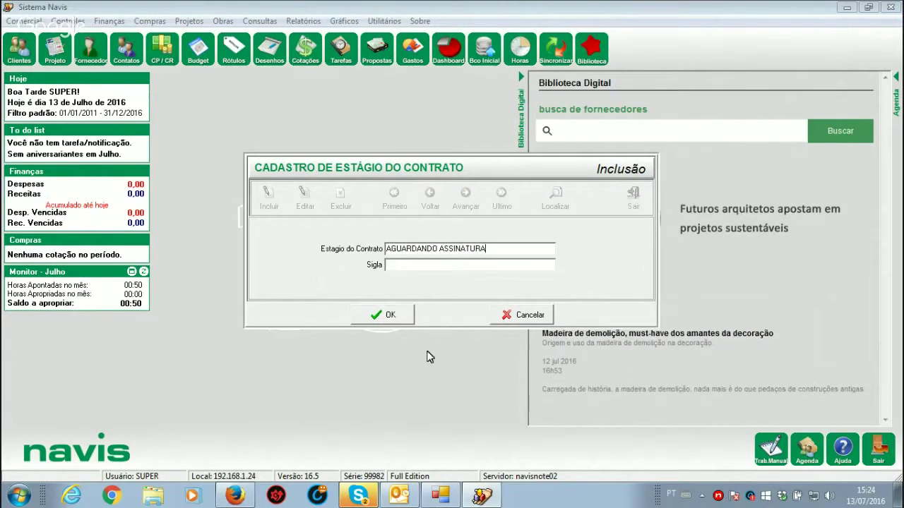
pyautogui.click(391, 314)
pyautogui.click(632, 212)
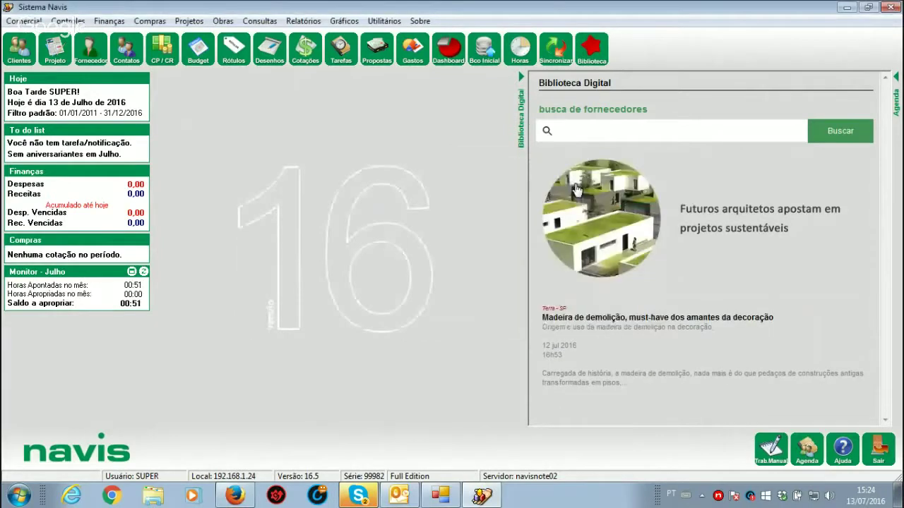
# Step: Open Comercial > Projetos > Consulta Projetos to list project 1001-TREINAMENTO
pyautogui.click(23, 20)
pyautogui.moveTo(44, 83)
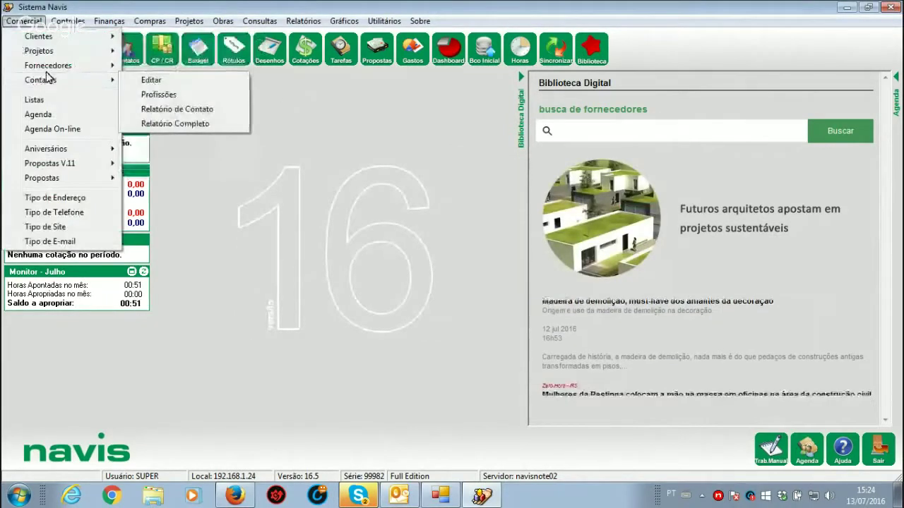
pyautogui.moveTo(42, 51)
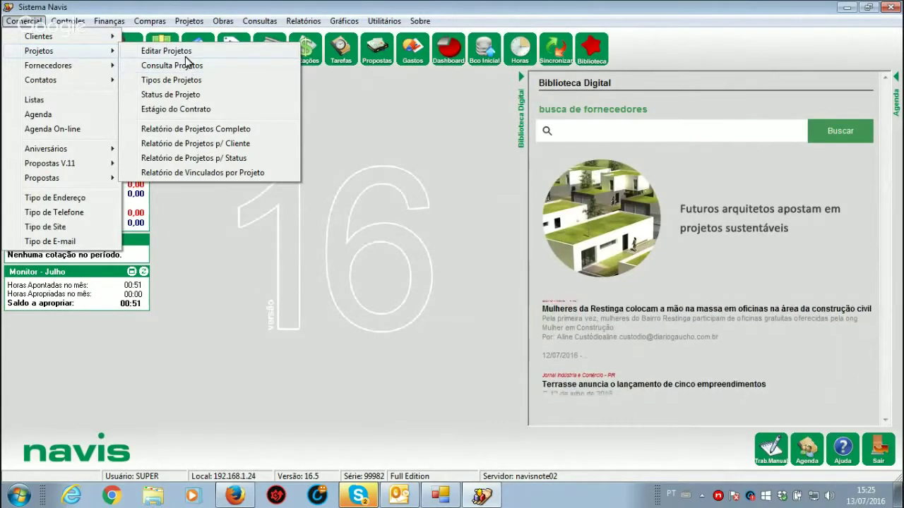
pyautogui.click(187, 65)
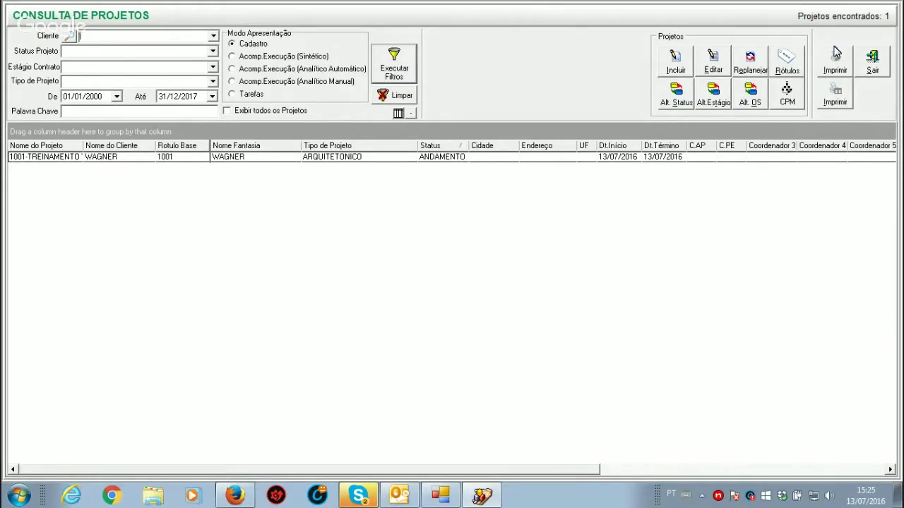
# Step: Load project 1001-TREINAMENTO WEBINAR TURMA 4 in Editar Projetos, review it, then close it
pyautogui.click(874, 62)
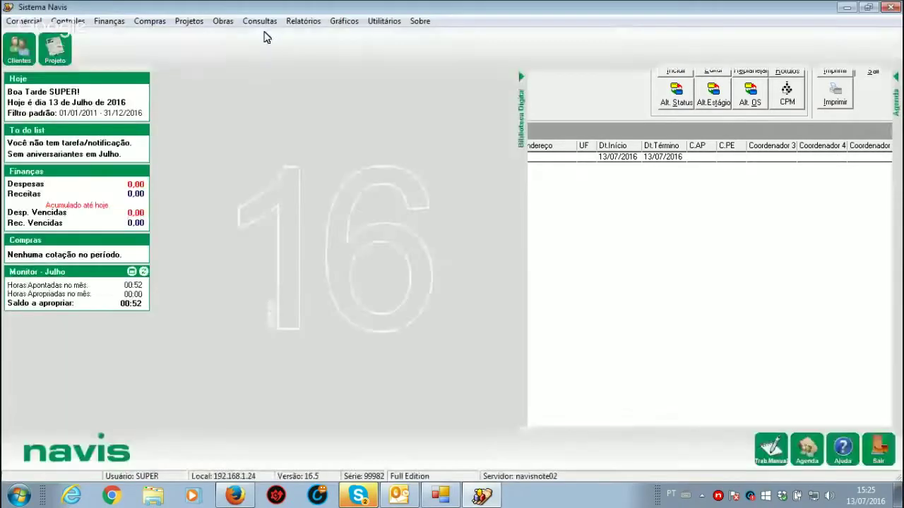
pyautogui.click(24, 21)
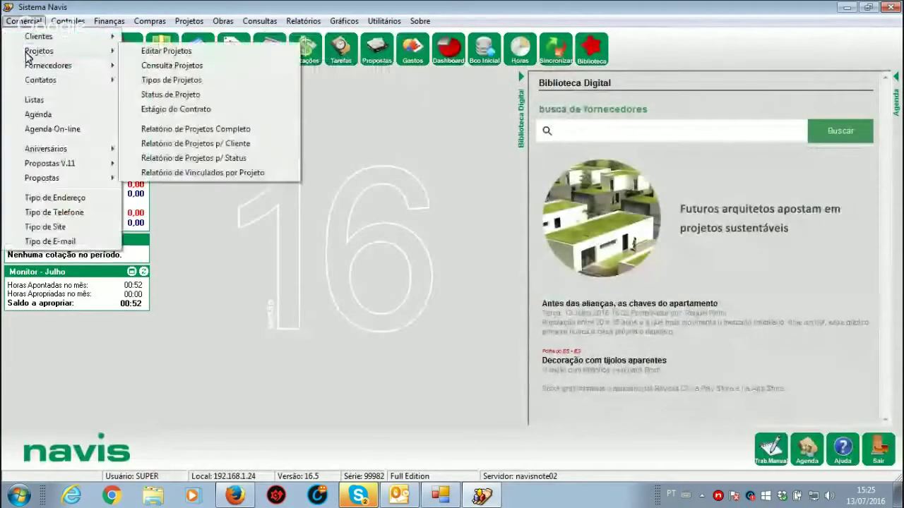
pyautogui.click(146, 57)
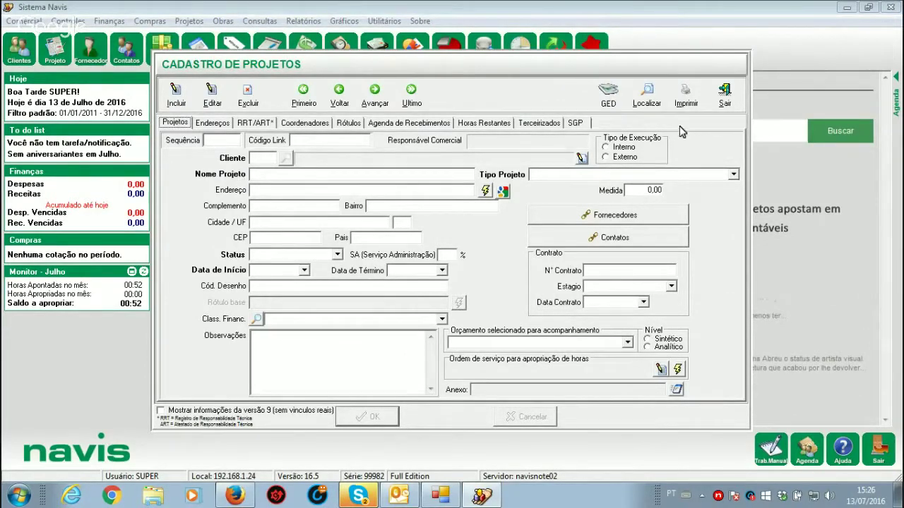
pyautogui.click(644, 104)
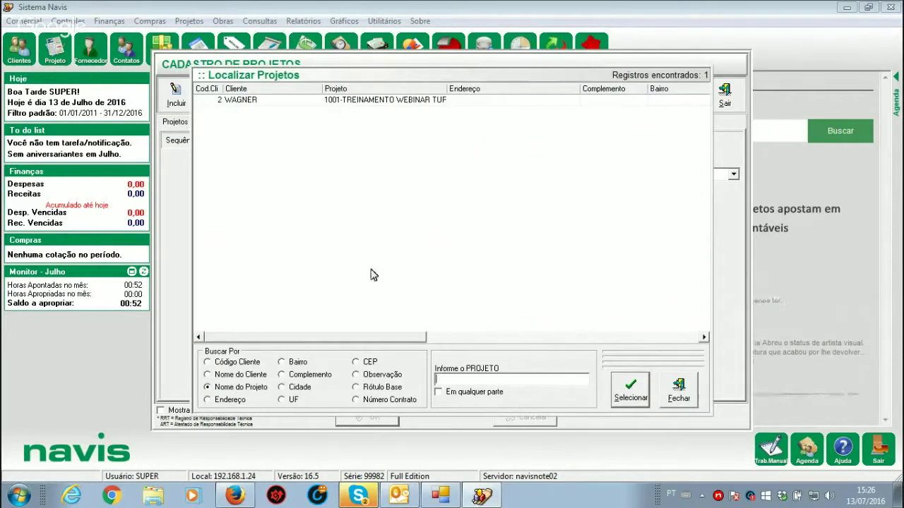
pyautogui.doubleClick(367, 100)
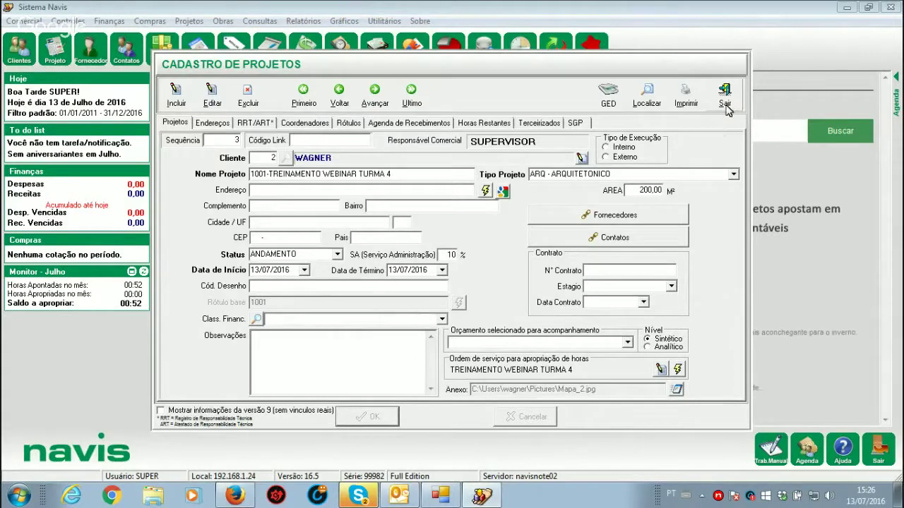
pyautogui.click(726, 103)
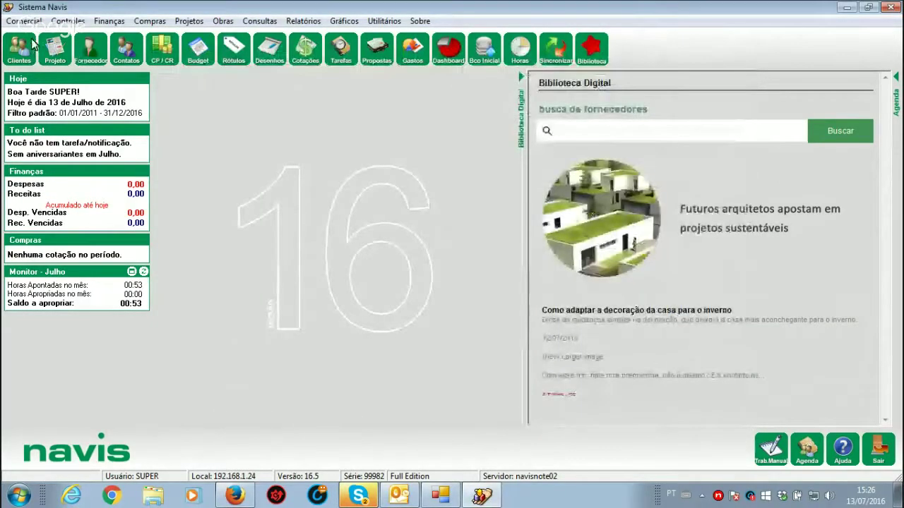
pyautogui.click(28, 21)
# Step: Open project 1001-TREINAMENTO from Consulta Projetos, review its Agenda de Recebimentos, and cancel
pyautogui.moveTo(48, 54)
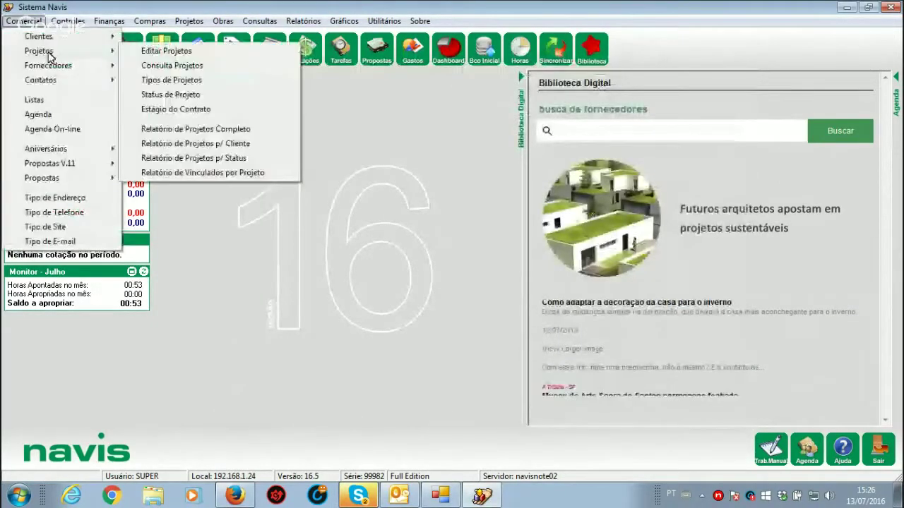
pyautogui.click(183, 68)
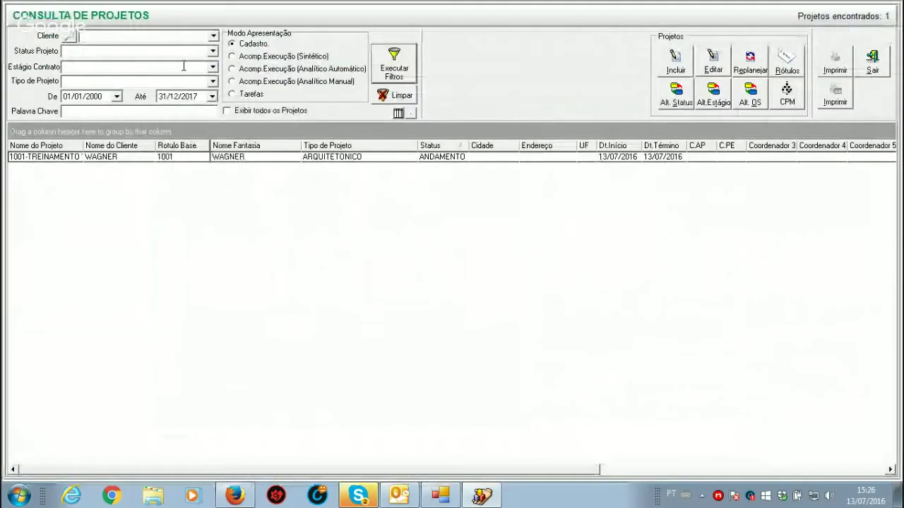
pyautogui.click(100, 158)
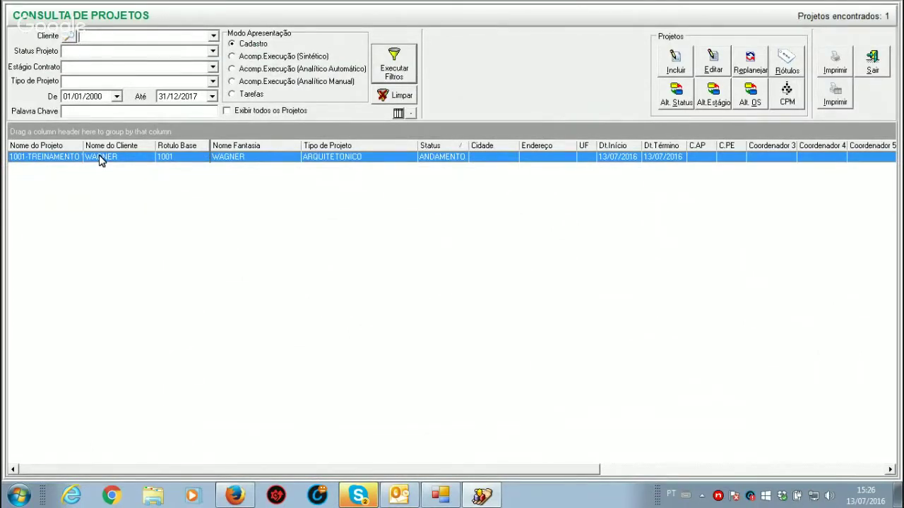
pyautogui.doubleClick(99, 157)
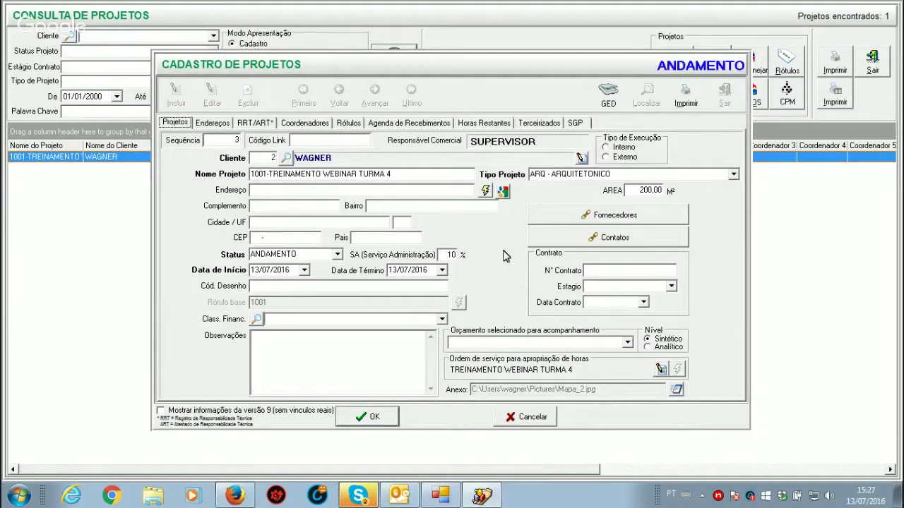
pyautogui.click(435, 124)
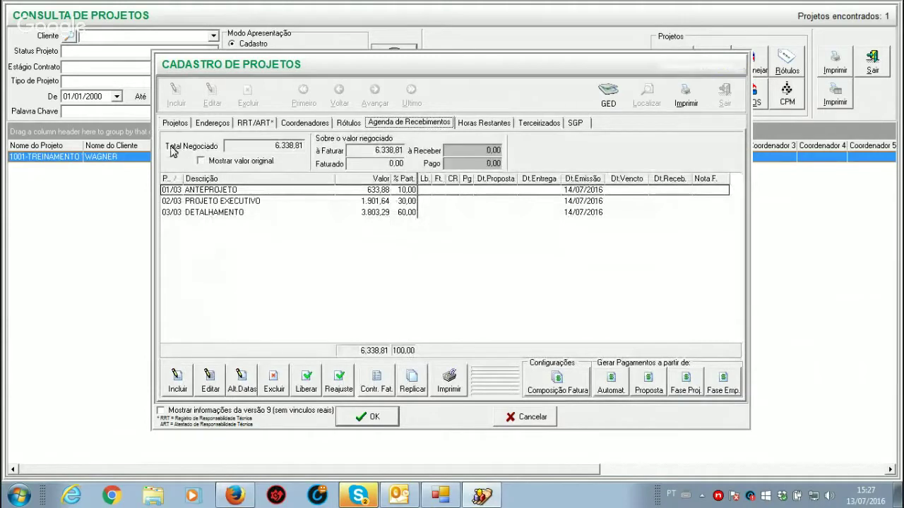
pyautogui.click(175, 125)
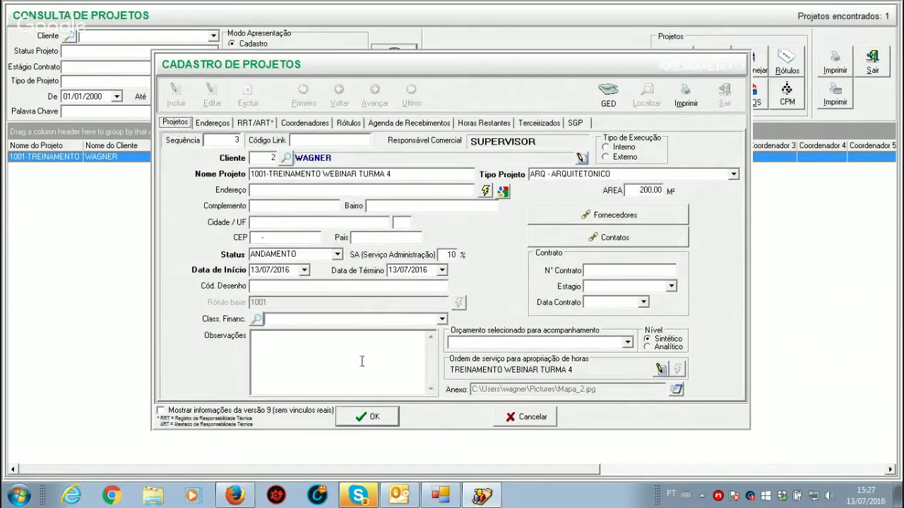
pyautogui.click(513, 417)
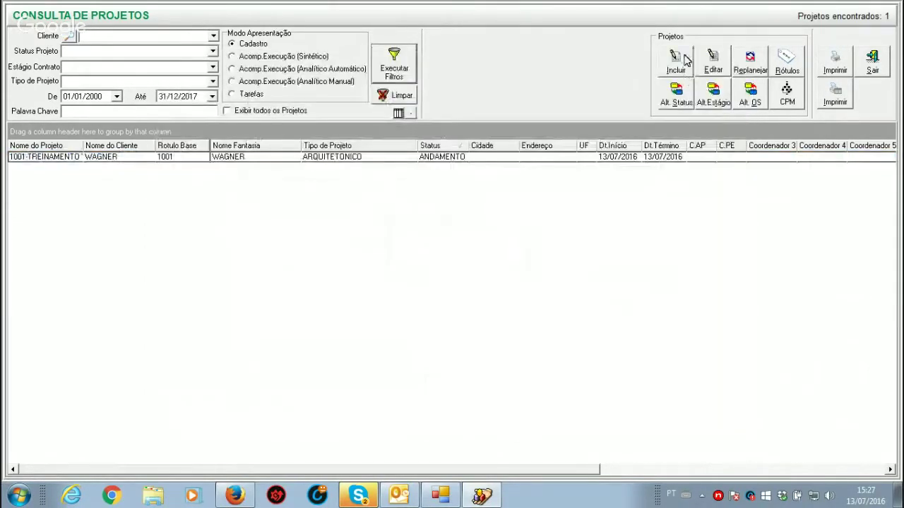
# Step: Start a blank new project, view its tabs, discard it, and reselect the 1001 row
pyautogui.click(677, 63)
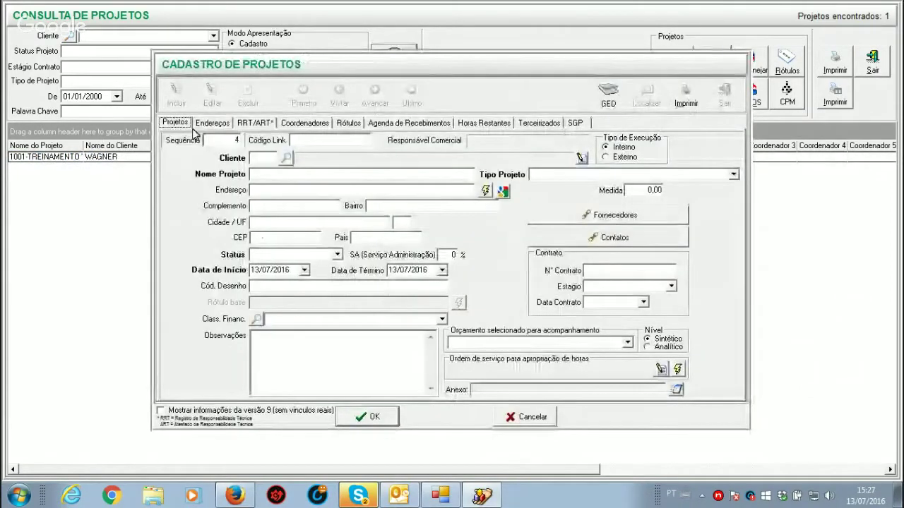
pyautogui.click(425, 125)
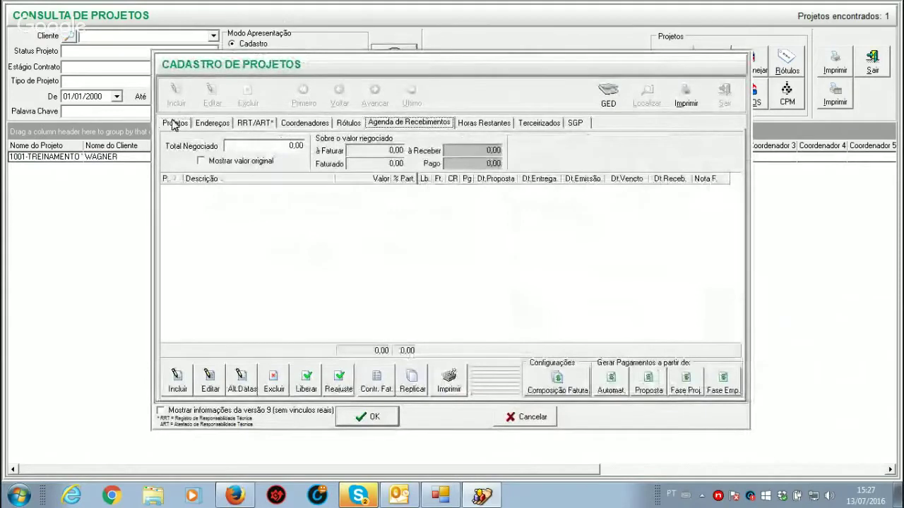
pyautogui.click(176, 122)
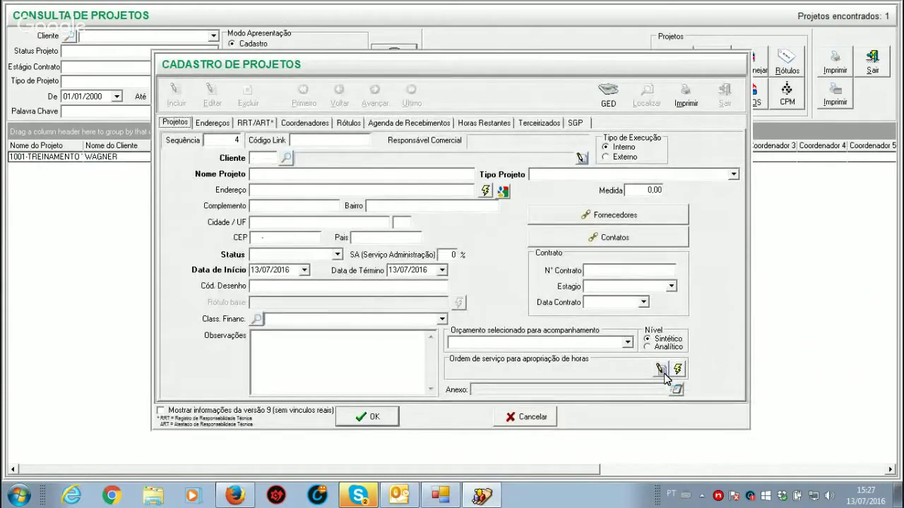
pyautogui.click(519, 417)
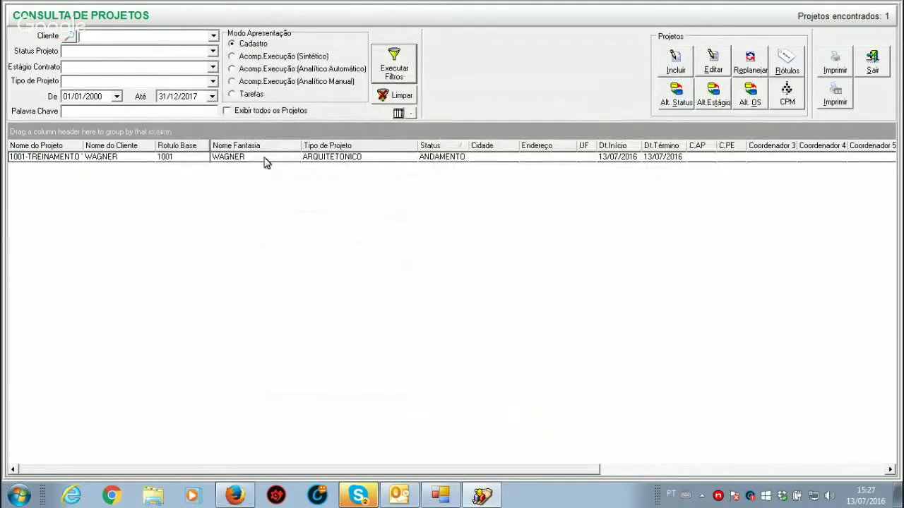
pyautogui.click(266, 161)
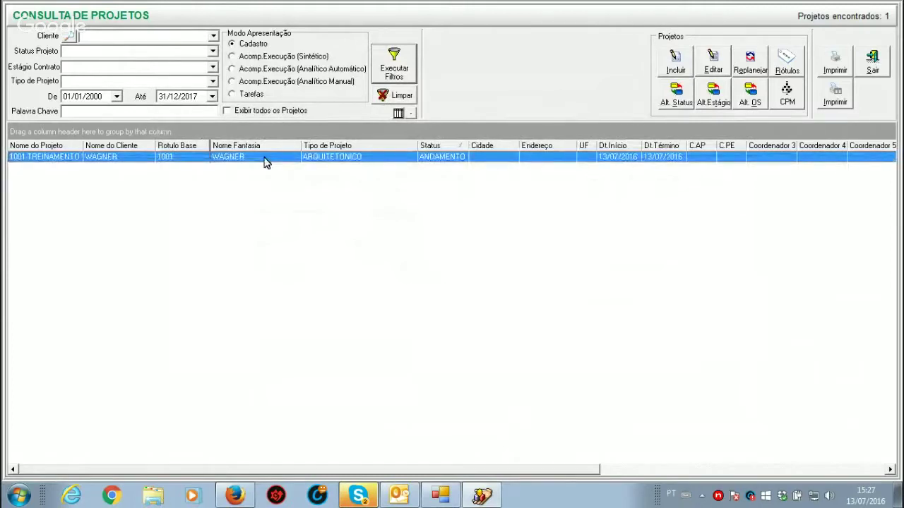
# Step: Fill project 1001's address fields with the client's first registered address from the Clientes lookup
pyautogui.doubleClick(266, 161)
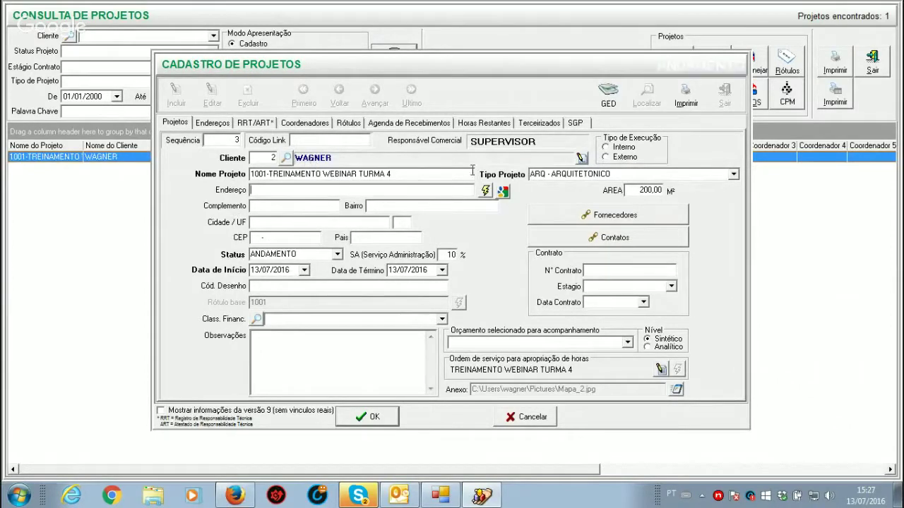
pyautogui.click(498, 195)
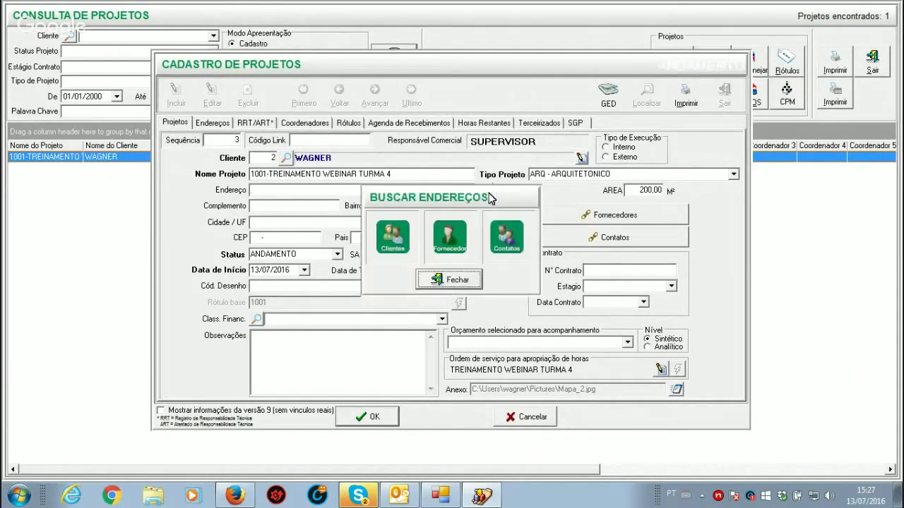
pyautogui.click(395, 241)
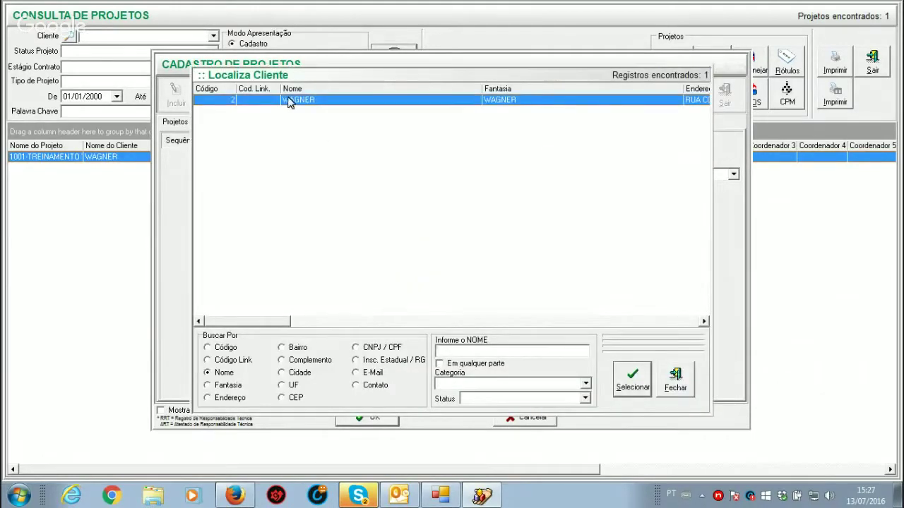
pyautogui.doubleClick(290, 101)
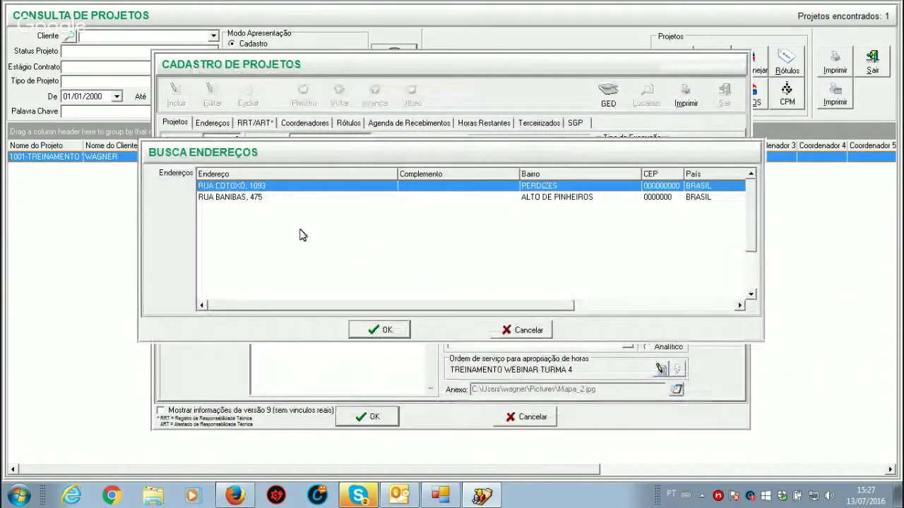
pyautogui.doubleClick(236, 196)
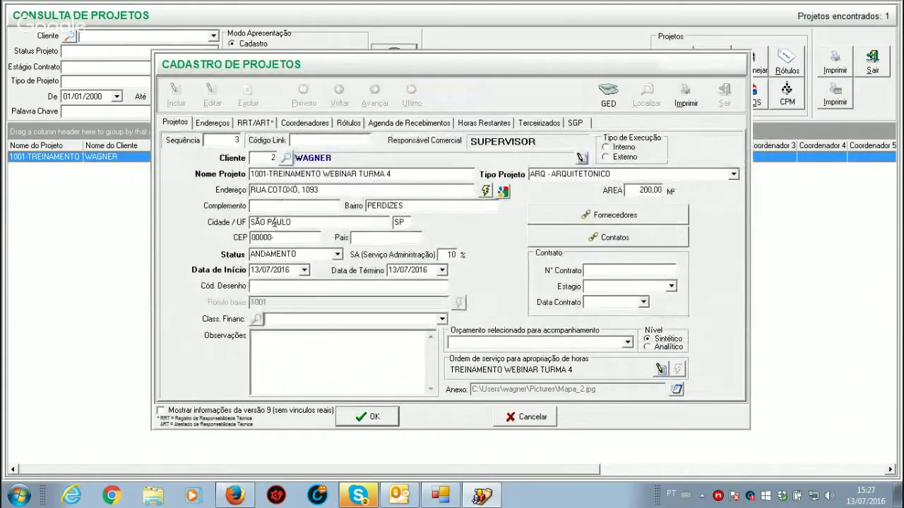
pyautogui.click(392, 242)
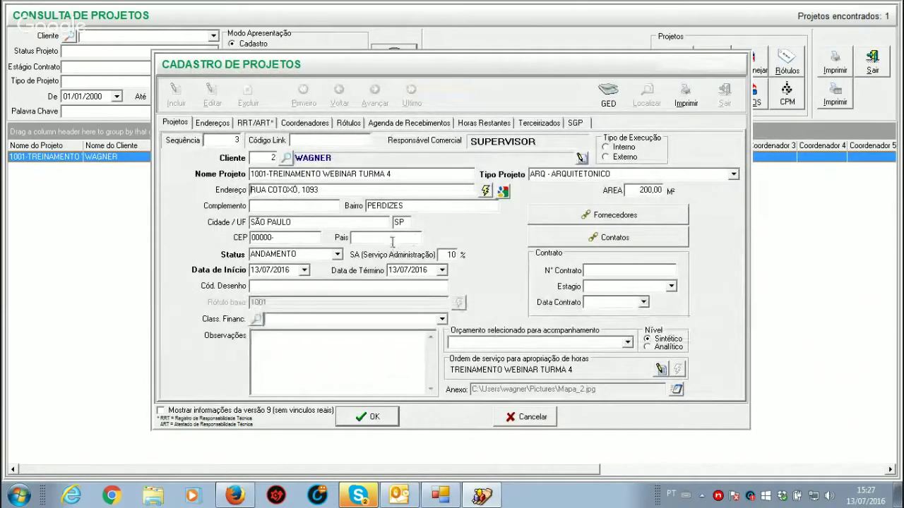
# Step: Enter country BRASIL, SA 0, end date 30/07/2016 and Cód. Desenho 1001
pyautogui.write('BRASIL')
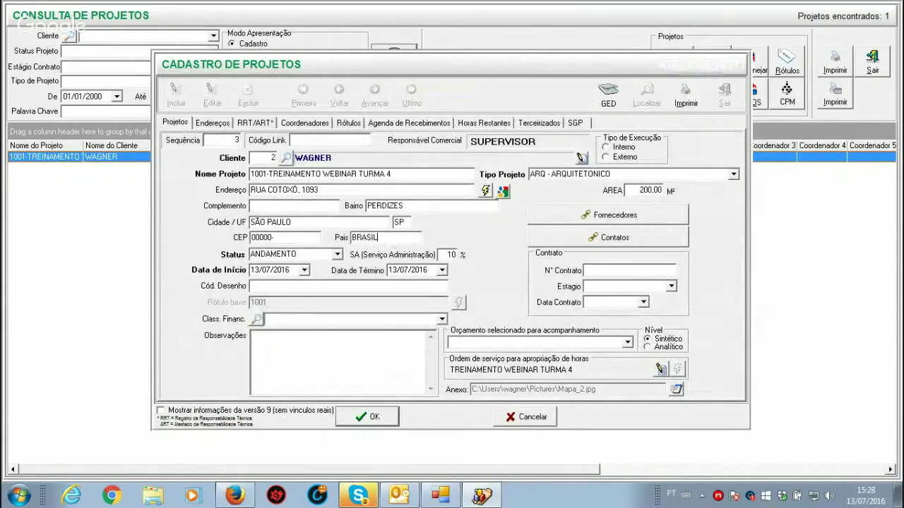
pyautogui.press('Tab')
pyautogui.press('Tab')
pyautogui.write('0')
pyautogui.press('BackSpace')
pyautogui.write('30')
pyautogui.write('1001')
# Step: Try assigning the synthetic ENTRADAS classification, dismiss the rejection, and cancel the project edits
pyautogui.click(442, 319)
pyautogui.click(259, 321)
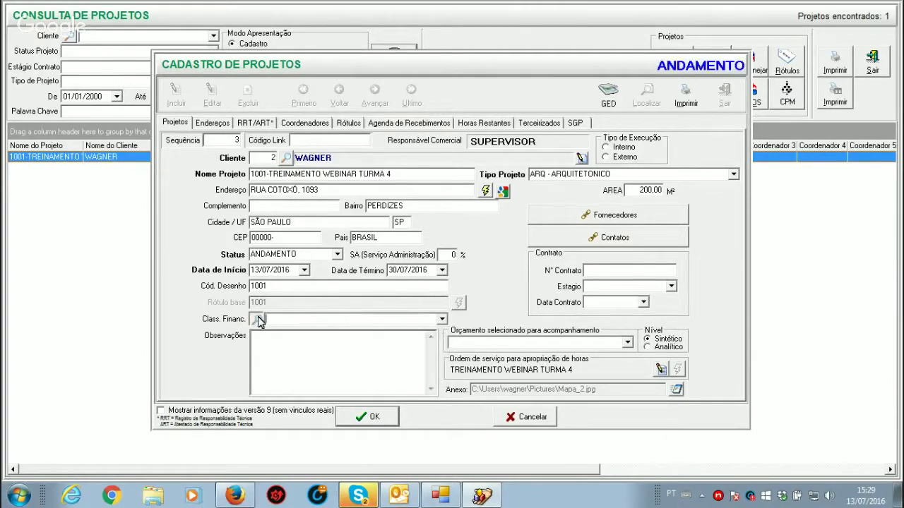
pyautogui.click(259, 321)
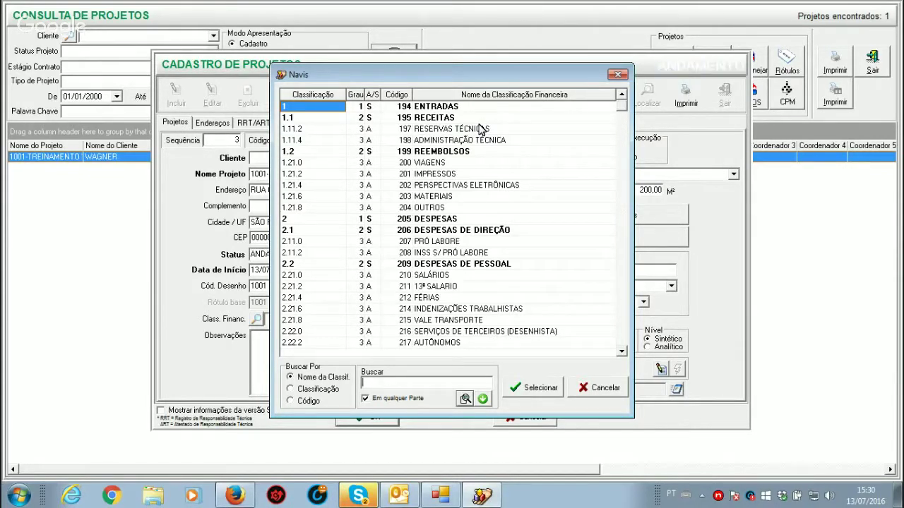
pyautogui.click(596, 387)
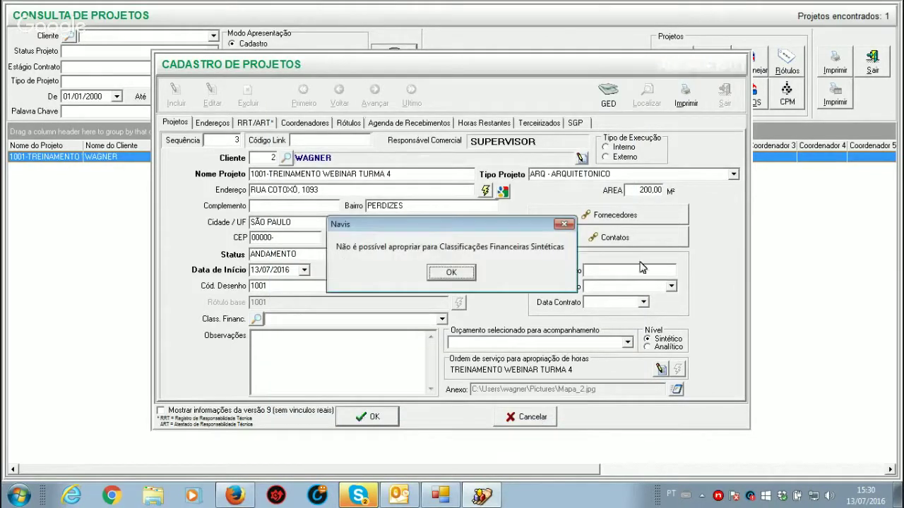
pyautogui.click(451, 274)
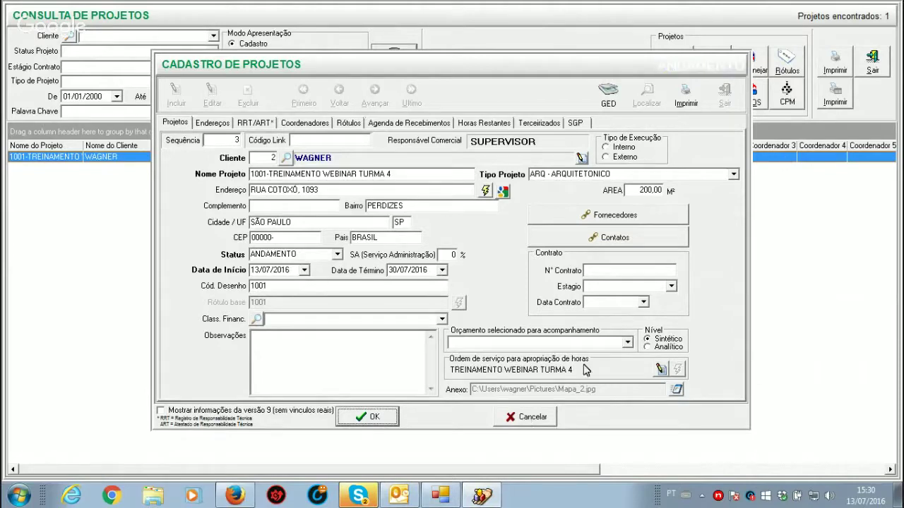
pyautogui.click(523, 416)
# Step: Close the project search and browse existing classifications in Finanças > Classificação Financeira
pyautogui.click(873, 60)
pyautogui.click(106, 22)
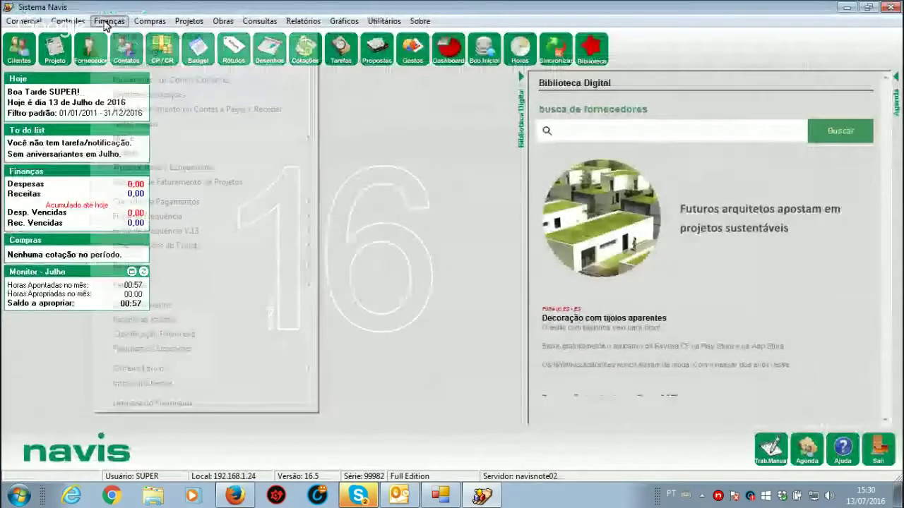
pyautogui.moveTo(188, 273)
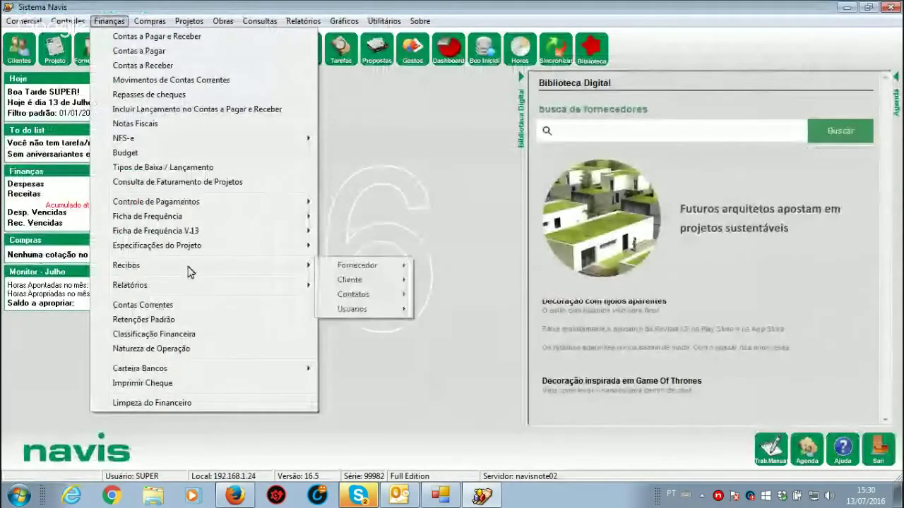
pyautogui.click(193, 334)
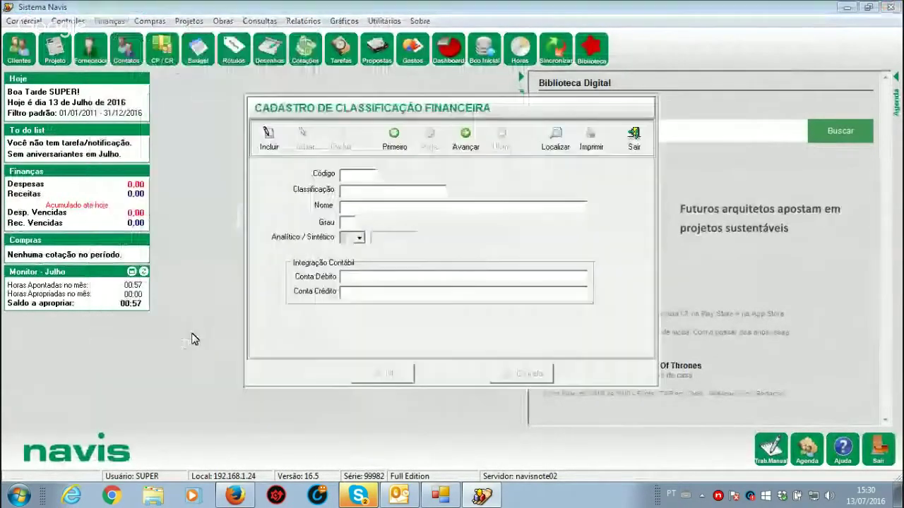
pyautogui.click(552, 142)
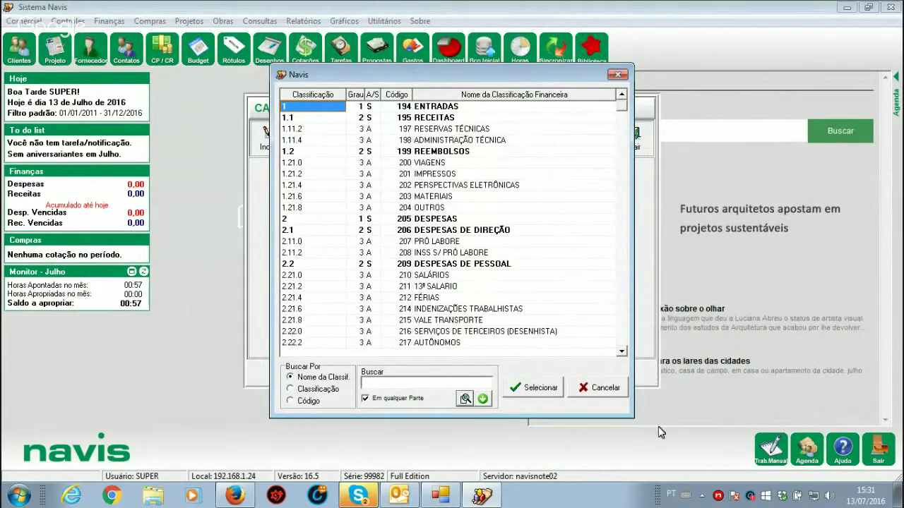
pyautogui.click(604, 387)
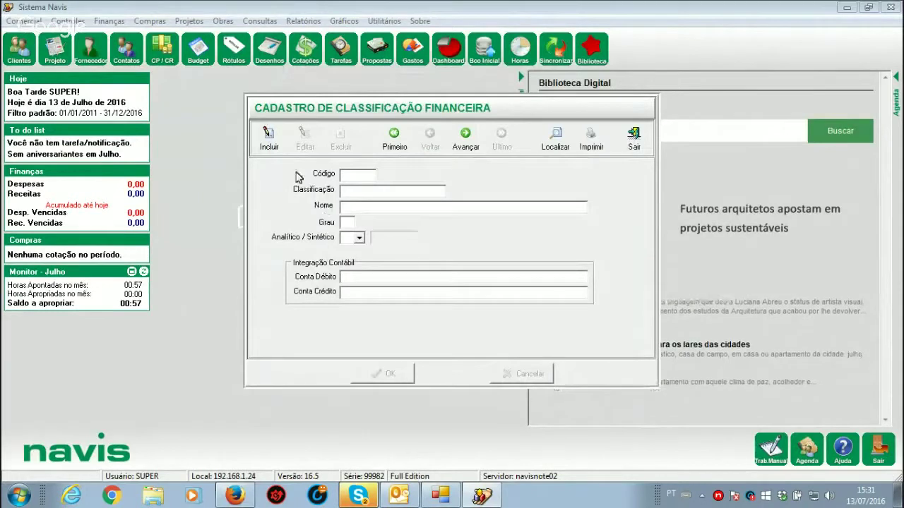
# Step: Add the classification 1.11.5 named PROJETOS, decline adding another, and close the register
pyautogui.click(272, 145)
pyautogui.write('1.11.5')
pyautogui.press('Tab')
pyautogui.write('PROJETOS')
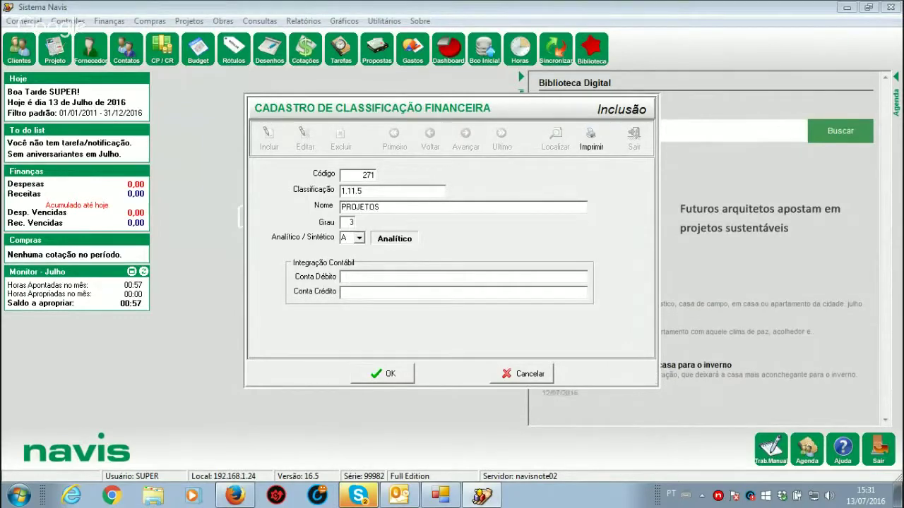
pyautogui.click(377, 372)
pyautogui.click(501, 292)
pyautogui.click(635, 140)
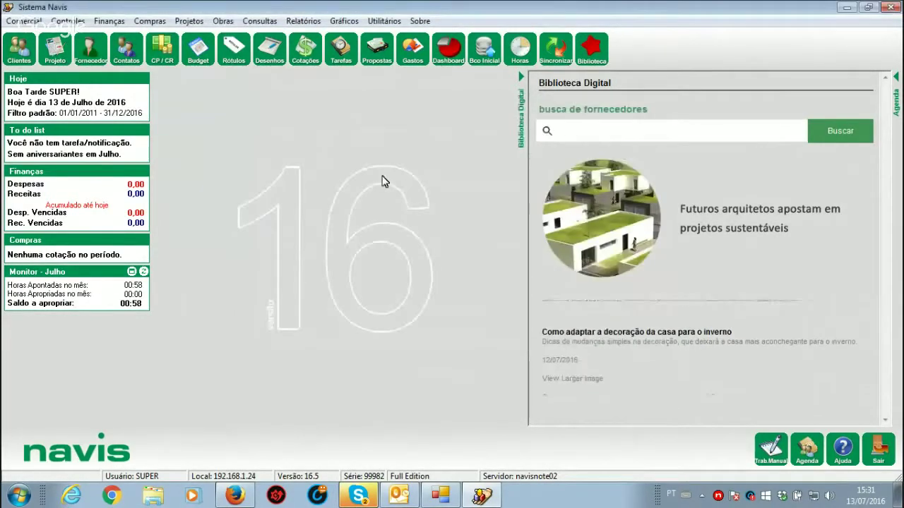
# Step: Reopen project 1001-TREINAMENTO from Comercial > Projetos > Consulta Projetos
pyautogui.click(15, 21)
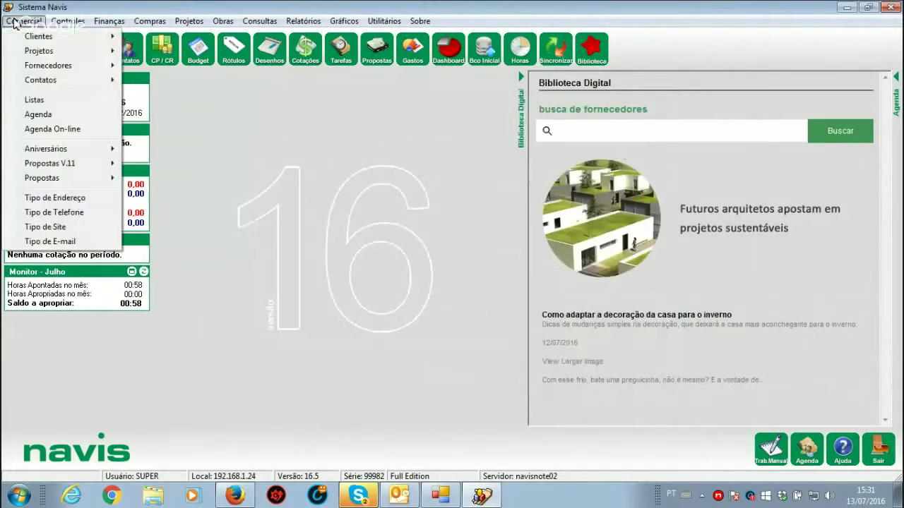
pyautogui.moveTo(70, 51)
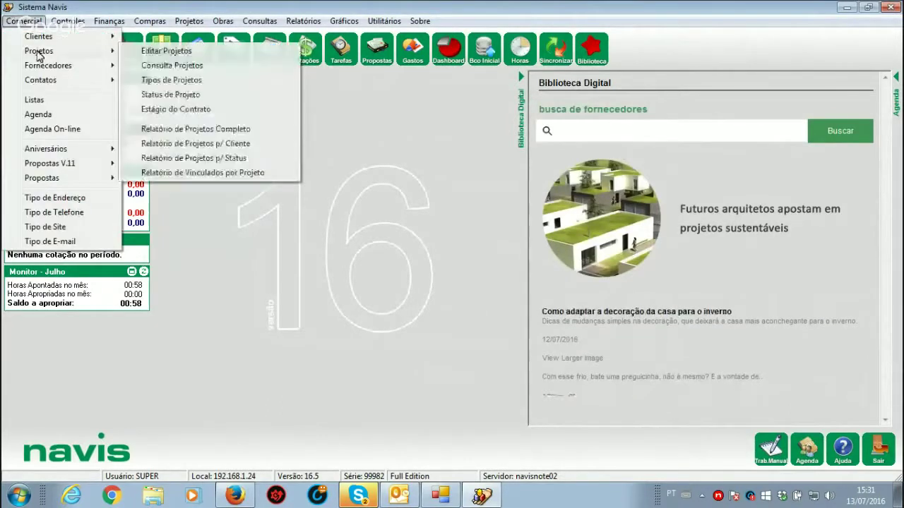
pyautogui.click(181, 68)
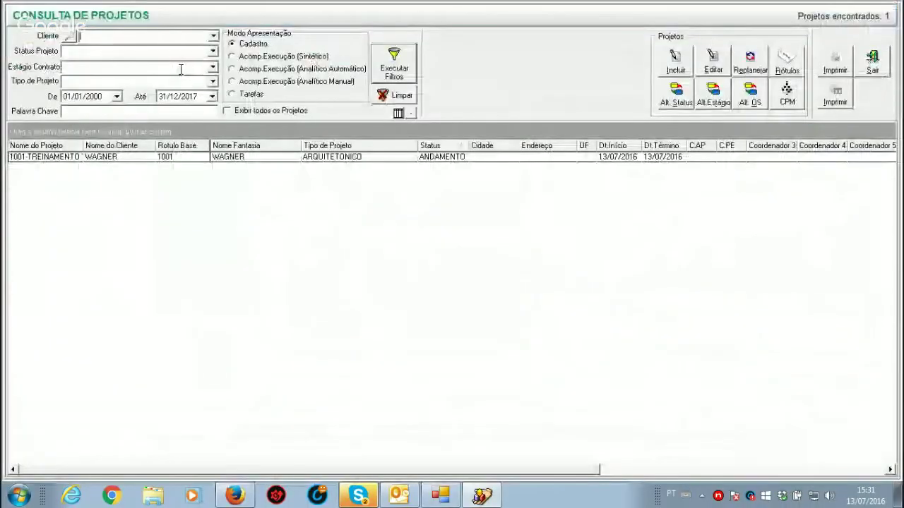
pyautogui.click(320, 164)
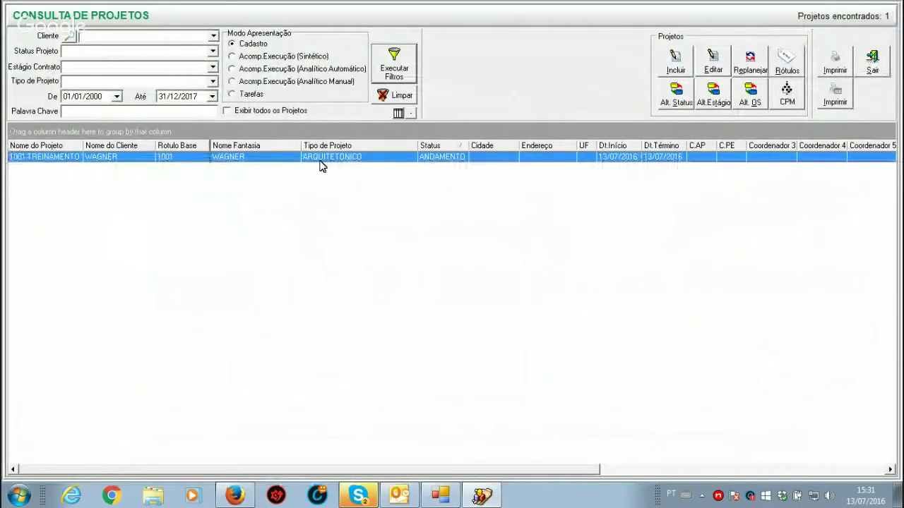
pyautogui.doubleClick(320, 165)
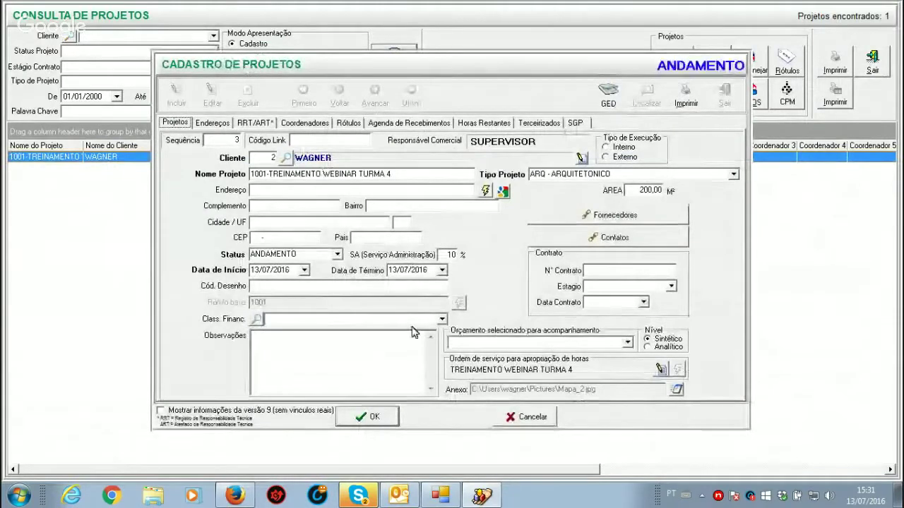
# Step: Set Class. Financ. to 1.11.5 - PROJETOS and the execution type to Interno
pyautogui.click(442, 320)
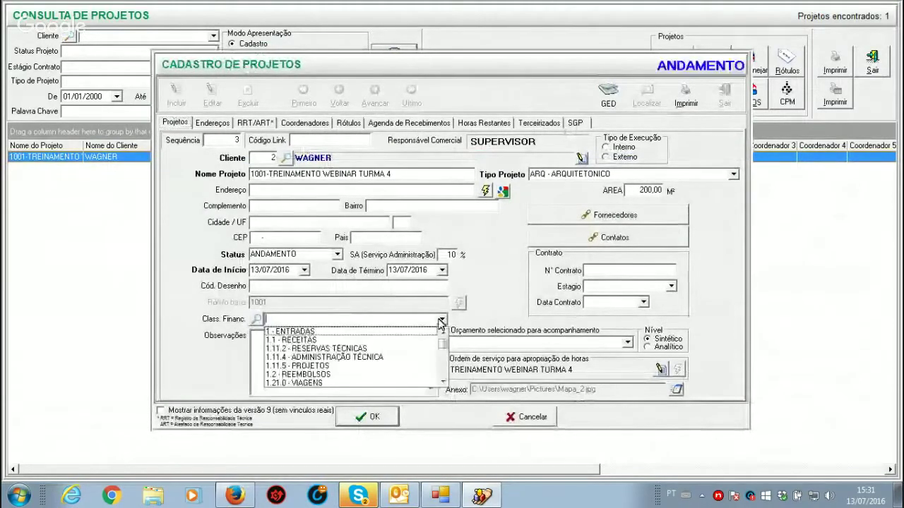
pyautogui.click(313, 366)
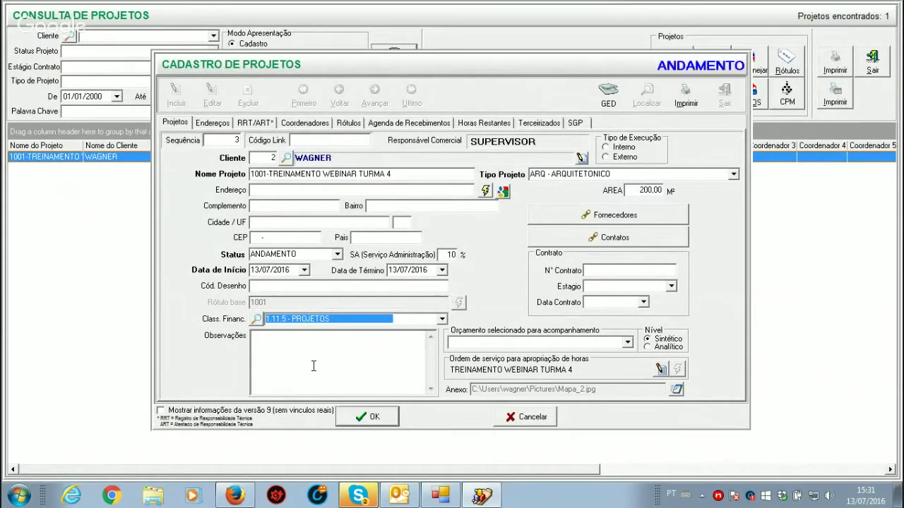
pyautogui.click(297, 350)
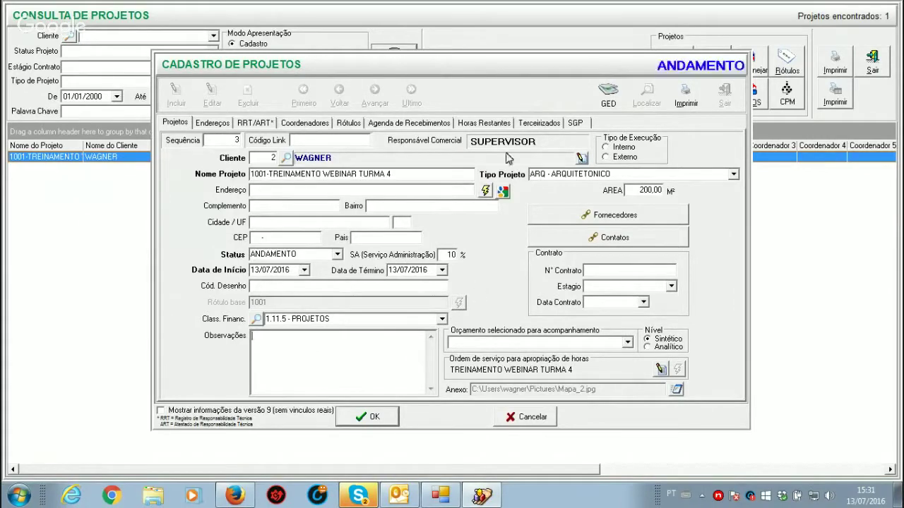
pyautogui.click(607, 157)
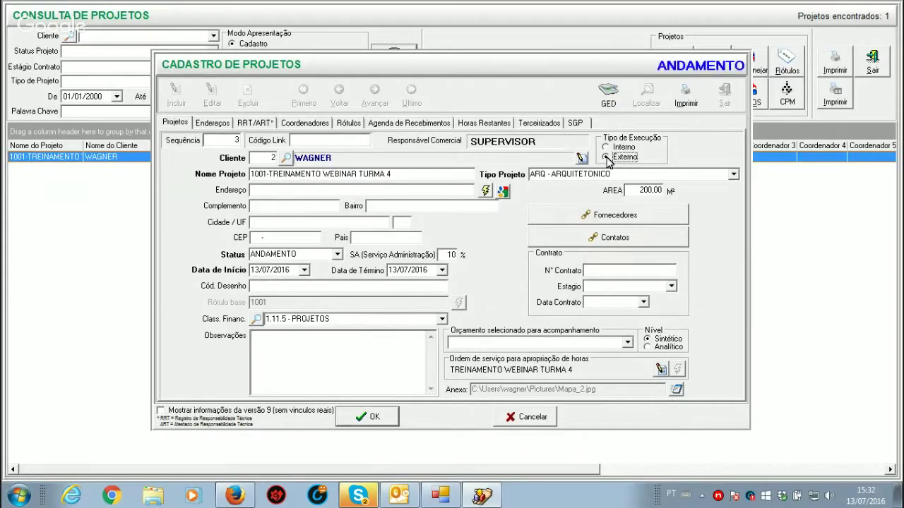
pyautogui.click(606, 147)
pyautogui.click(637, 194)
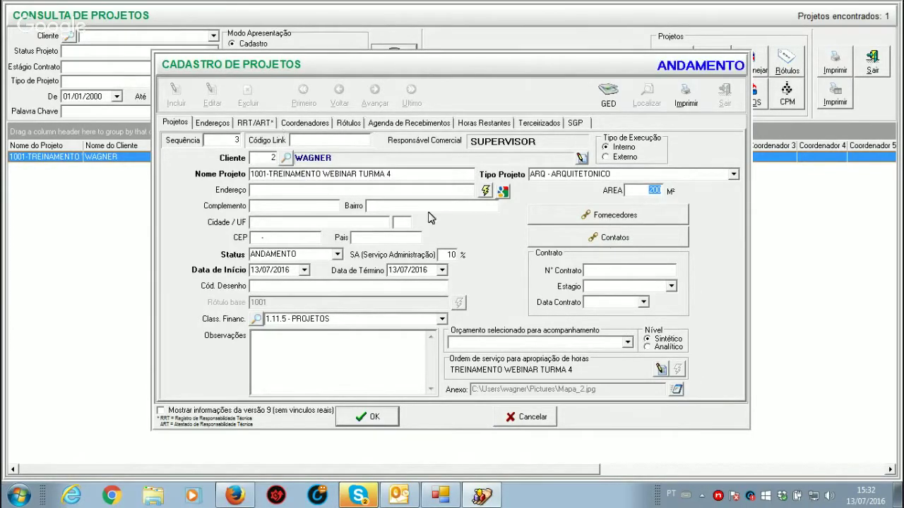
# Step: Link the supplier A ESPECIALISTA to the project
pyautogui.click(622, 219)
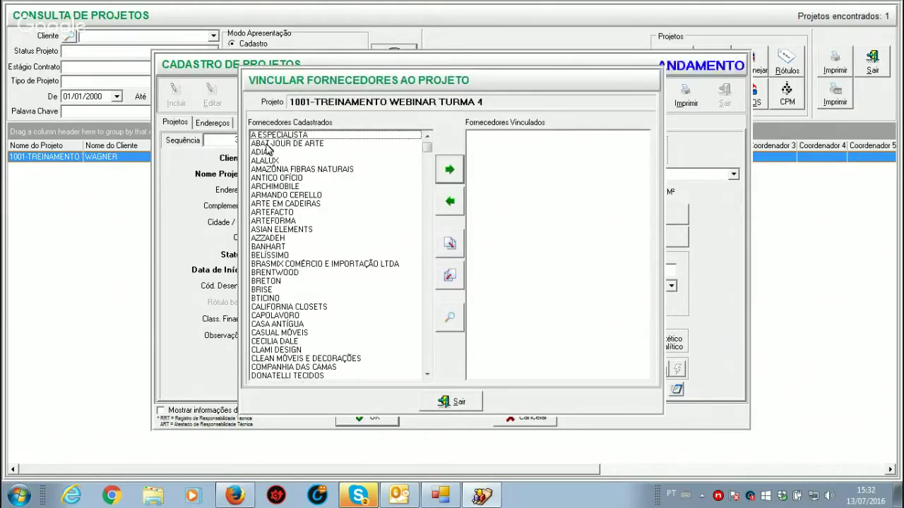
pyautogui.click(266, 135)
pyautogui.click(456, 172)
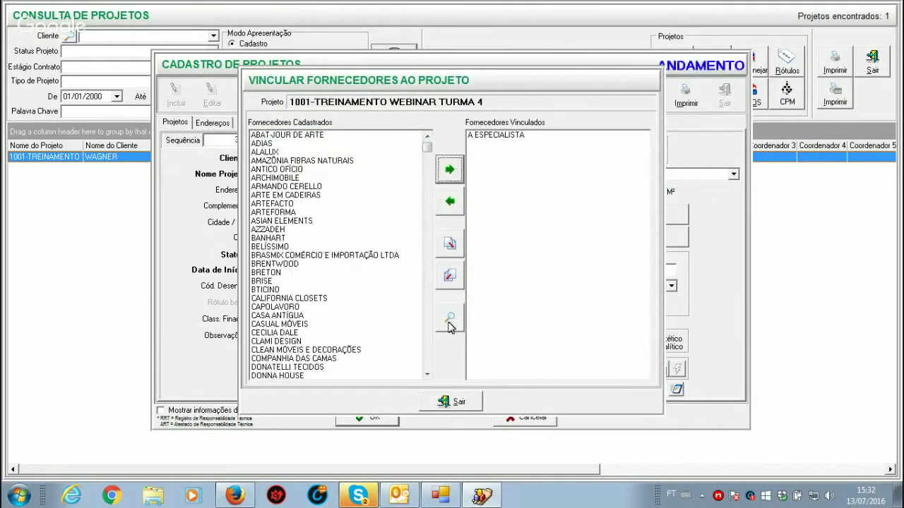
pyautogui.click(457, 404)
# Step: Link one contact to the project, then recheck the linked suppliers
pyautogui.click(609, 238)
pyautogui.click(265, 135)
pyautogui.click(452, 170)
pyautogui.click(458, 402)
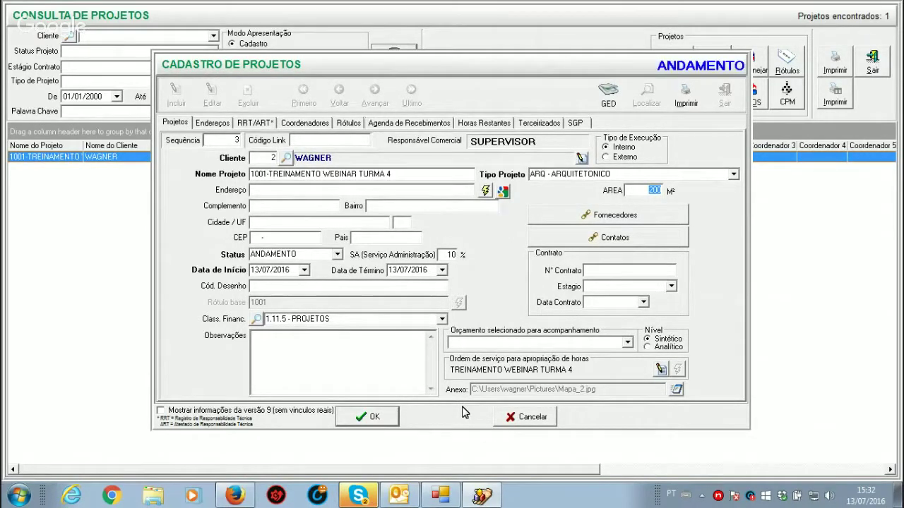
pyautogui.click(613, 213)
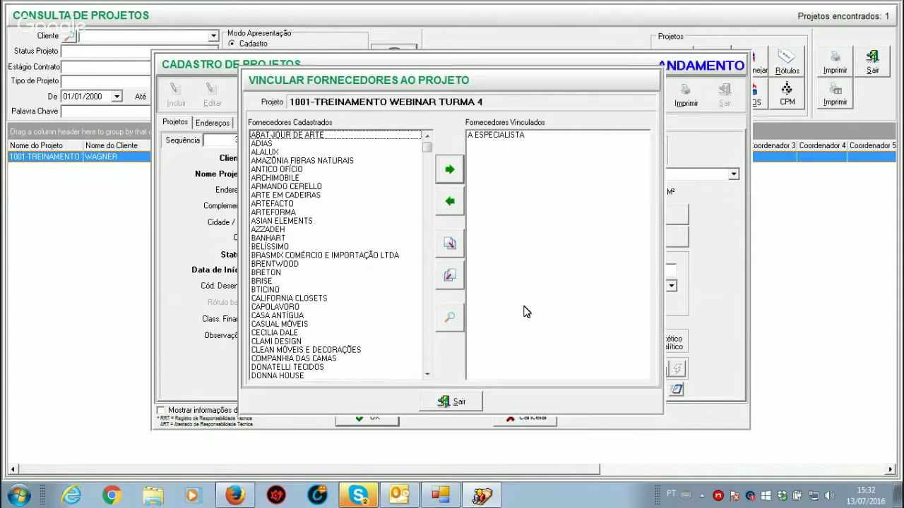
pyautogui.click(442, 403)
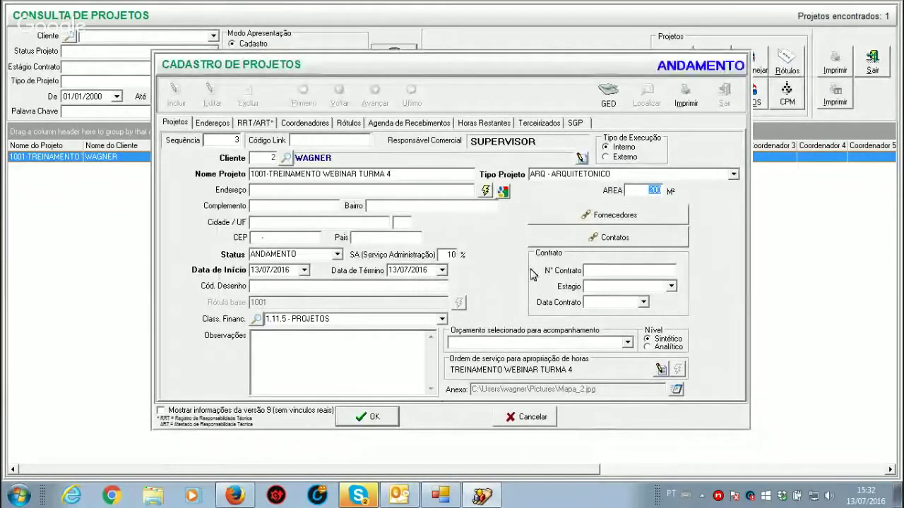
# Step: Enter contract number 1001, stage APROVADO and contract date 13/07/2016
pyautogui.click(606, 271)
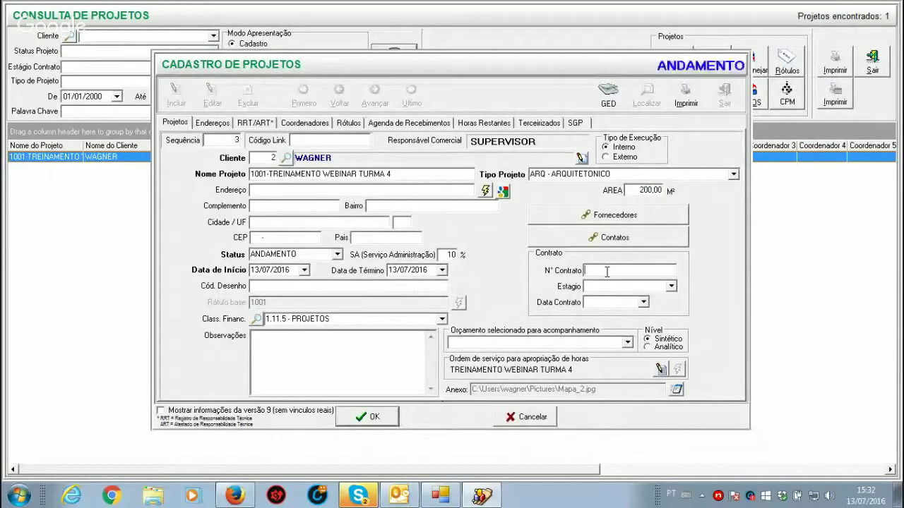
pyautogui.write('1')
pyautogui.press('BackSpace')
pyautogui.write('1001')
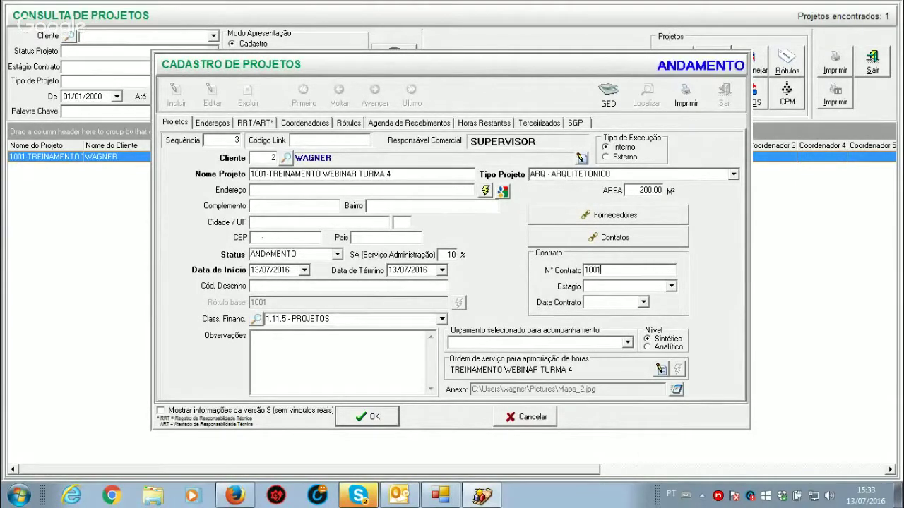
pyautogui.click(671, 286)
pyautogui.click(627, 307)
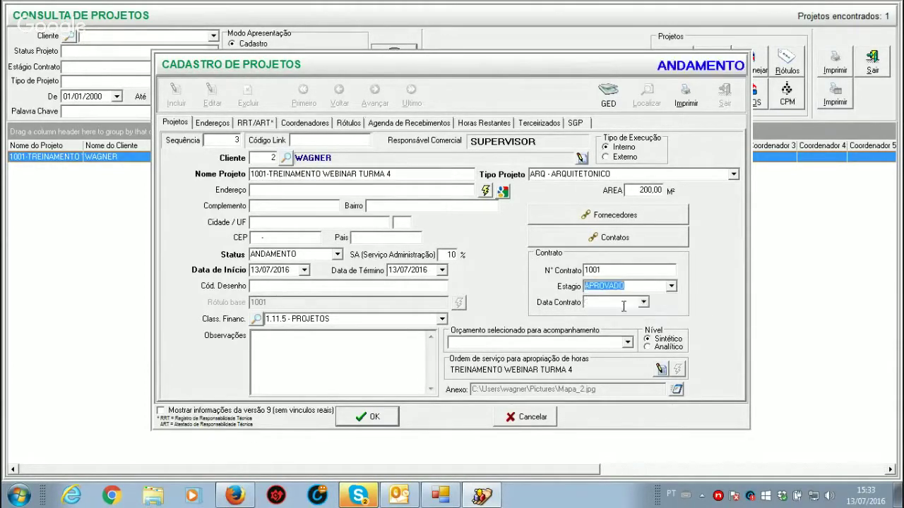
pyautogui.click(643, 303)
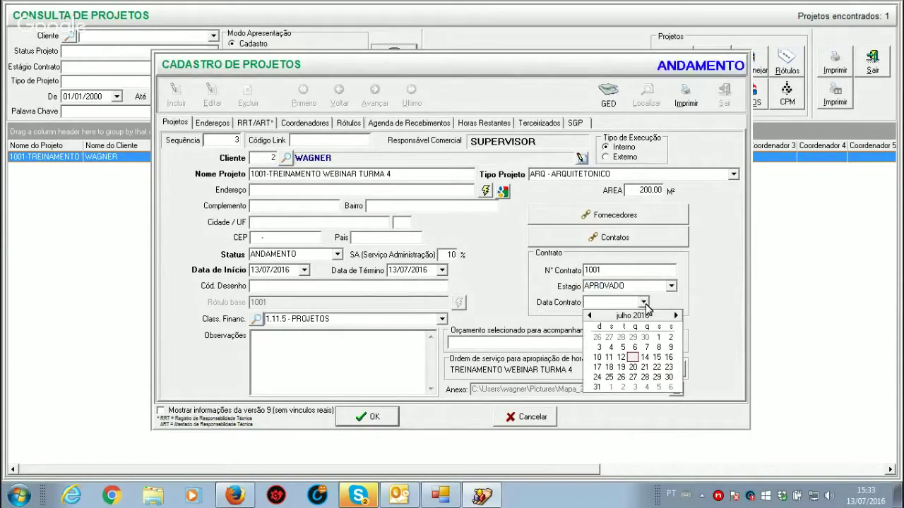
pyautogui.click(633, 358)
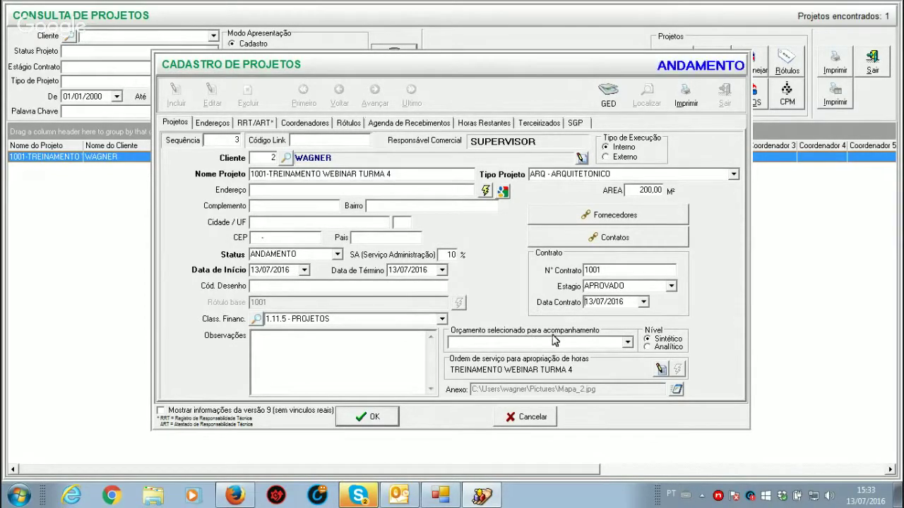
# Step: Check the empty Orçamento list, then open the project's current service order
pyautogui.click(627, 344)
pyautogui.click(627, 344)
pyautogui.click(626, 343)
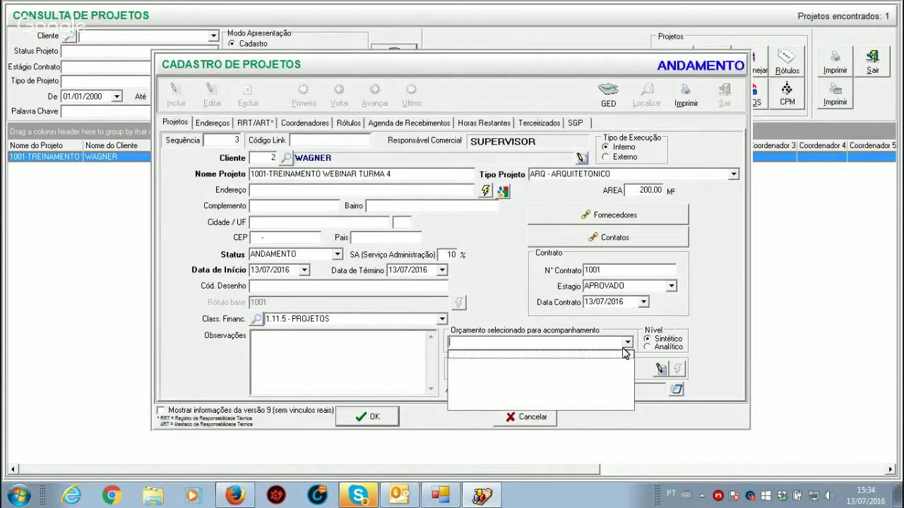
pyautogui.click(511, 309)
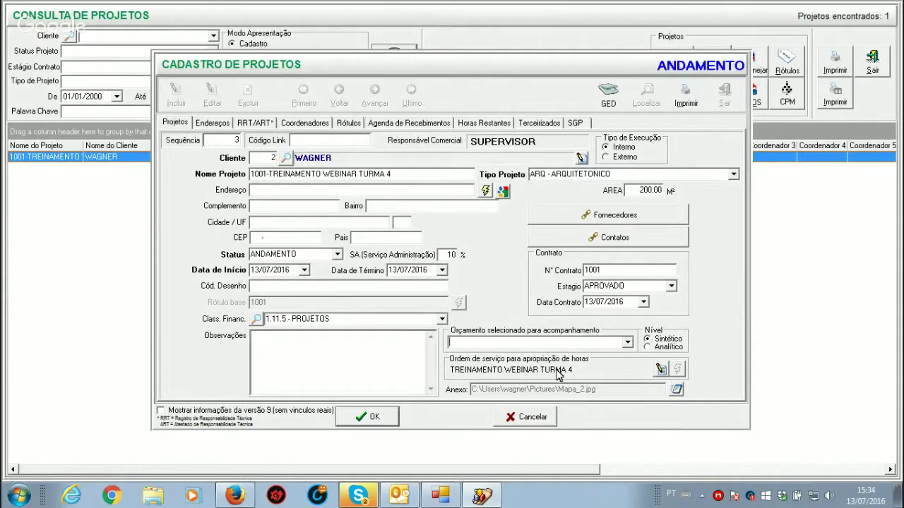
pyautogui.click(660, 370)
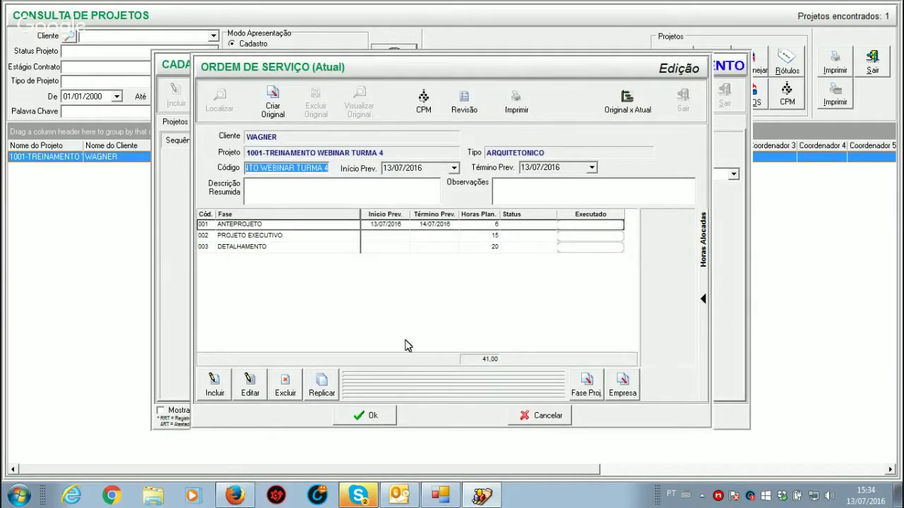
# Step: Browse the ANTEPROJETO, PROJETO EXECUTIVO and DETALHAMENTO rows, settling on 002 PROJETO EXECUTIVO
pyautogui.click(256, 237)
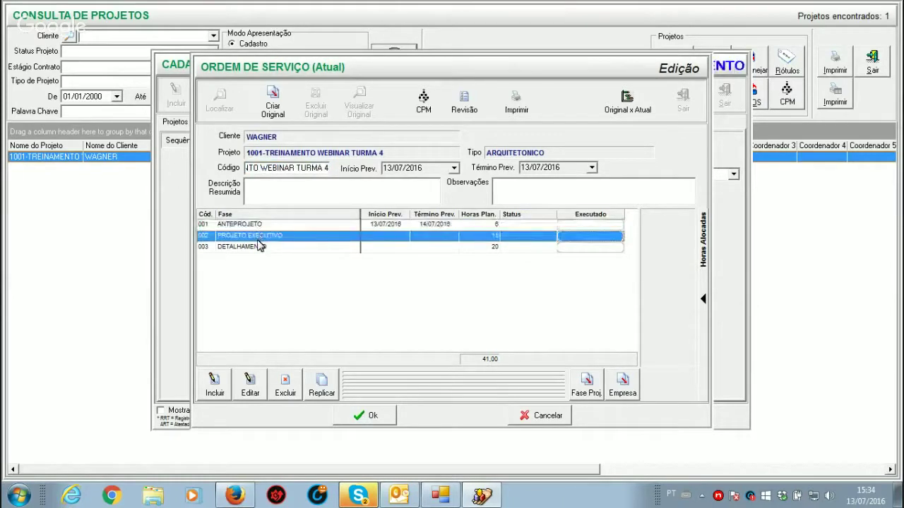
pyautogui.click(259, 247)
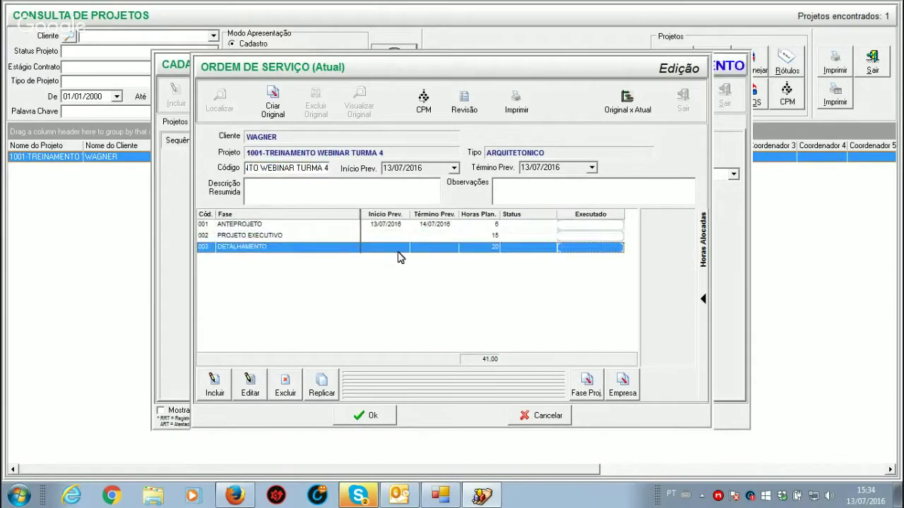
pyautogui.click(497, 235)
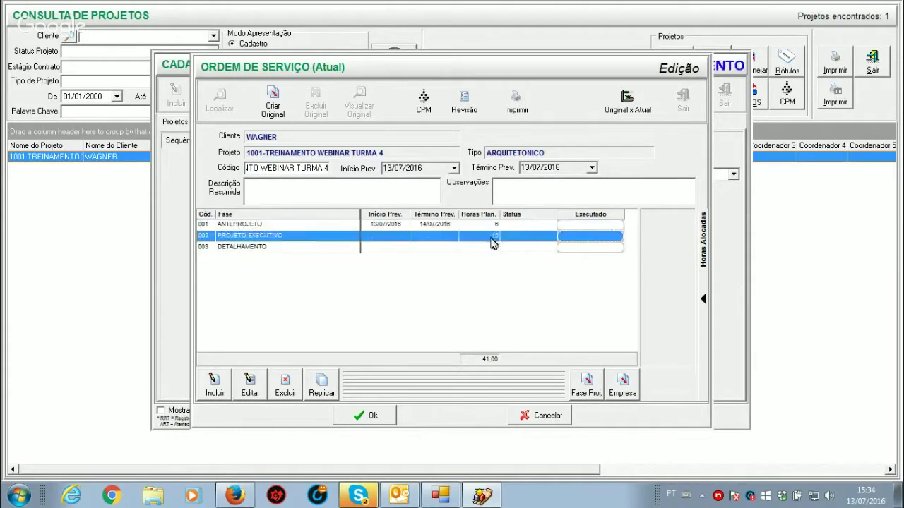
pyautogui.click(495, 247)
pyautogui.click(493, 235)
pyautogui.click(492, 224)
pyautogui.click(492, 235)
pyautogui.click(494, 247)
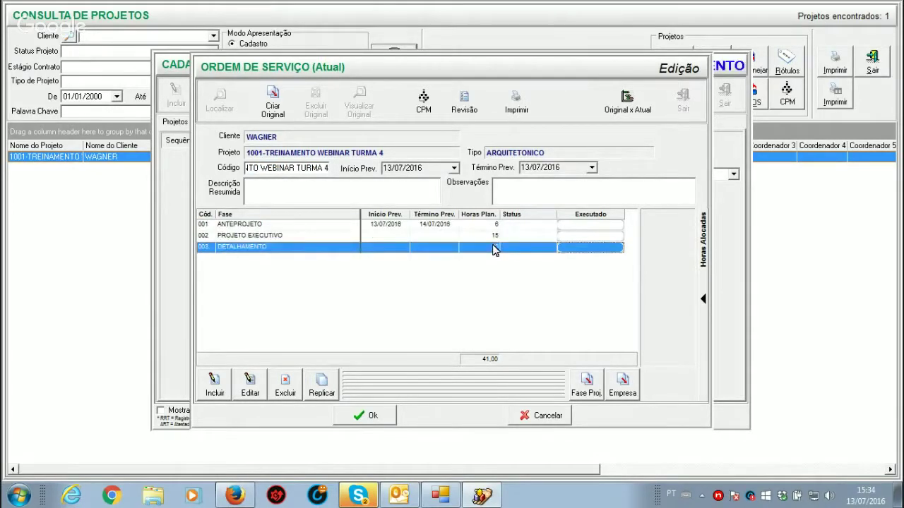
pyautogui.click(389, 226)
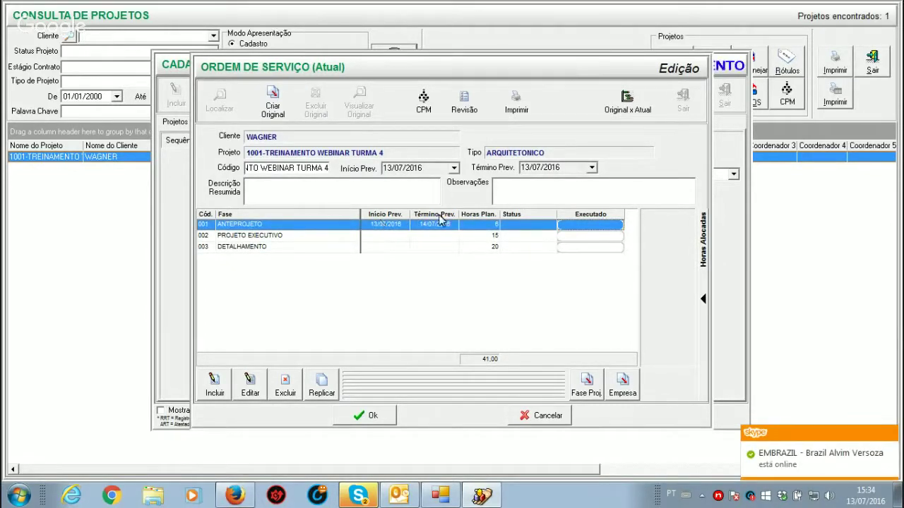
pyautogui.press('Down')
pyautogui.press('Down')
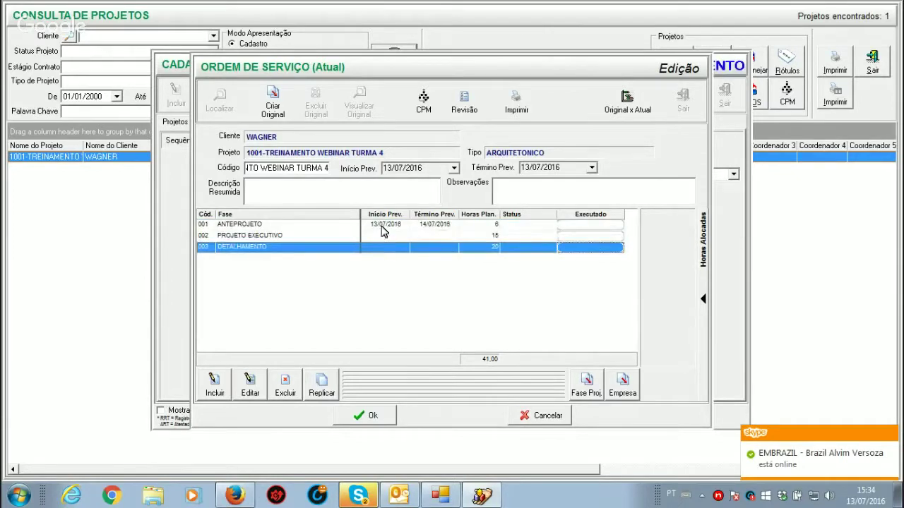
pyautogui.click(382, 226)
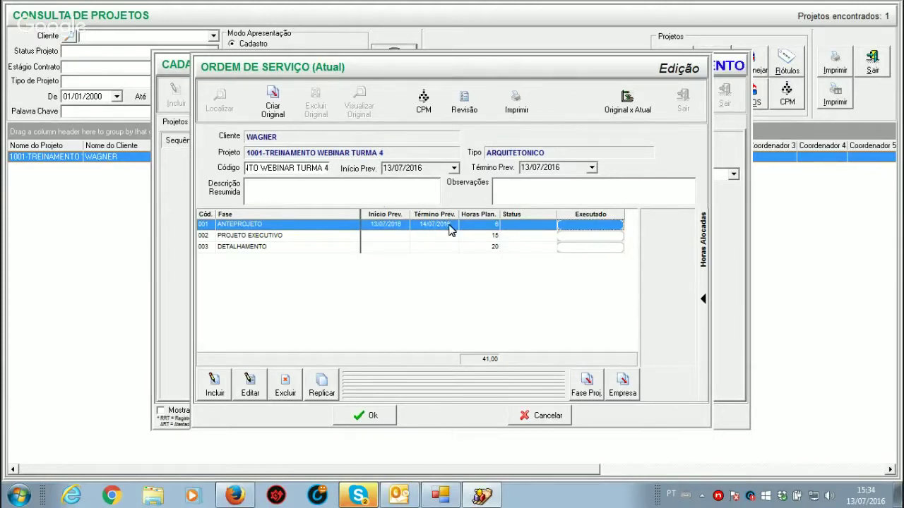
pyautogui.click(391, 239)
pyautogui.click(388, 248)
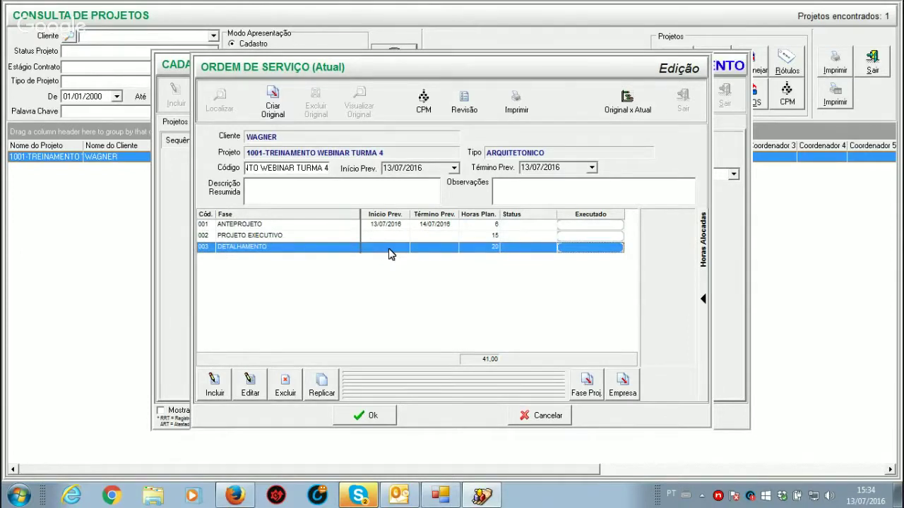
pyautogui.click(294, 237)
# Step: Reschedule PROJETO EXECUTIVO to 14/07–15/07/2016 without shifting later phases
pyautogui.click(250, 381)
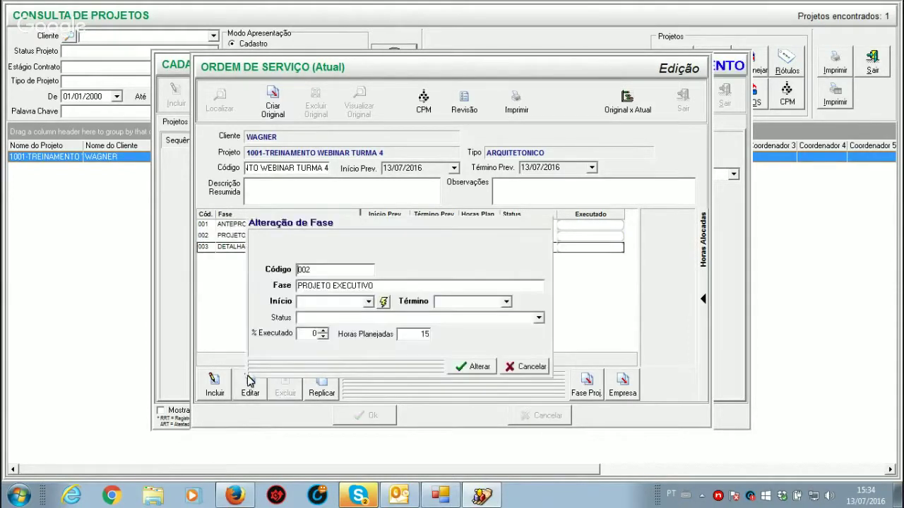
pyautogui.click(368, 302)
pyautogui.click(358, 357)
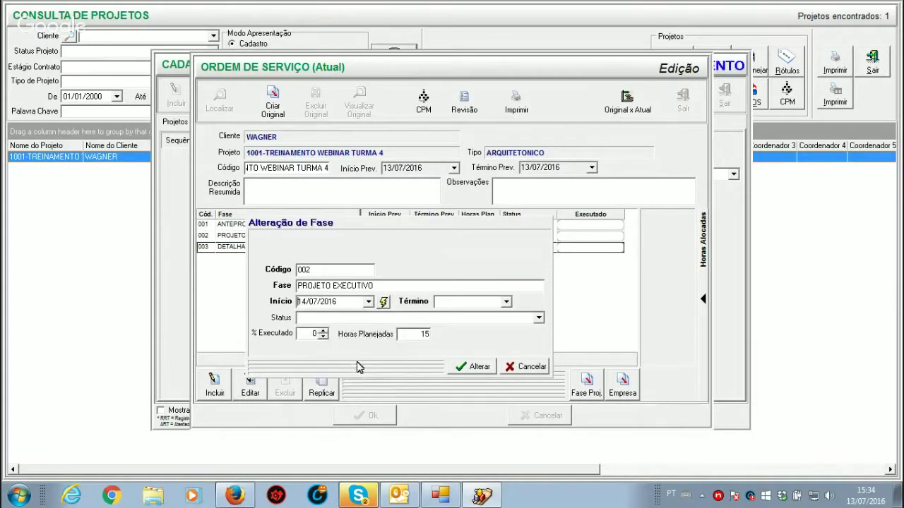
pyautogui.click(506, 302)
pyautogui.click(480, 293)
pyautogui.click(506, 302)
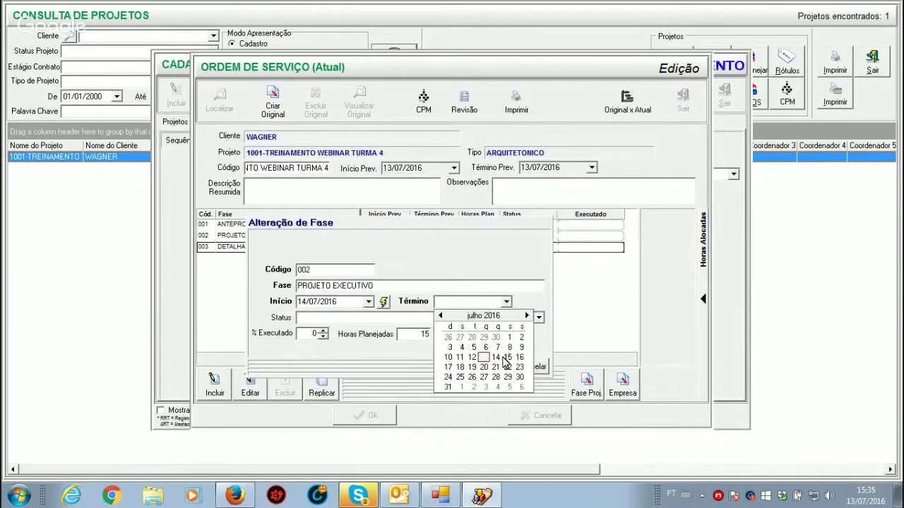
pyautogui.click(508, 357)
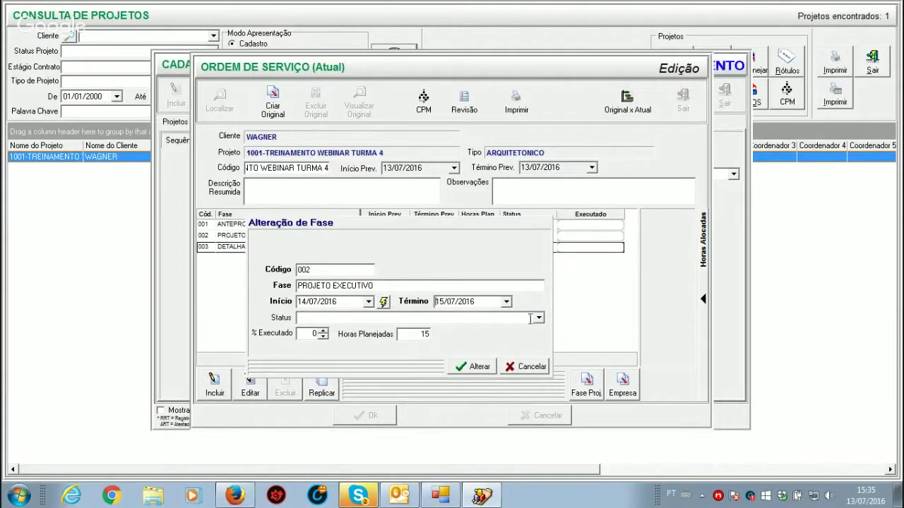
pyautogui.click(478, 366)
pyautogui.click(534, 304)
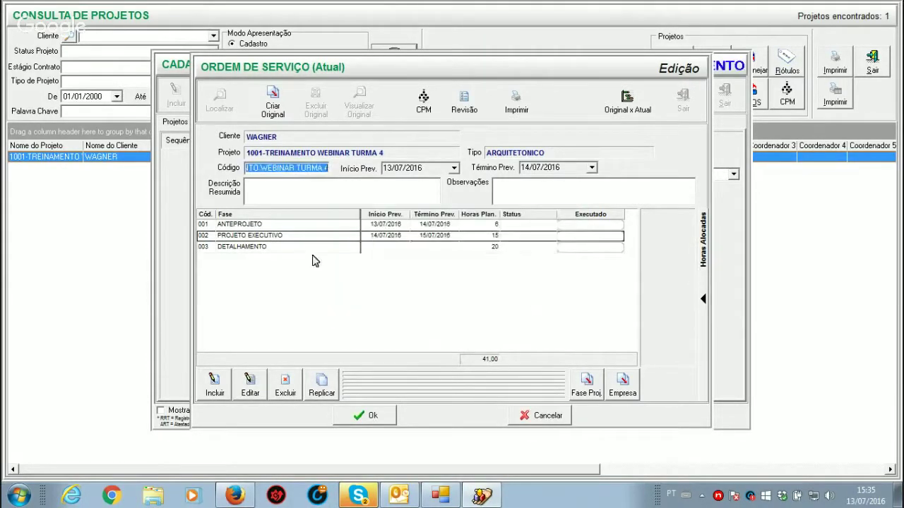
# Step: Reschedule DETALHAMENTO to 15/07–18/07/2016 and save the service order
pyautogui.click(290, 248)
pyautogui.click(248, 398)
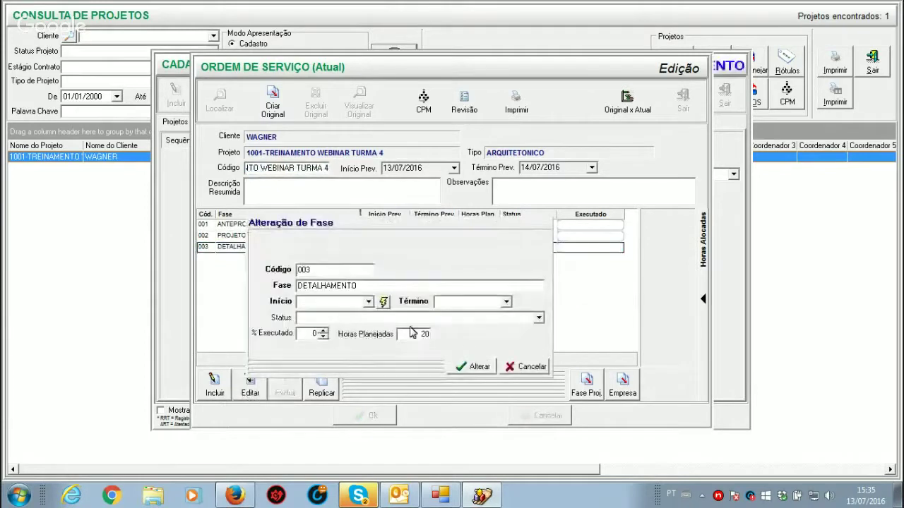
pyautogui.click(368, 302)
pyautogui.click(369, 356)
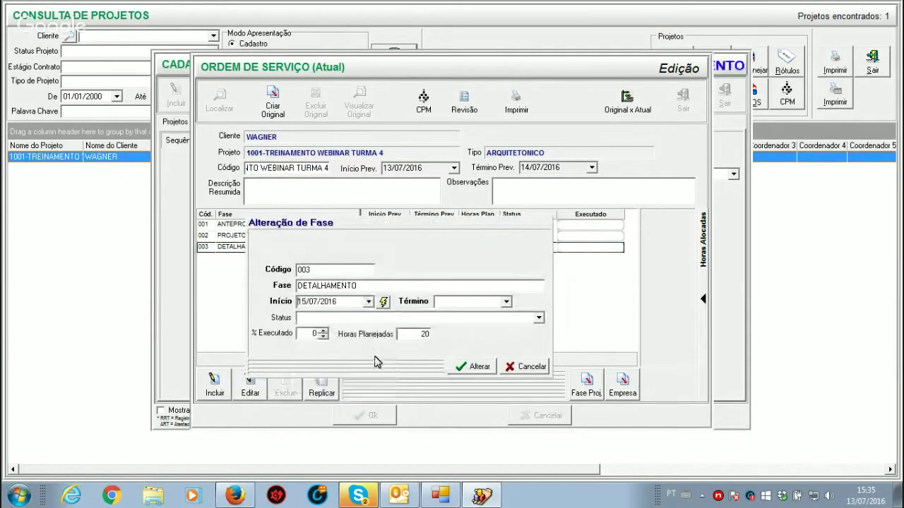
pyautogui.click(506, 303)
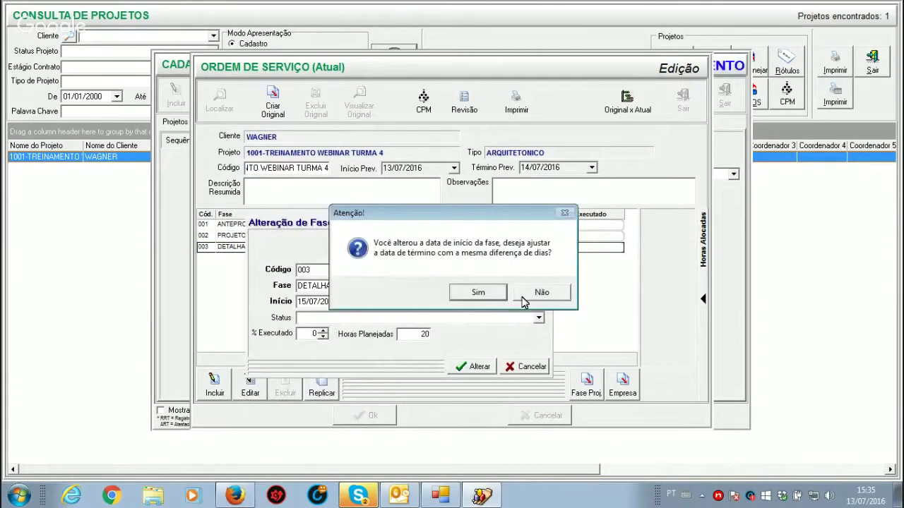
pyautogui.click(525, 301)
pyautogui.click(507, 302)
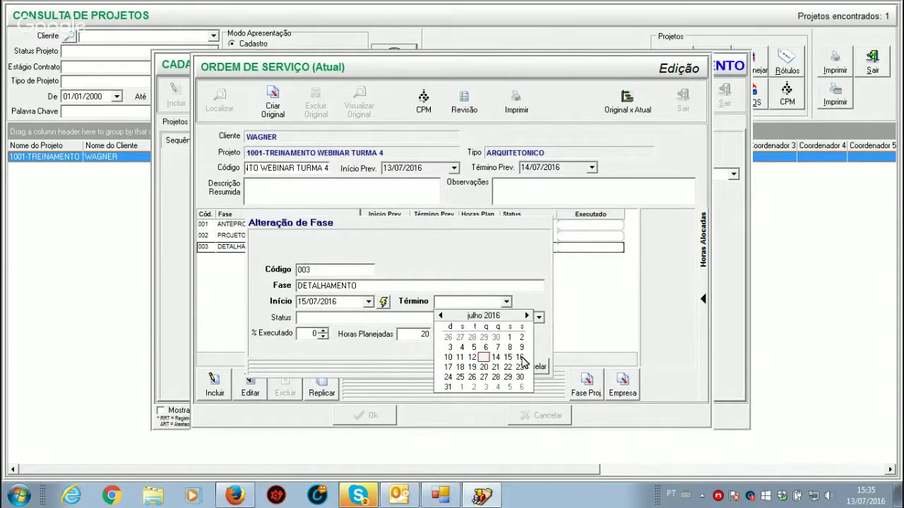
pyautogui.click(463, 367)
pyautogui.click(487, 368)
pyautogui.click(548, 304)
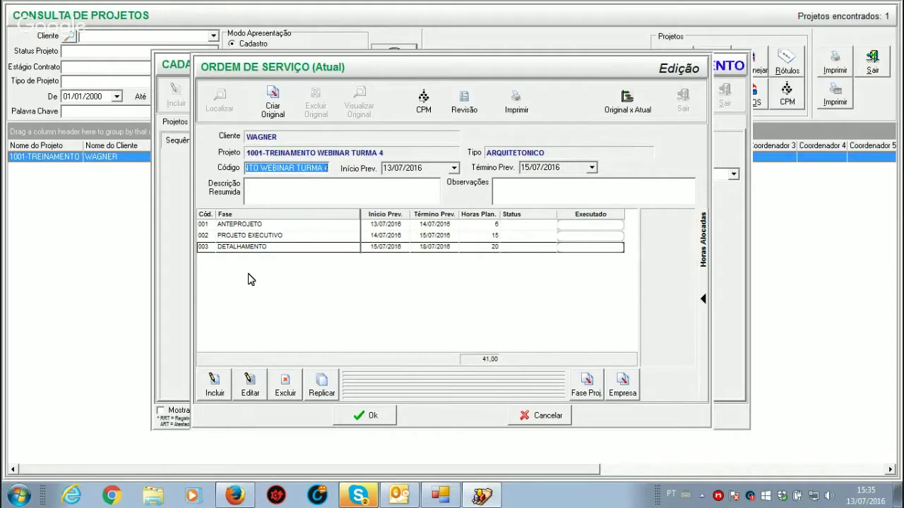
pyautogui.click(383, 418)
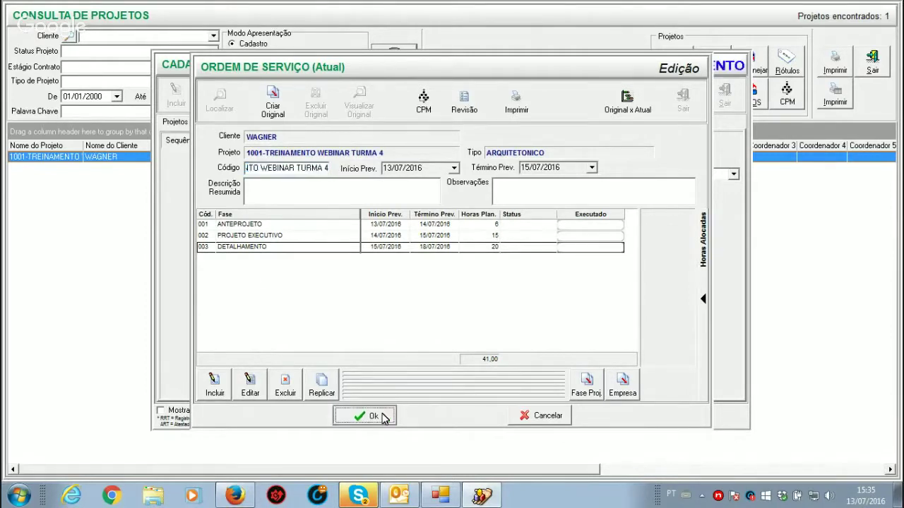
# Step: Close the service order and fill Project 1001's billing address from the client's data, country BRASIL
pyautogui.click(683, 99)
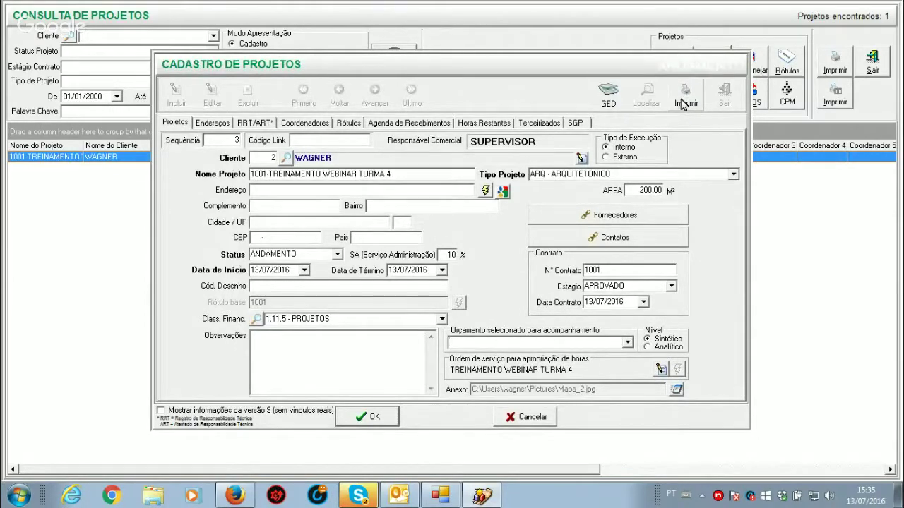
pyautogui.click(214, 122)
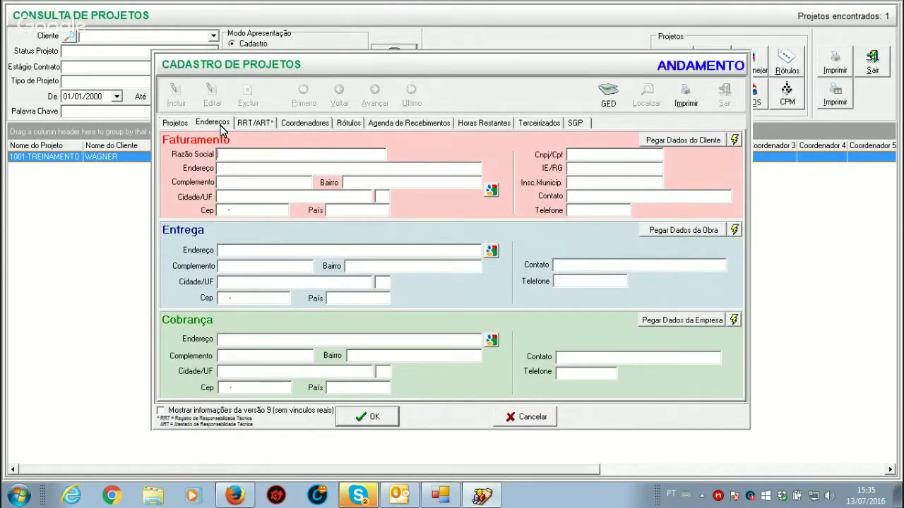
pyautogui.write('LSKSISK')
pyautogui.press('BackSpace')
pyautogui.press('BackSpace')
pyautogui.press('BackSpace')
pyautogui.press('BackSpace')
pyautogui.press('BackSpace')
pyautogui.press('BackSpace')
pyautogui.click(666, 139)
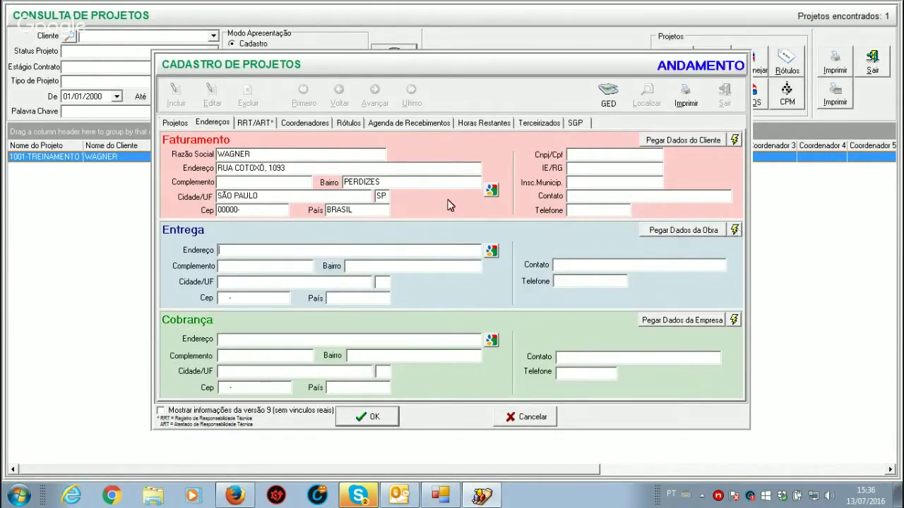
pyautogui.click(173, 123)
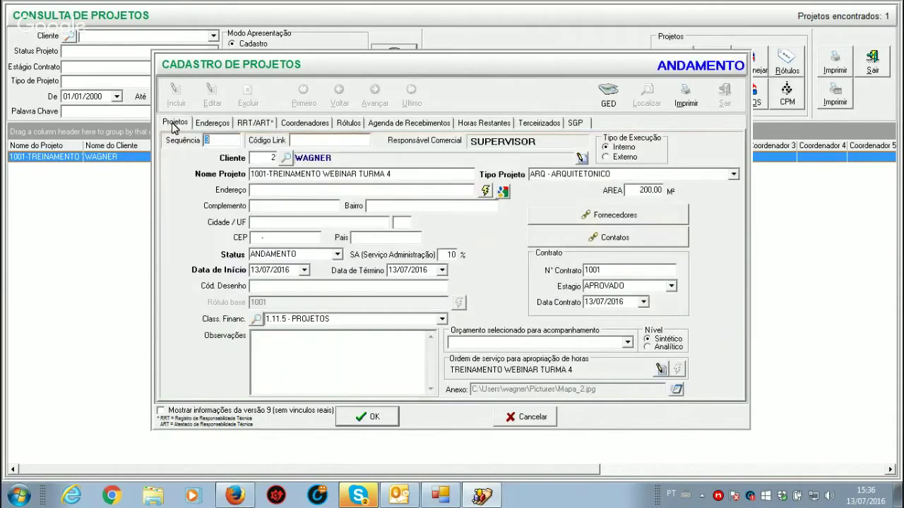
# Step: Set the project site address to the client's second registered address and save the project
pyautogui.click(486, 191)
pyautogui.click(389, 239)
pyautogui.doubleClick(330, 101)
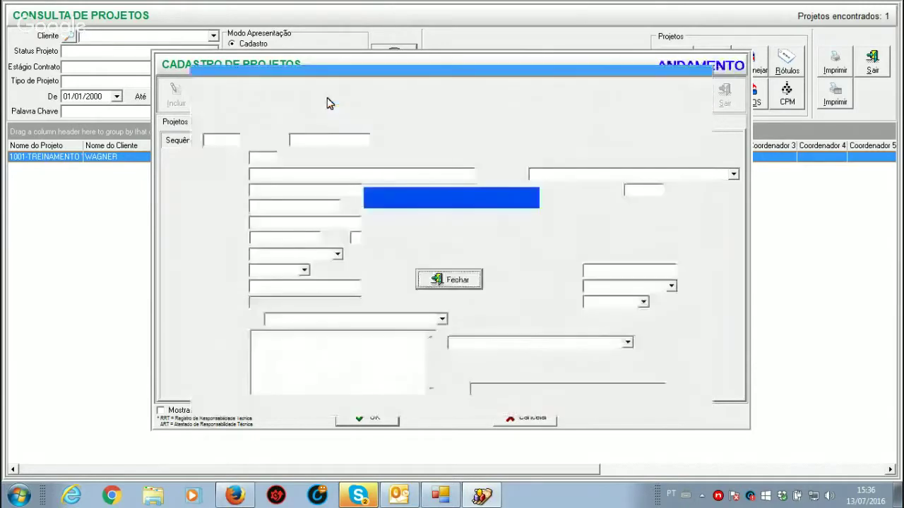
pyautogui.doubleClick(233, 196)
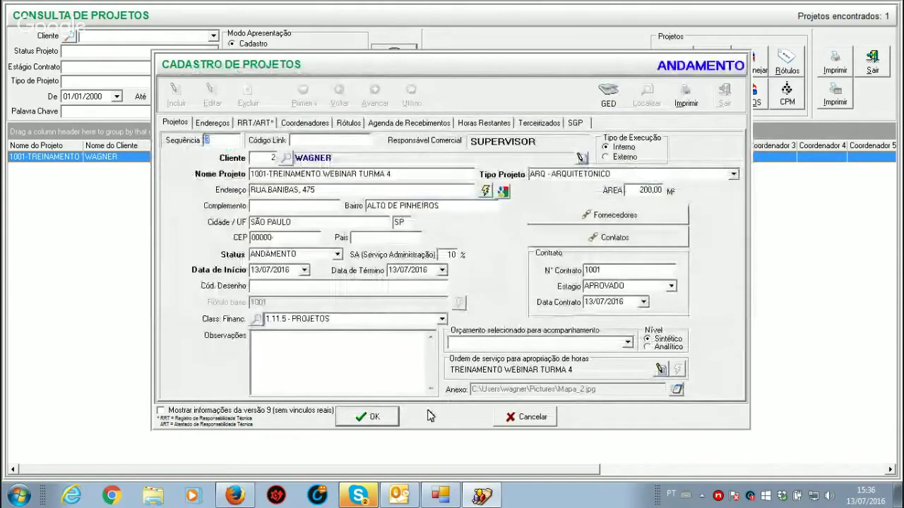
pyautogui.click(360, 416)
# Step: Fill the delivery address from the site data and the collection address from the company data
pyautogui.click(210, 98)
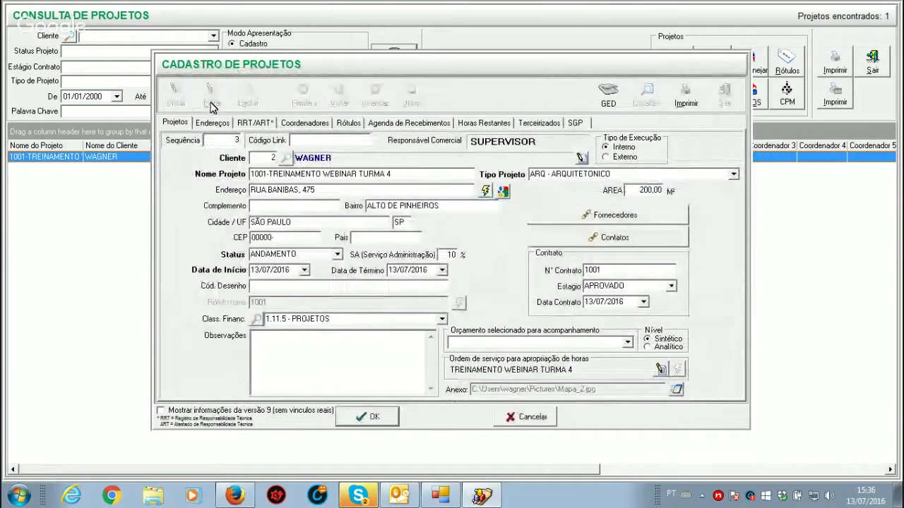
pyautogui.click(213, 122)
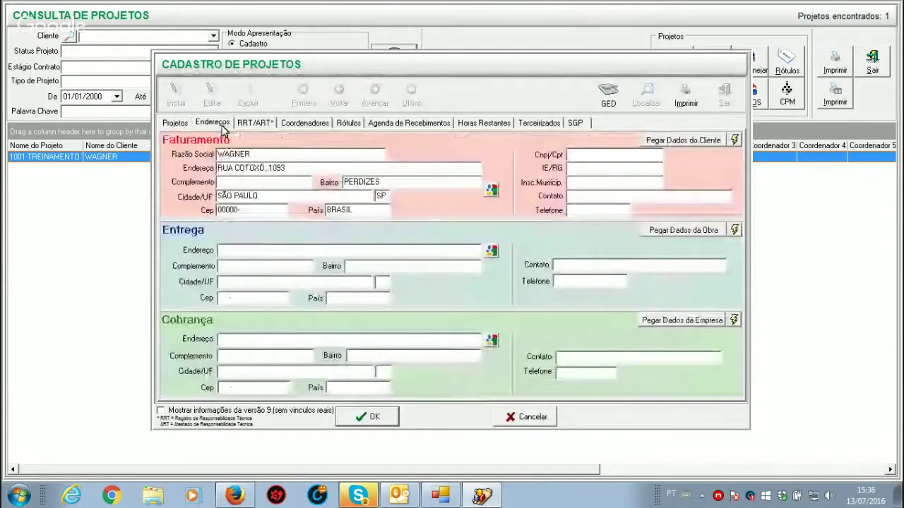
pyautogui.click(695, 236)
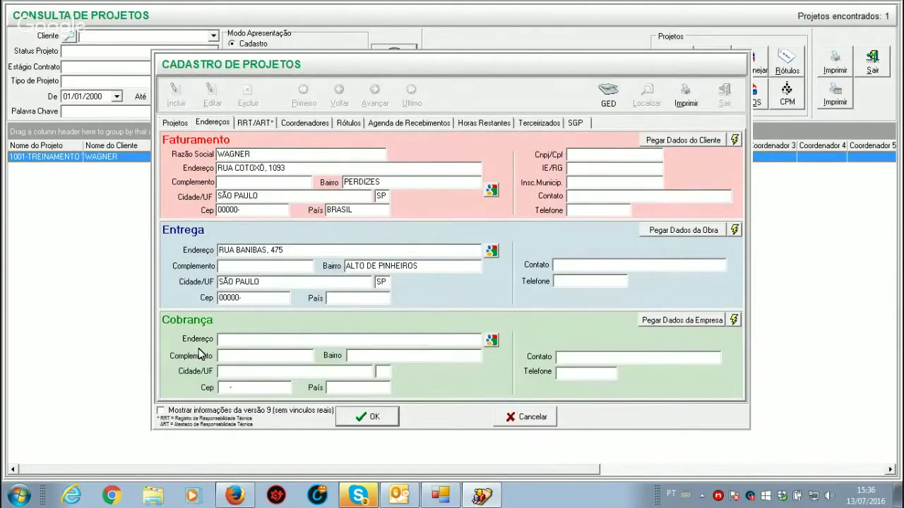
pyautogui.click(714, 322)
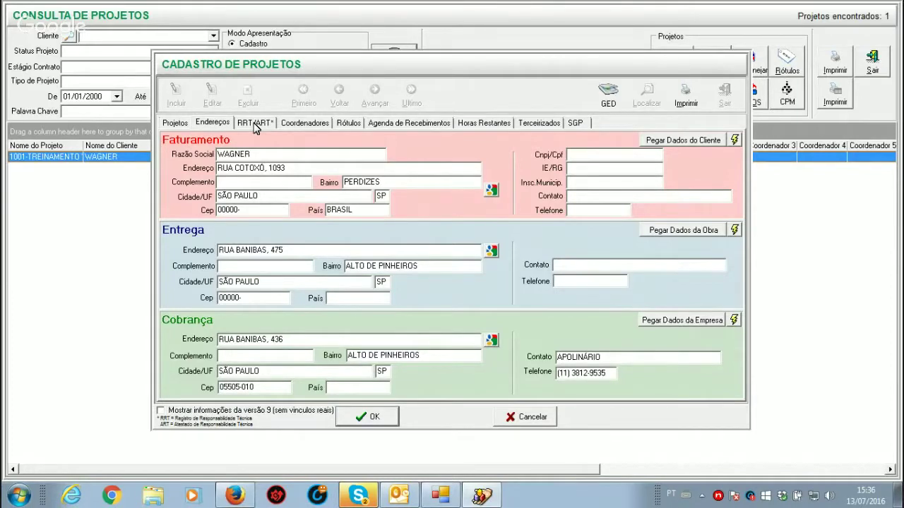
pyautogui.click(255, 125)
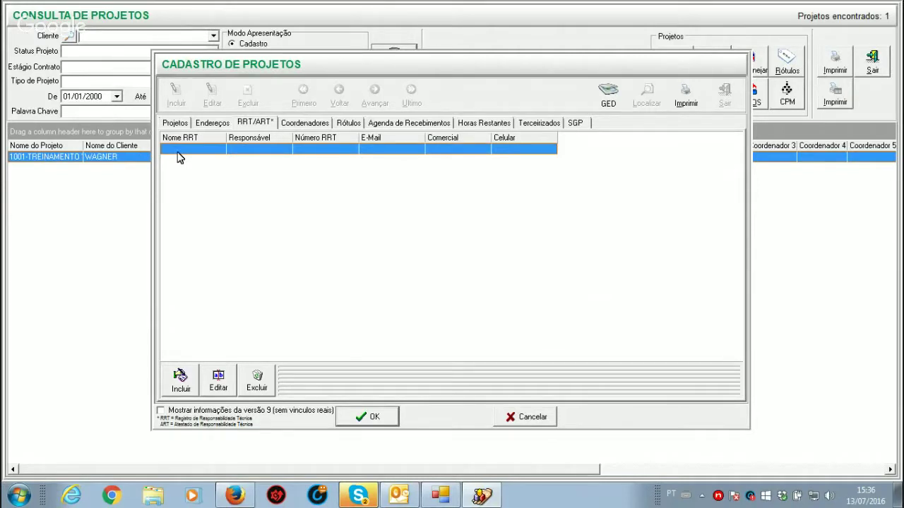
# Step: Start a new ART record, then cancel it so the RRT/ART list stays empty
pyautogui.click(181, 387)
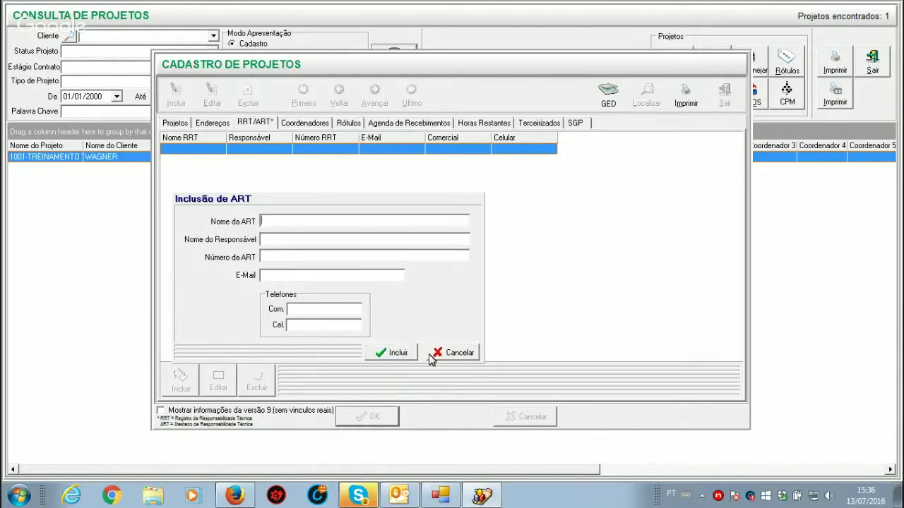
pyautogui.click(458, 353)
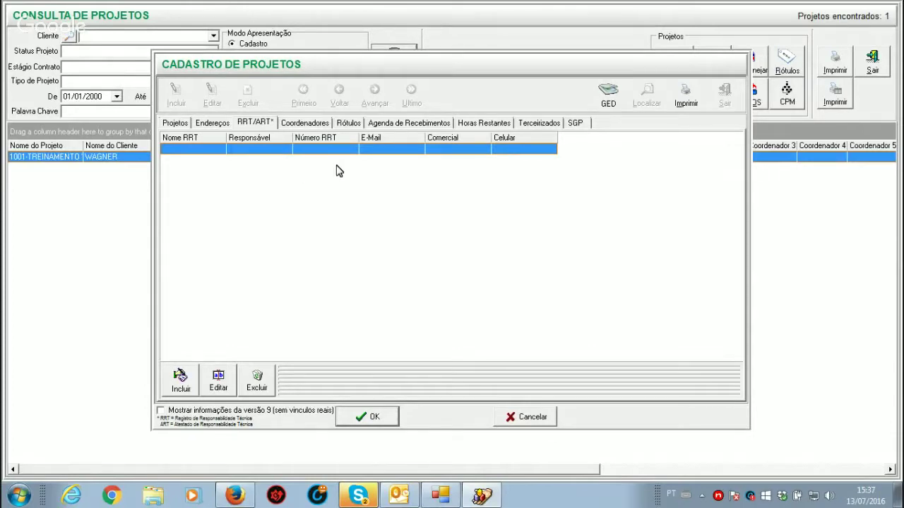
pyautogui.click(317, 126)
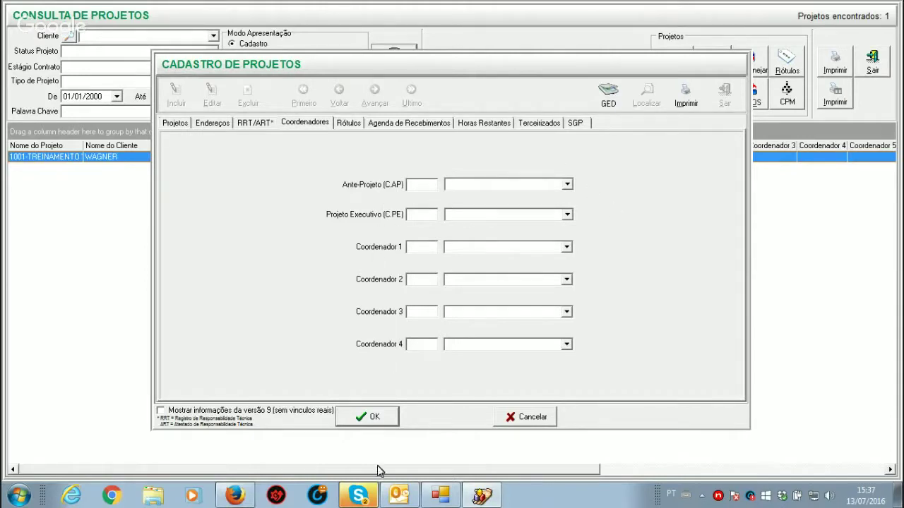
# Step: Save project 1001's record, then close Cadastro de Projetos and Consulta de Projetos
pyautogui.click(373, 418)
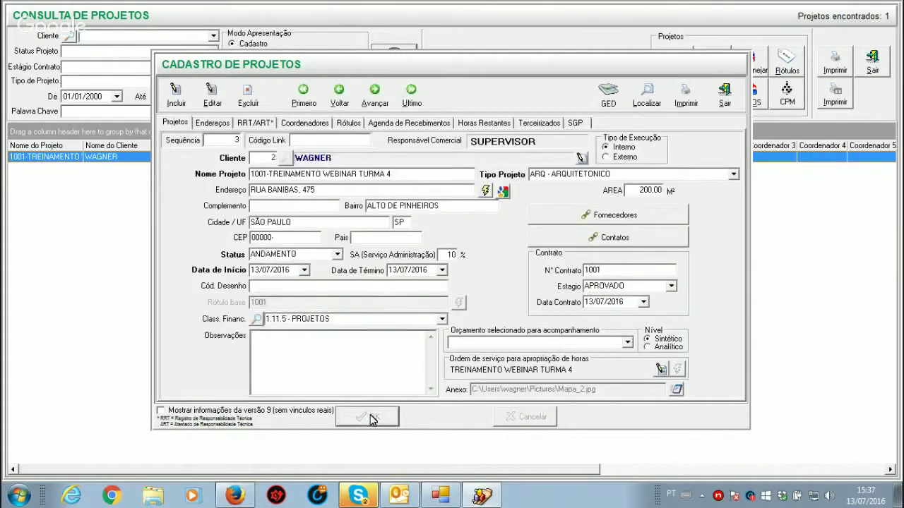
pyautogui.click(723, 95)
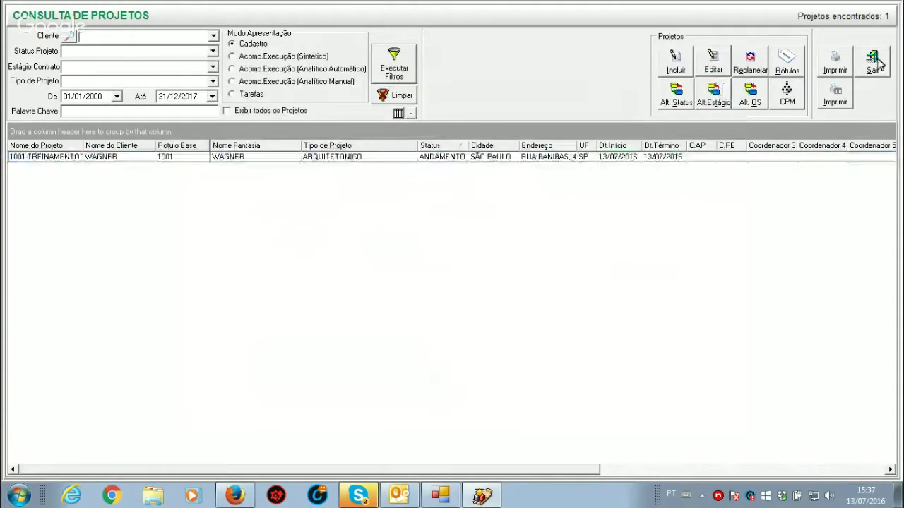
pyautogui.click(876, 58)
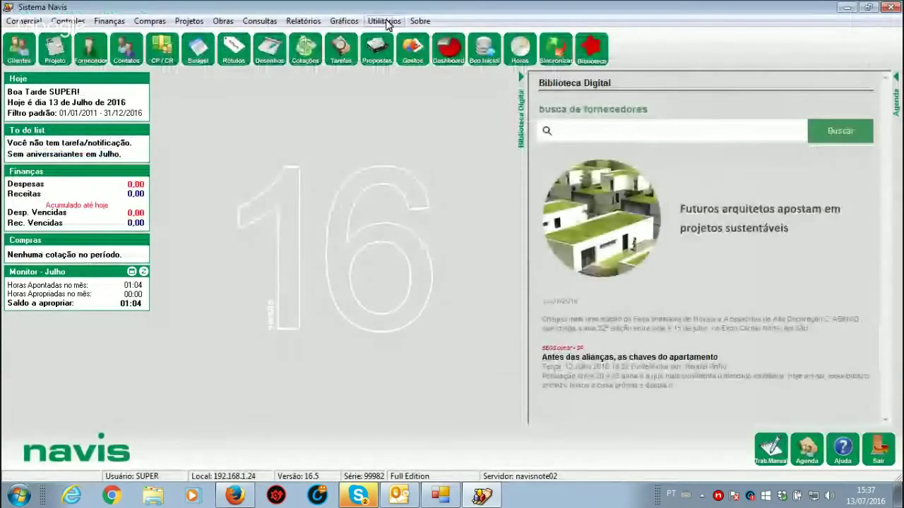
# Step: Open the project registration options in the Empresa Principal general settings
pyautogui.click(383, 20)
pyautogui.moveTo(494, 36)
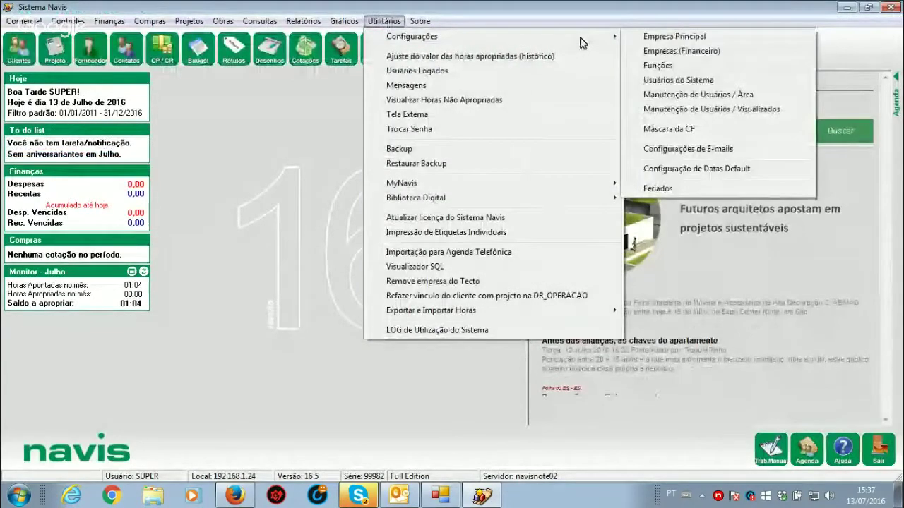
pyautogui.click(679, 36)
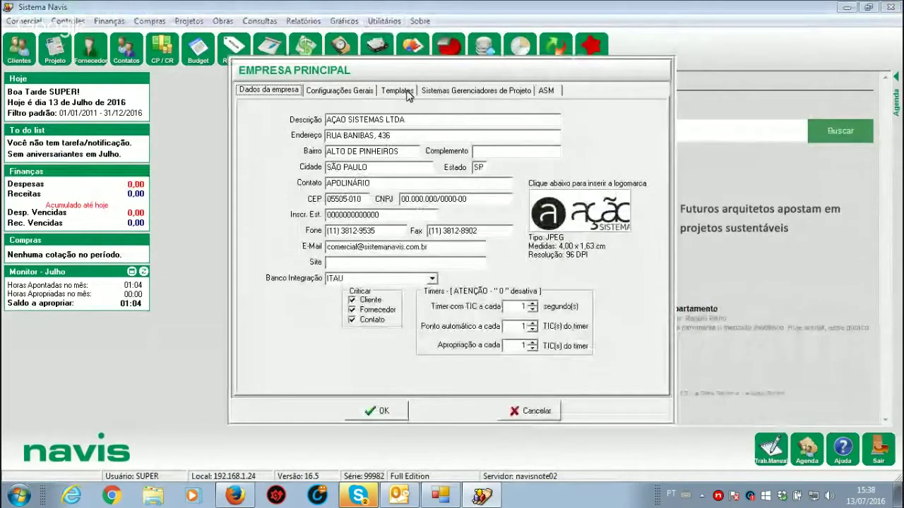
pyautogui.click(366, 90)
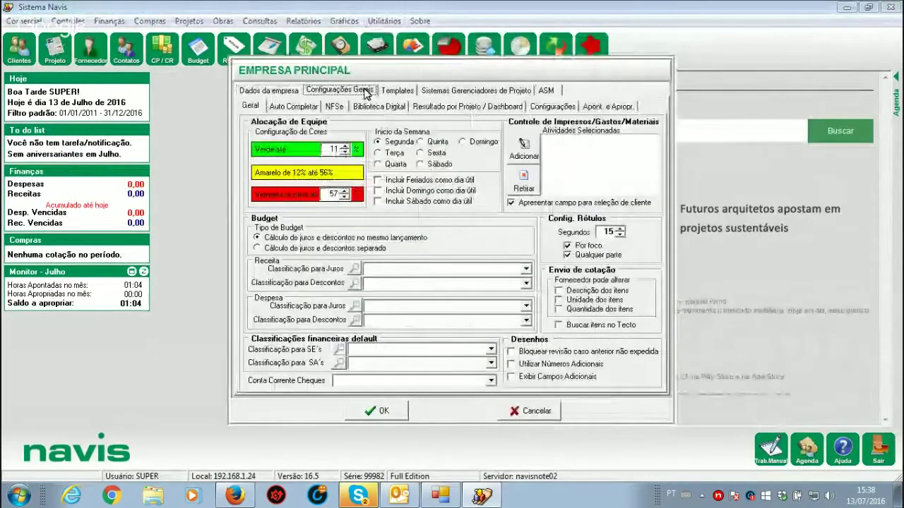
pyautogui.click(551, 107)
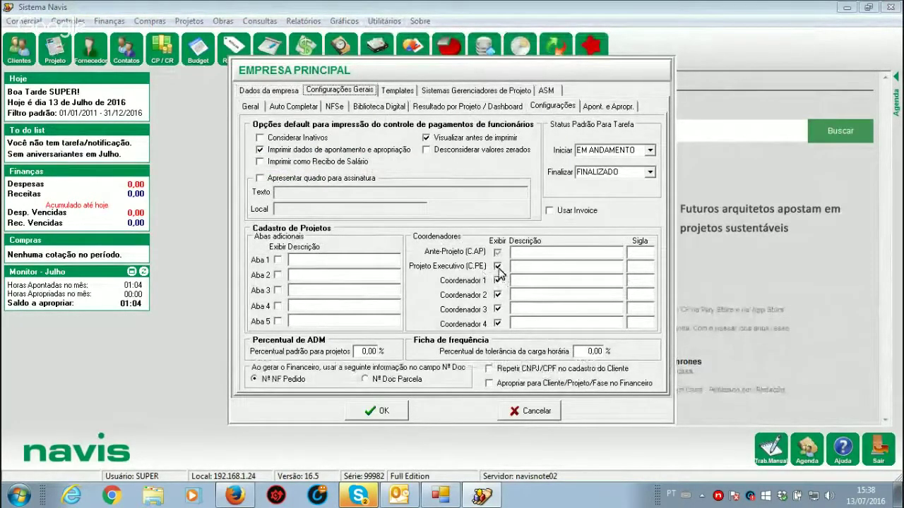
# Step: Hide the C.PE and Coordenador 2–4 fields, rename Ante-Projeto to PROJETO with abbreviation PRO
pyautogui.click(498, 266)
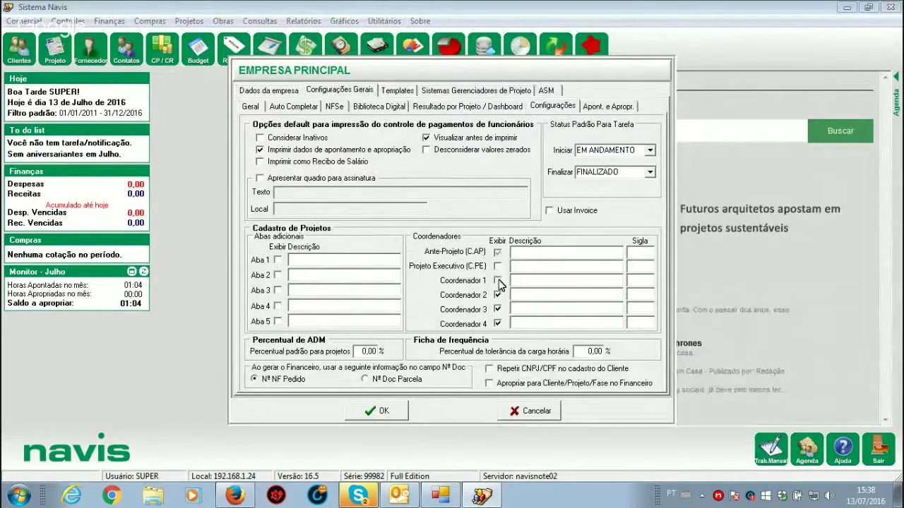
pyautogui.click(498, 295)
pyautogui.click(498, 309)
pyautogui.click(498, 323)
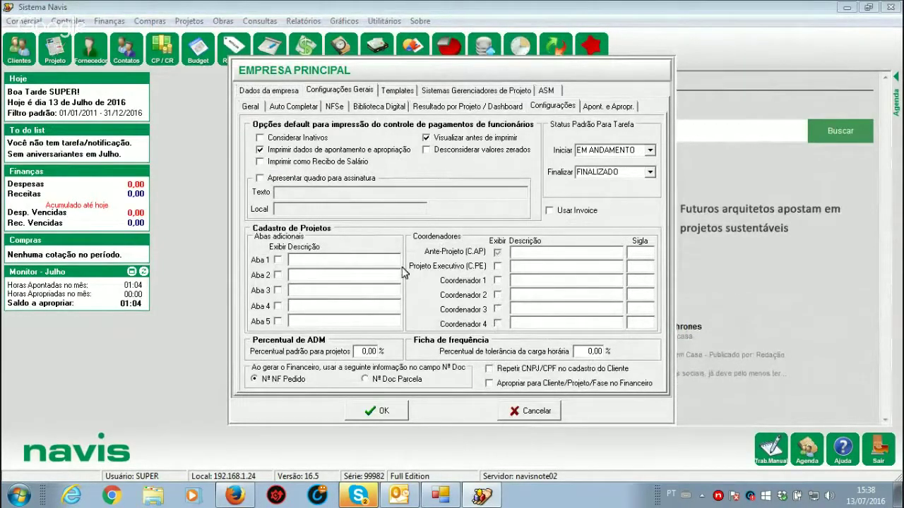
pyautogui.click(539, 257)
pyautogui.write('PRO')
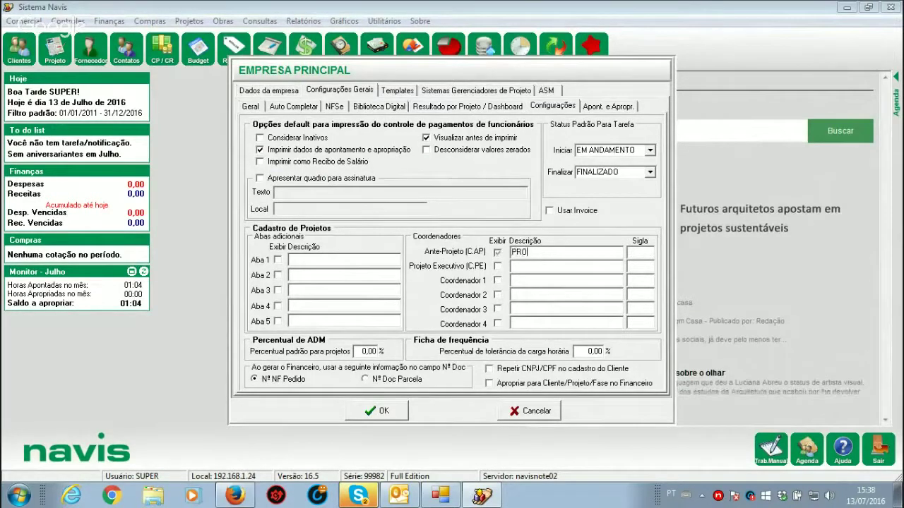
pyautogui.write('JETO')
pyautogui.click(646, 256)
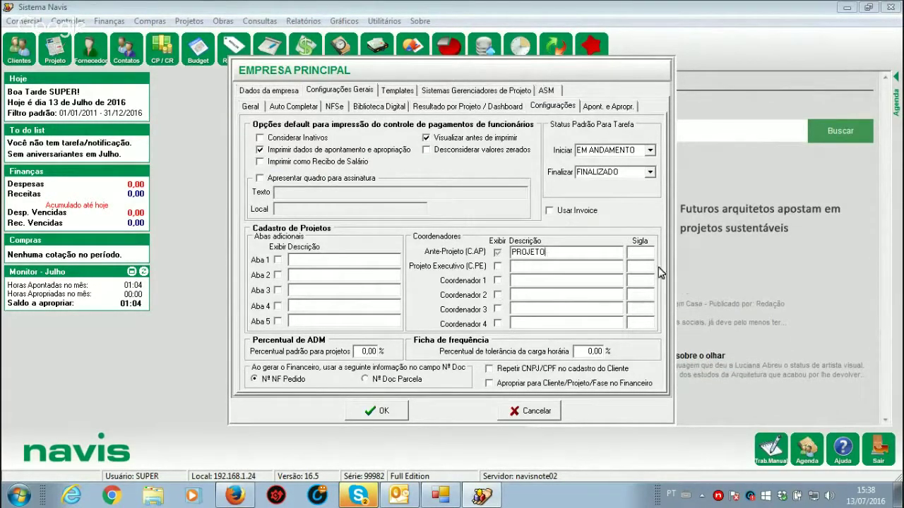
pyautogui.write('P')
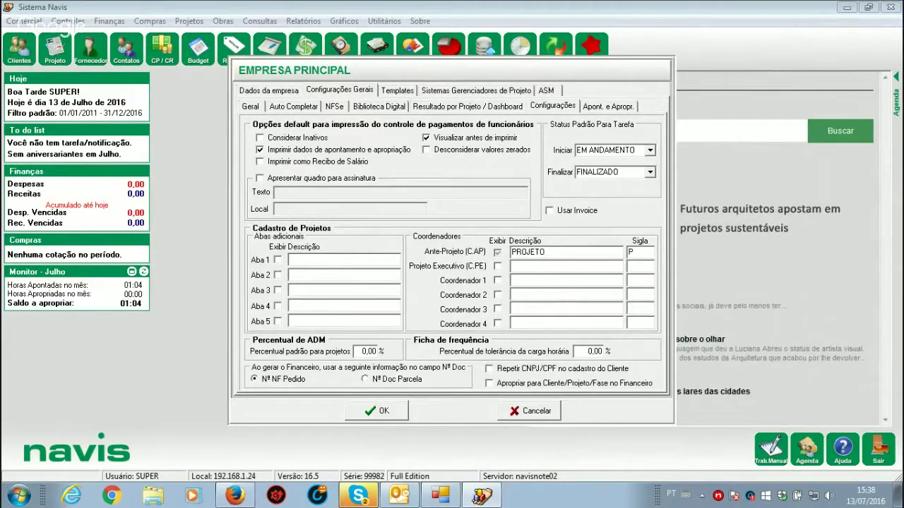
pyautogui.write('RO')
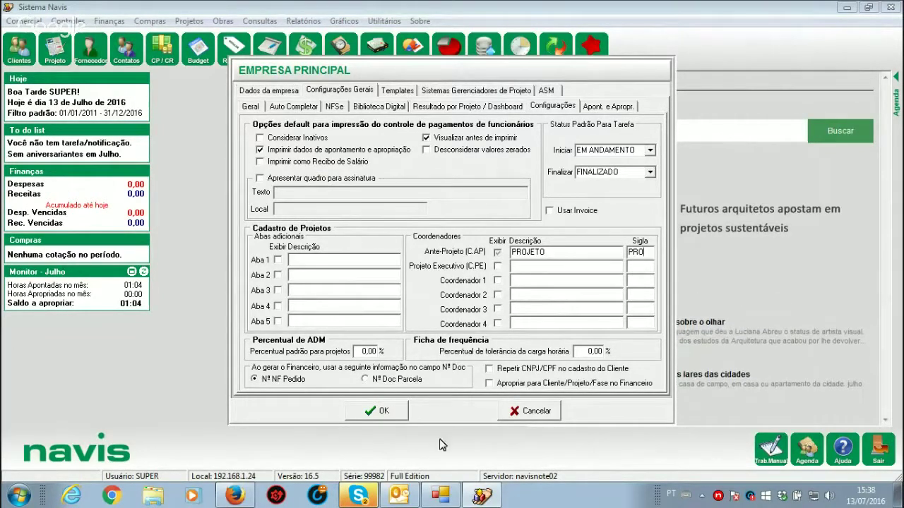
pyautogui.click(380, 411)
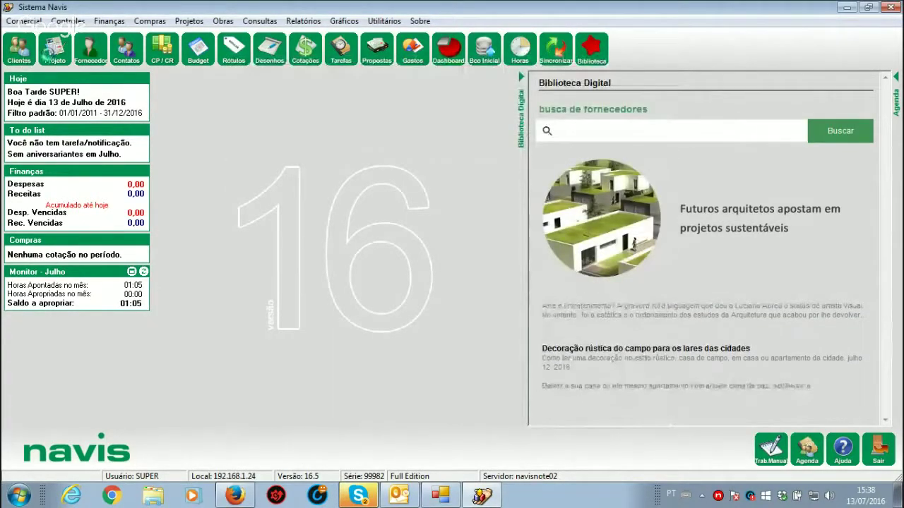
pyautogui.click(55, 48)
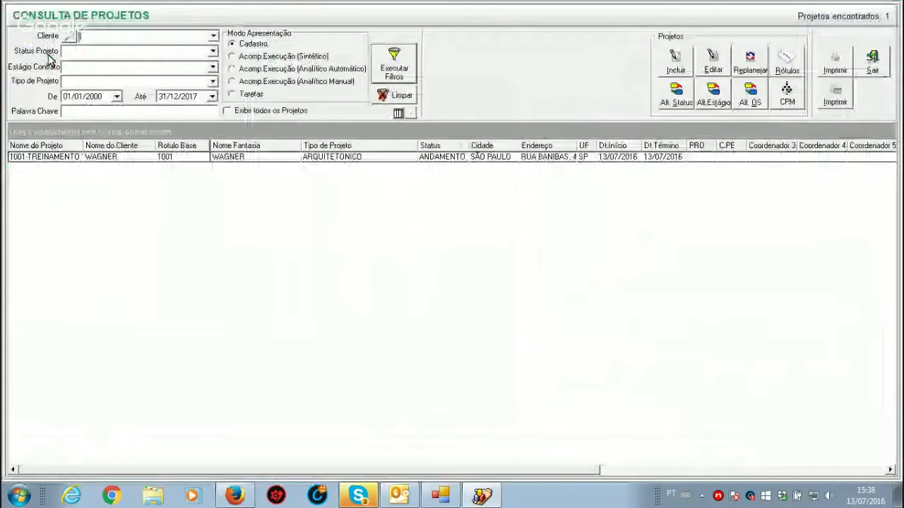
pyautogui.click(178, 158)
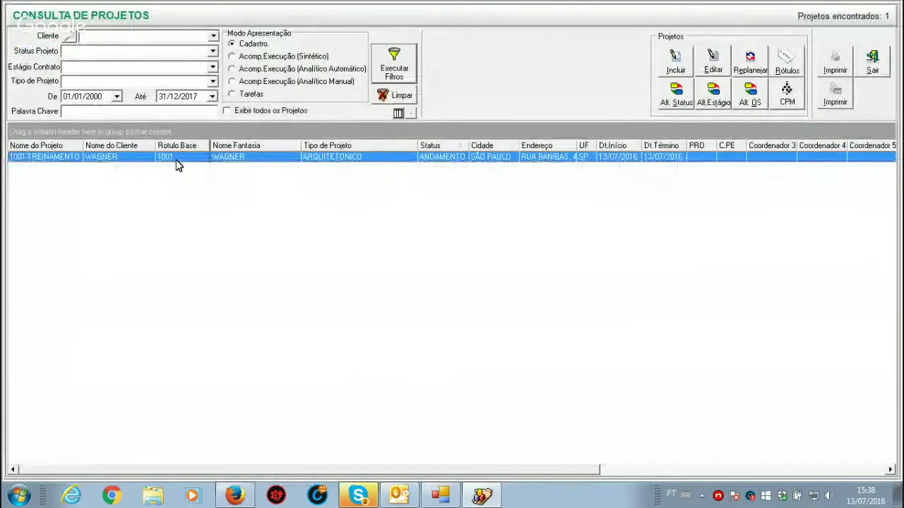
pyautogui.doubleClick(178, 165)
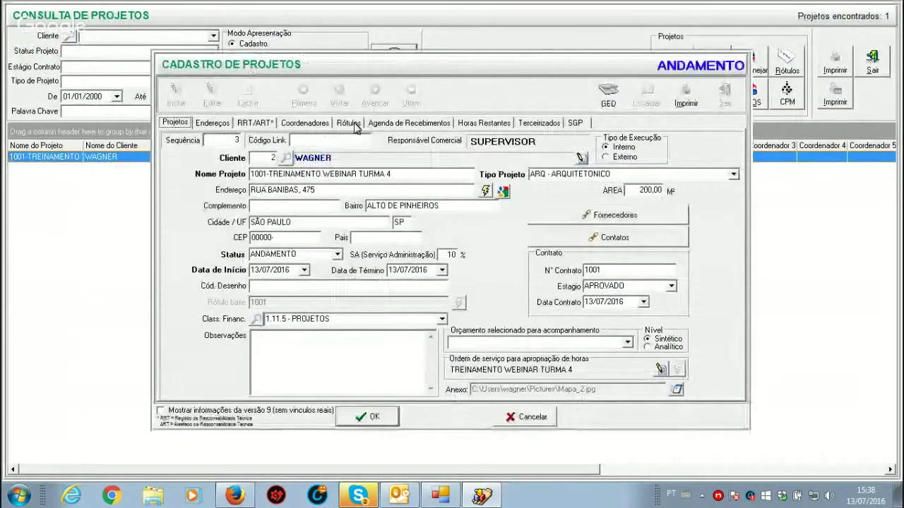
pyautogui.click(307, 125)
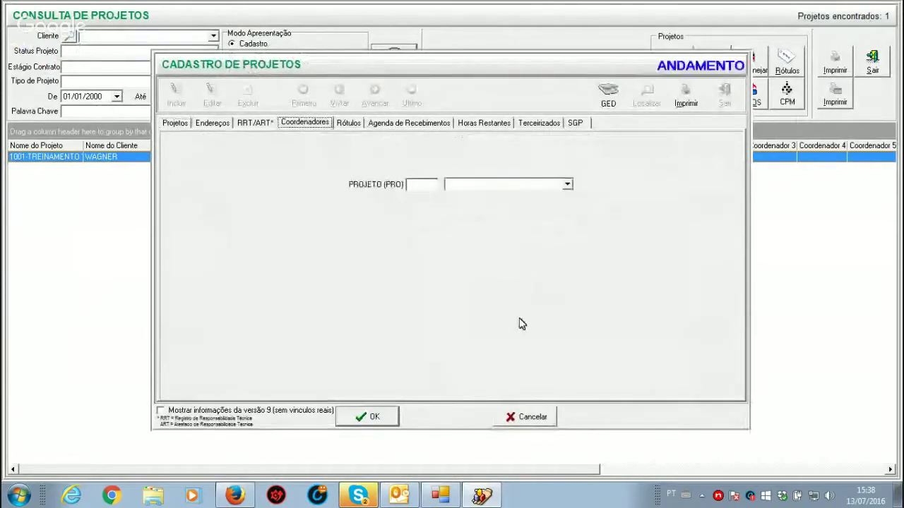
pyautogui.click(567, 185)
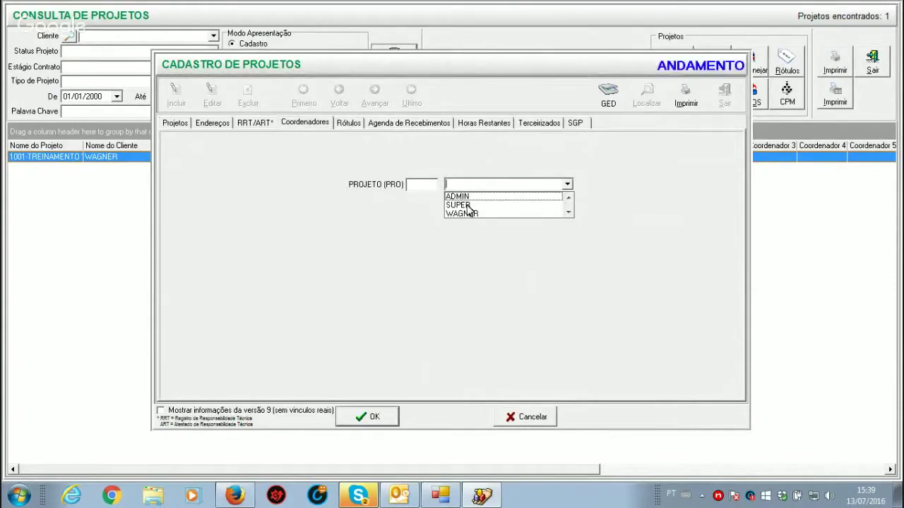
pyautogui.click(541, 420)
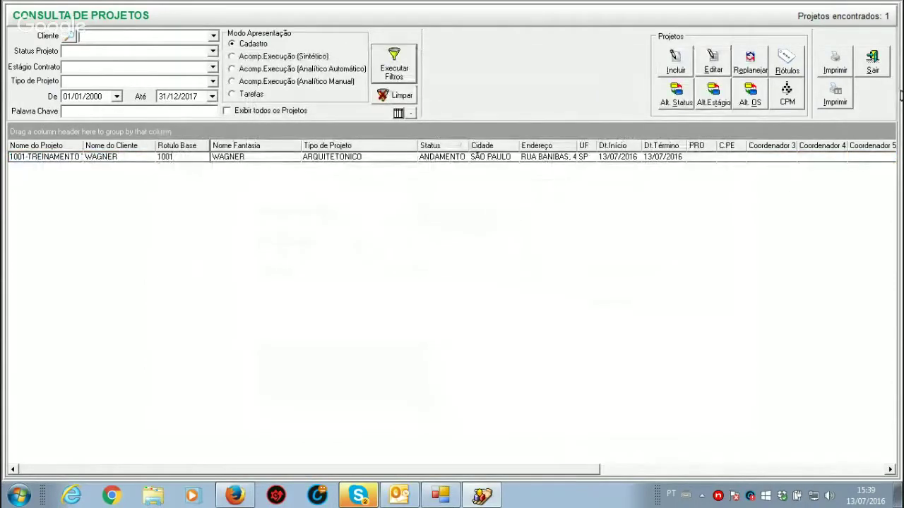
pyautogui.click(872, 62)
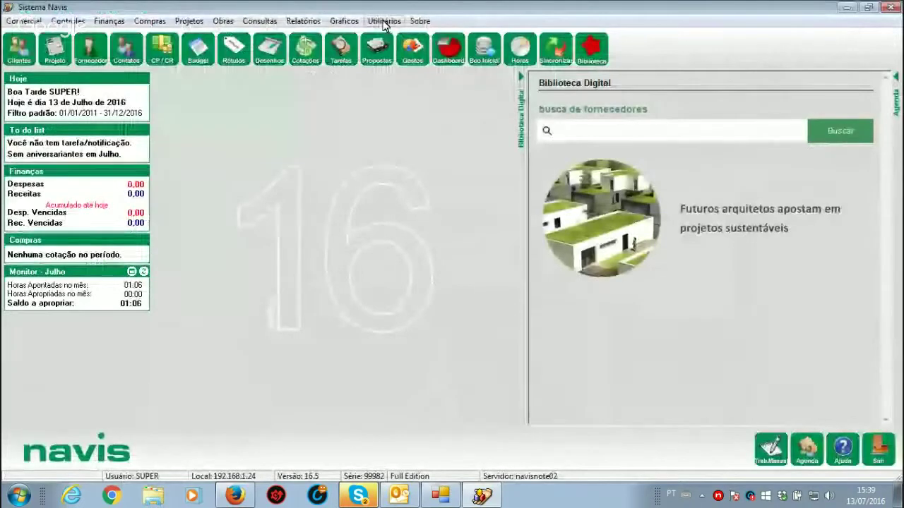
# Step: Load the ARQUITETO record in the job-functions registry
pyautogui.click(381, 22)
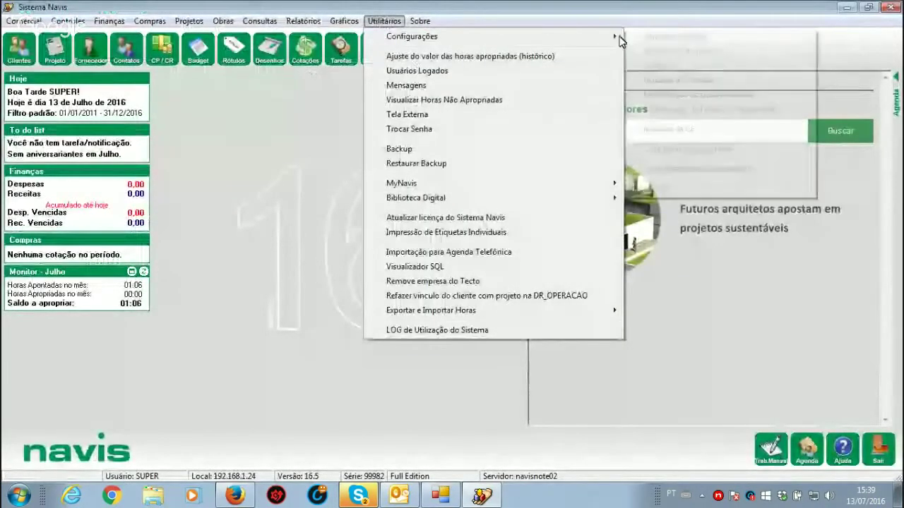
pyautogui.moveTo(617, 36)
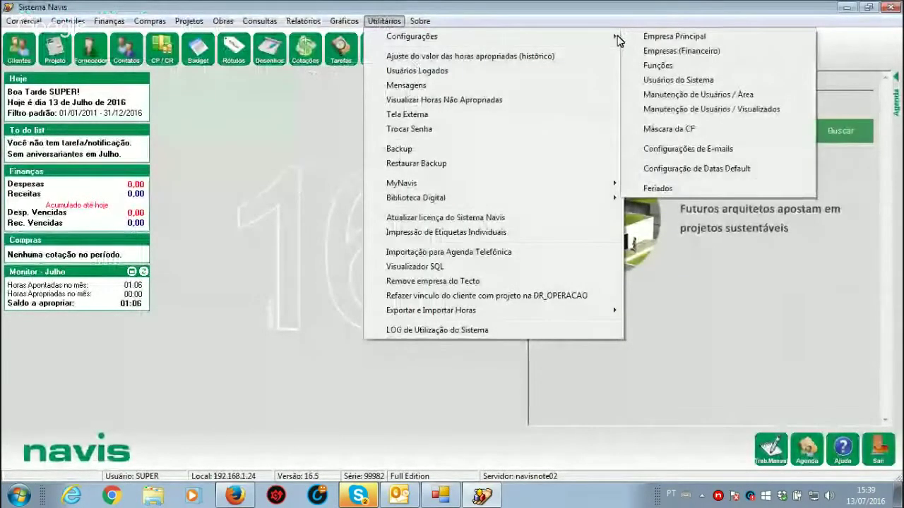
pyautogui.click(662, 67)
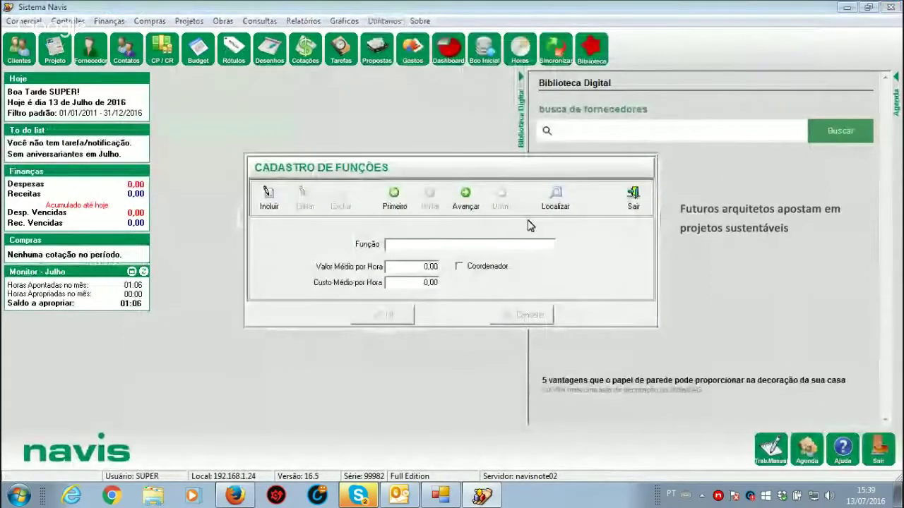
pyautogui.click(555, 198)
pyautogui.doubleClick(413, 214)
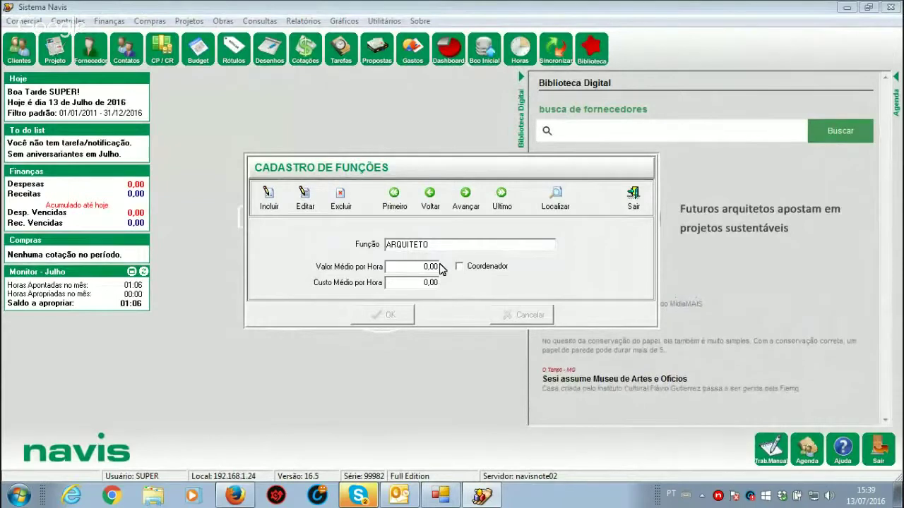
# Step: Tick Coordenador on ARQUITETO, then discard the edit and close the registry
pyautogui.click(304, 205)
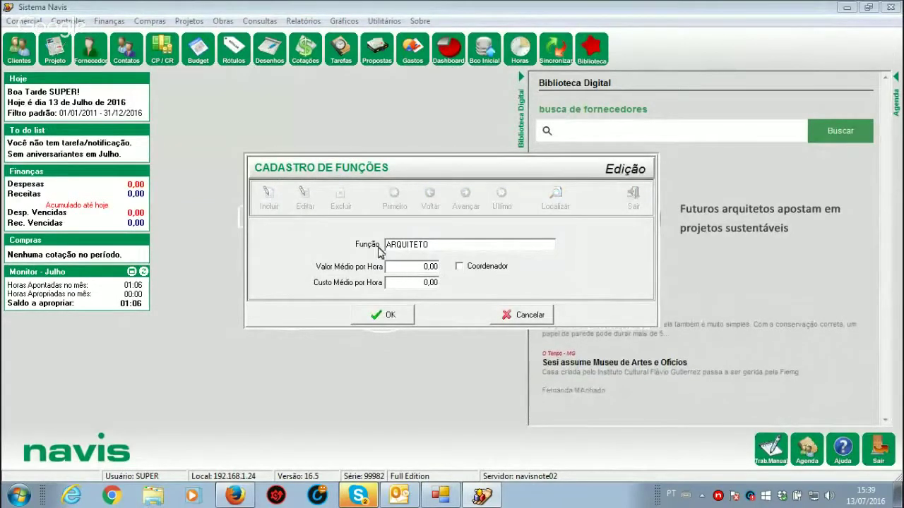
pyautogui.click(461, 274)
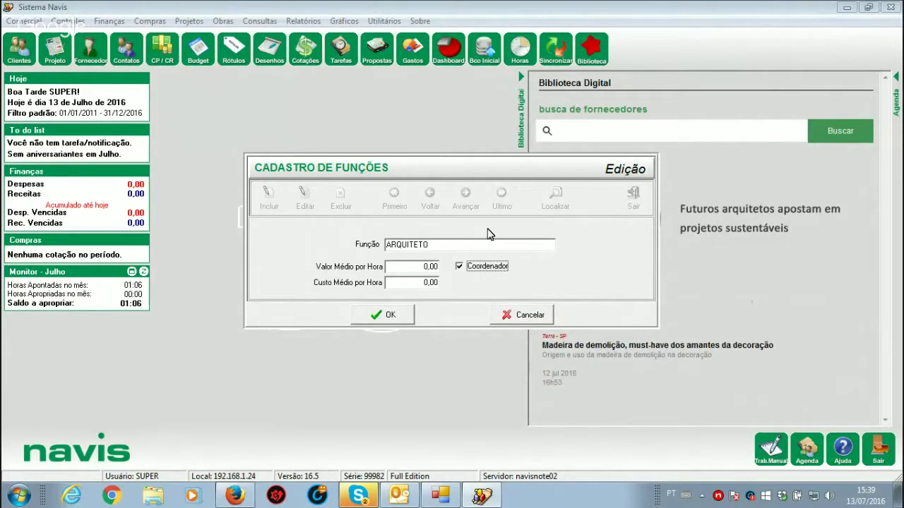
pyautogui.click(526, 315)
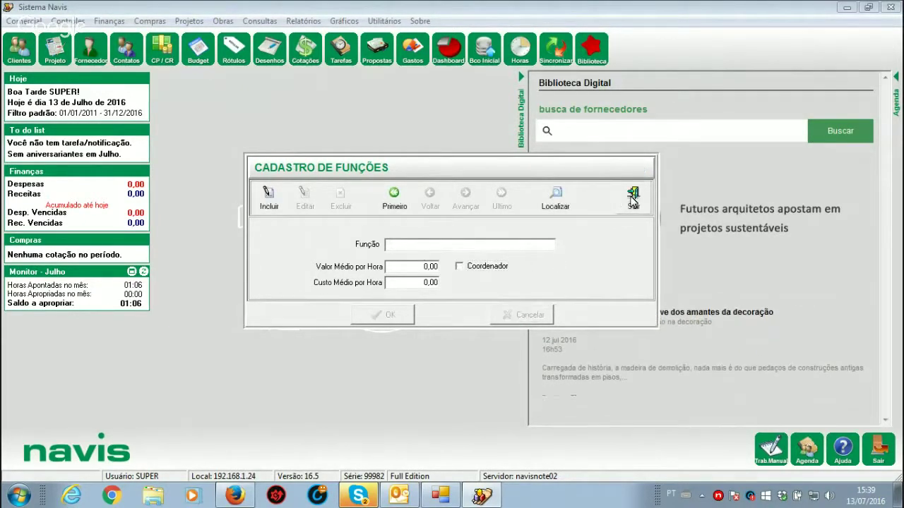
pyautogui.click(633, 199)
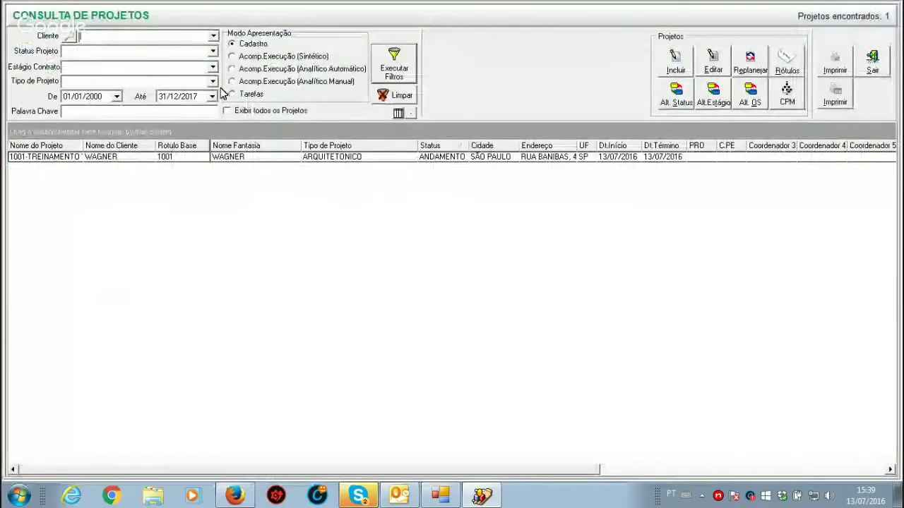
# Step: Open project 1001-TREINAMENTO's record and review its Coordenadores and Rótulos tabs
pyautogui.click(238, 159)
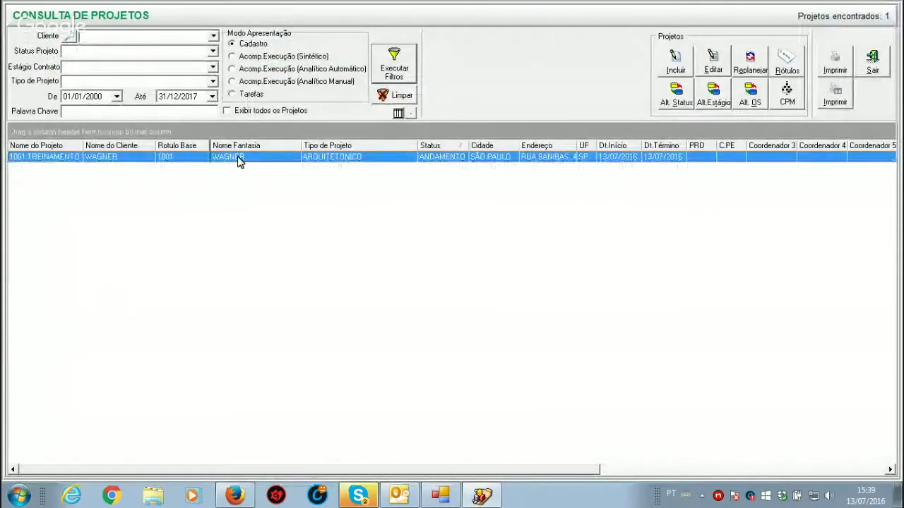
pyautogui.doubleClick(238, 159)
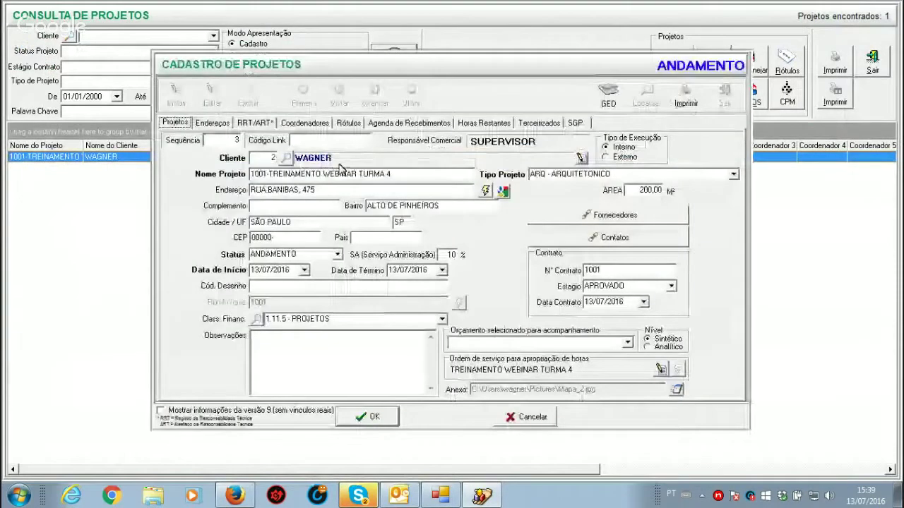
pyautogui.click(322, 123)
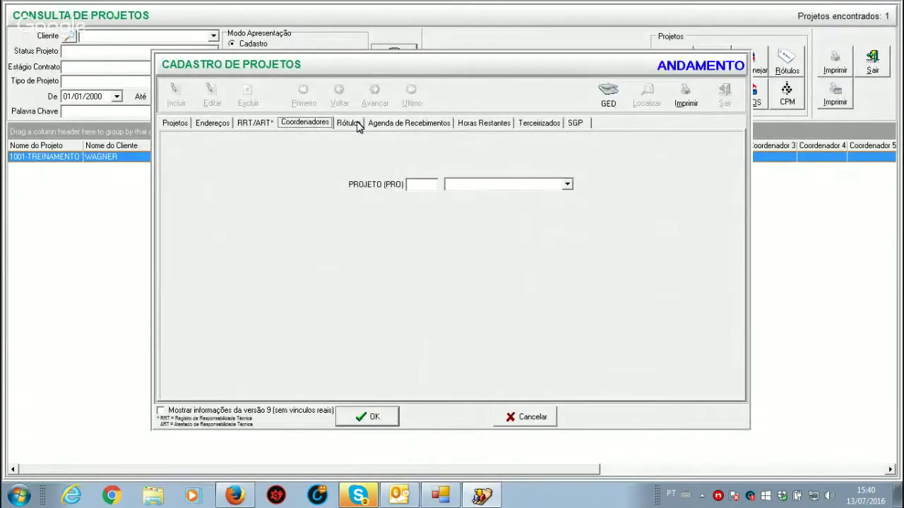
pyautogui.click(349, 123)
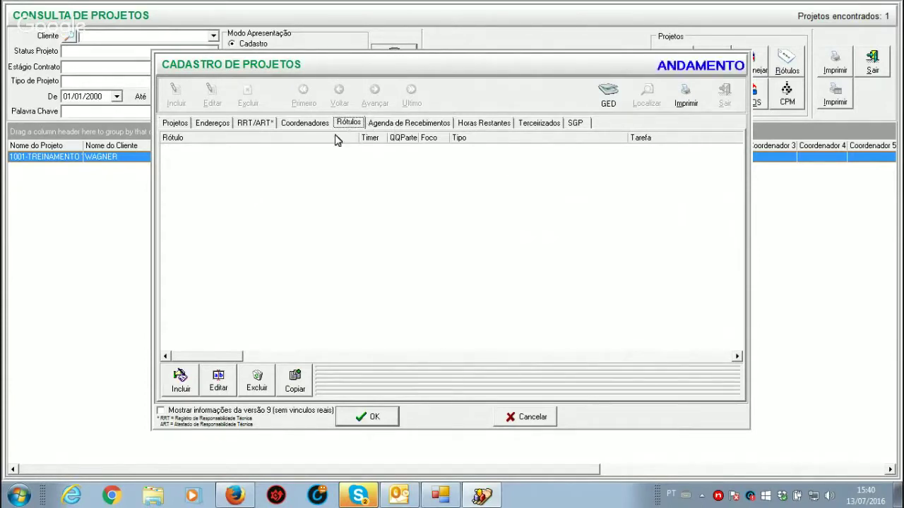
# Step: Start a new project label and assign it to both users
pyautogui.click(180, 381)
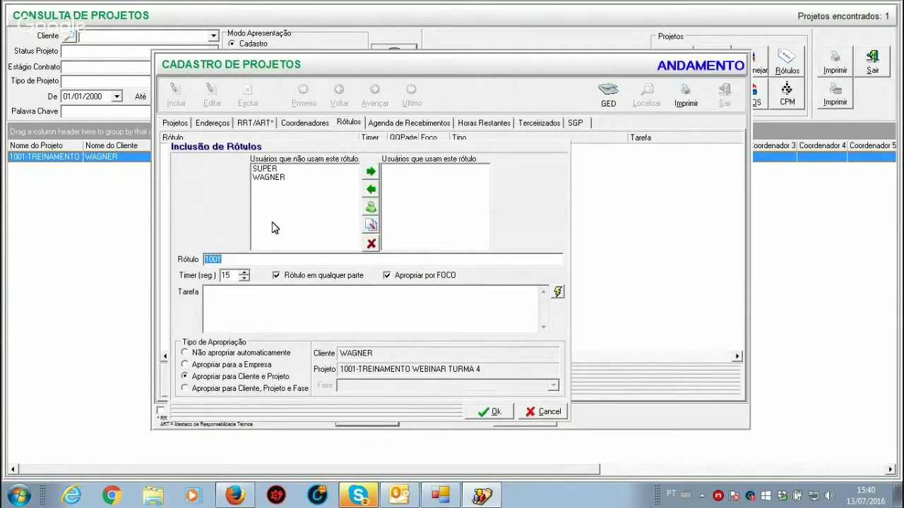
pyautogui.click(265, 178)
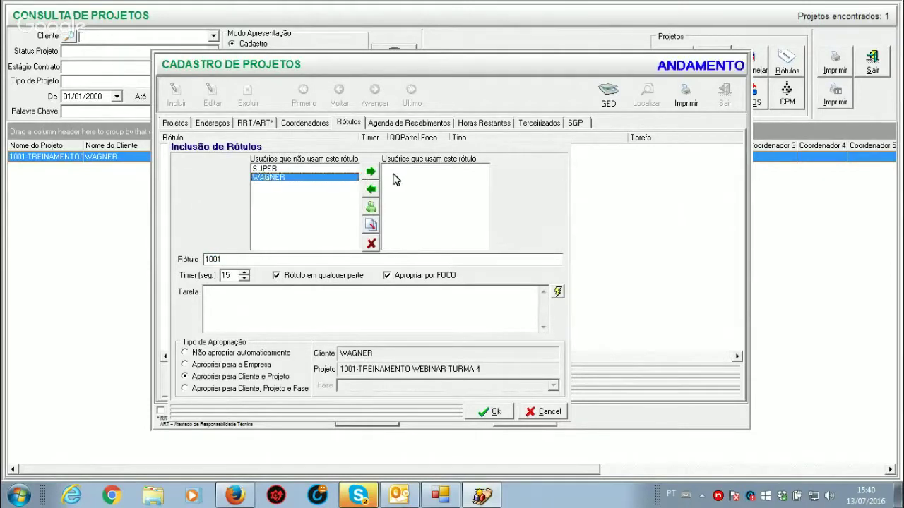
pyautogui.click(370, 171)
pyautogui.click(265, 170)
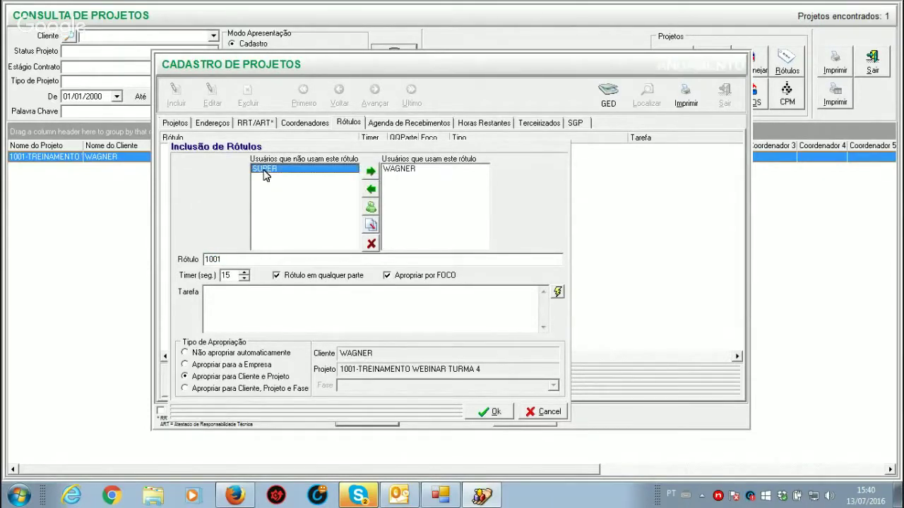
pyautogui.click(371, 171)
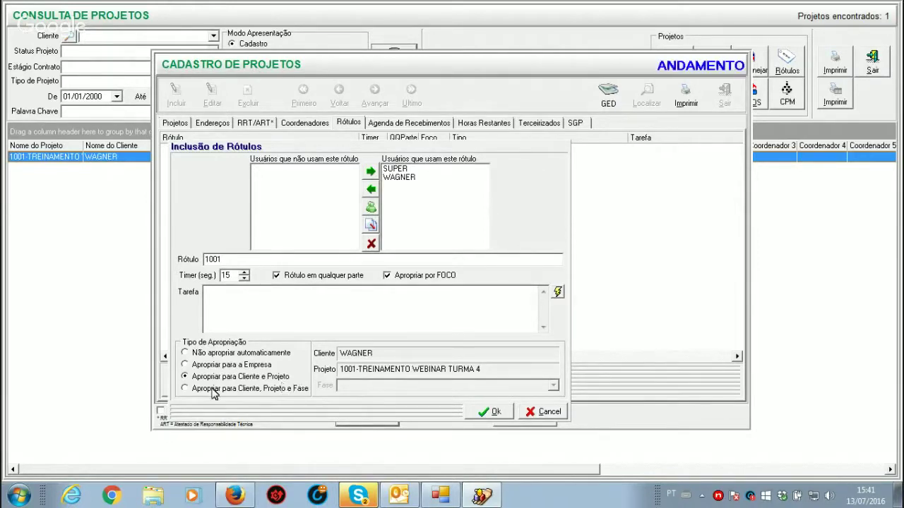
# Step: Appropriate the label to client, project and ANTEPROJETO phase, naming it 1001-AP
pyautogui.click(186, 388)
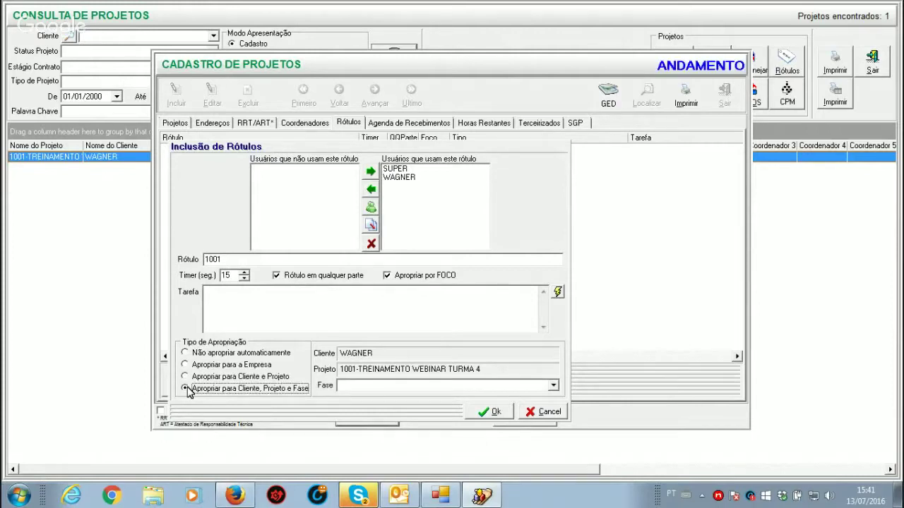
pyautogui.click(552, 386)
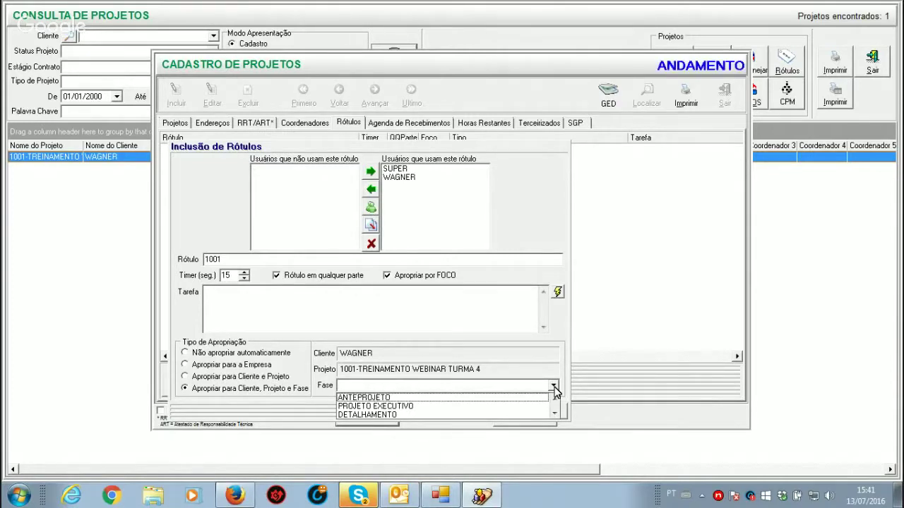
pyautogui.click(383, 397)
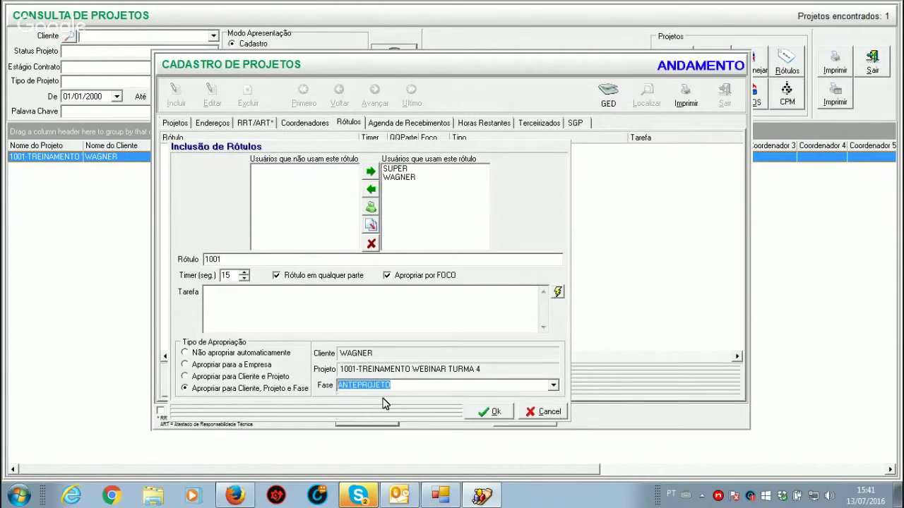
pyautogui.click(233, 260)
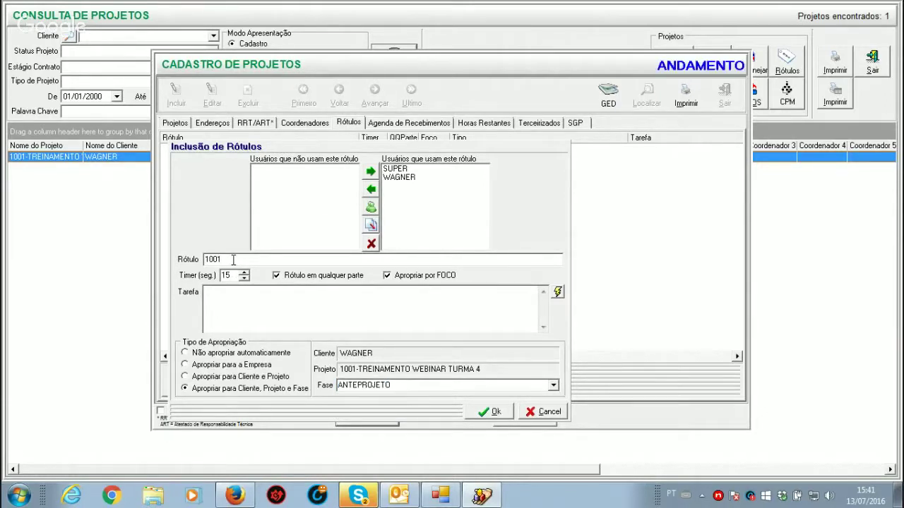
pyautogui.write('-AP')
# Step: Save 1001-AP, then add label 1001-PE for both users in the PROJETO EXECUTIVO phase
pyautogui.click(491, 411)
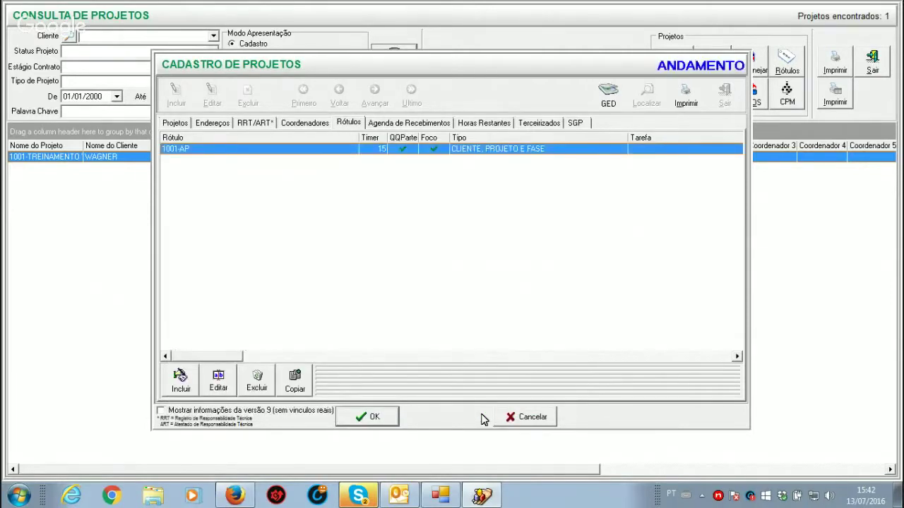
pyautogui.click(185, 387)
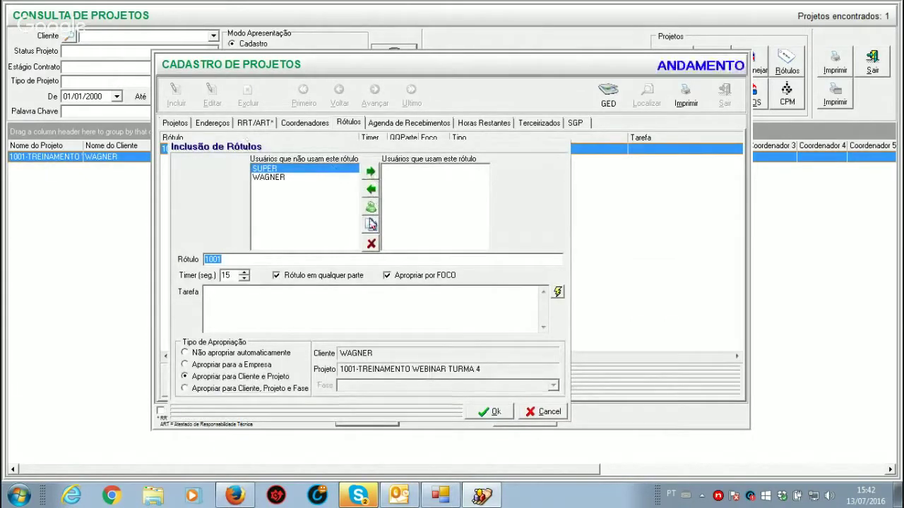
pyautogui.click(371, 225)
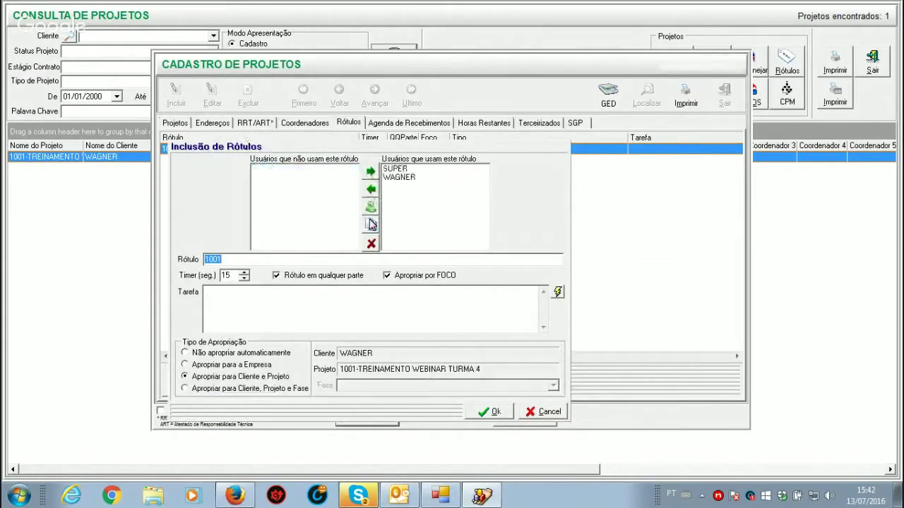
pyautogui.click(185, 388)
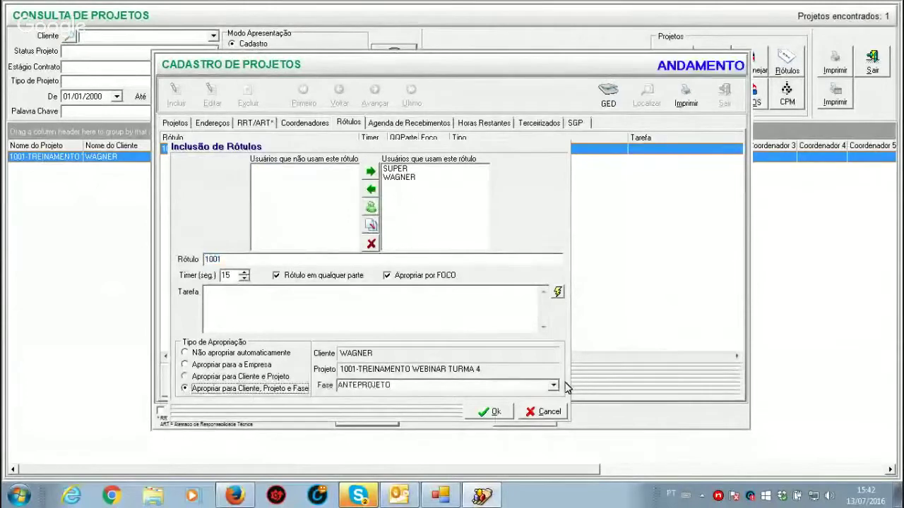
pyautogui.click(553, 386)
pyautogui.click(359, 405)
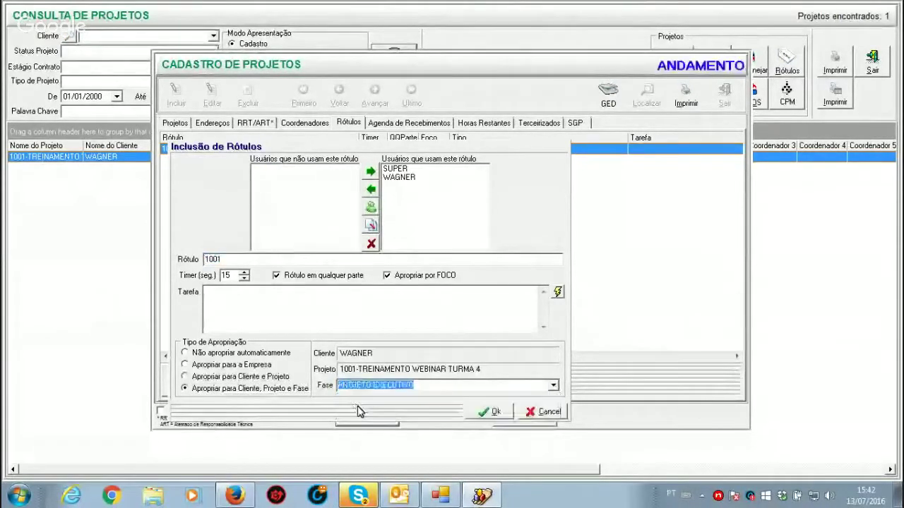
pyautogui.click(236, 261)
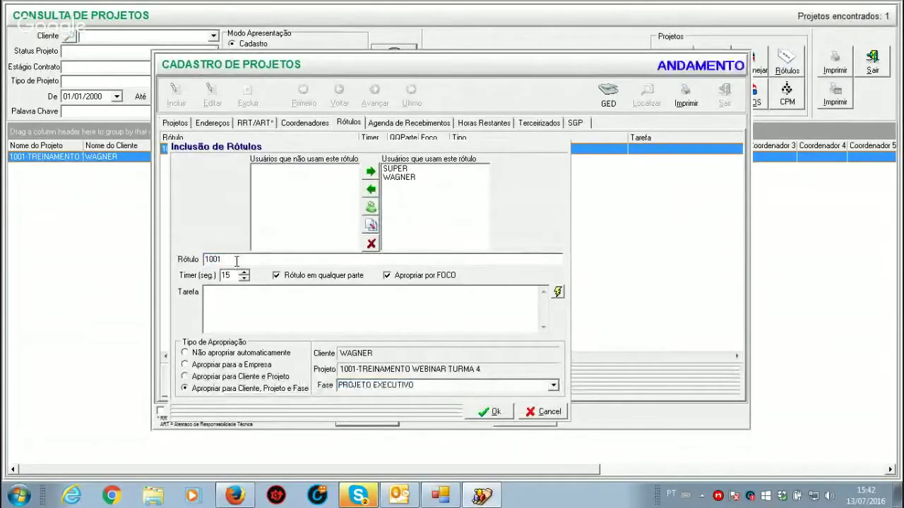
pyautogui.write('-PE')
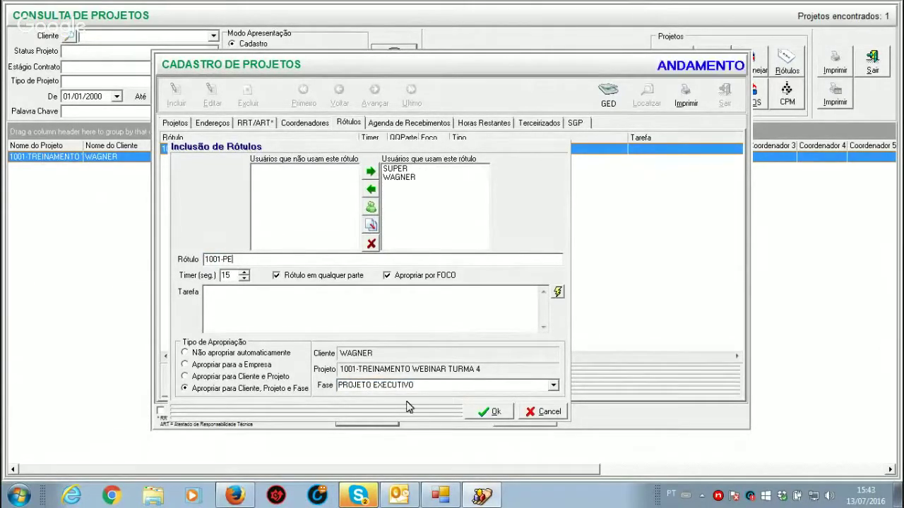
pyautogui.click(494, 412)
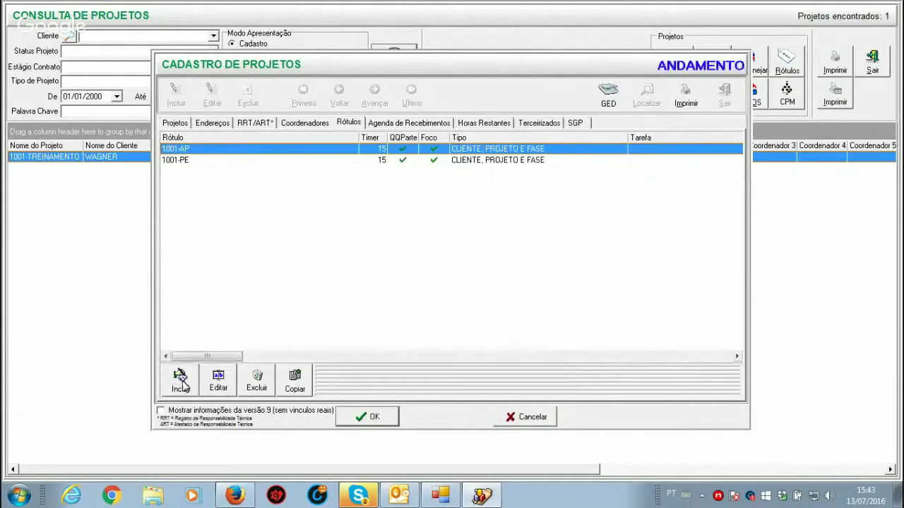
# Step: Add label 1001-DET for both users, appropriated to client, project and DETALHAMENTO phase
pyautogui.click(180, 380)
pyautogui.click(370, 226)
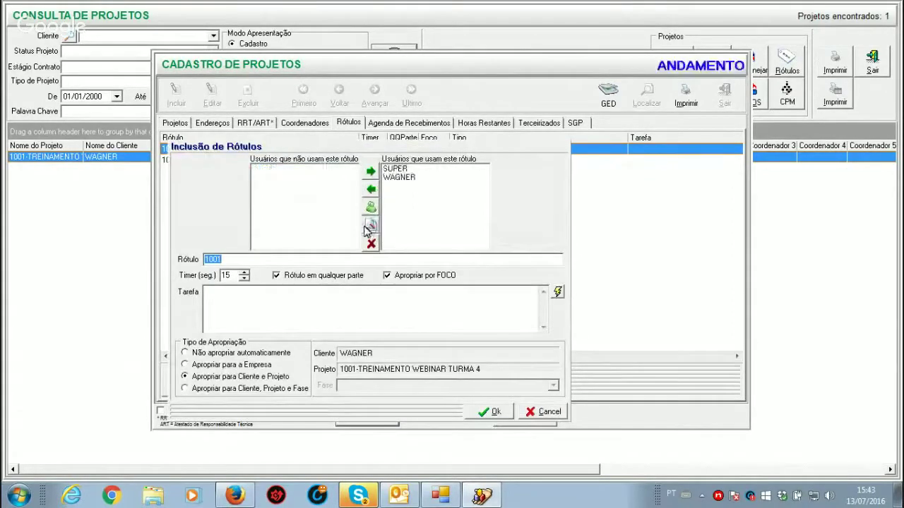
pyautogui.click(185, 388)
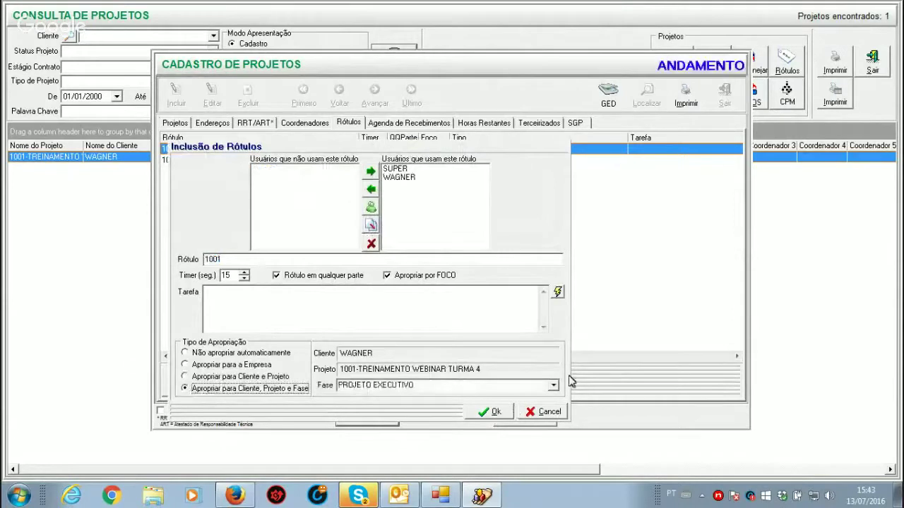
pyautogui.click(553, 386)
pyautogui.click(353, 418)
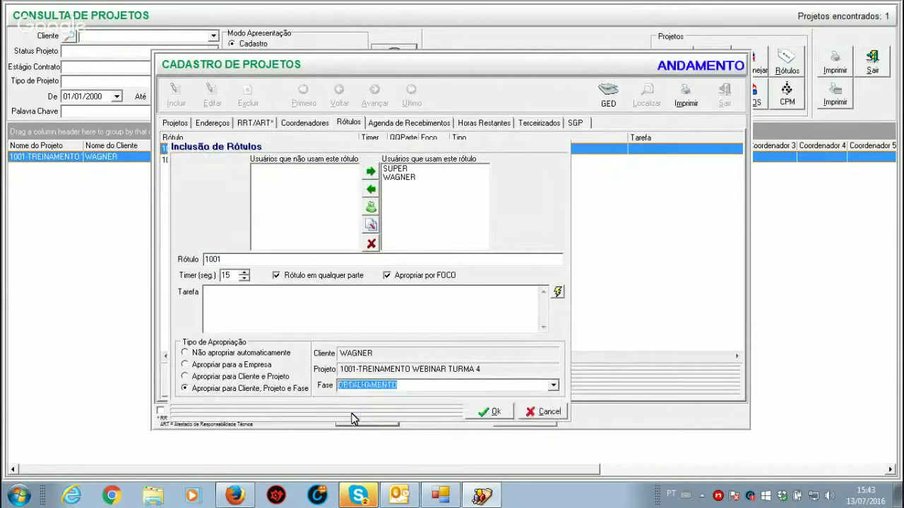
pyautogui.click(255, 259)
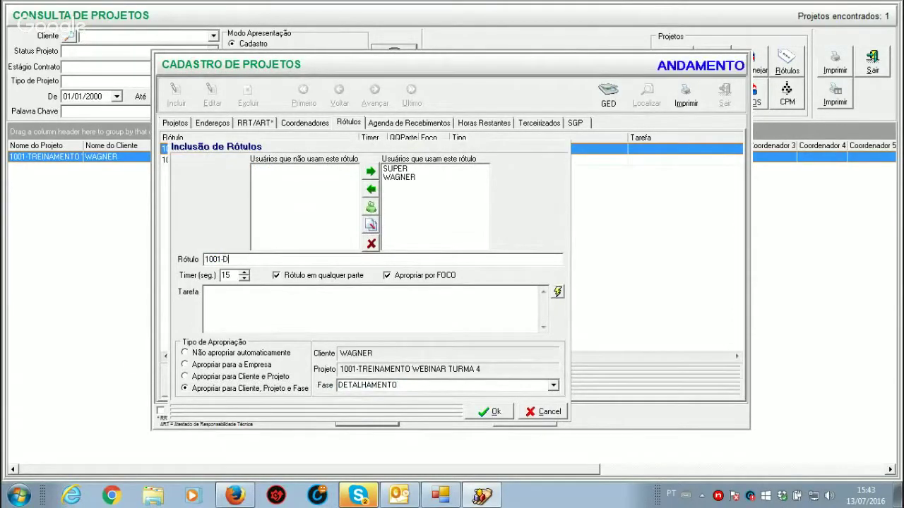
pyautogui.click(494, 414)
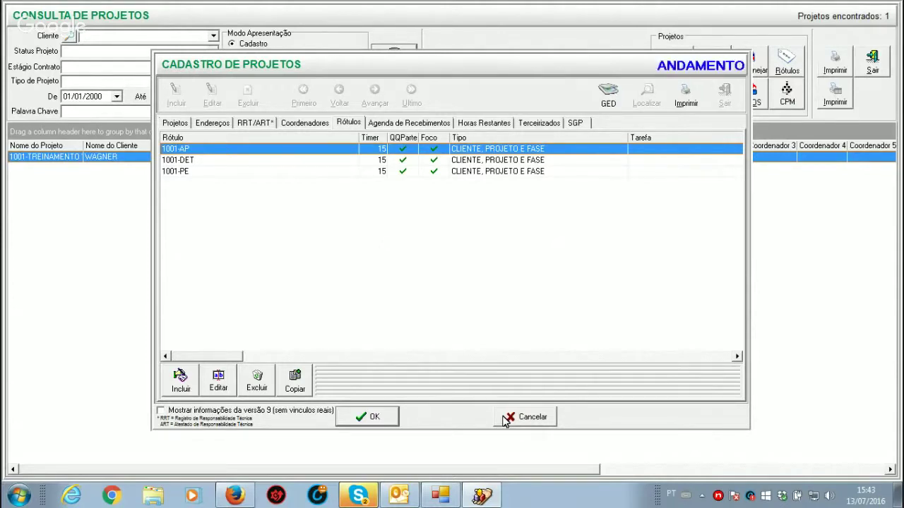
# Step: Open and close Notepad, then launch Word 2010 and enable its content
pyautogui.click(19, 499)
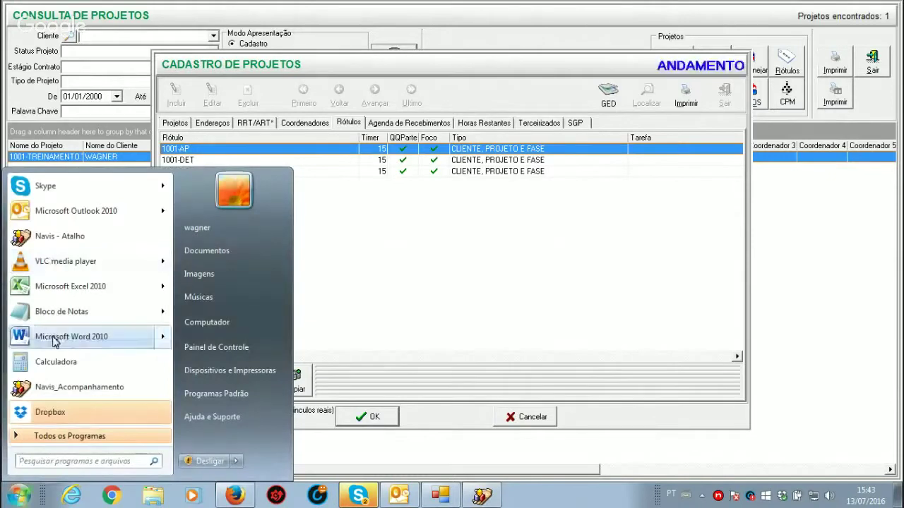
pyautogui.click(91, 309)
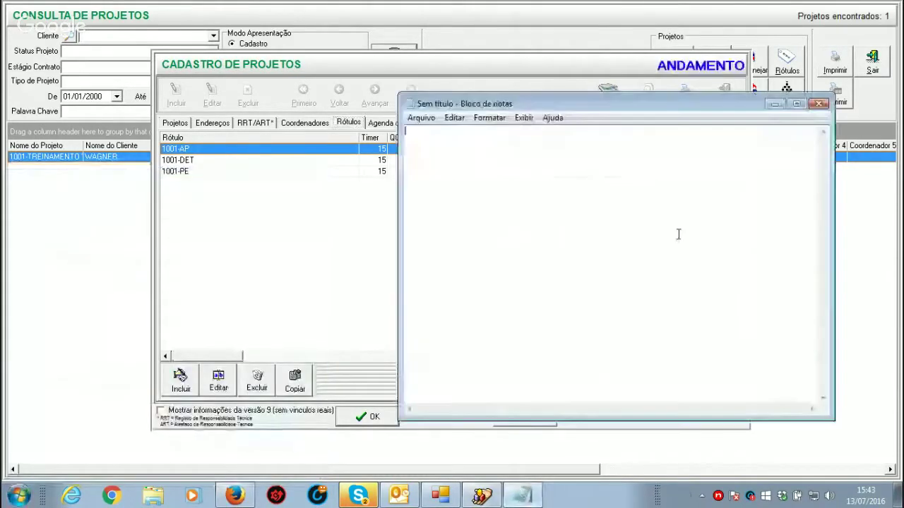
pyautogui.click(818, 104)
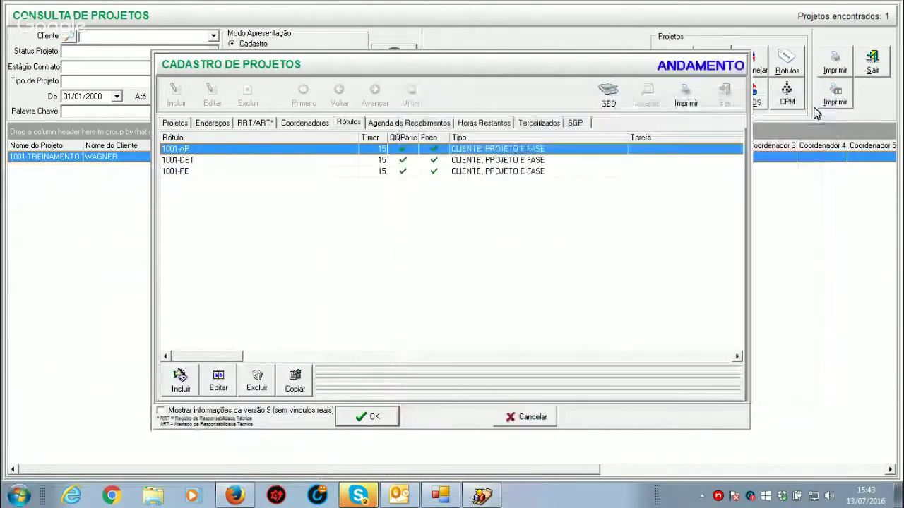
pyautogui.click(19, 498)
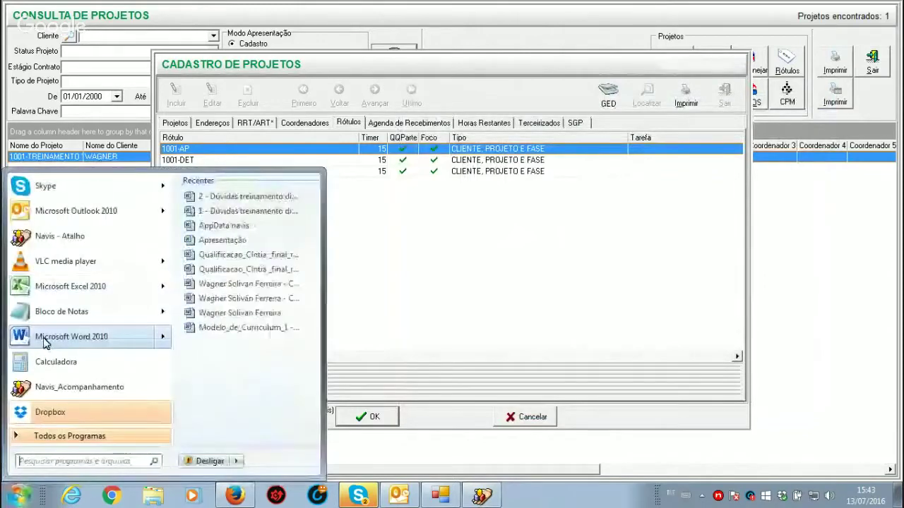
pyautogui.click(48, 339)
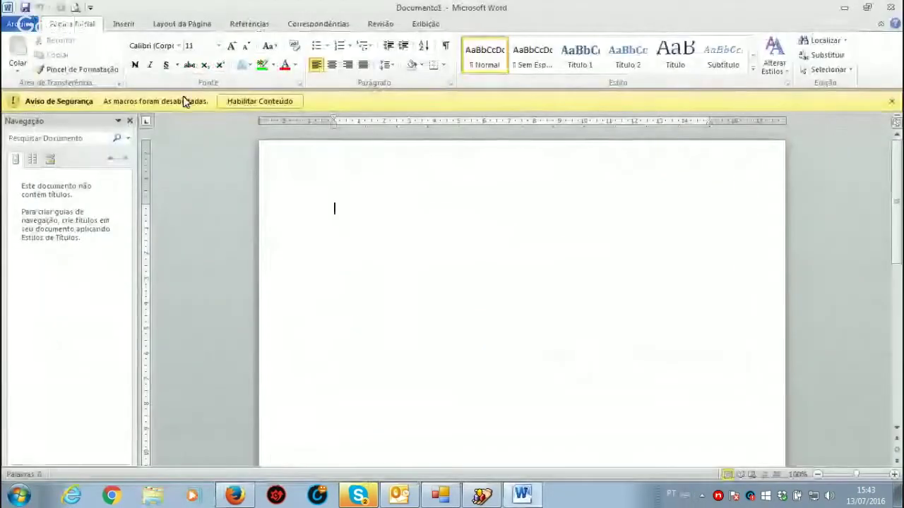
pyautogui.click(248, 100)
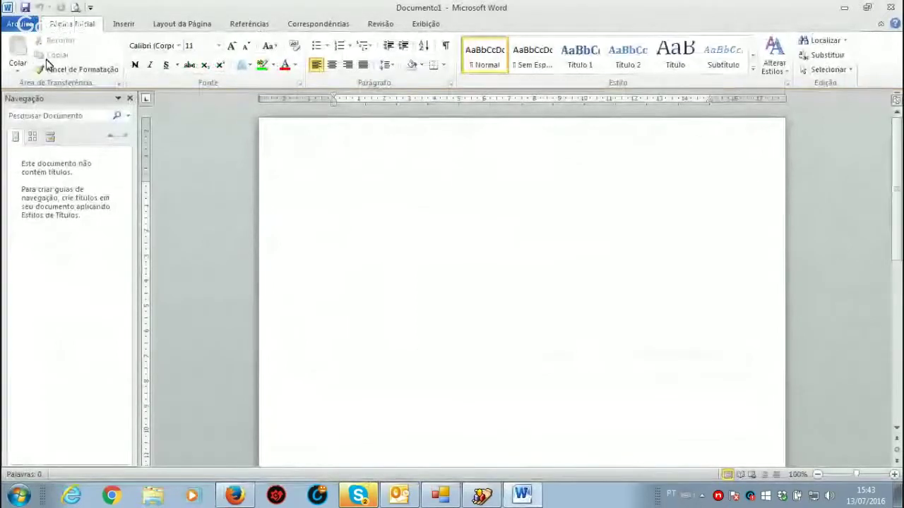
# Step: Save the blank document on the Desktop as TREINAMENTO WEBINAR 1001-AP TESTE
pyautogui.click(26, 8)
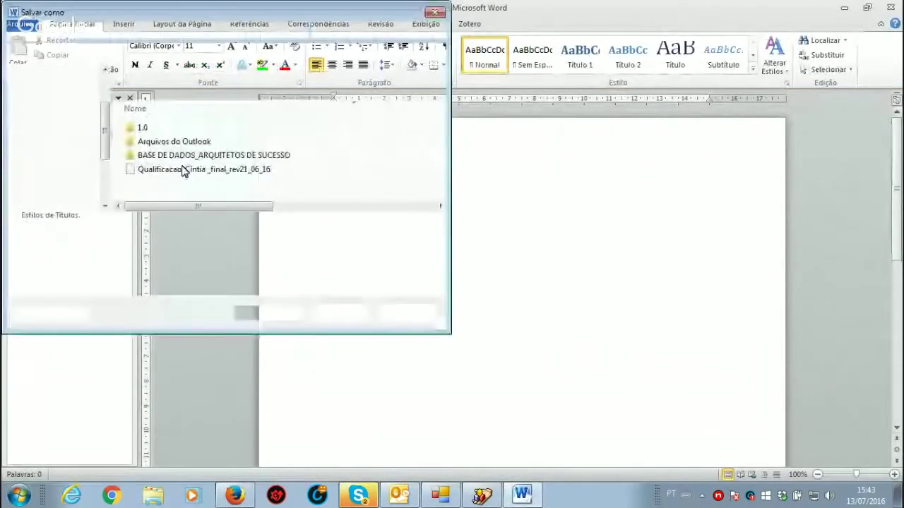
pyautogui.write('TREINAMENTO')
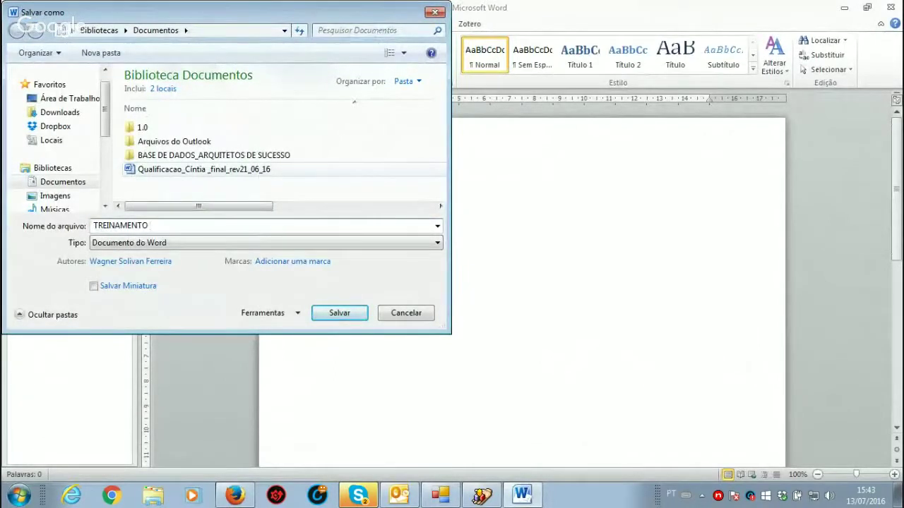
pyautogui.write(' WEBINAR 1001-AP TESTE')
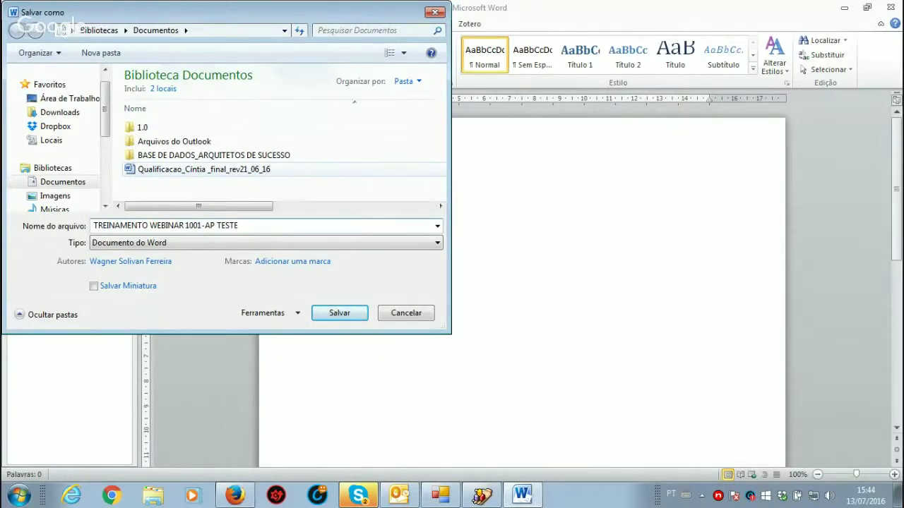
pyautogui.click(70, 98)
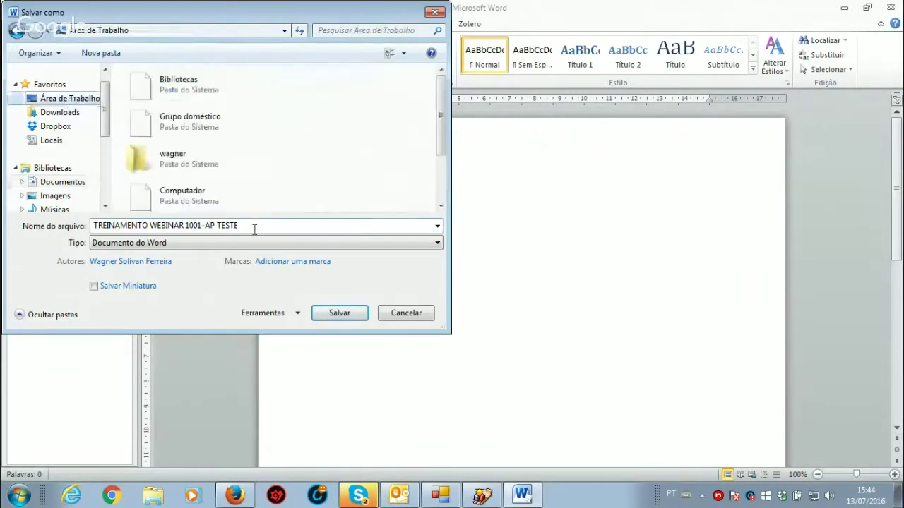
pyautogui.click(339, 313)
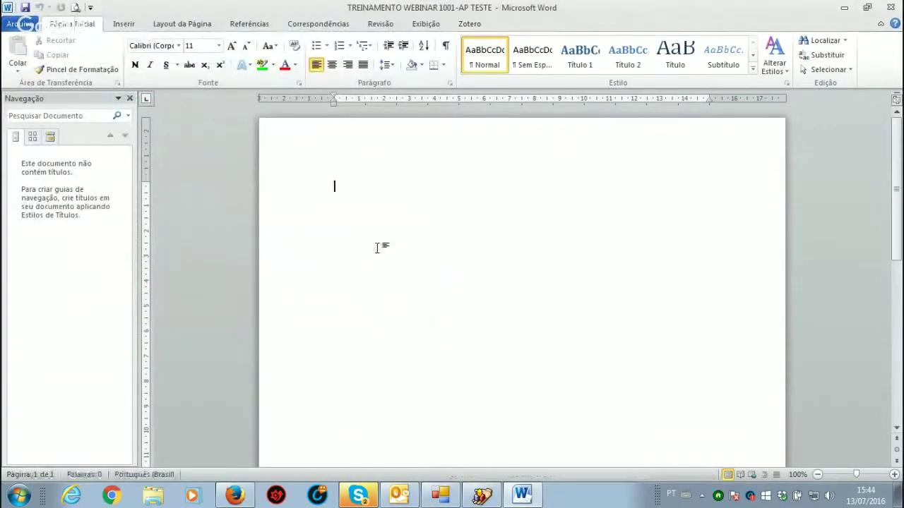
# Step: Type sample text DNBIDJDNJ on the first line, glancing at the hidden tray icons
pyautogui.write('NBIDJDNJ')
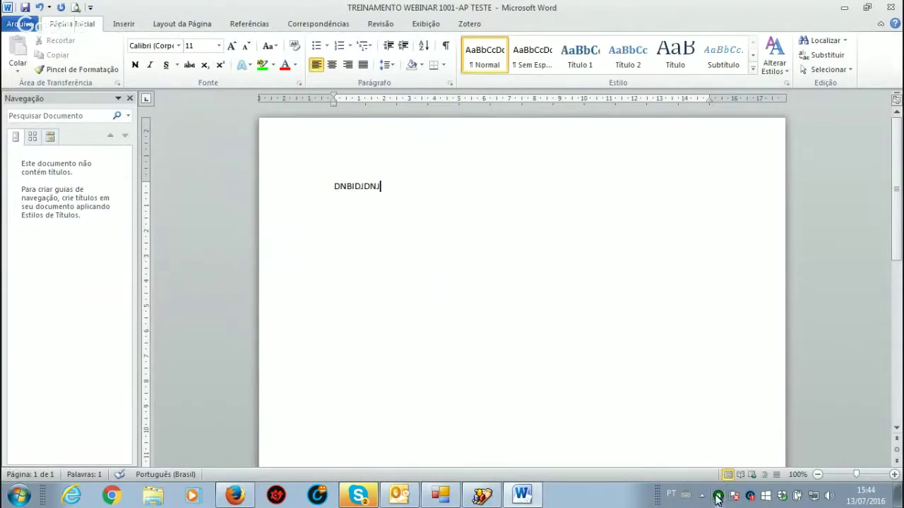
pyautogui.click(703, 499)
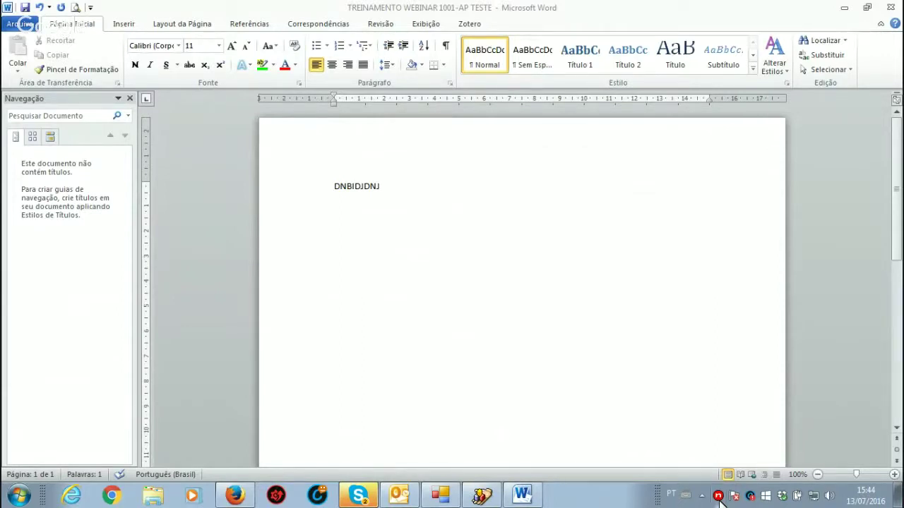
pyautogui.click(531, 296)
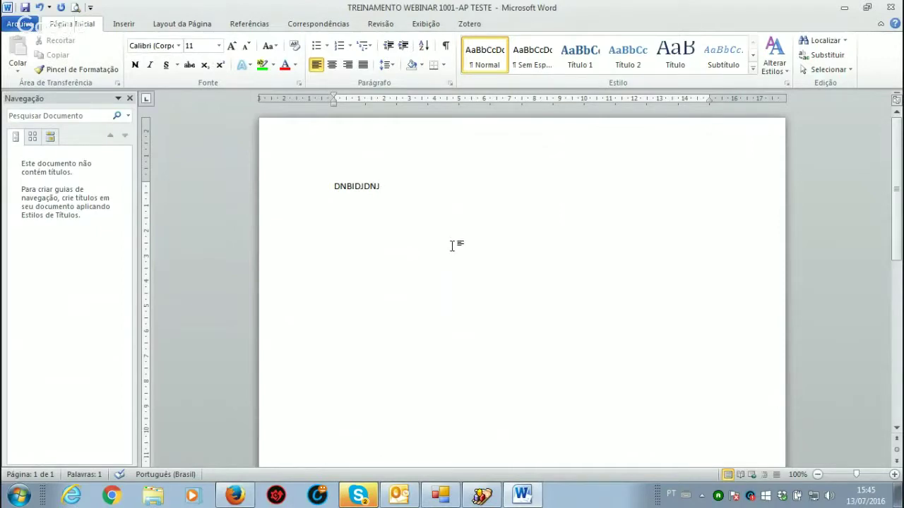
# Step: Minimize Word to reveal project 1001's label list in Navis
pyautogui.click(846, 8)
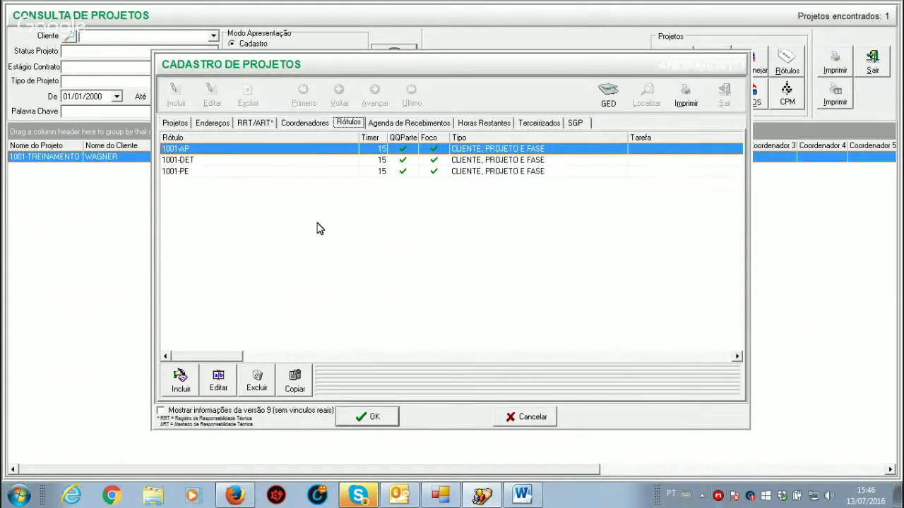
pyautogui.click(219, 381)
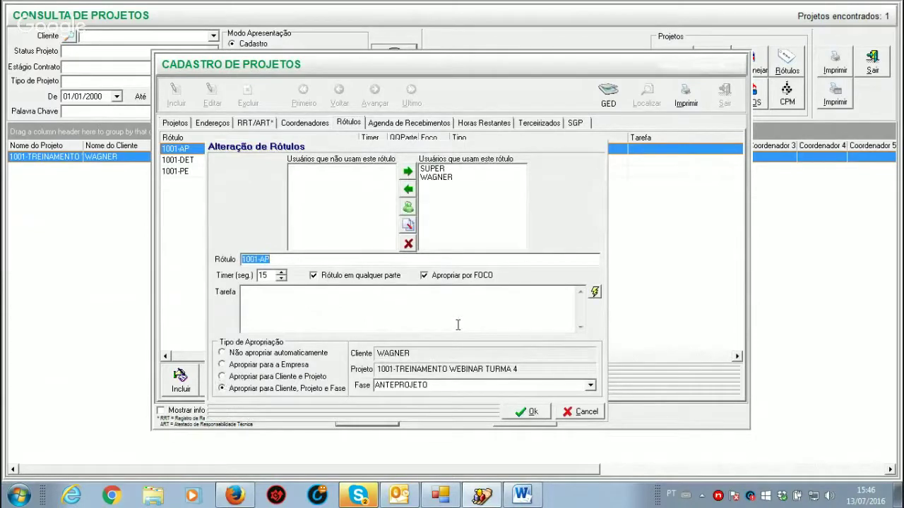
pyautogui.doubleClick(266, 276)
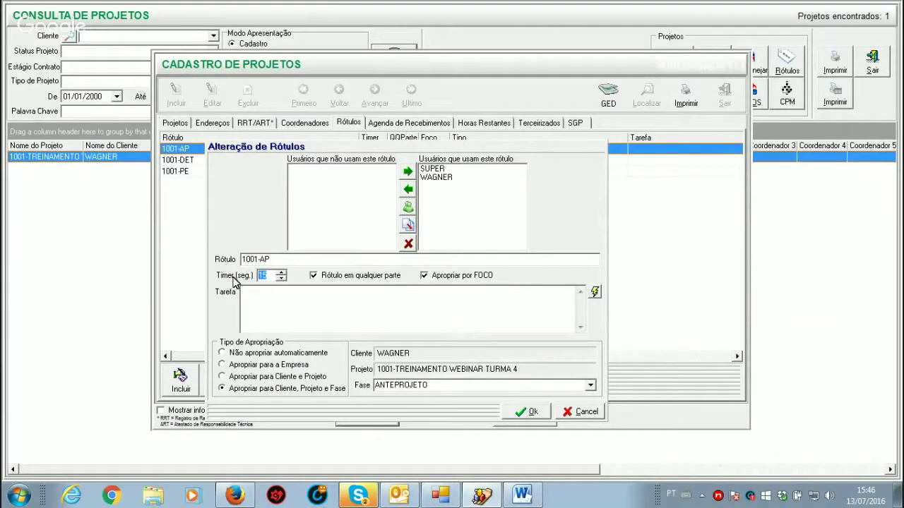
pyautogui.write('300')
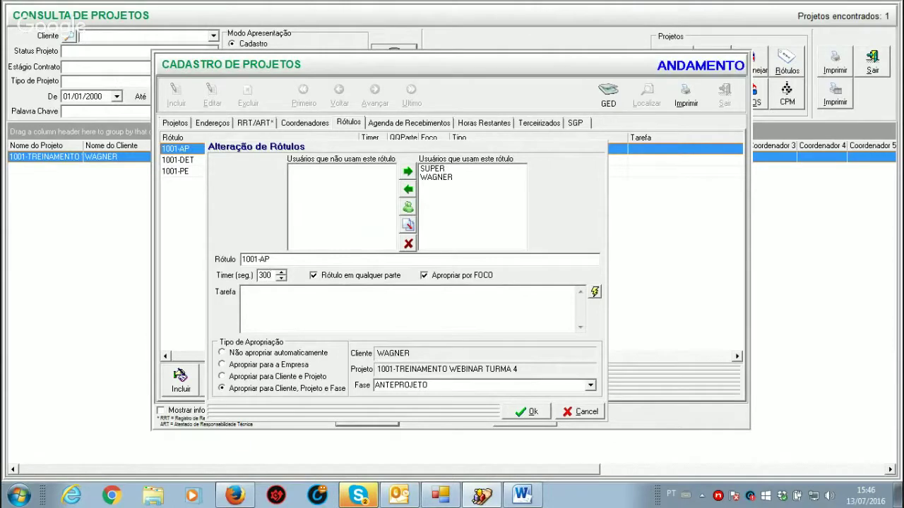
pyautogui.press('BackSpace')
pyautogui.press('BackSpace')
pyautogui.press('BackSpace')
pyautogui.write('15')
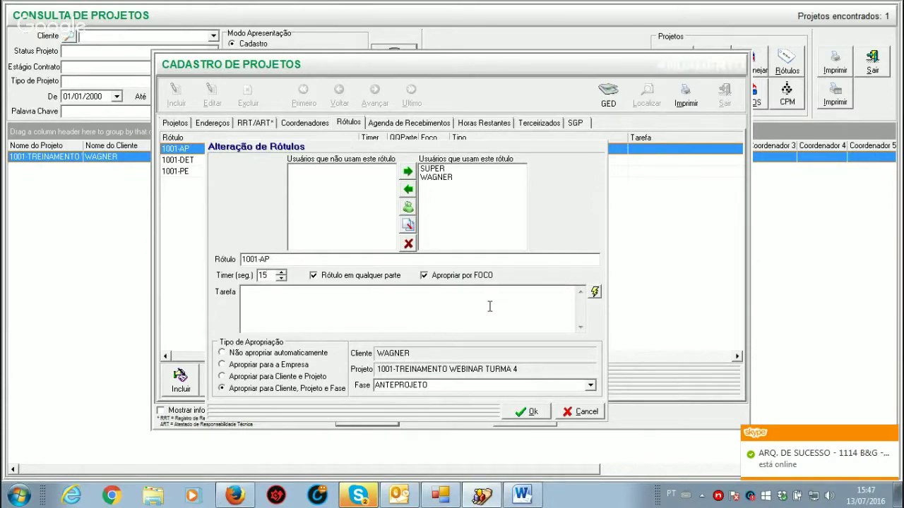
pyautogui.click(532, 413)
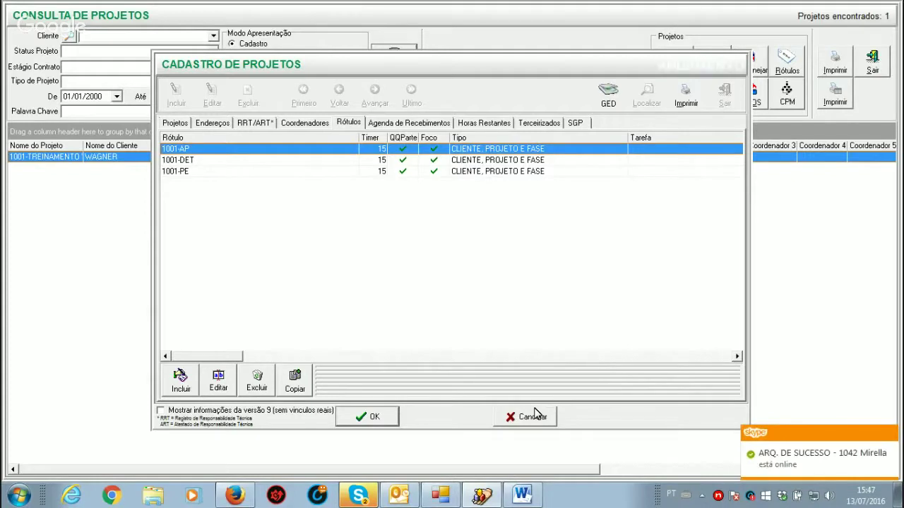
# Step: Close project 1001's record back to Consulta de Projetos, then start registering a new project
pyautogui.click(370, 416)
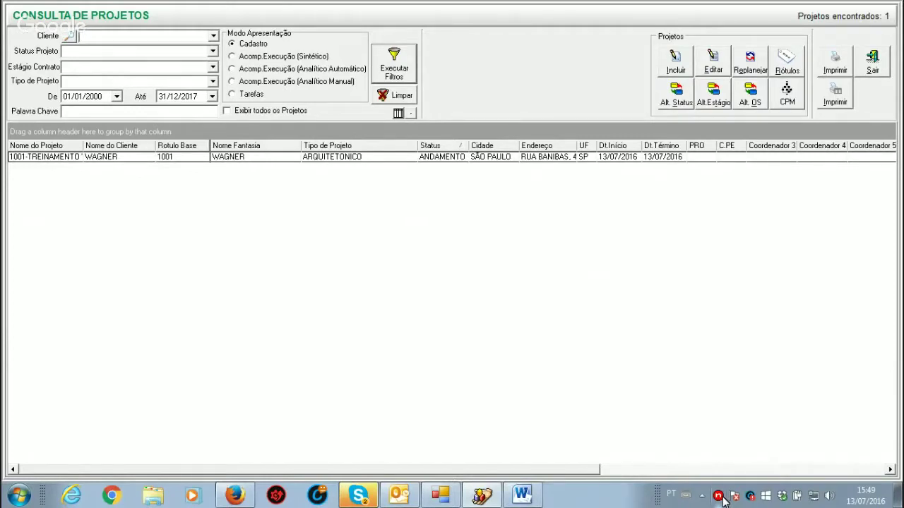
pyautogui.click(676, 71)
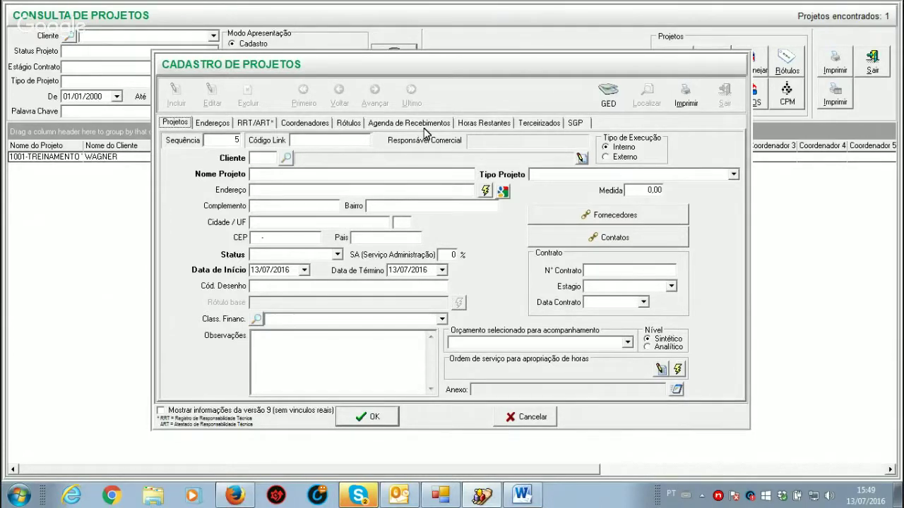
# Step: View Horas Restantes on a blank new project and discard it, then review project 1001's Projetos tab without saving
pyautogui.click(486, 124)
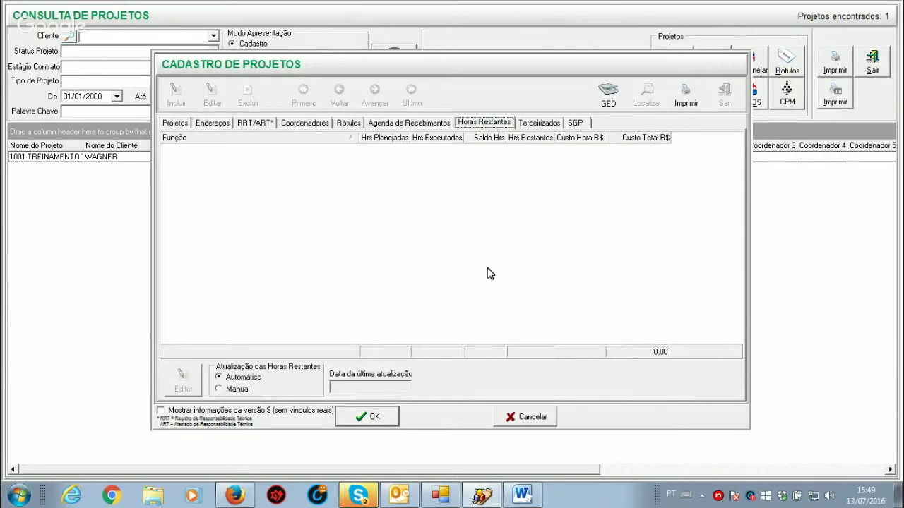
pyautogui.click(532, 417)
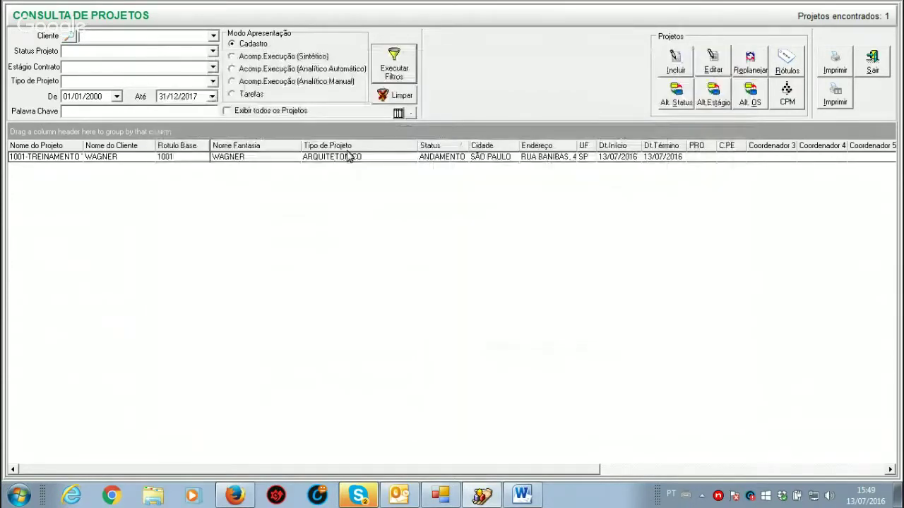
pyautogui.click(347, 157)
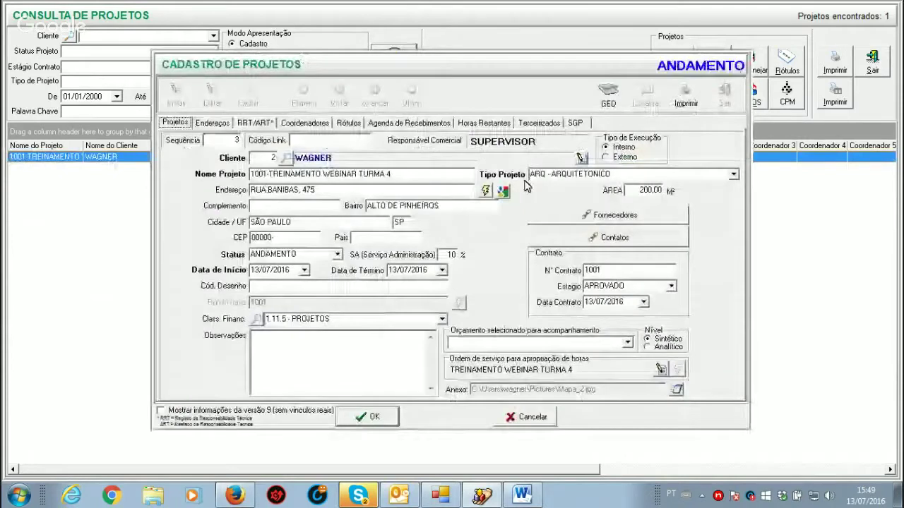
pyautogui.click(483, 124)
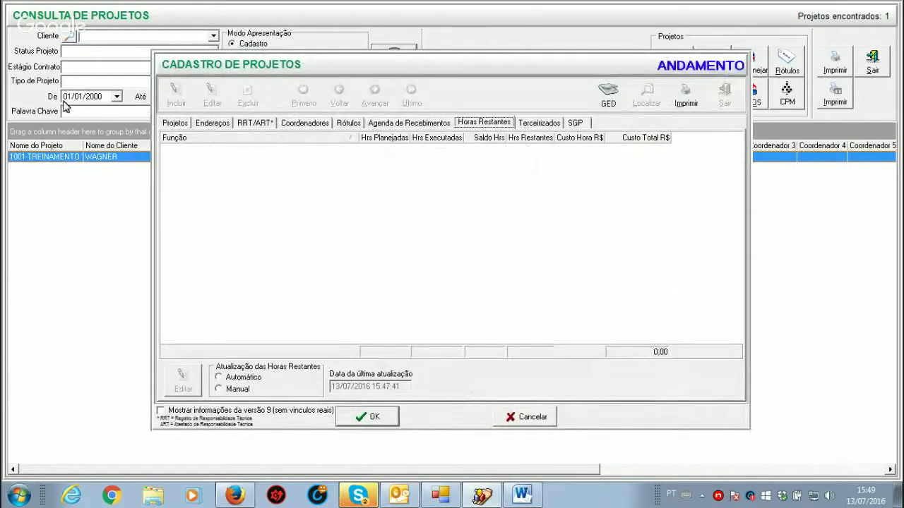
pyautogui.click(178, 124)
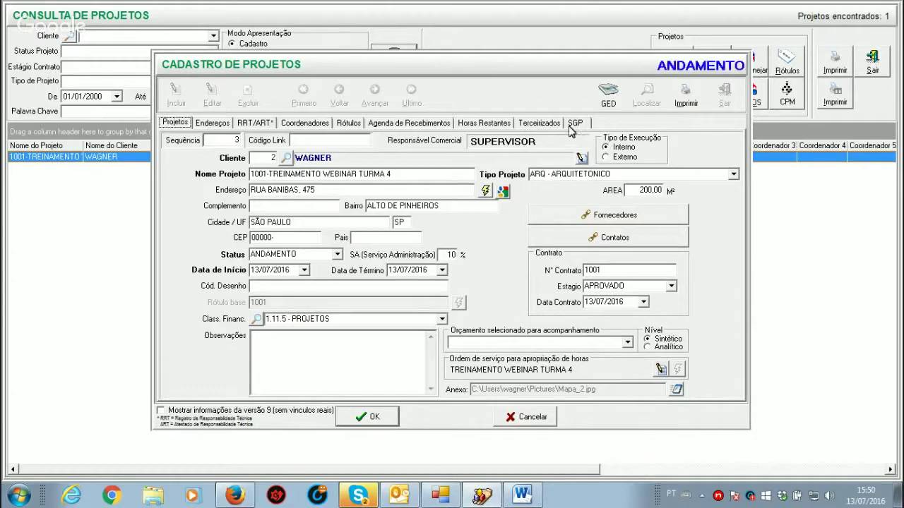
pyautogui.click(531, 421)
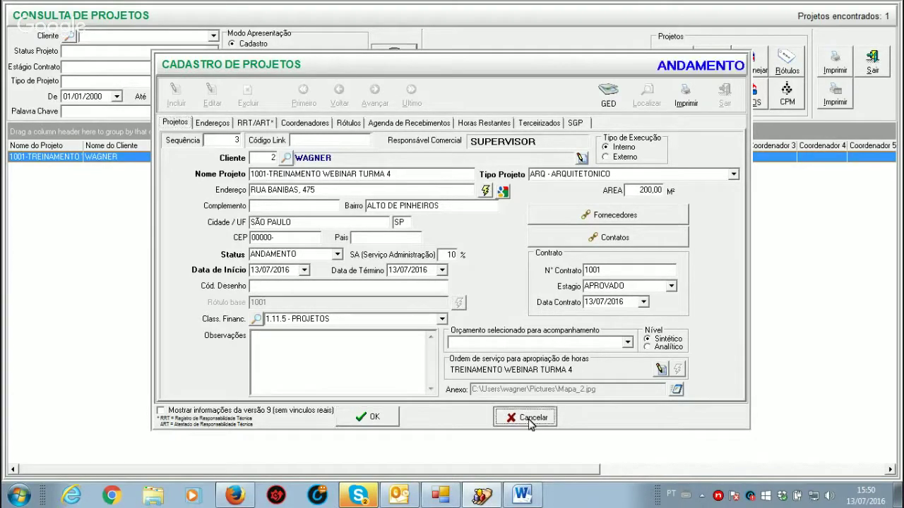
# Step: Close the project list and enable project tab Aba 1 named WEBINAR in Empresa Principal settings
pyautogui.click(872, 67)
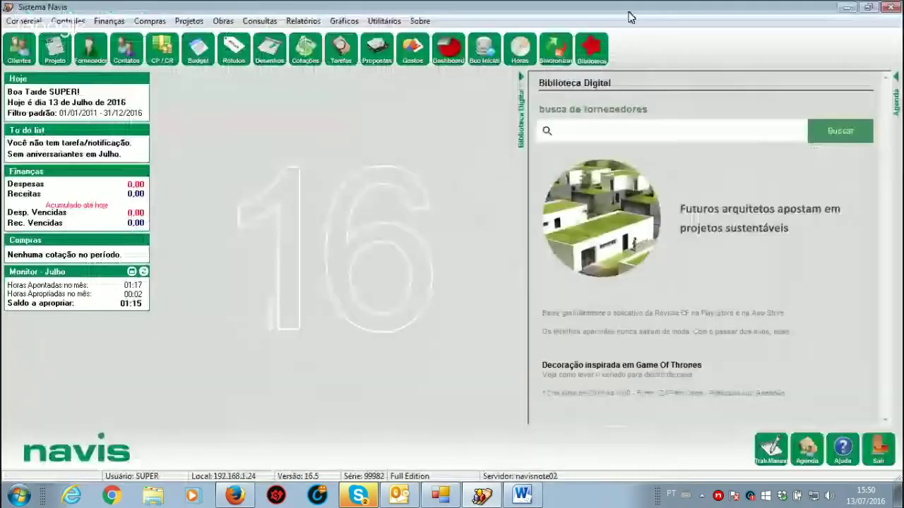
pyautogui.click(384, 21)
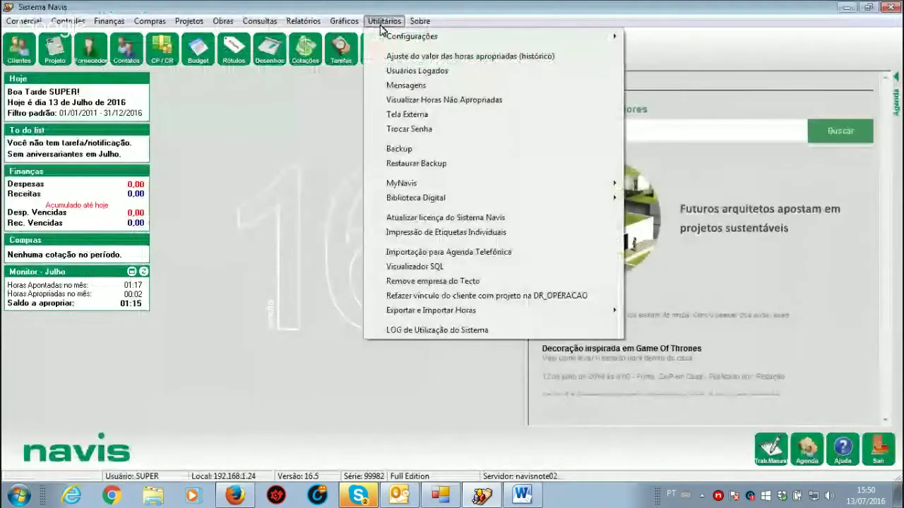
pyautogui.moveTo(607, 36)
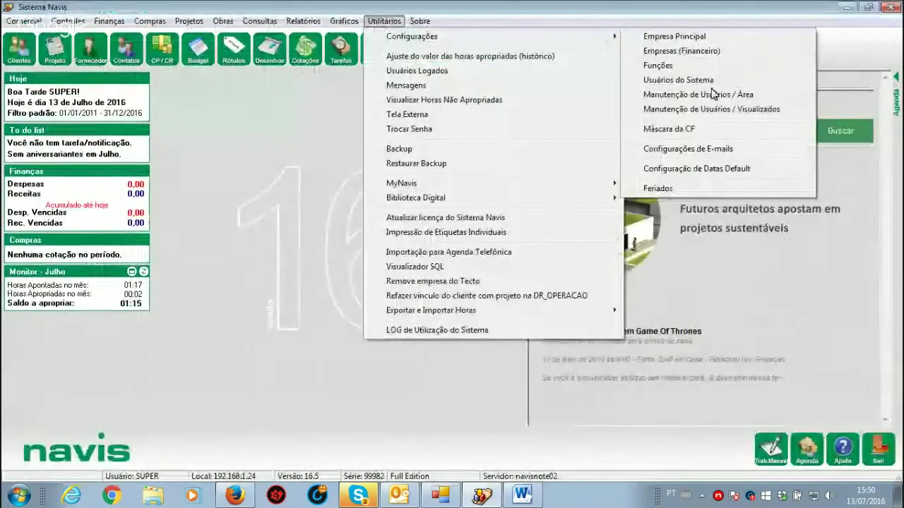
pyautogui.click(685, 38)
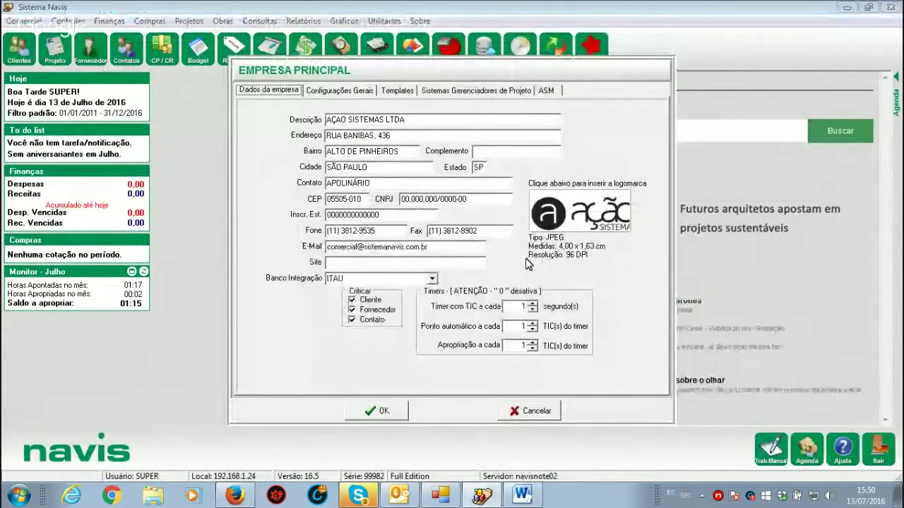
pyautogui.click(330, 94)
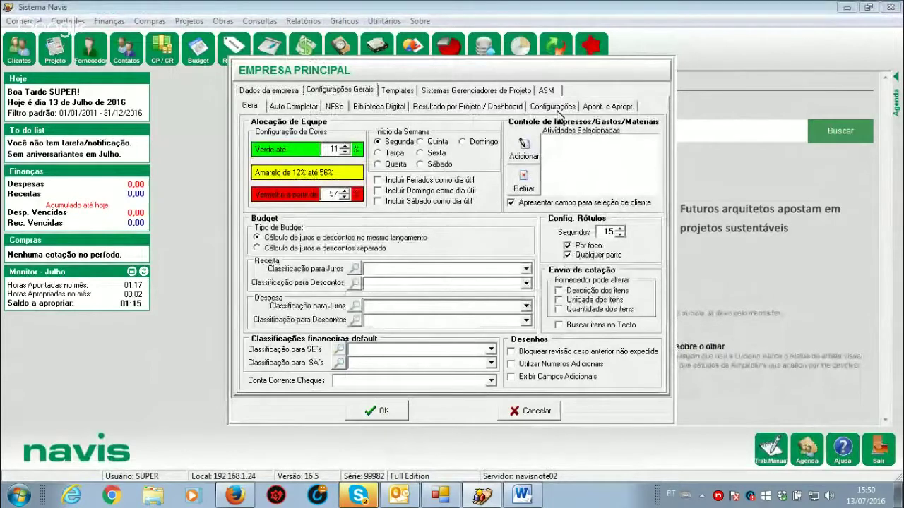
pyautogui.click(554, 107)
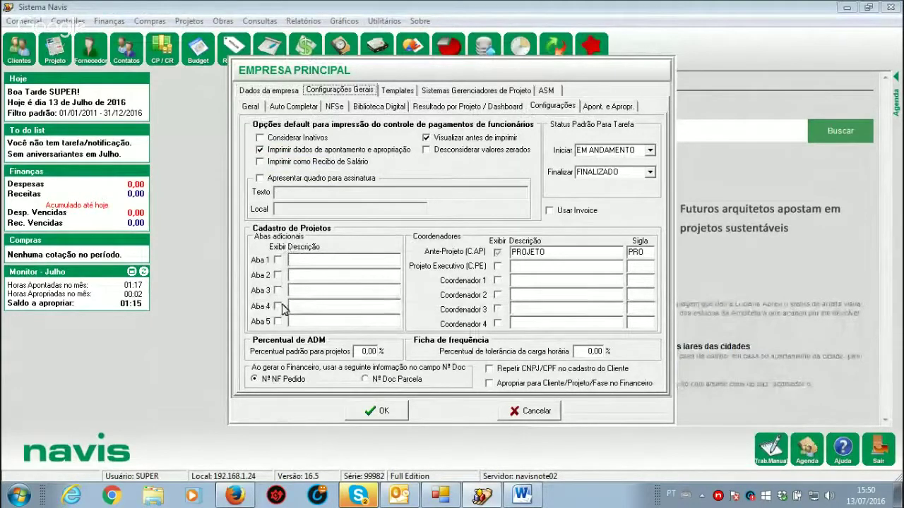
pyautogui.click(279, 261)
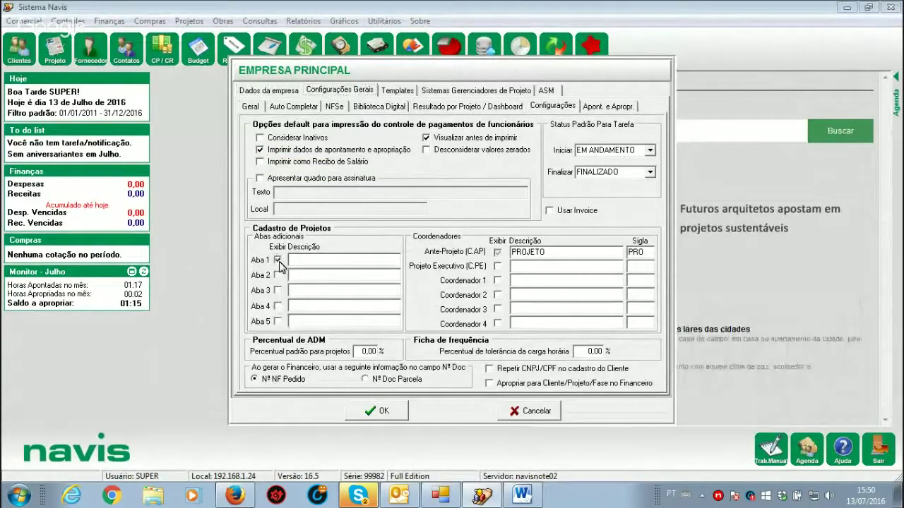
pyautogui.click(318, 263)
pyautogui.write('WEBINAR')
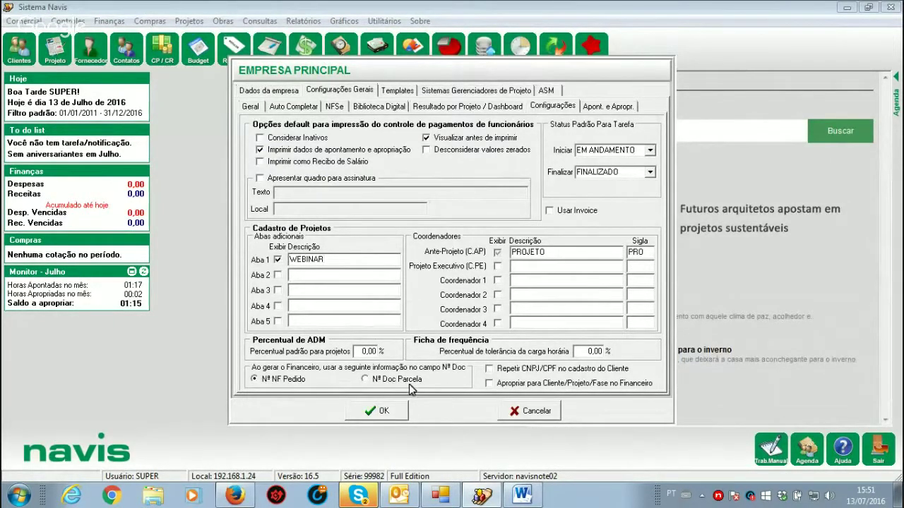
pyautogui.click(385, 414)
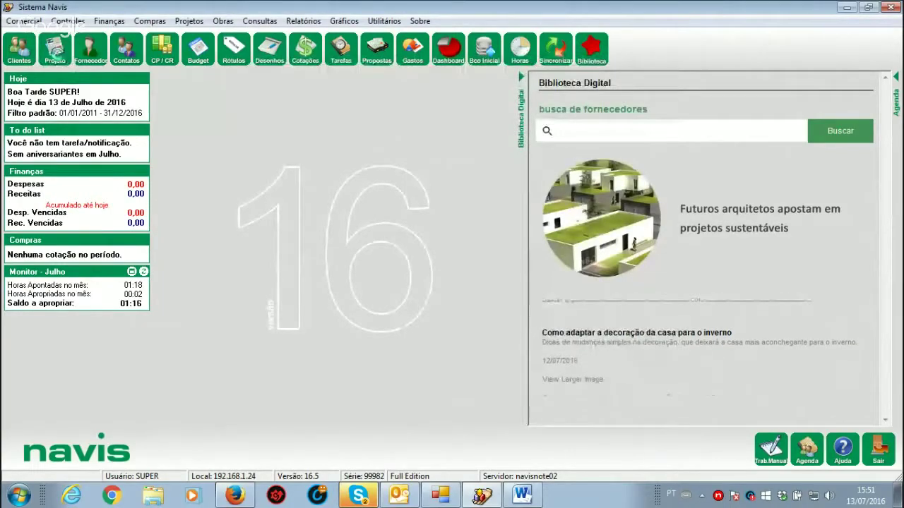
# Step: Open project 1001-TREINAMENTO WEBINAR TURMA 4 from the project list
pyautogui.click(59, 58)
pyautogui.click(200, 157)
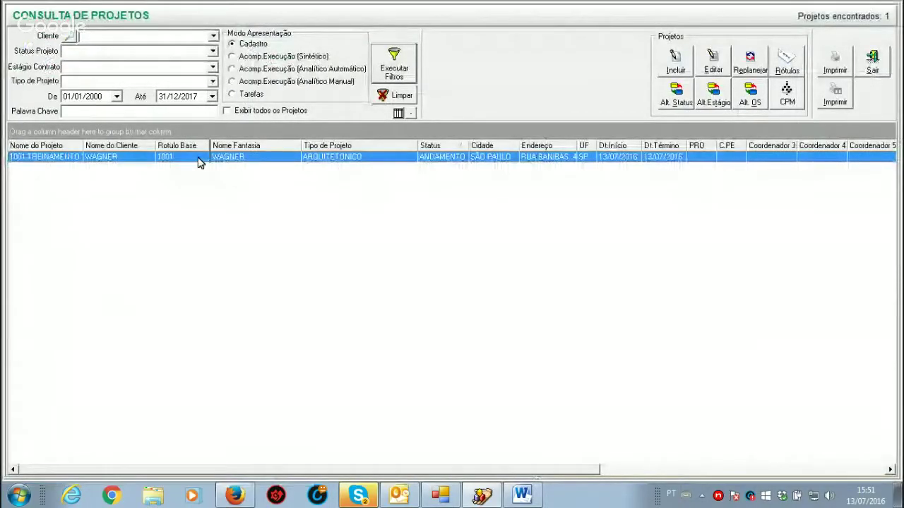
pyautogui.doubleClick(198, 160)
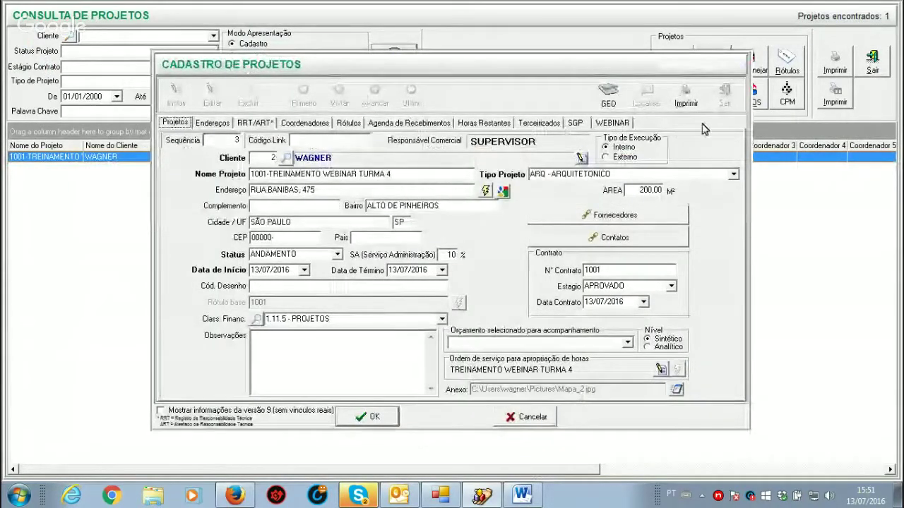
# Step: Type two lines of sample text in the WEBINAR tab, then close the record
pyautogui.click(608, 124)
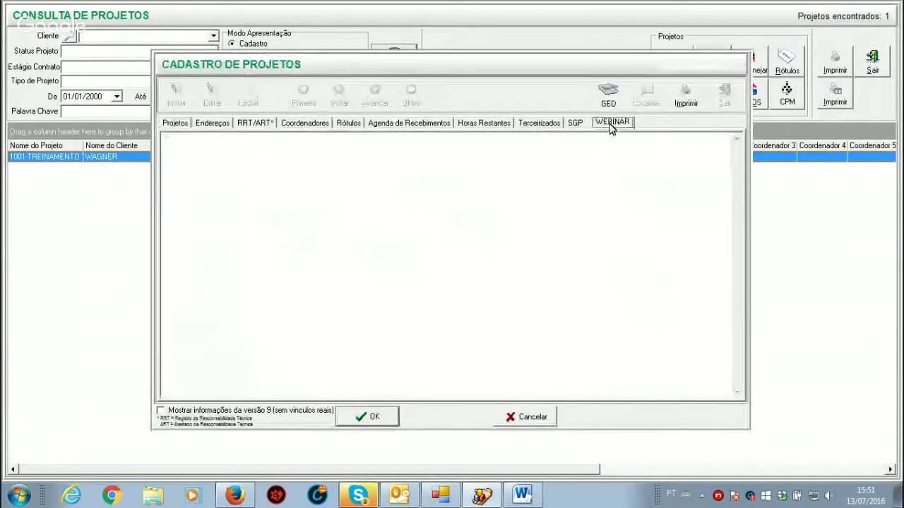
pyautogui.click(577, 143)
pyautogui.write('KDJD ')
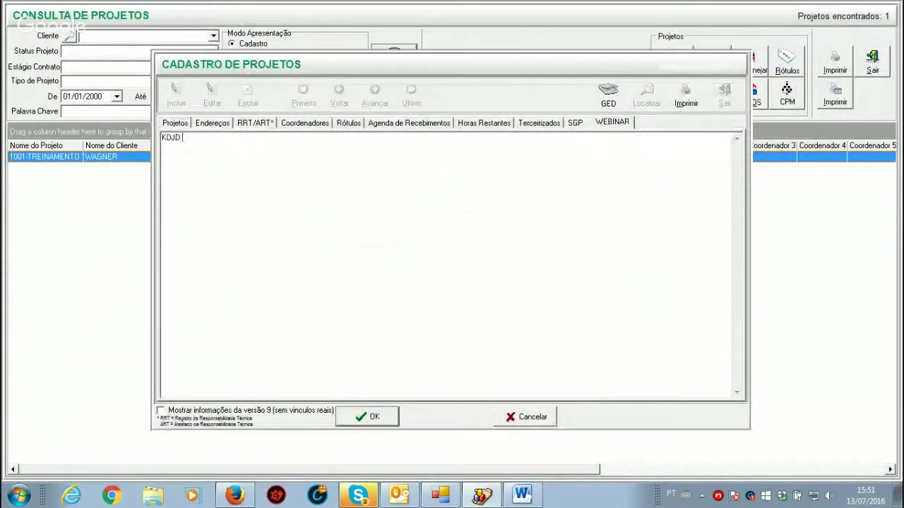
pyautogui.write('KJDNDIDIXXCDXNCKNCXX')
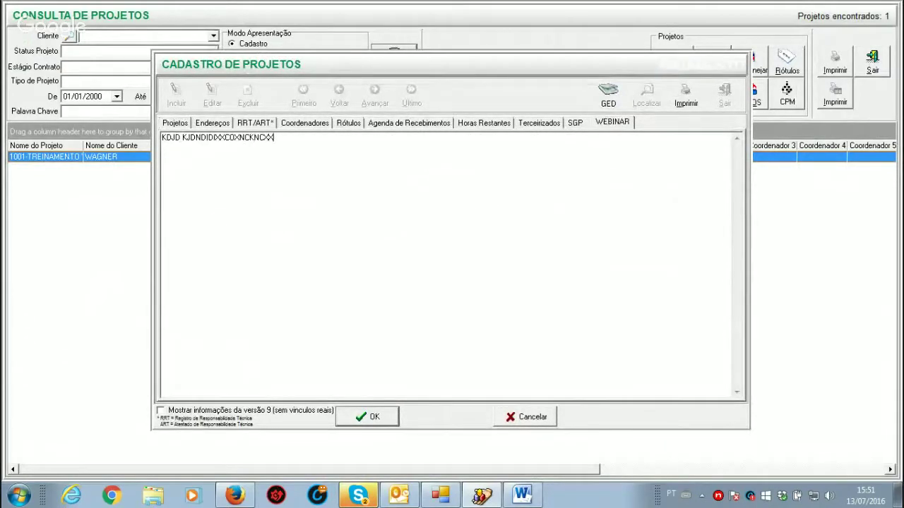
pyautogui.press('Return')
pyautogui.write('MDIDBIDBIJDHBJXSBVKJSCXBVKJSCBVJKCVNBSBSKJBCSSKJVSKJ')
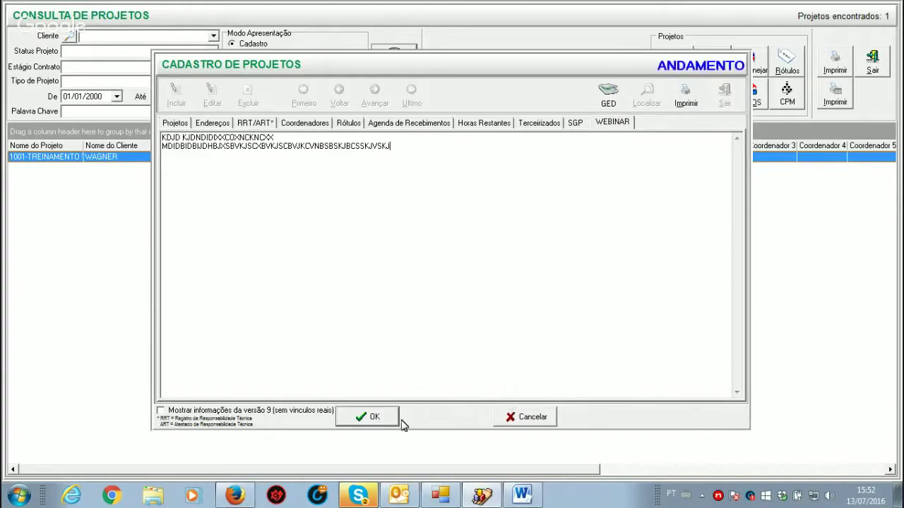
pyautogui.click(530, 417)
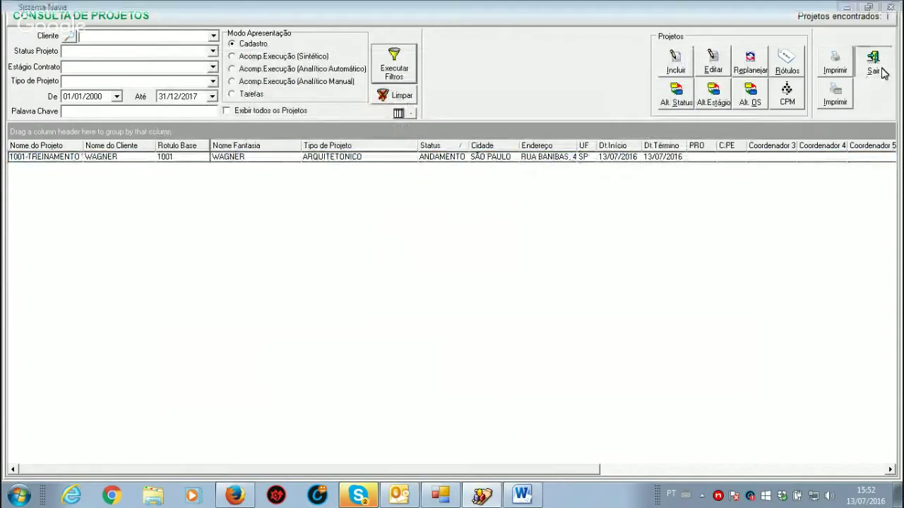
# Step: Close Navis and open 1 - Dúvidas treinamento dia 13 07 2016.docx from the NAVIS chat in Skype
pyautogui.click(876, 63)
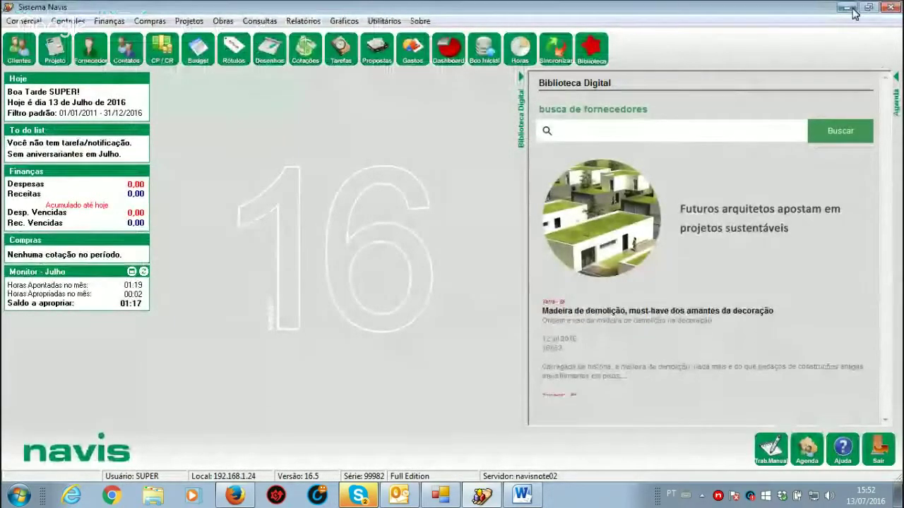
pyautogui.hotkey('alt', 'F4')
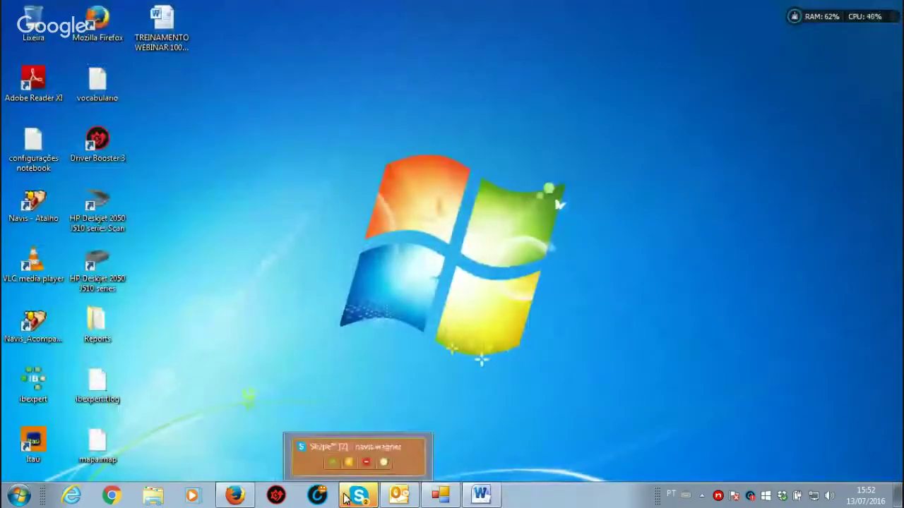
pyautogui.click(346, 495)
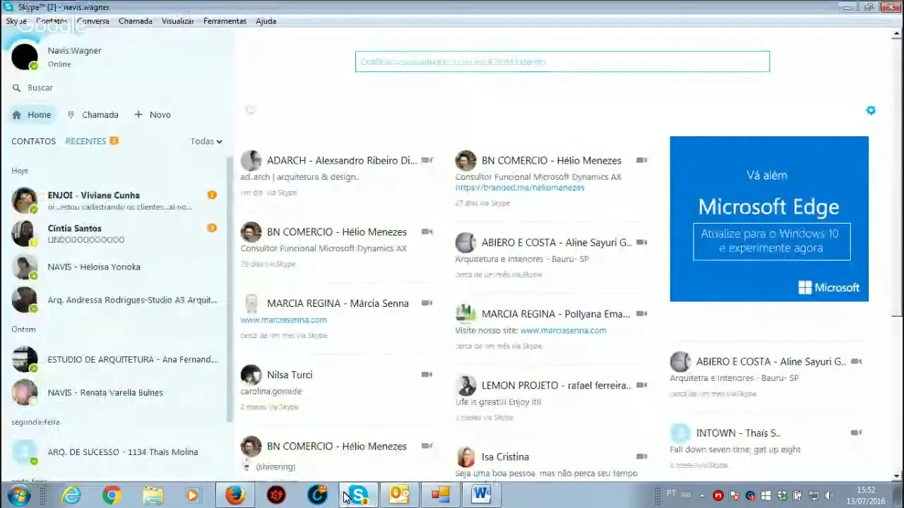
pyautogui.click(119, 274)
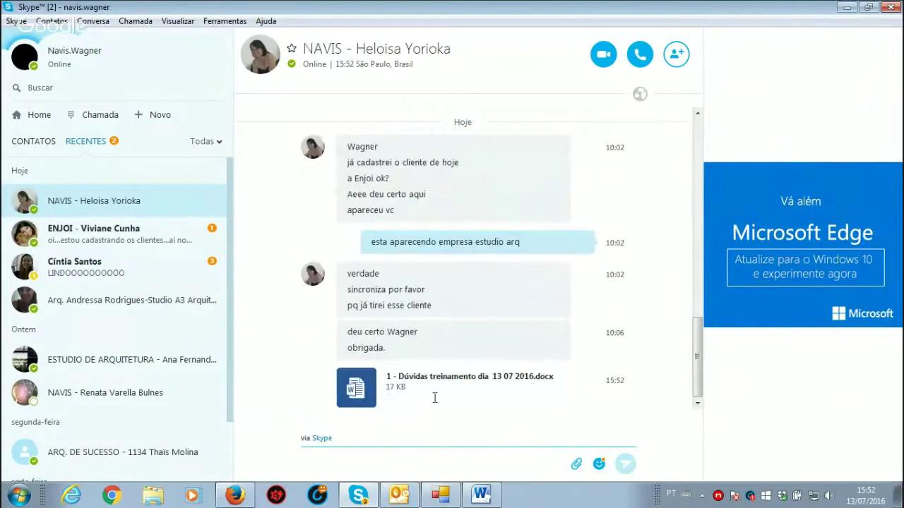
pyautogui.click(356, 387)
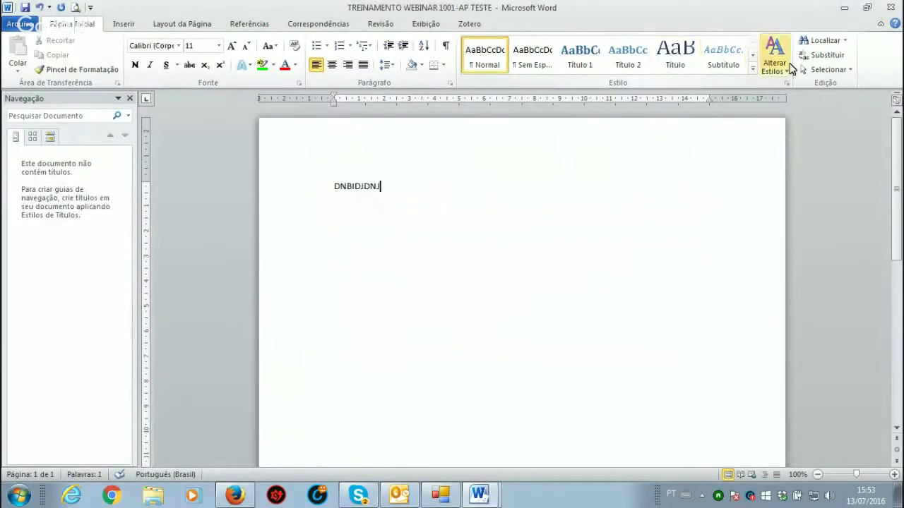
# Step: Close the Word test document without saving, minimize Skype, and reopen the Navis main window
pyautogui.click(891, 7)
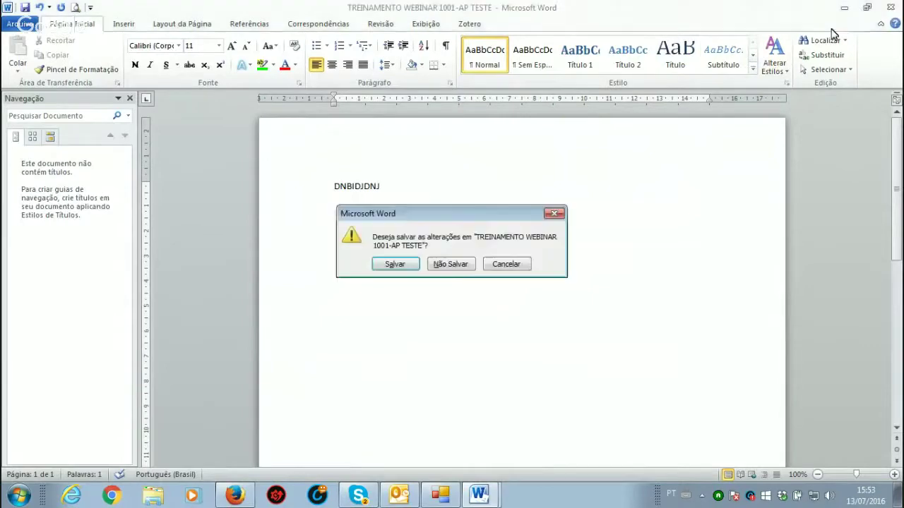
pyautogui.click(451, 264)
pyautogui.click(844, 8)
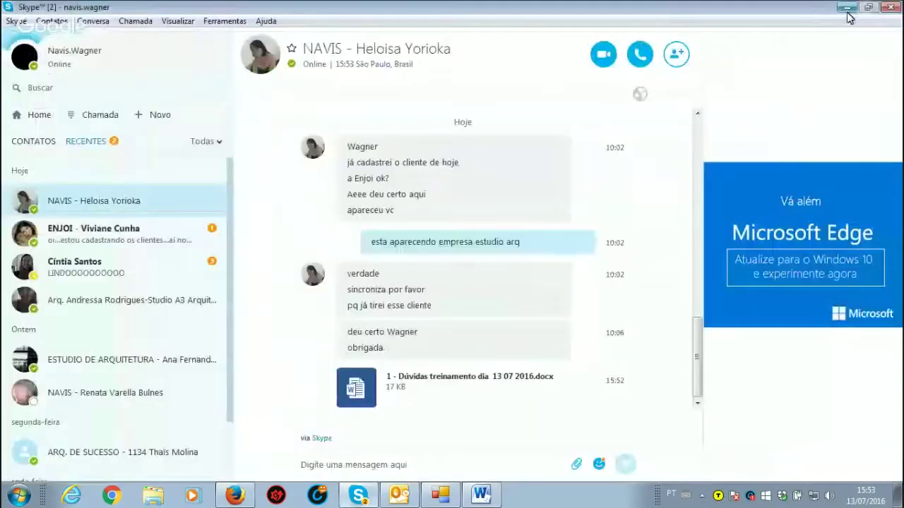
pyautogui.click(846, 8)
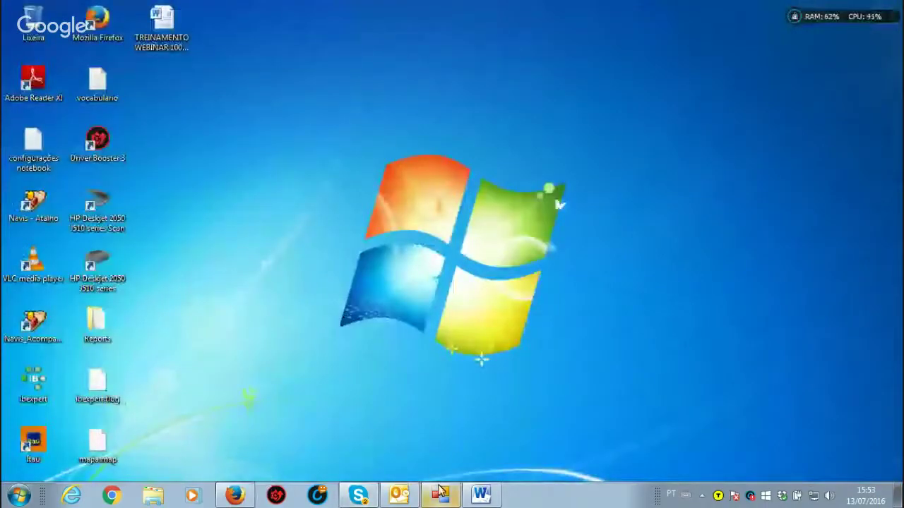
pyautogui.doubleClick(717, 496)
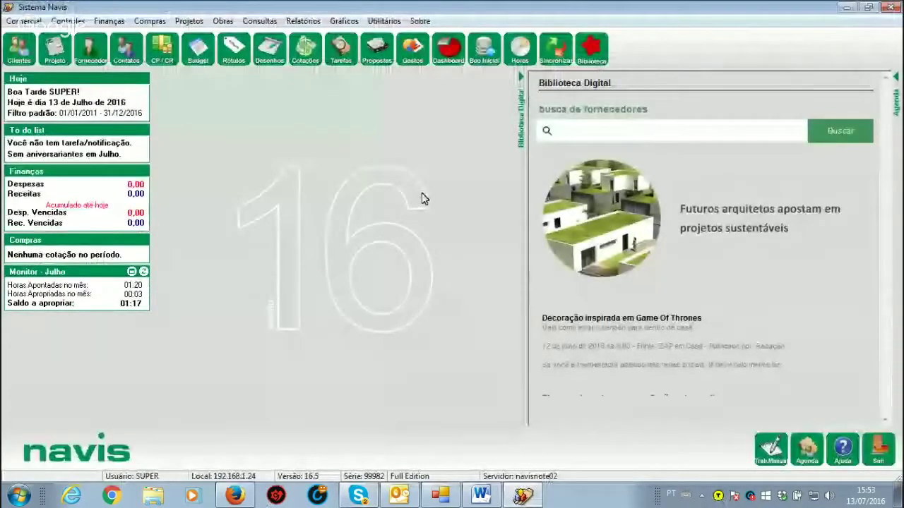
pyautogui.click(390, 21)
pyautogui.moveTo(494, 36)
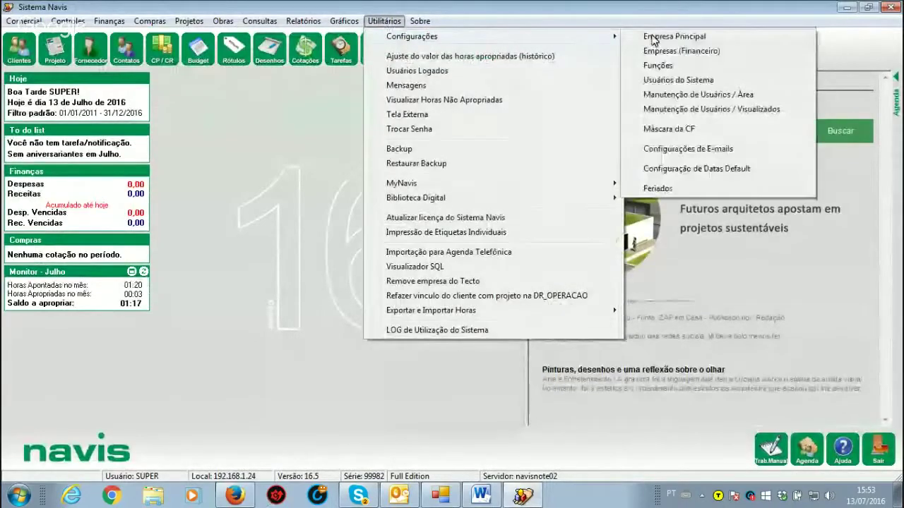
pyautogui.click(696, 109)
pyautogui.click(488, 123)
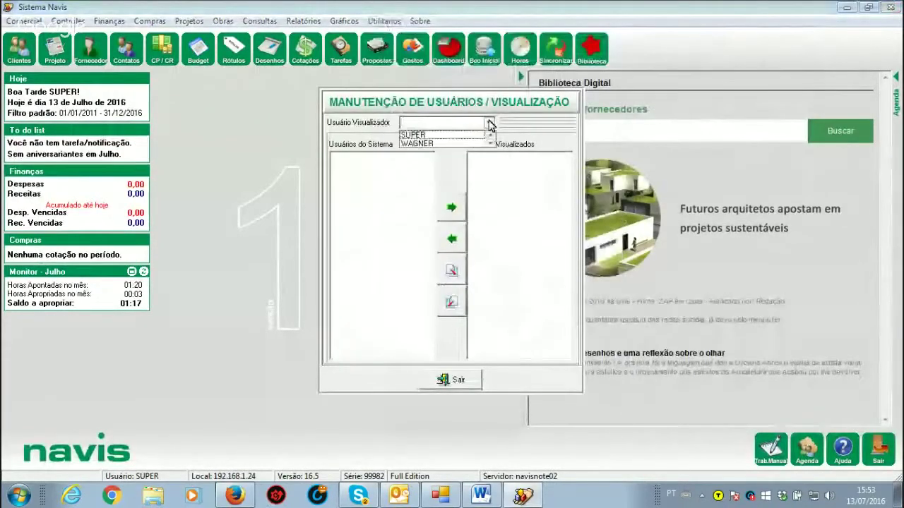
pyautogui.click(413, 135)
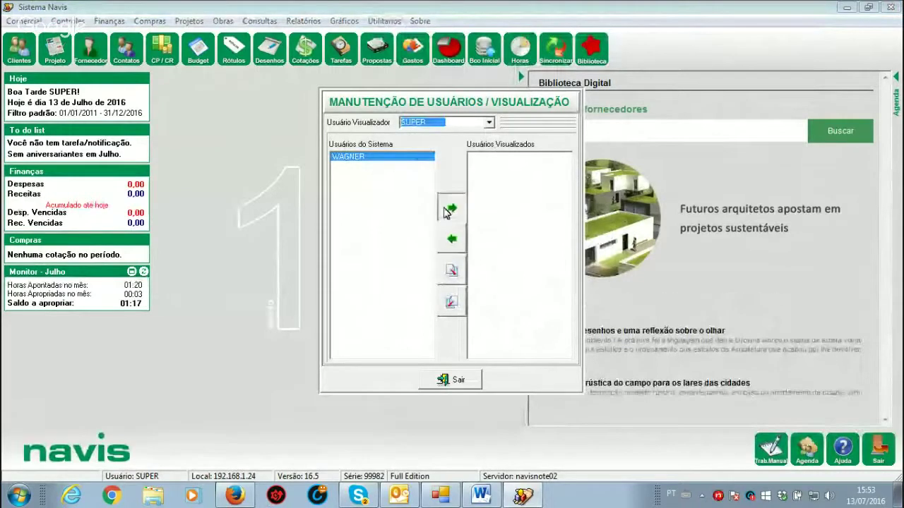
pyautogui.click(473, 380)
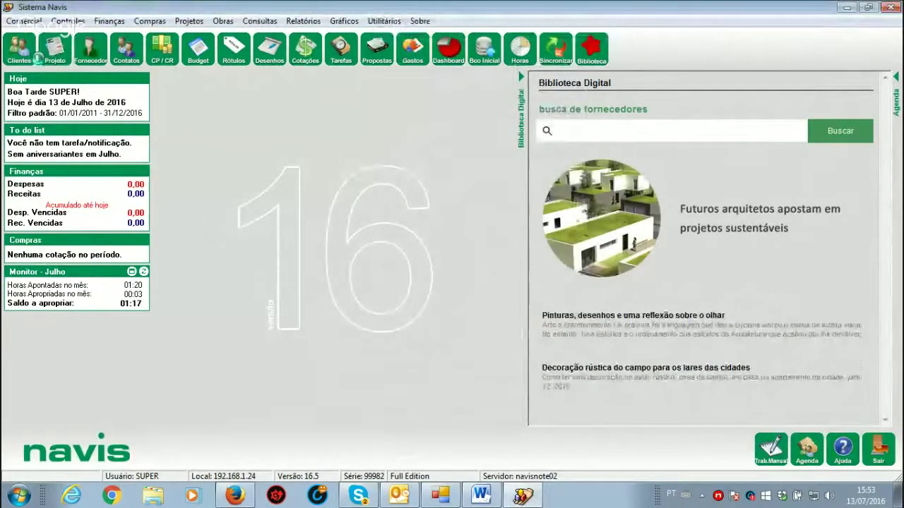
pyautogui.click(56, 48)
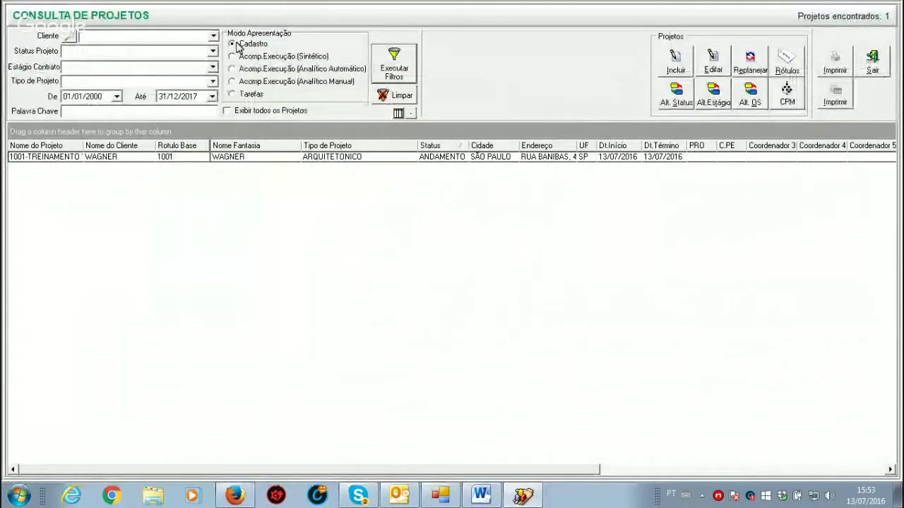
pyautogui.click(237, 94)
pyautogui.click(394, 68)
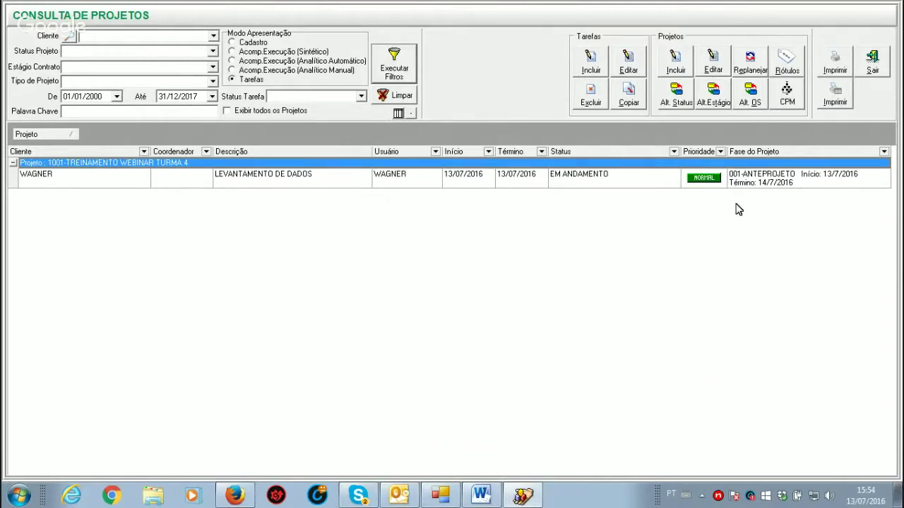
pyautogui.click(874, 66)
pyautogui.click(494, 501)
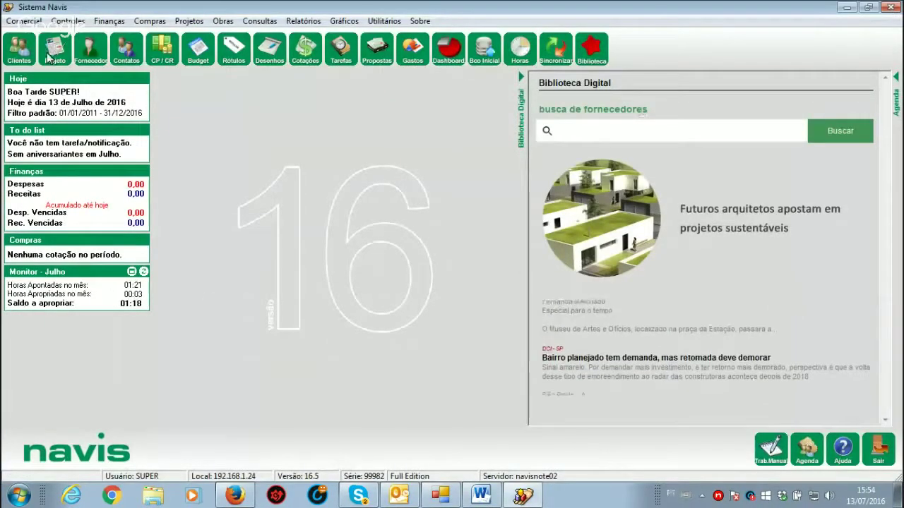
# Step: Open project 1001's service order, with three phases and 41 planned hours, then switch to Word
pyautogui.click(50, 51)
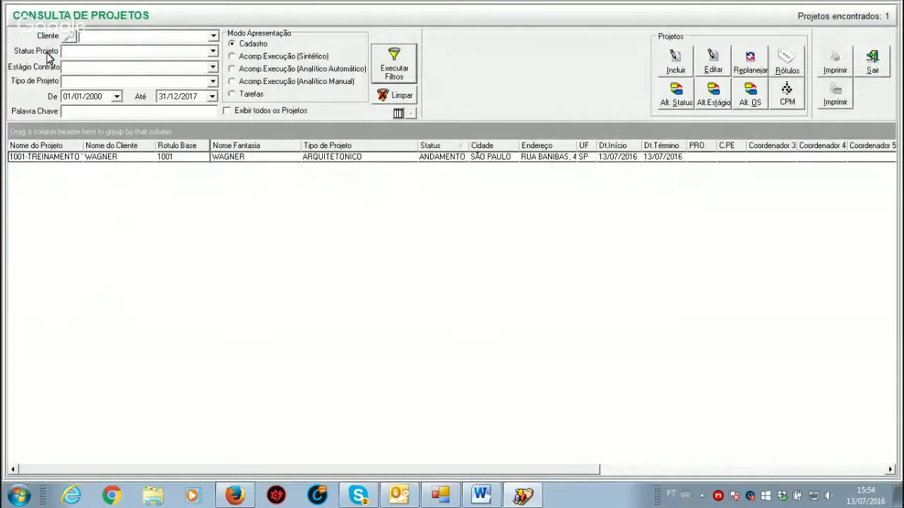
pyautogui.click(111, 158)
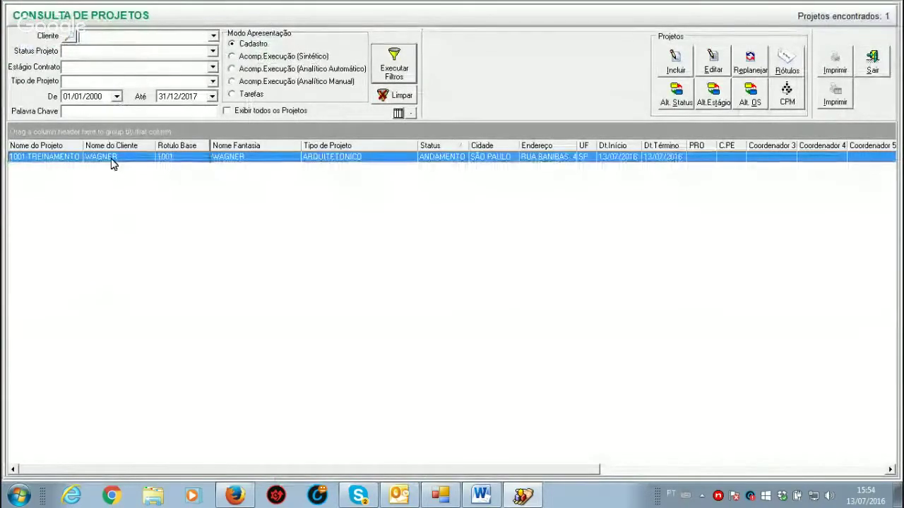
pyautogui.doubleClick(308, 295)
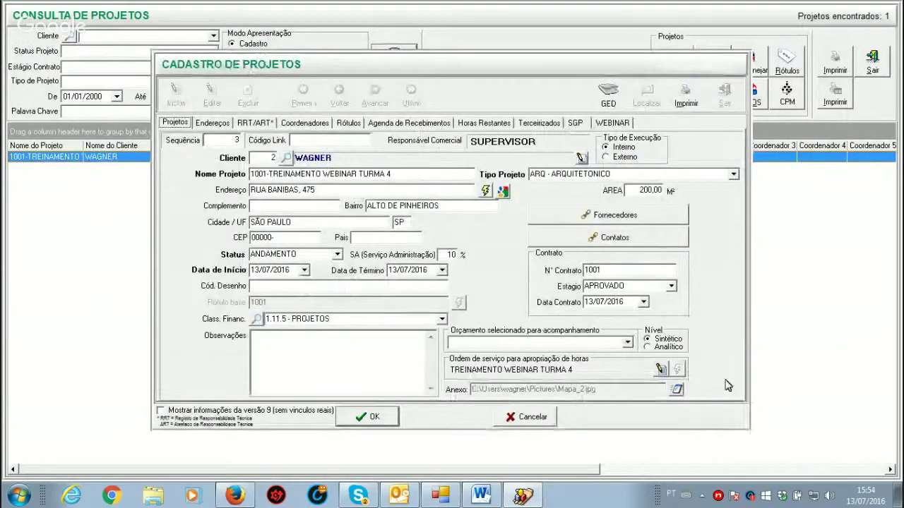
pyautogui.doubleClick(471, 376)
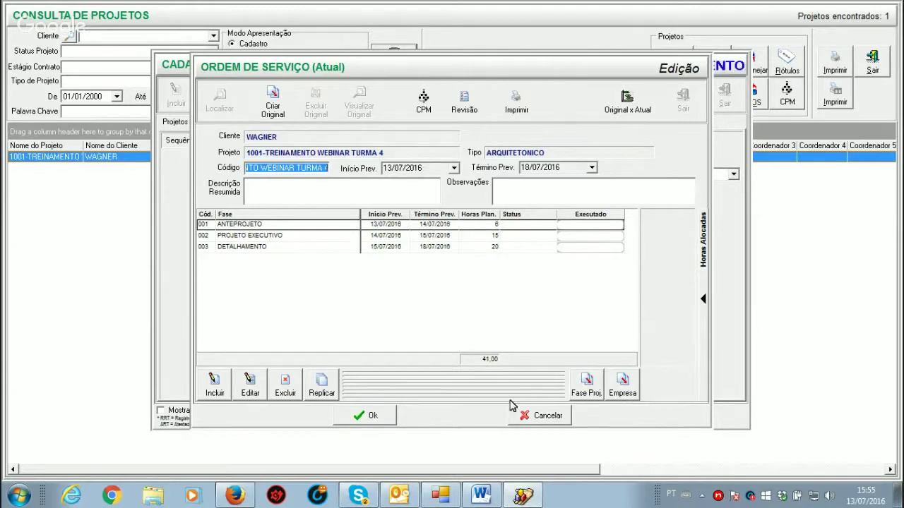
pyautogui.moveTo(355, 498)
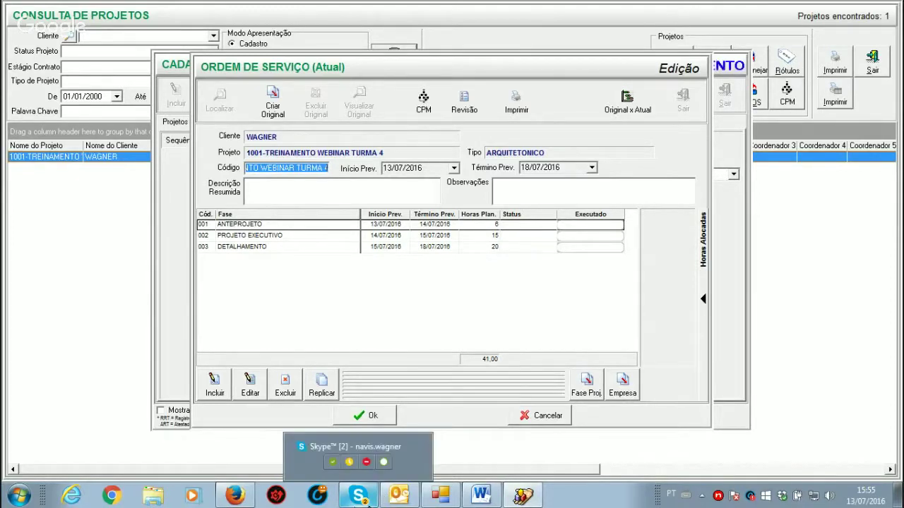
pyautogui.click(478, 498)
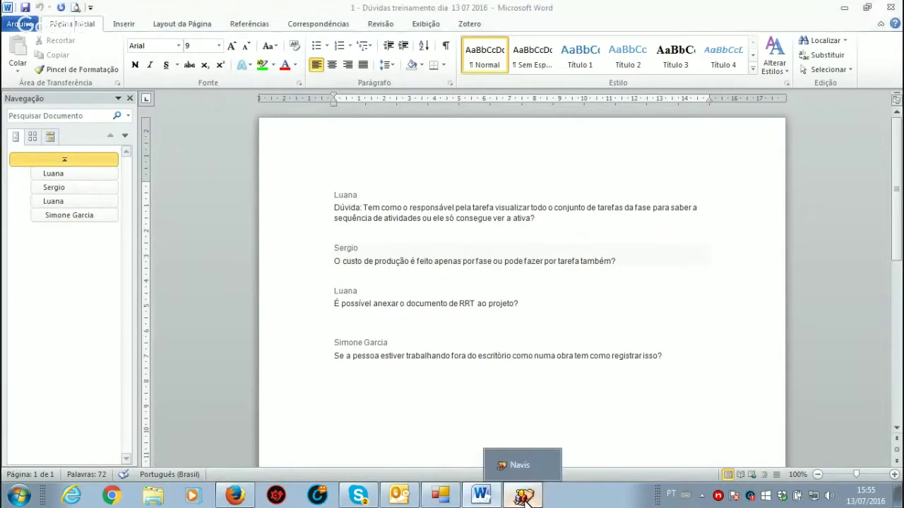
# Step: Return to Navis and cancel project 1001's Ordem de Serviço dialog
pyautogui.click(522, 496)
pyautogui.click(531, 415)
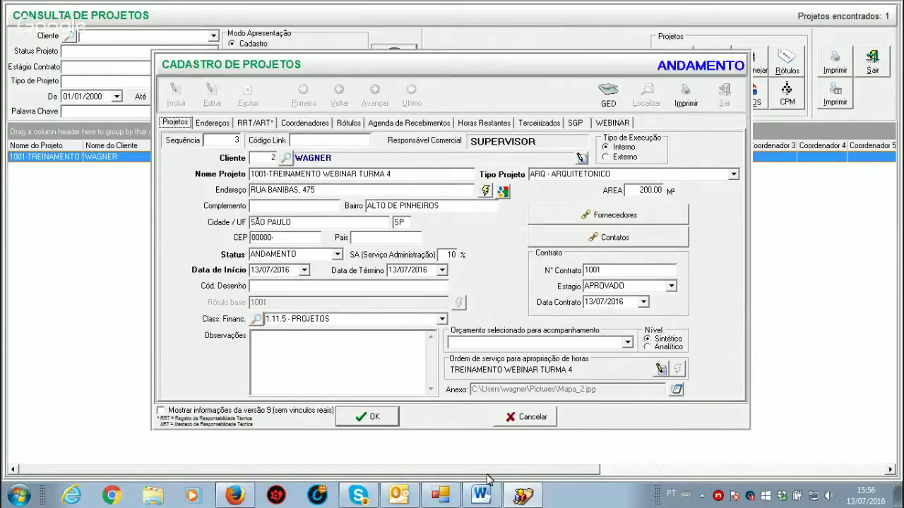
# Step: Bring the Dúvidas treinamento document with its four questions to the front in Word
pyautogui.click(482, 497)
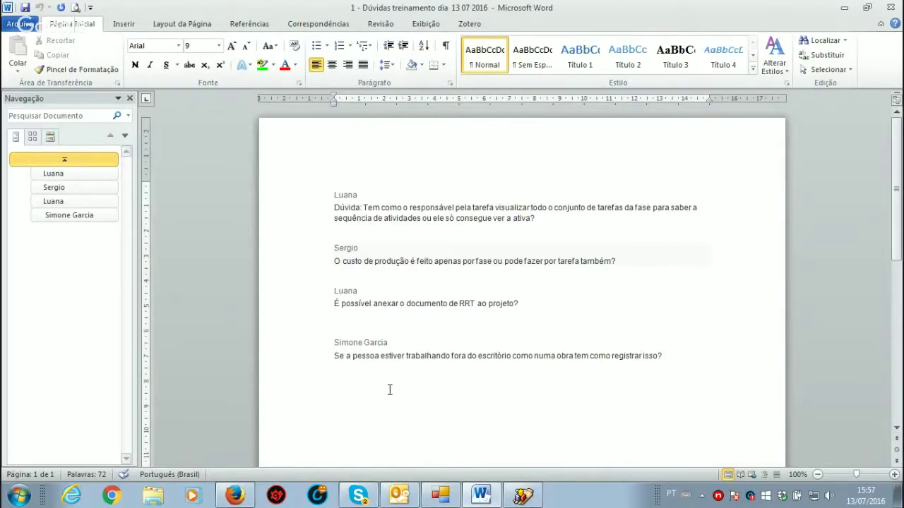
# Step: Open the second Dúvidas treinamento .docx from the NAVIS Skype chat, then return to Navis' project record
pyautogui.moveTo(897, 216); pyautogui.dragTo(902, 74)
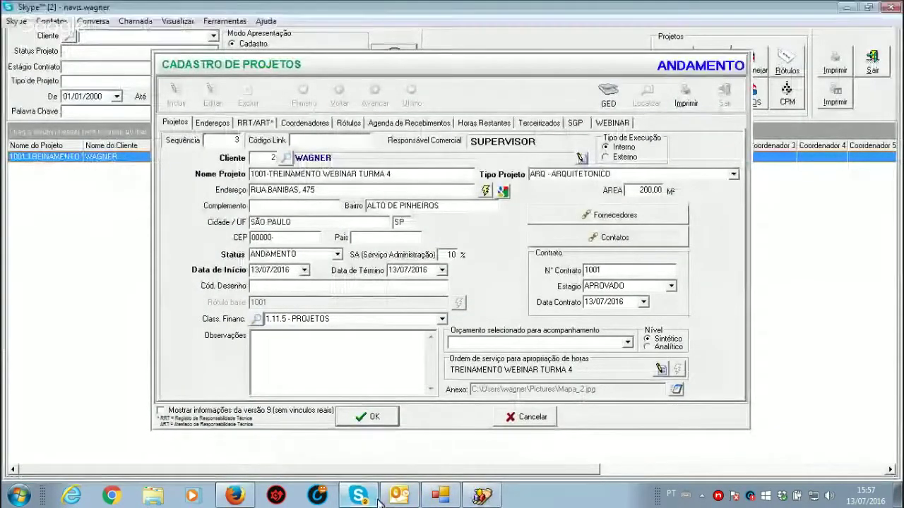
pyautogui.click(374, 497)
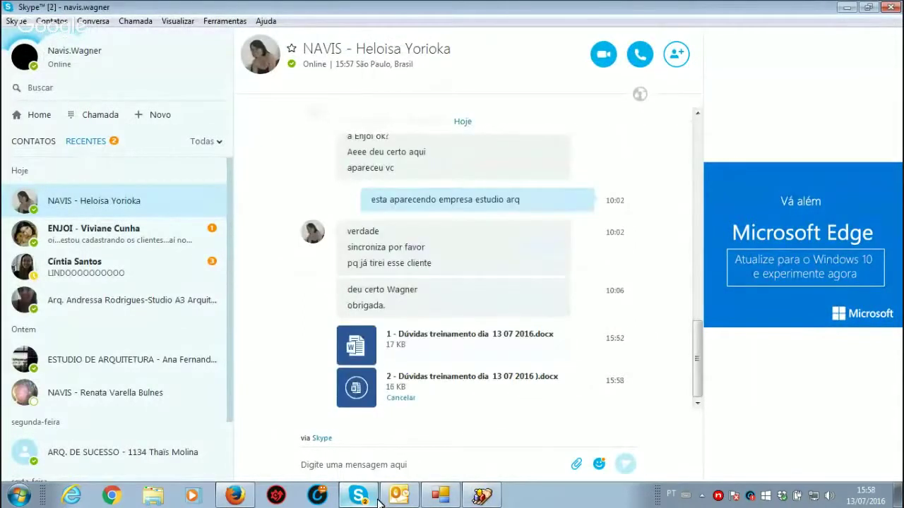
pyautogui.click(356, 387)
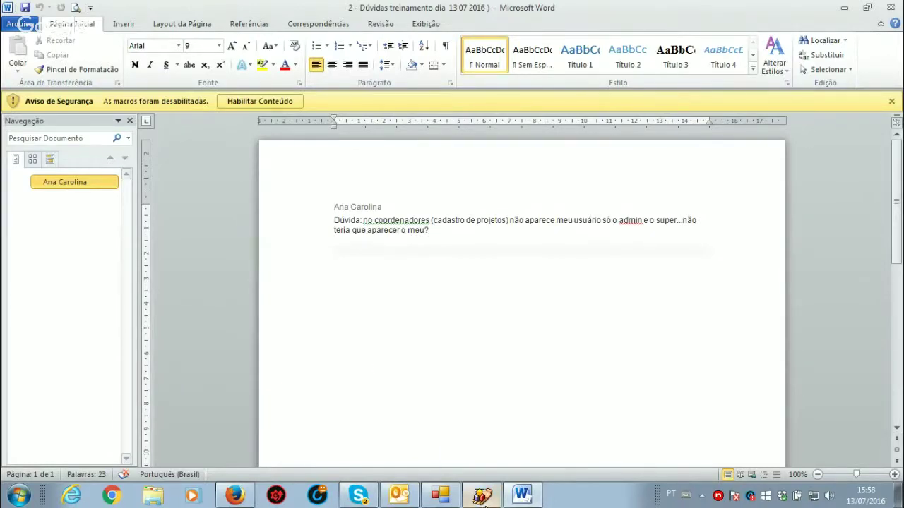
pyautogui.click(482, 495)
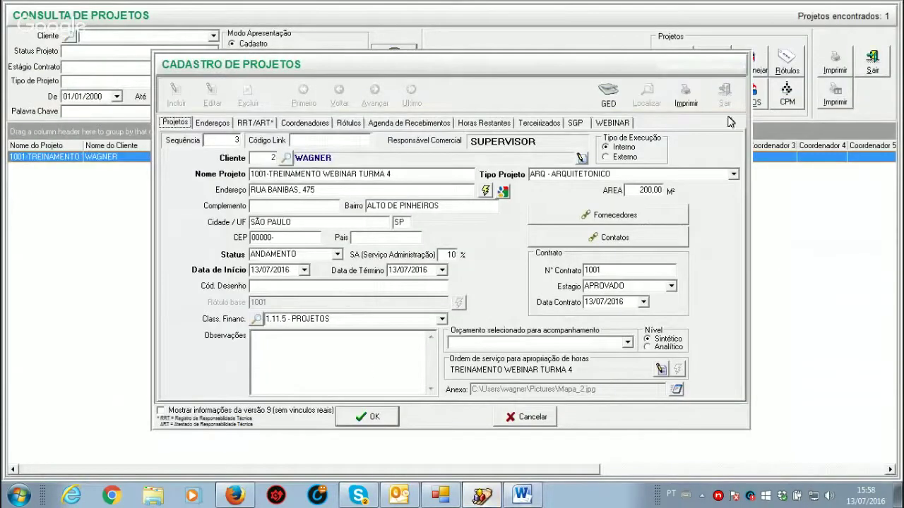
# Step: Close the project windows and open the Funções register, looking up the COORDENADOR function
pyautogui.click(526, 417)
pyautogui.click(724, 95)
pyautogui.click(872, 62)
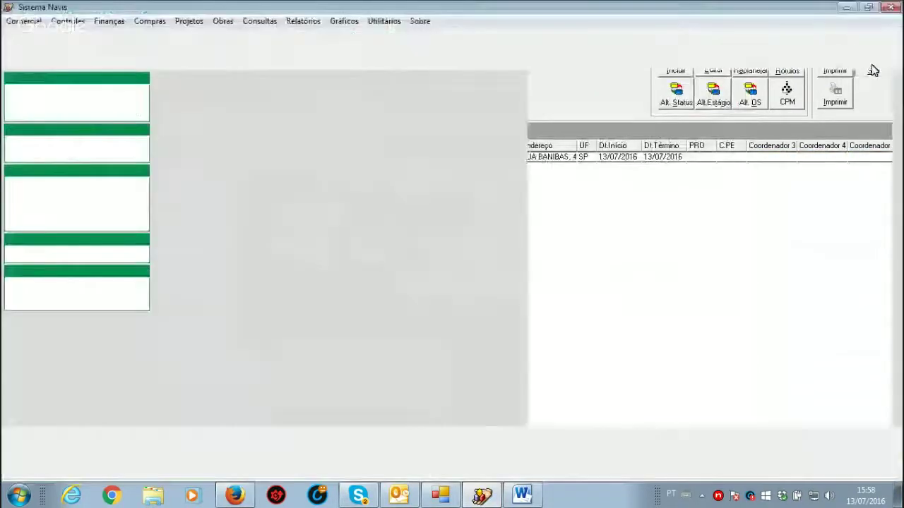
pyautogui.click(384, 21)
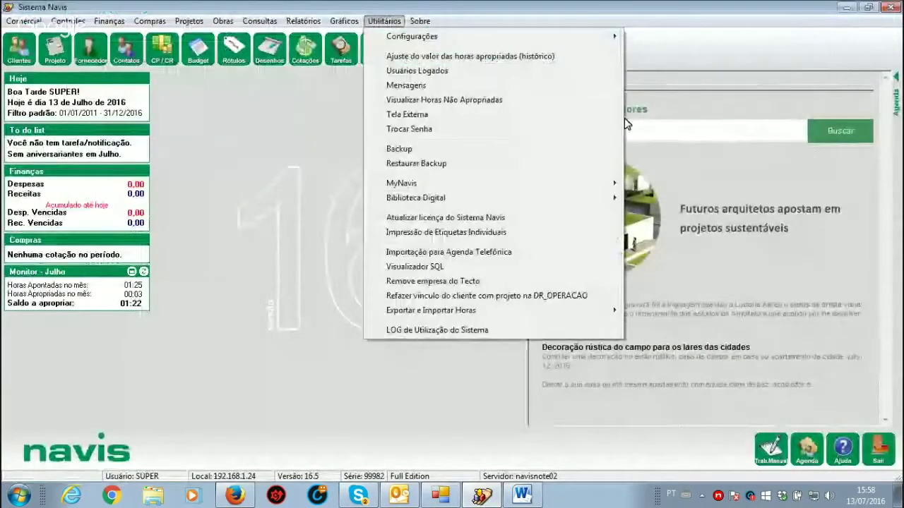
pyautogui.moveTo(597, 34)
pyautogui.click(666, 67)
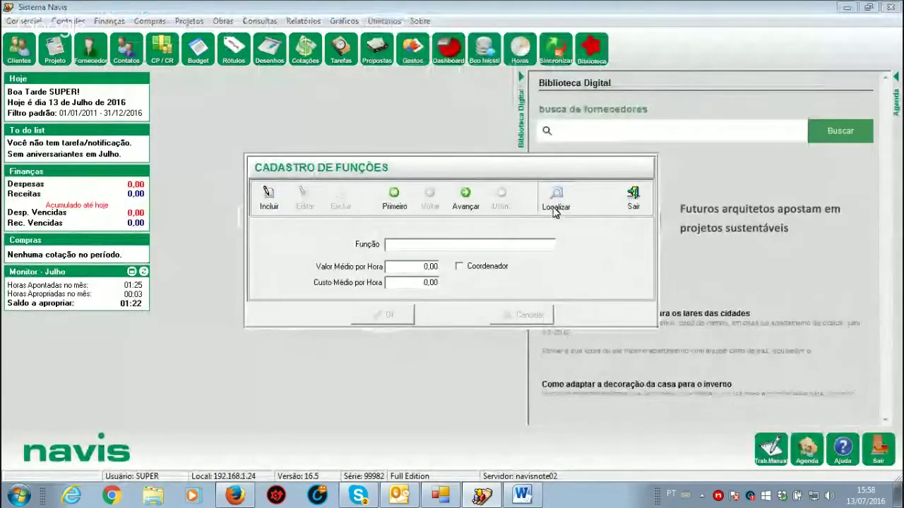
pyautogui.click(555, 199)
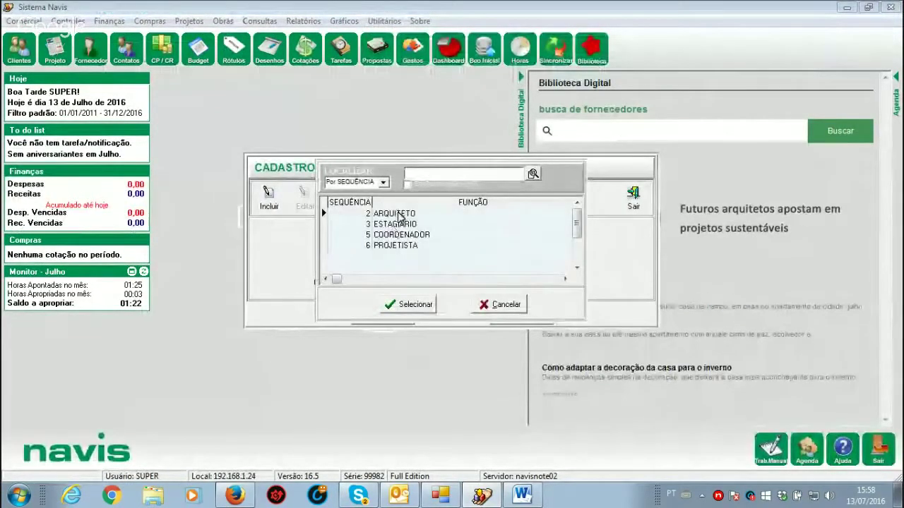
pyautogui.doubleClick(399, 235)
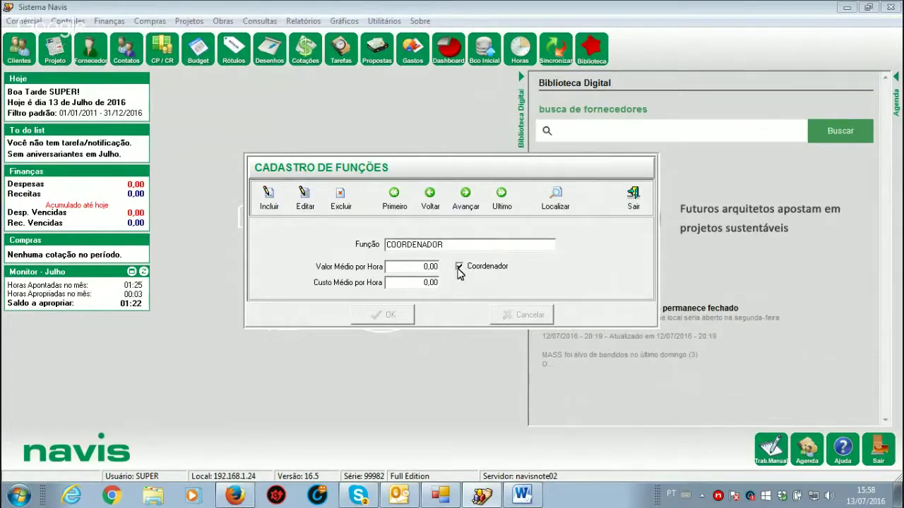
# Step: Mark ARQUITETO as Coordenador and save, then select 1001-TREINAMENTO in the project list
pyautogui.click(555, 199)
pyautogui.click(395, 217)
pyautogui.doubleClick(395, 216)
pyautogui.click(302, 201)
pyautogui.click(459, 269)
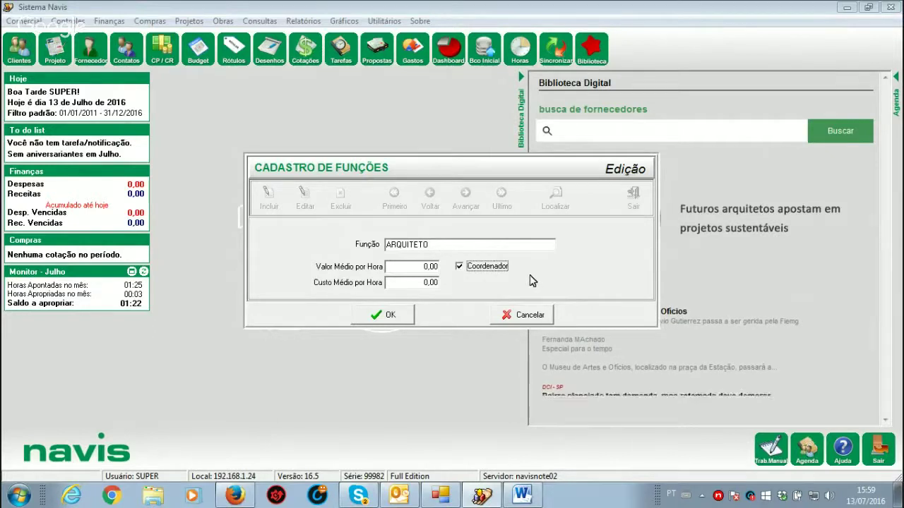
pyautogui.click(405, 315)
pyautogui.press('Escape')
pyautogui.click(52, 51)
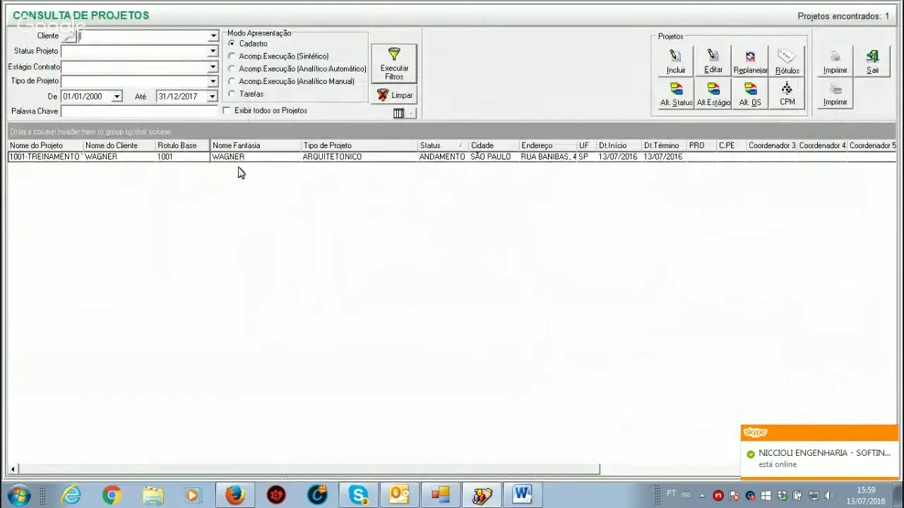
pyautogui.click(237, 157)
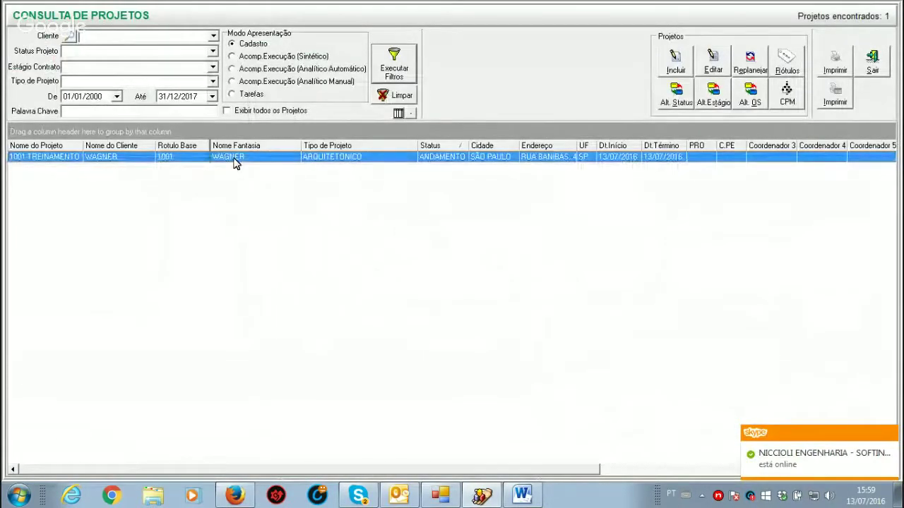
pyautogui.doubleClick(236, 162)
pyautogui.click(311, 123)
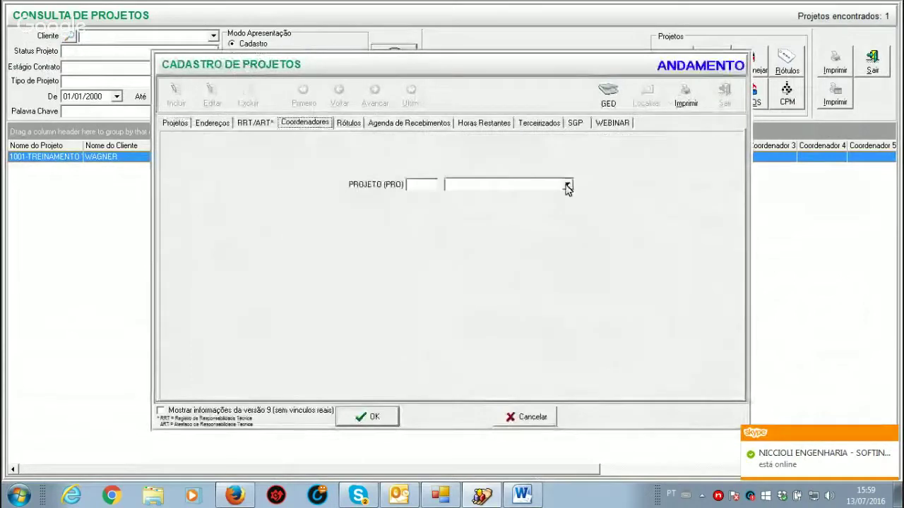
pyautogui.click(567, 185)
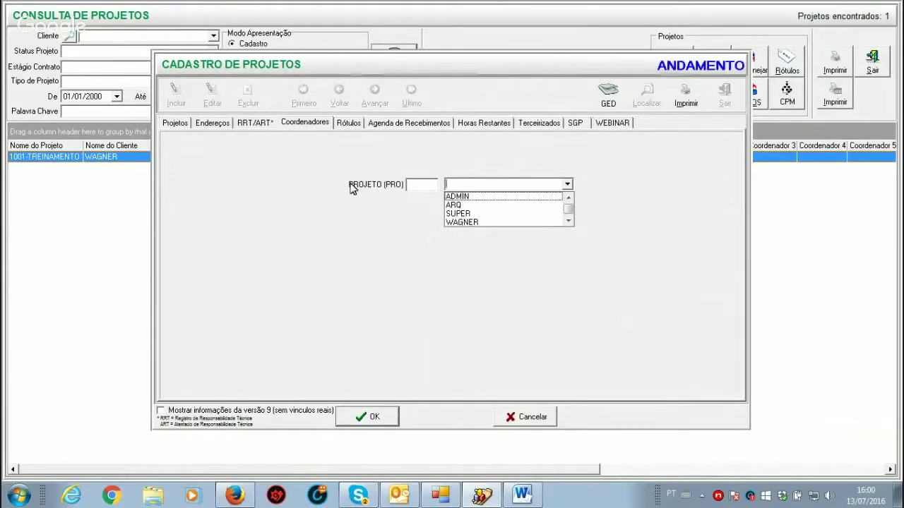
pyautogui.click(517, 418)
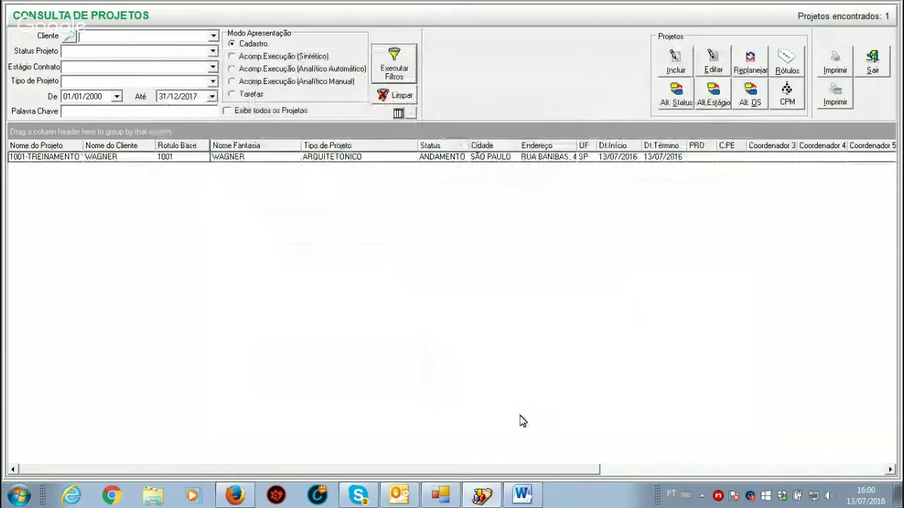
# Step: Close the Word training-questions document, then bring up the Skype chat and minimize it
pyautogui.click(522, 495)
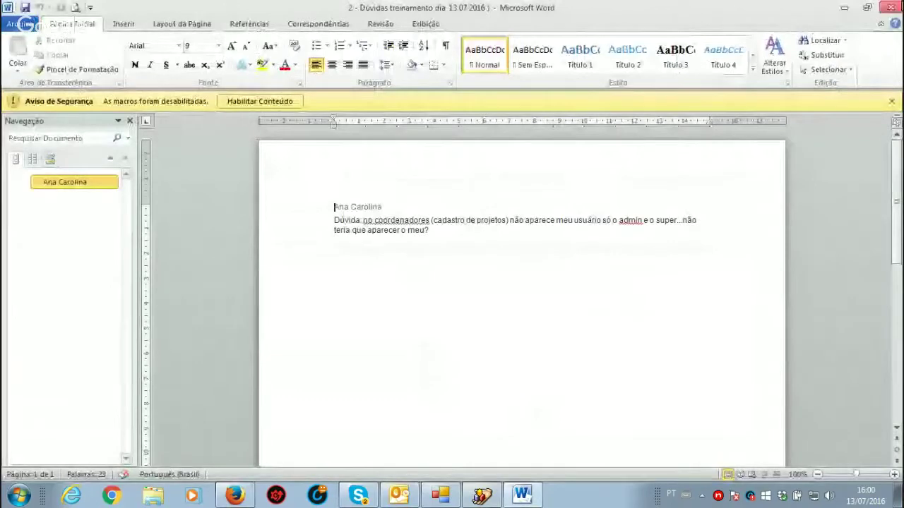
pyautogui.click(890, 10)
pyautogui.click(372, 497)
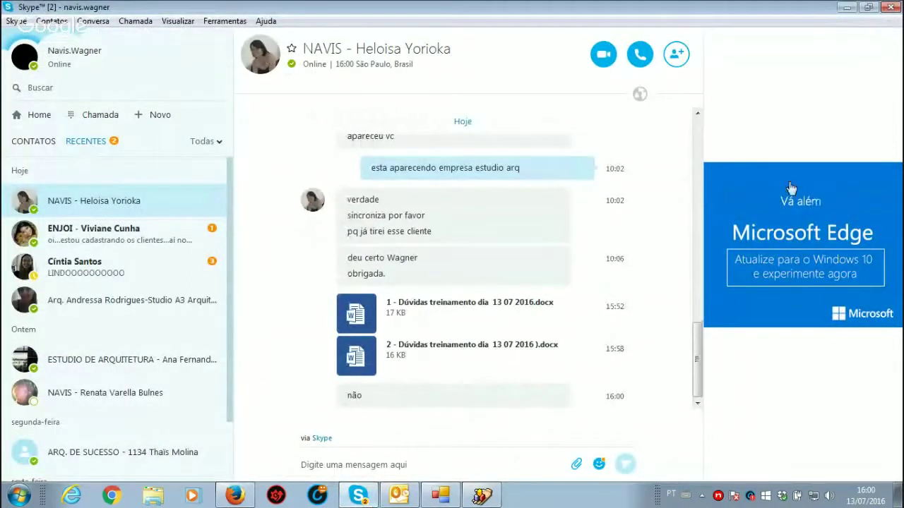
pyautogui.click(846, 8)
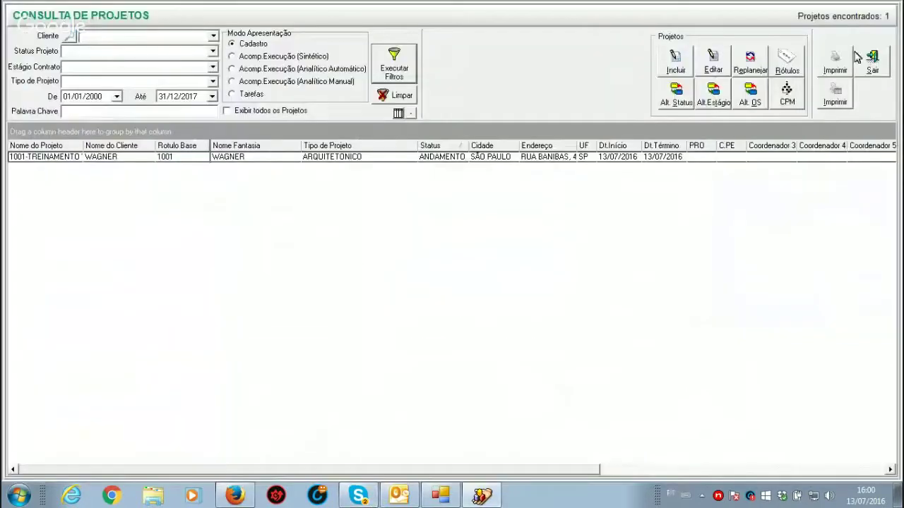
# Step: Exit the Consulta de Projetos window and Sistema Navis, then stop screen sharing in Hangouts
pyautogui.click(872, 62)
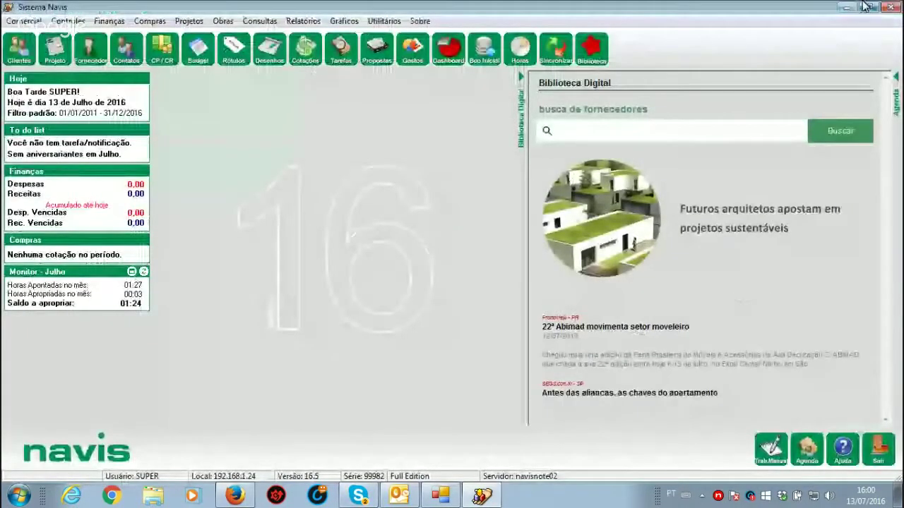
pyautogui.click(890, 7)
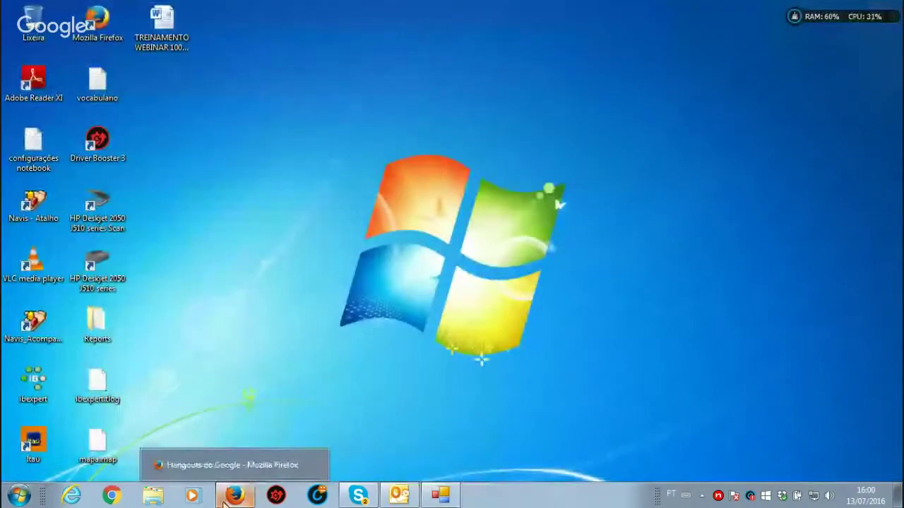
pyautogui.click(224, 499)
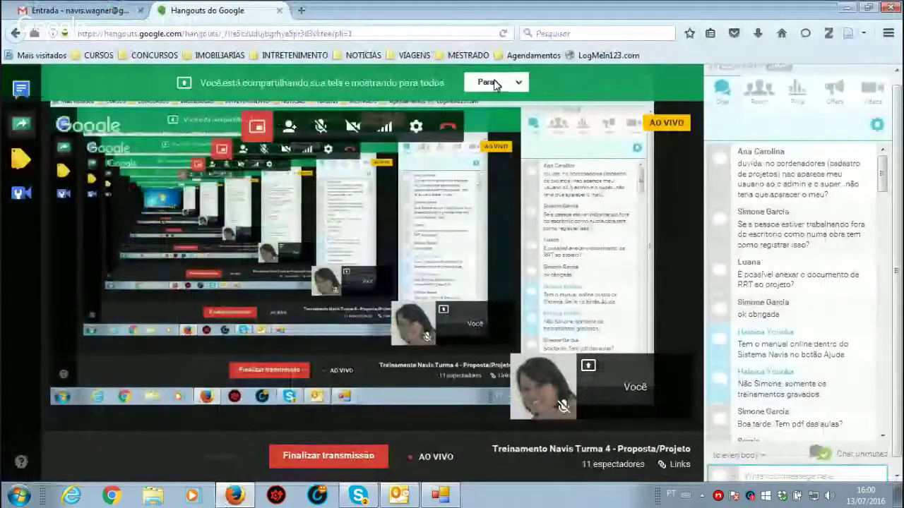
pyautogui.click(495, 84)
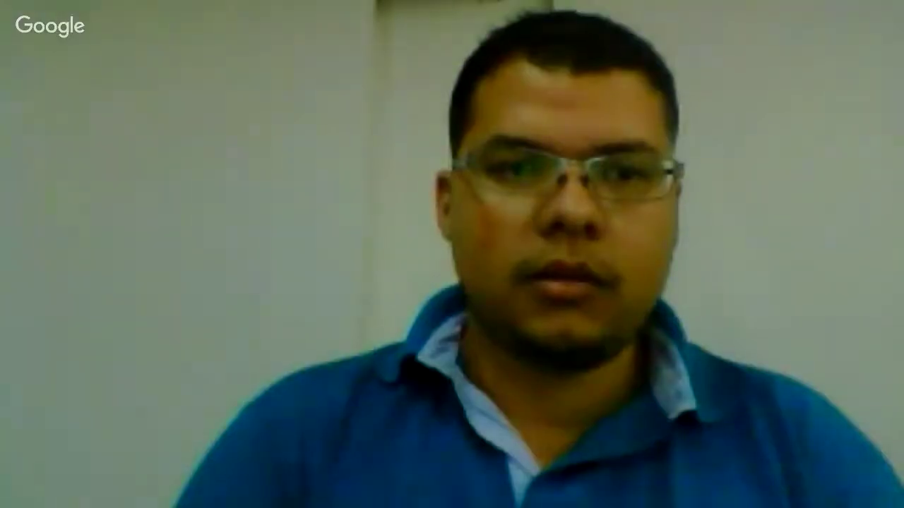